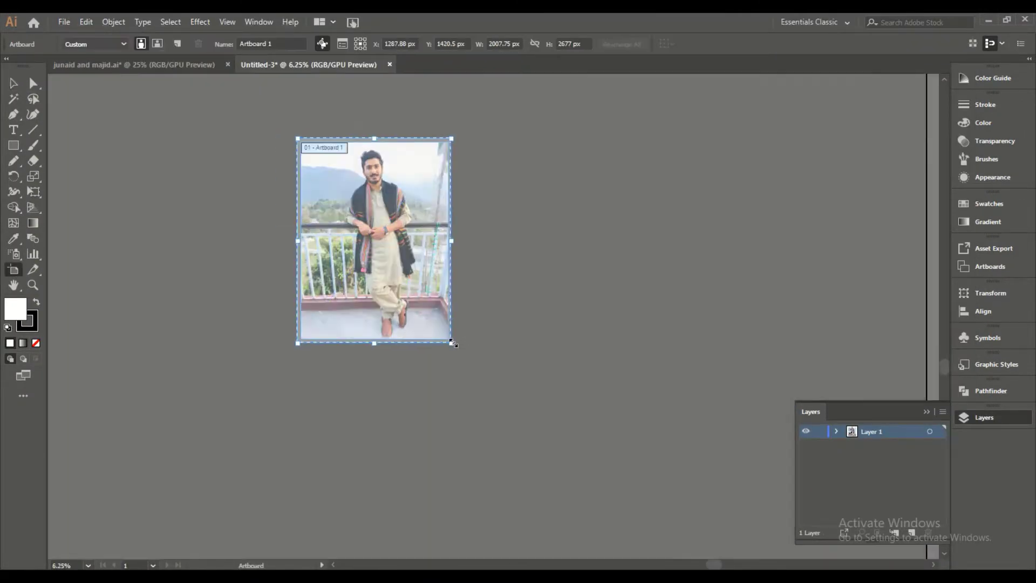
Zoom in on the man's face in the photo and open the Paintbrush options.
key("v")
key("ctrl+plus")
left_click_drag(267, 293, 255, 280)
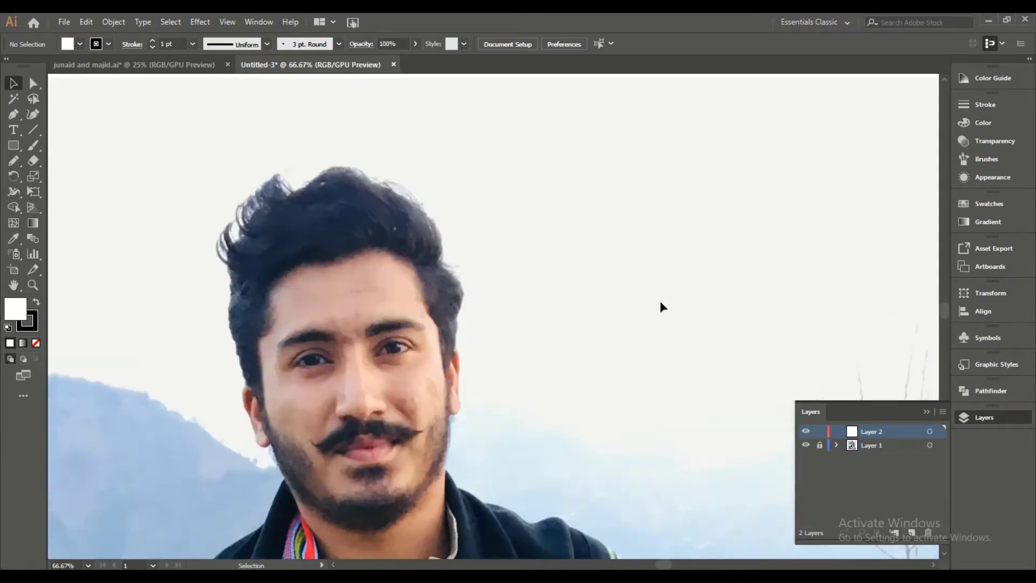
double_click(33, 145)
Load the black brush from the 6d Art Pen Brushes library for inking.
left_click(521, 372)
left_click(986, 158)
left_click(805, 208)
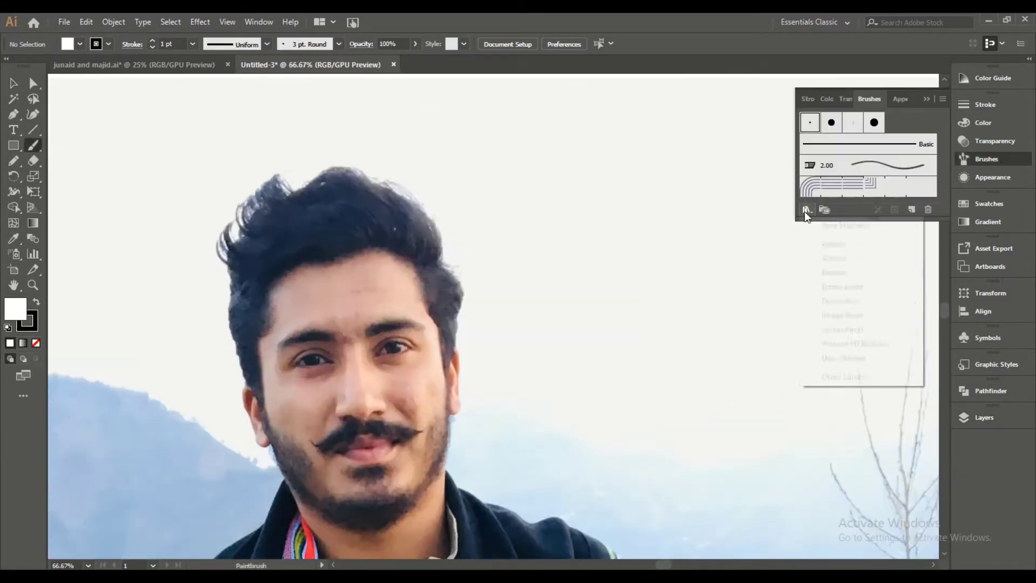
left_click(767, 177)
scroll(382, 330, "up", 5)
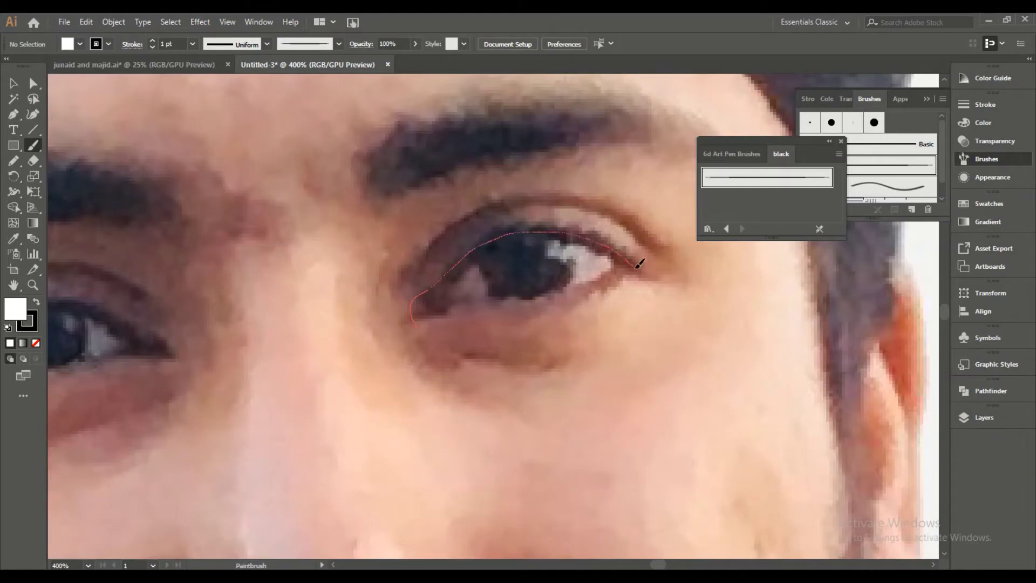
Trace the first eye's upper and lower eyelids and its inner corner curve.
left_click_drag(638, 265, 637, 265)
left_click_drag(490, 305, 636, 265)
scroll(461, 219, "up", 2)
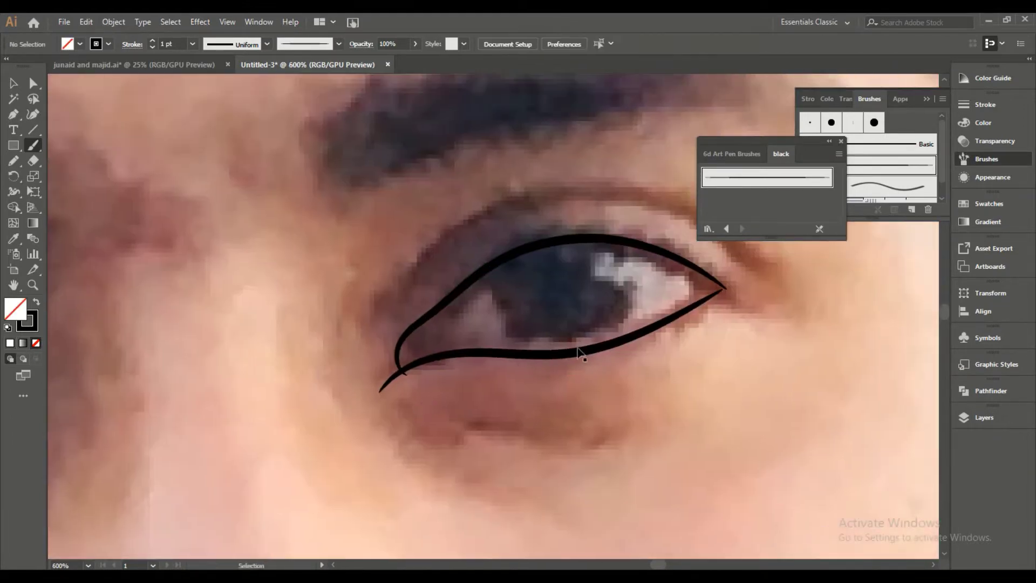
left_click(228, 22)
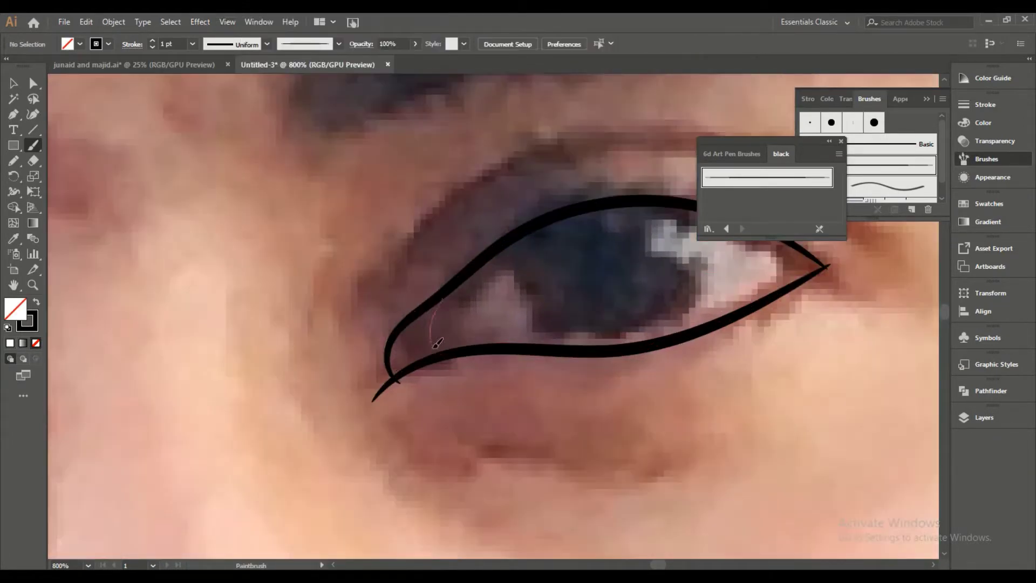
left_click_drag(441, 316, 463, 344)
Outline the first eye's iris with left and right arcs.
scroll(455, 370, "right", 2)
scroll(455, 370, "up", 1)
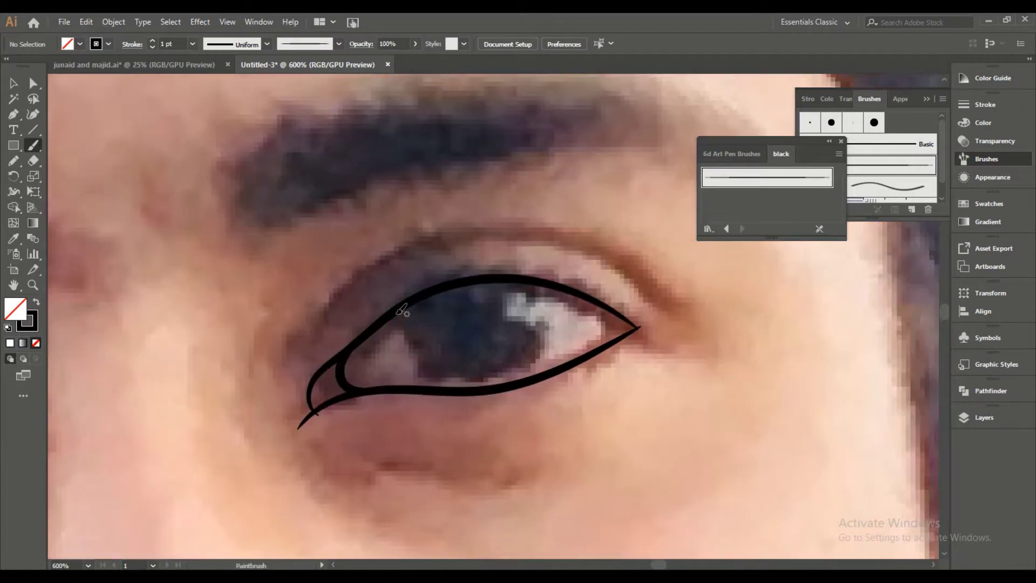
left_click_drag(427, 301, 469, 385)
left_click_drag(494, 276, 493, 383)
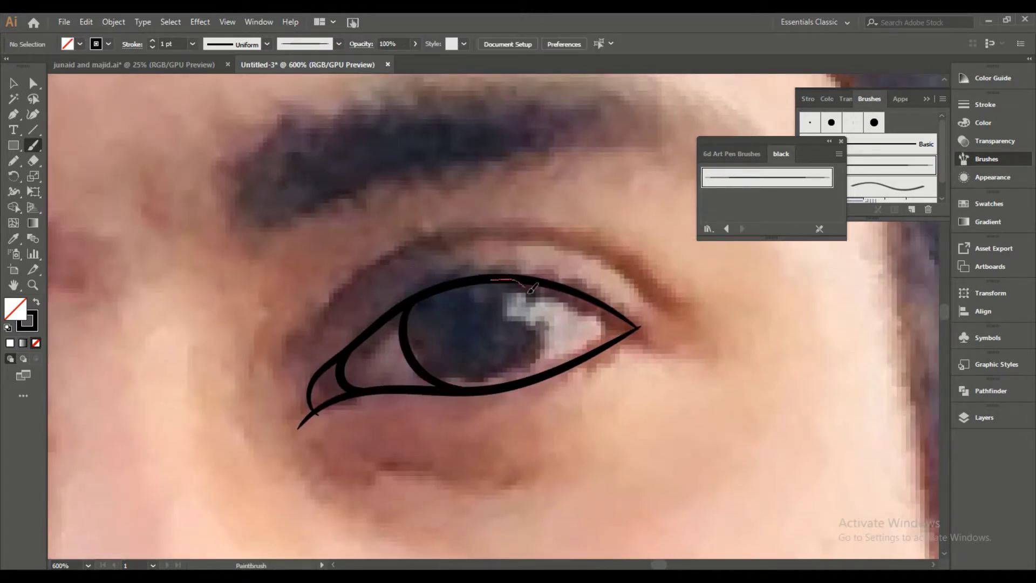
Trace the other eye's upper and lower eyelids.
scroll(565, 399, "down", 5)
scroll(535, 411, "left", 5)
scroll(416, 378, "up", 5)
left_click_drag(335, 444, 416, 363)
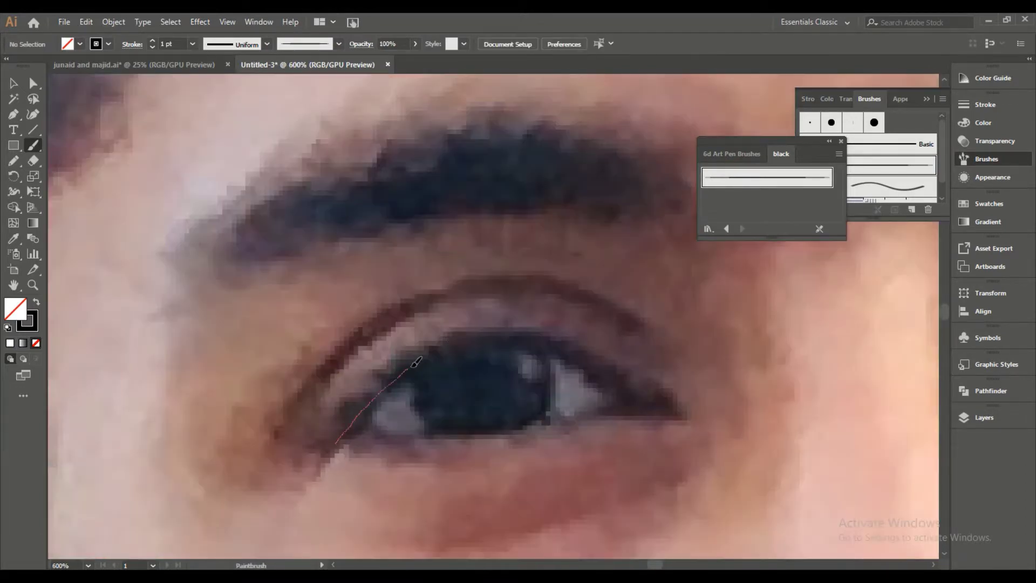
left_click_drag(724, 458, 721, 459)
left_click_drag(324, 431, 713, 423)
Outline the iris of the other eye.
scroll(499, 408, "left", 2)
scroll(499, 408, "up", 1)
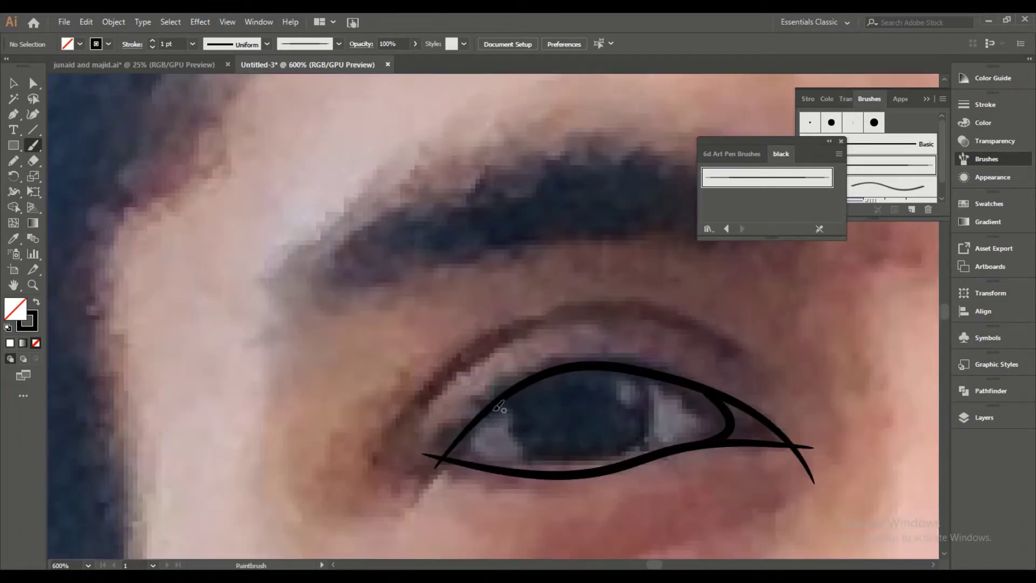
scroll(470, 426, "up", 1)
scroll(471, 427, "down", 2)
left_click_drag(475, 402, 505, 453)
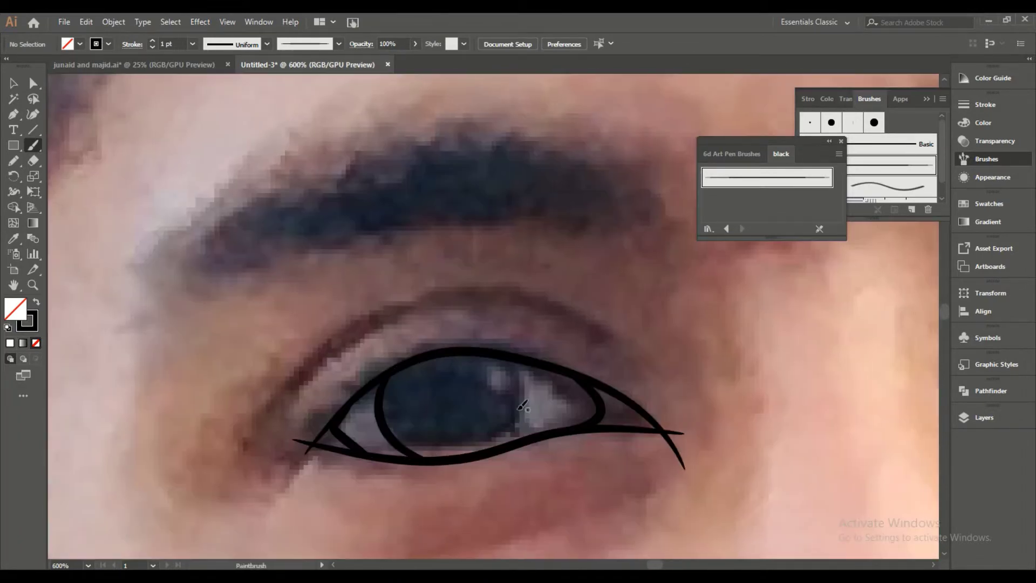
Draw the crease line above the eyelid.
scroll(504, 453, "up", 2)
scroll(505, 453, "down", 3)
scroll(505, 454, "up", 1)
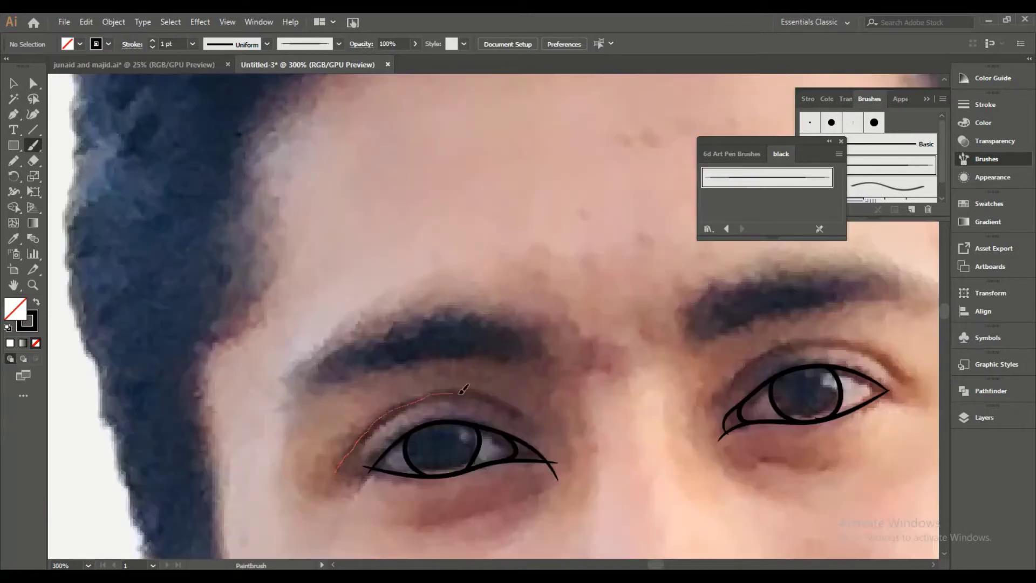
scroll(390, 397, "right", 5)
left_click_drag(561, 388, 561, 389)
scroll(561, 388, "down", 3)
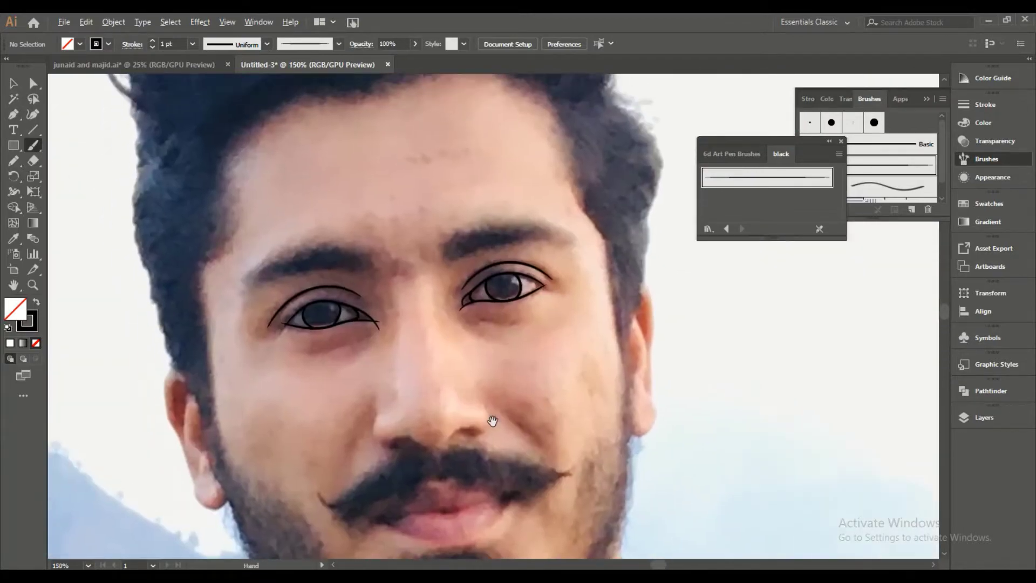
scroll(324, 284, "up", 1)
scroll(248, 430, "up", 2)
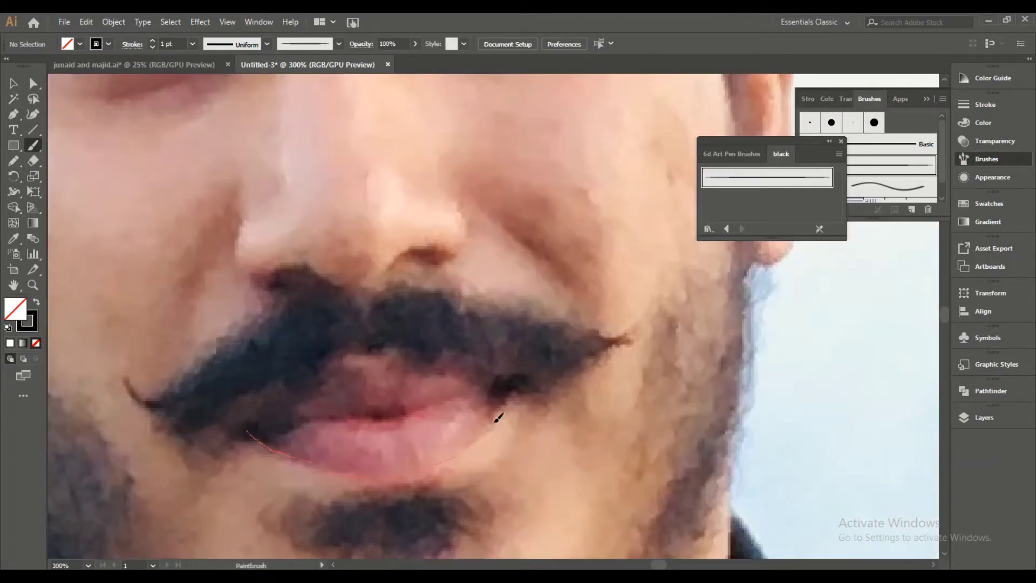
Ink the lower lip, the upper lip and the line where the lips meet.
left_click_drag(497, 419, 521, 379)
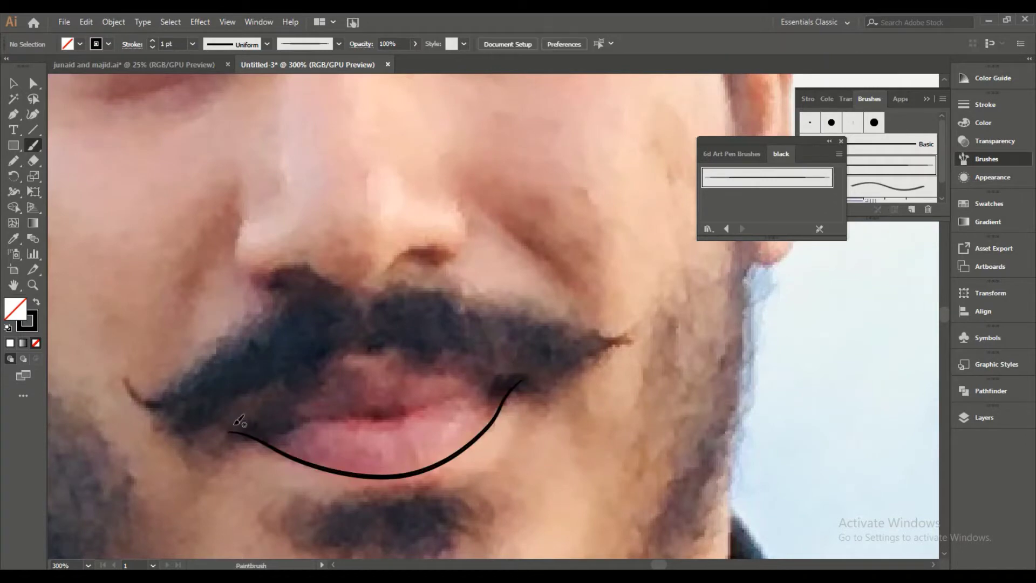
left_click_drag(405, 348, 521, 379)
left_click_drag(228, 432, 294, 425)
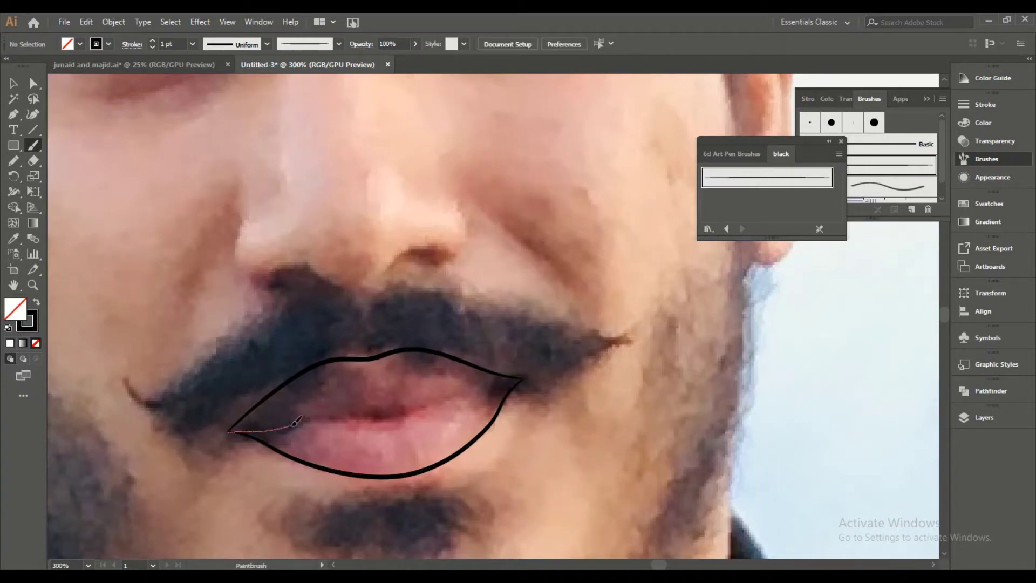
left_click_drag(467, 392, 522, 379)
scroll(521, 379, "down", 3)
scroll(378, 227, "up", 3)
Trace the first ear's outline down to the lobe.
left_click_drag(386, 169, 404, 181)
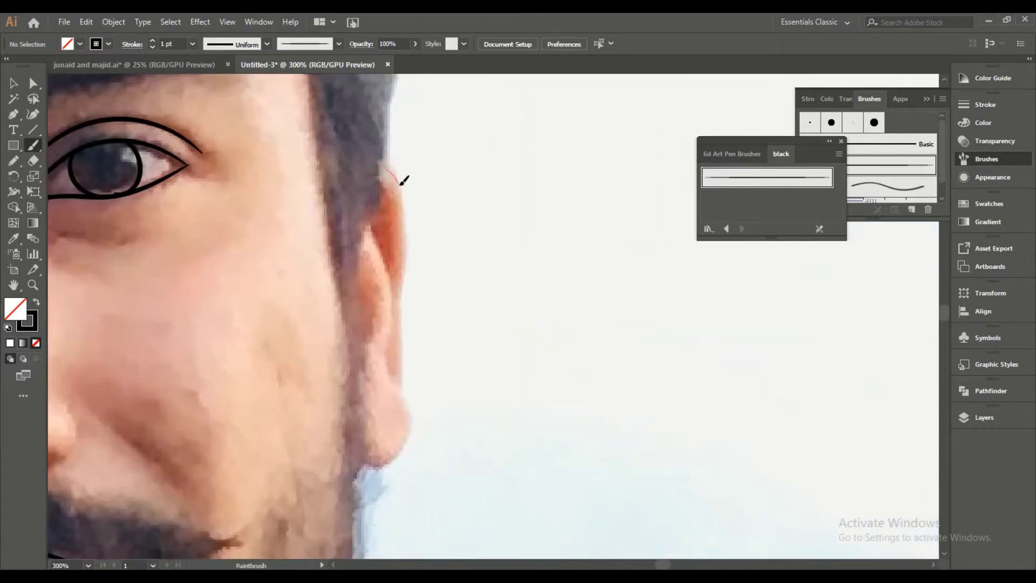
left_click_drag(404, 381, 404, 383)
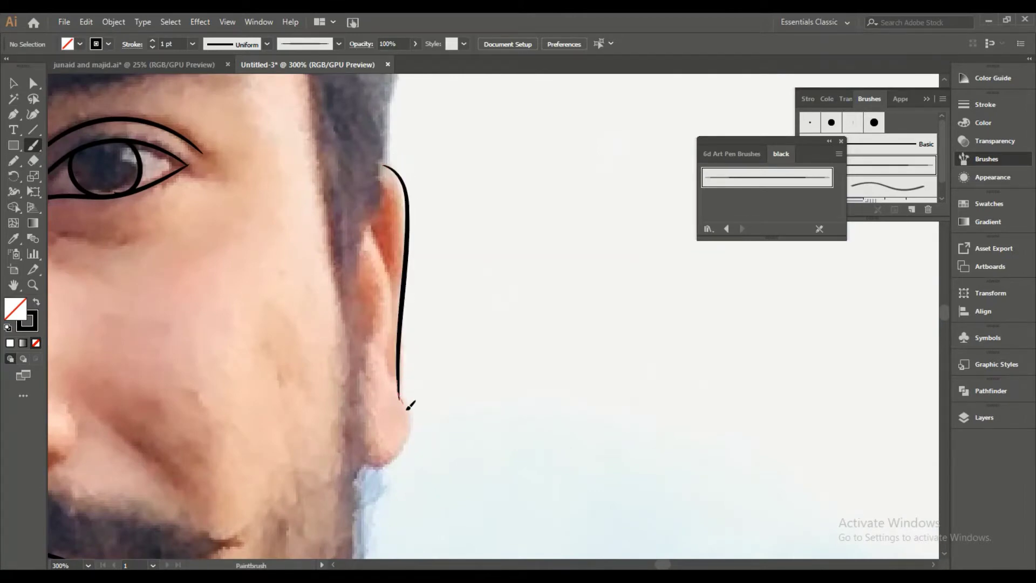
left_click_drag(404, 302, 361, 457)
scroll(362, 457, "down", 2)
scroll(367, 378, "up", 2)
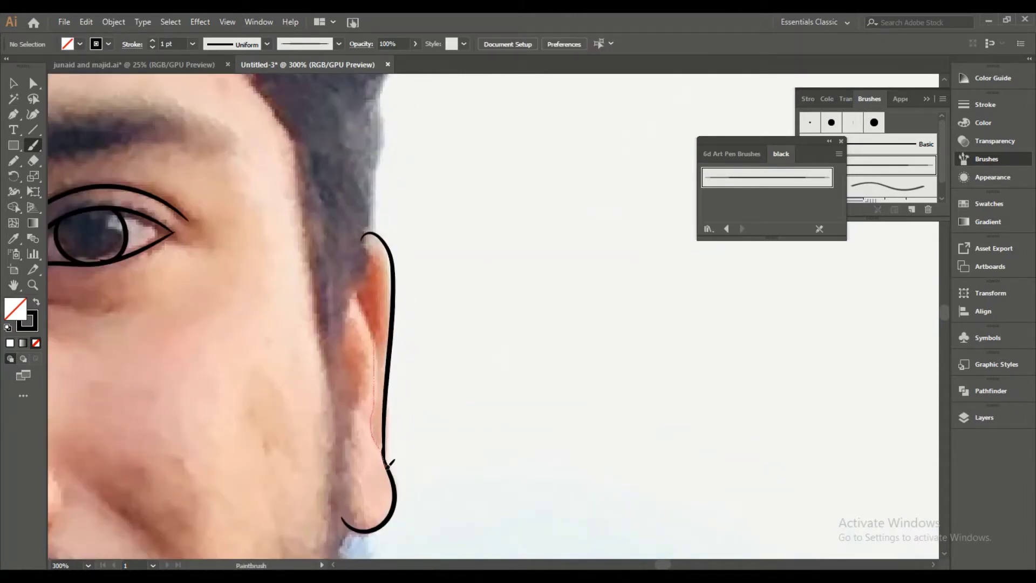
scroll(390, 463, "down", 3)
scroll(359, 429, "up", 2)
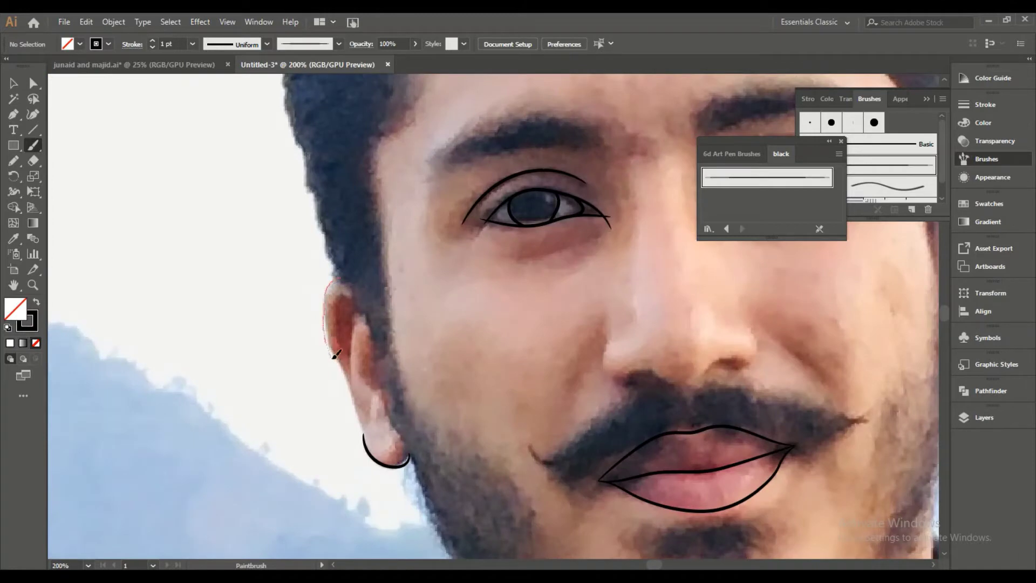
Outline the other ear, the left nostril and the curve under the nose.
left_click_drag(334, 355, 355, 431)
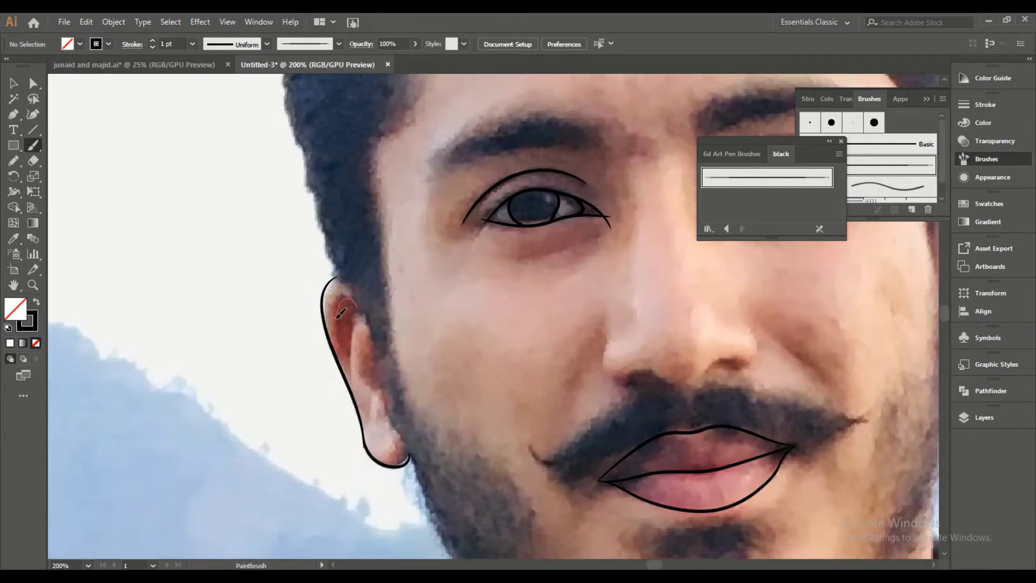
left_click_drag(338, 316, 350, 385)
scroll(376, 334, "down", 3)
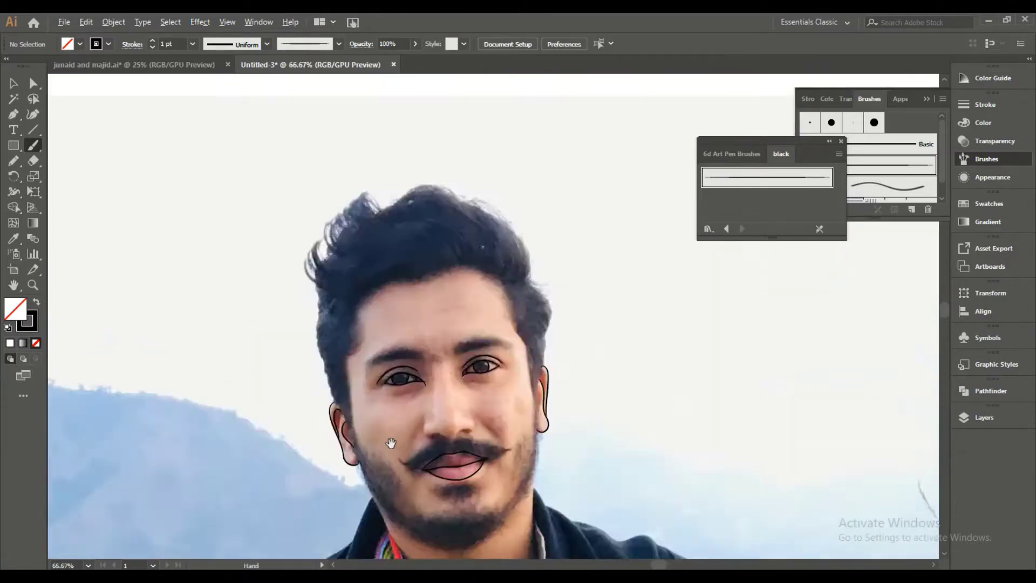
scroll(389, 439, "up", 4)
left_click_drag(317, 343, 342, 395)
left_click_drag(445, 396, 521, 372)
Zoom closer on the nose and finish the nostril strokes, extending one from its path end.
key("ctrl+plus")
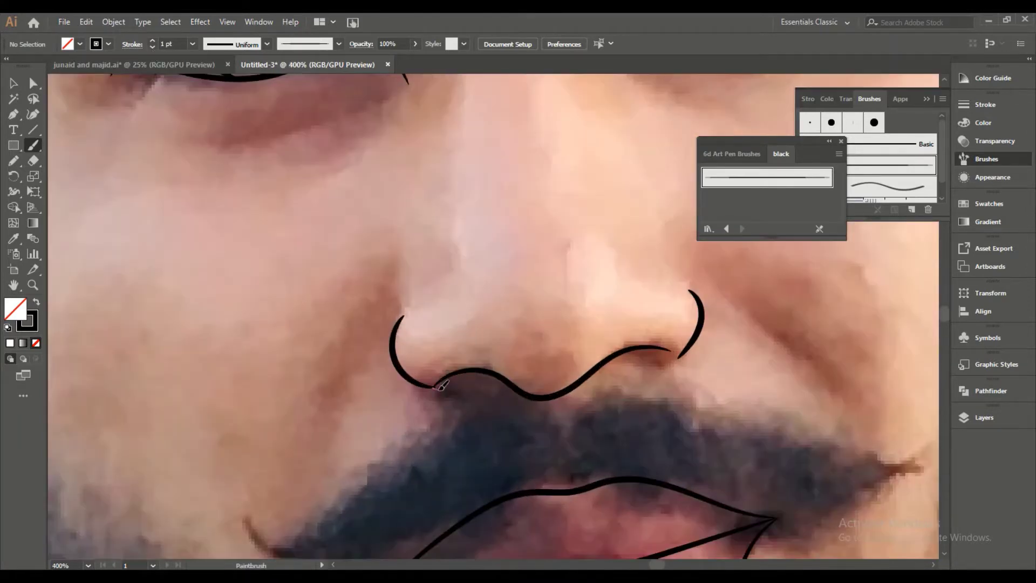
scroll(675, 345, "down", 5)
left_click_drag(674, 344, 666, 373)
scroll(610, 377, "up", 5)
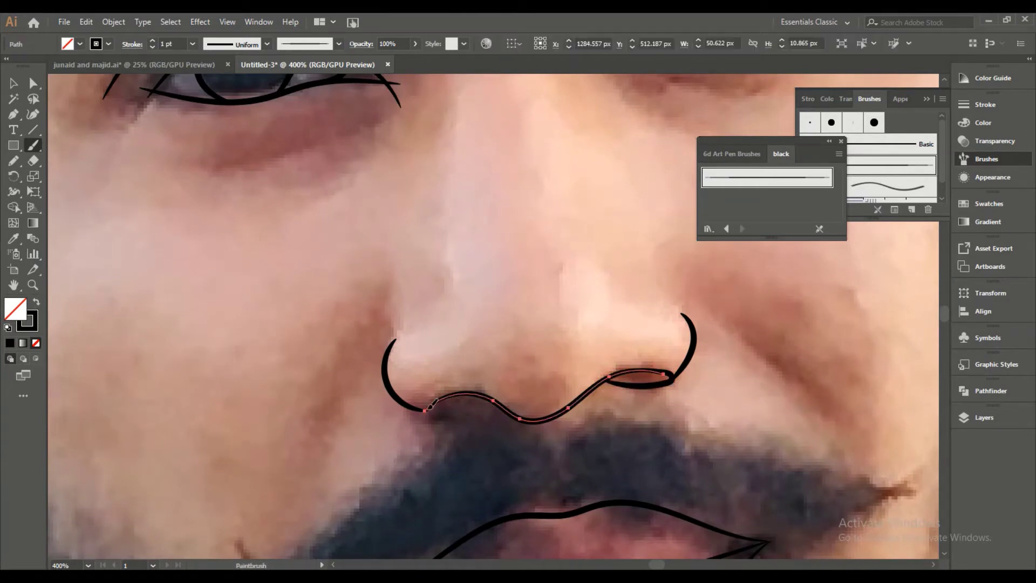
scroll(428, 434, "down", 5)
scroll(353, 422, "up", 6)
scroll(426, 440, "down", 2)
mouse_move(374, 430)
left_mouse_down()
mouse_move(448, 420)
mouse_move(435, 430)
left_mouse_up()
scroll(378, 399, "down", 4)
scroll(344, 360, "down", 1)
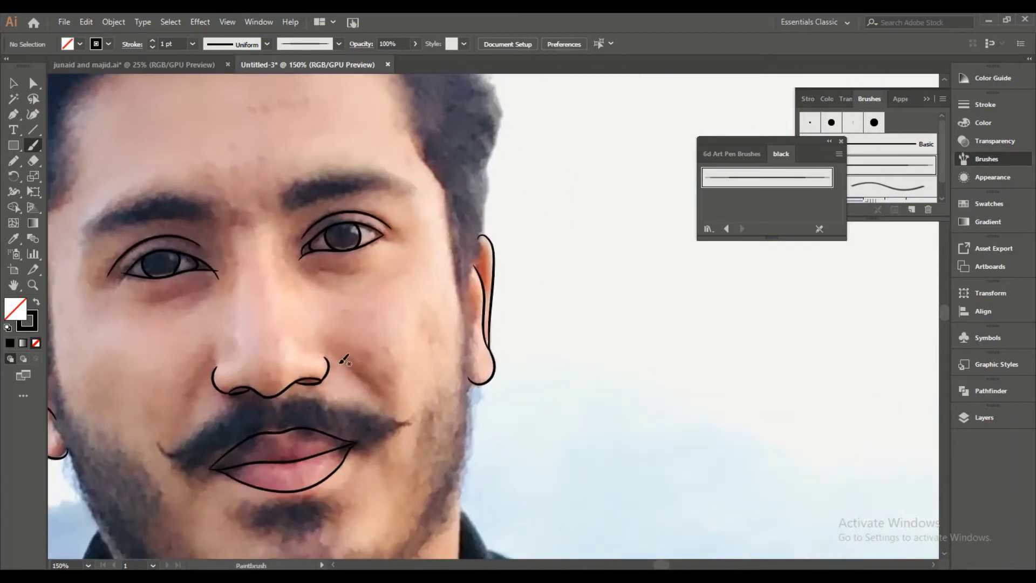
scroll(346, 360, "down", 2)
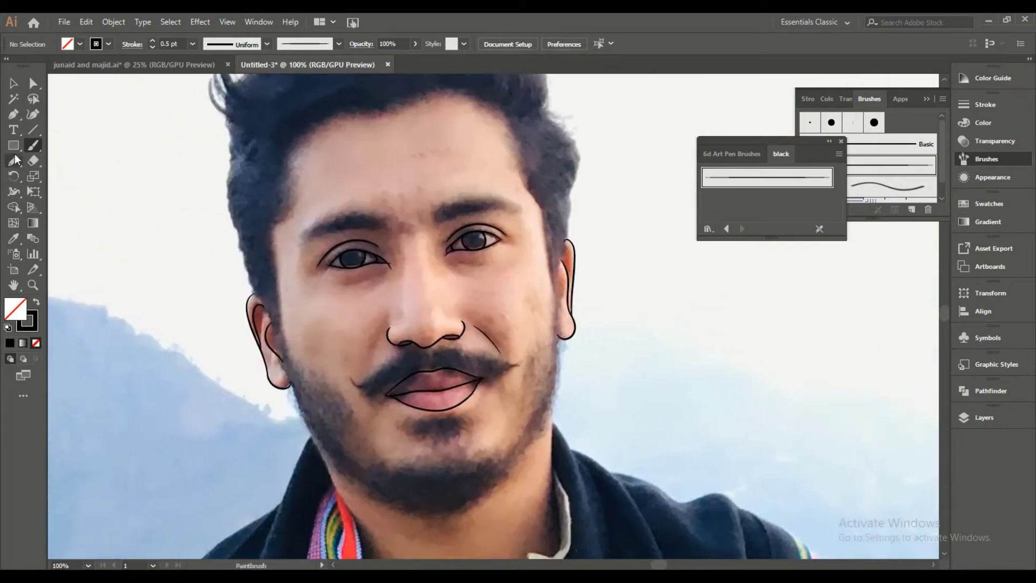
Draw the moustache with the Pencil as a solid black filled shape.
key("n")
scroll(569, 391, "up", 3)
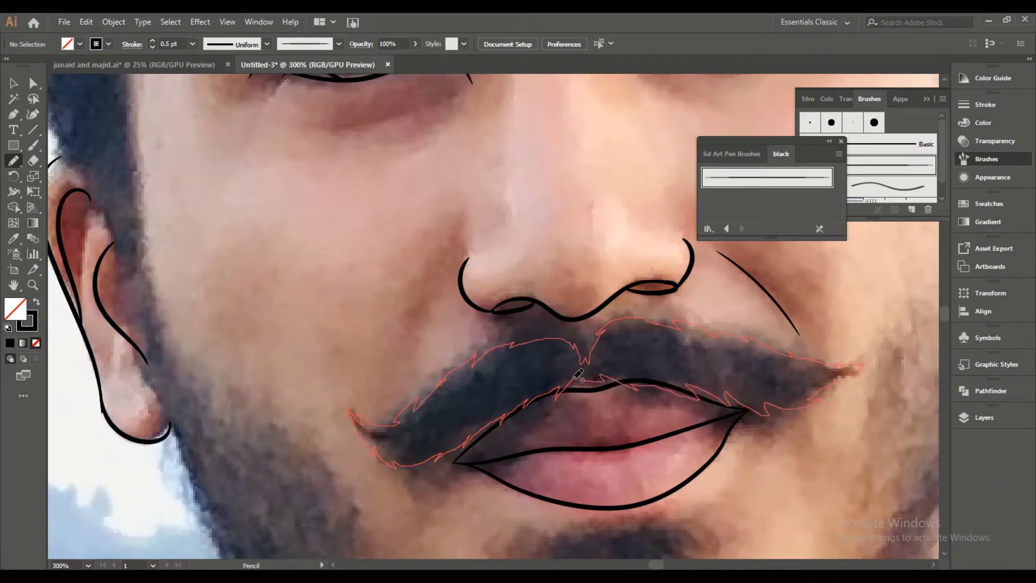
key("shift+x")
scroll(577, 373, "down", 3)
scroll(351, 432, "up", 4)
Draw the chin tuft below the lip as a closed black shape and start the beard edge.
mouse_move(429, 408)
left_mouse_down()
mouse_move(333, 459)
mouse_move(481, 499)
left_mouse_up()
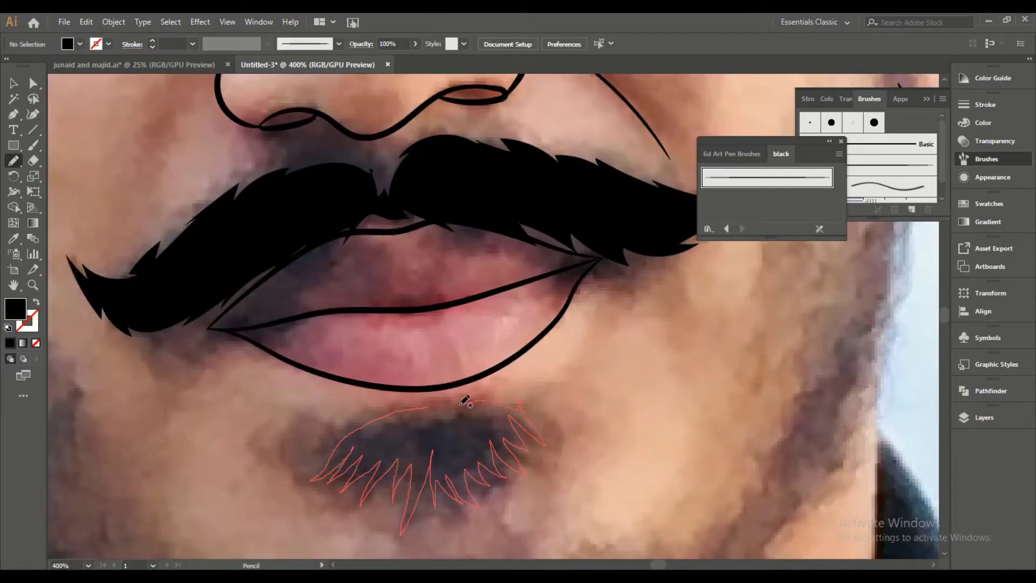
left_click_drag(465, 400, 432, 406)
scroll(453, 340, "down", 3)
scroll(475, 343, "up", 2)
scroll(418, 166, "up", 2)
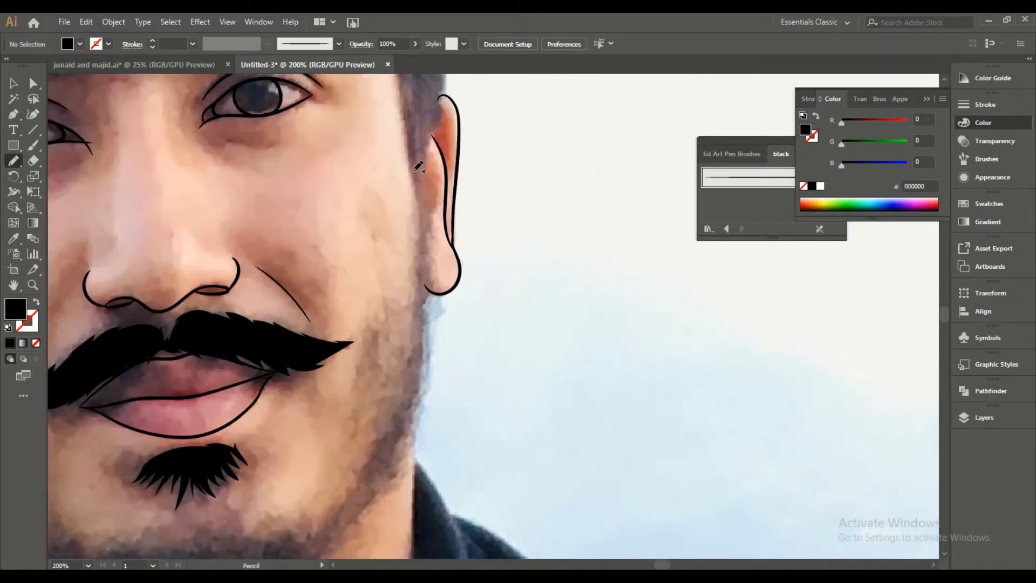
scroll(423, 192, "down", 1)
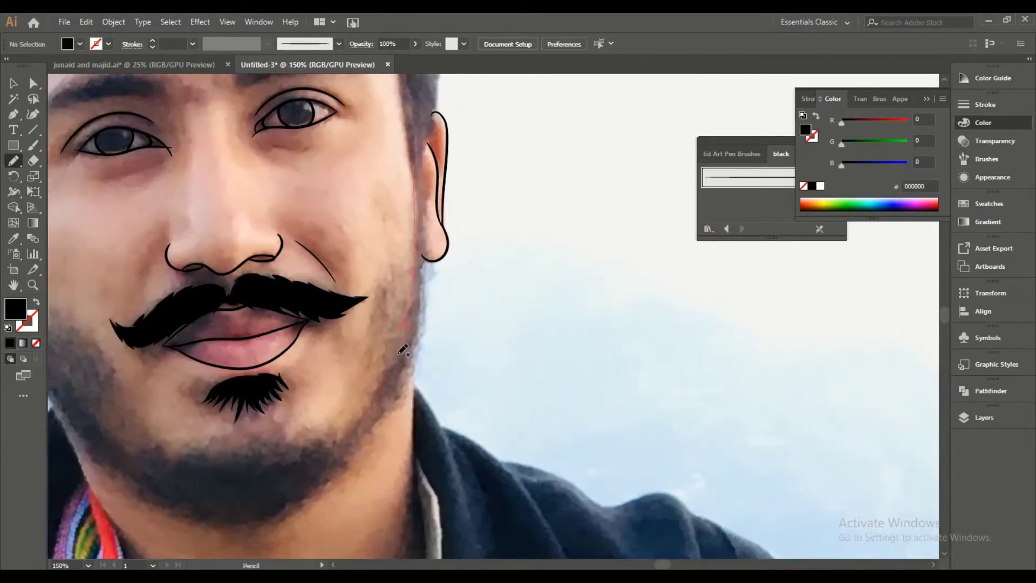
left_click_drag(360, 420, 328, 450)
scroll(328, 449, "up", 1)
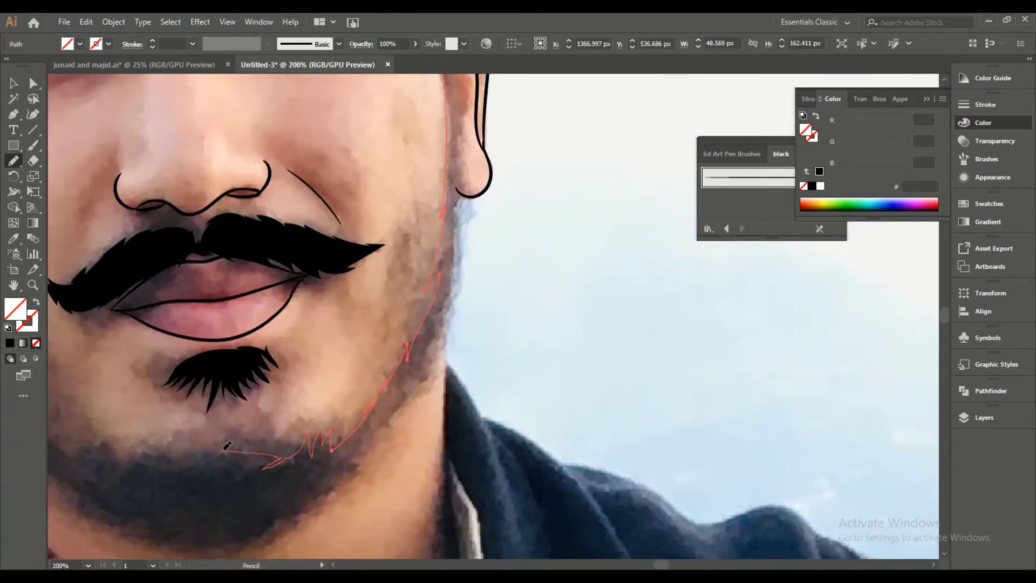
Continue the beard outline along the chin and up the jaw, filled black.
left_click_drag(226, 445, 312, 440)
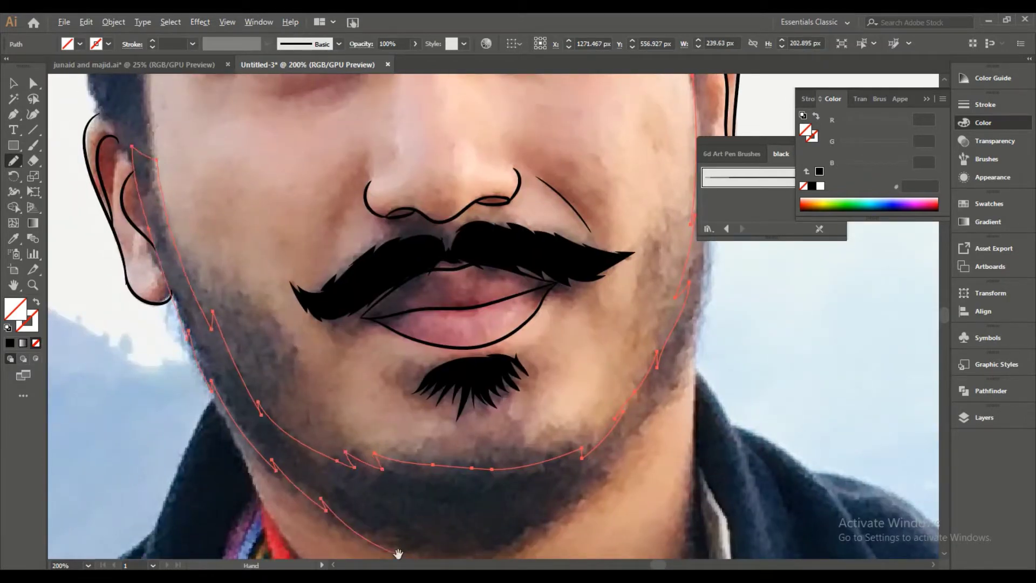
left_click_drag(275, 455, 332, 457)
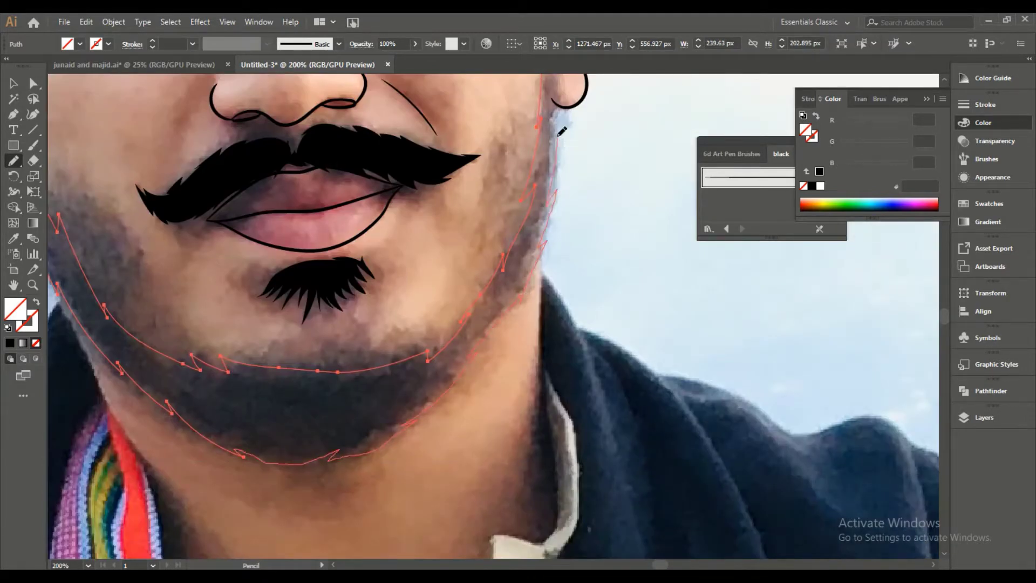
scroll(562, 131, "down", 2)
left_click(9, 343)
scroll(150, 268, "up", 2)
Add a black beard shape on the left cheek with opacity lowered to 56%.
left_click_drag(150, 269, 250, 352)
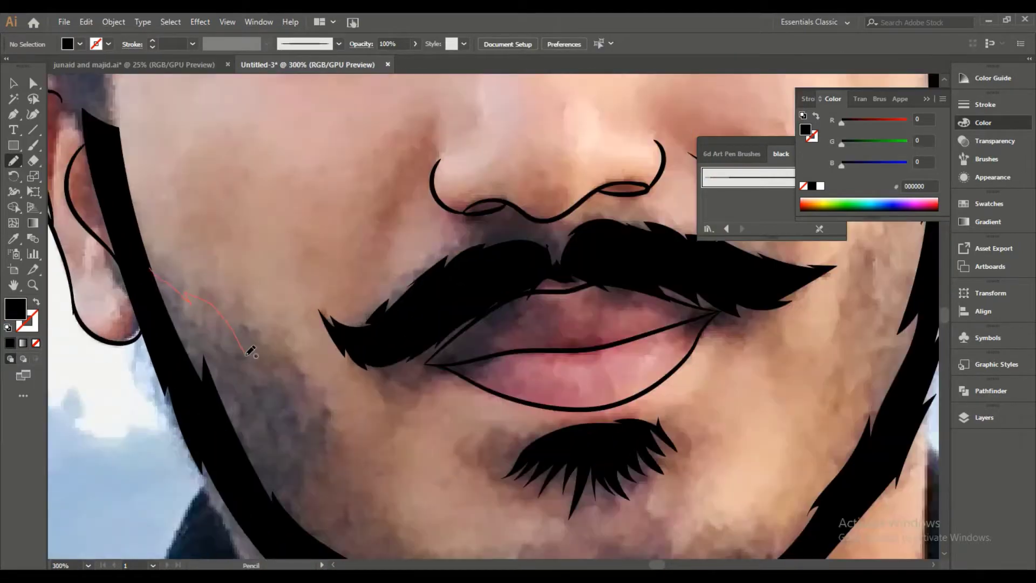
scroll(331, 495, "down", 1)
right_click(84, 179)
scroll(83, 179, "down", 1)
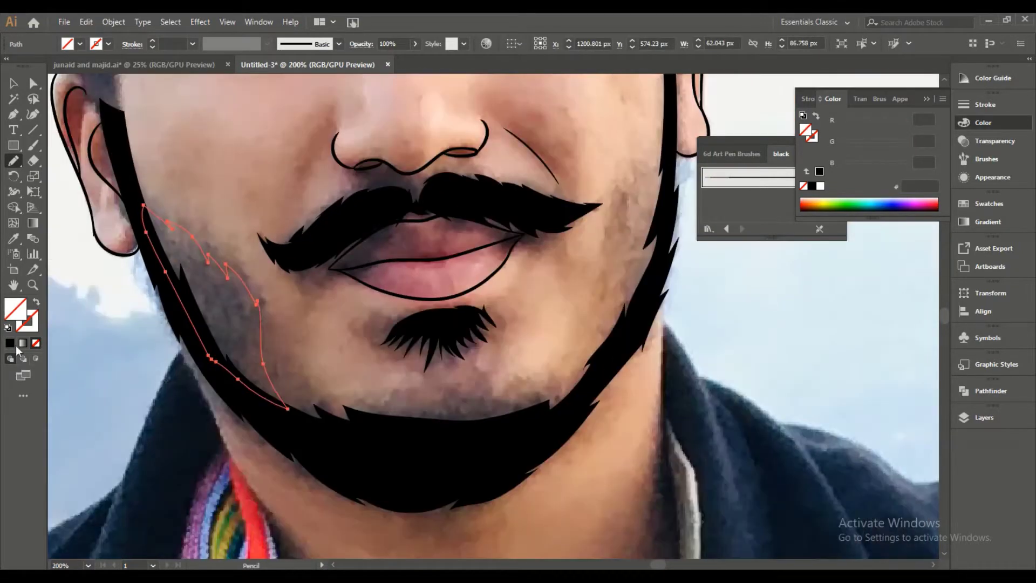
left_click(10, 343)
left_click(415, 43)
left_click_drag(412, 60, 391, 60)
key("ctrl+shift+a")
scroll(378, 324, "down", 1)
scroll(270, 432, "up", 2)
Trace a closed beard shading shape around the chin.
left_click_drag(182, 437, 296, 438)
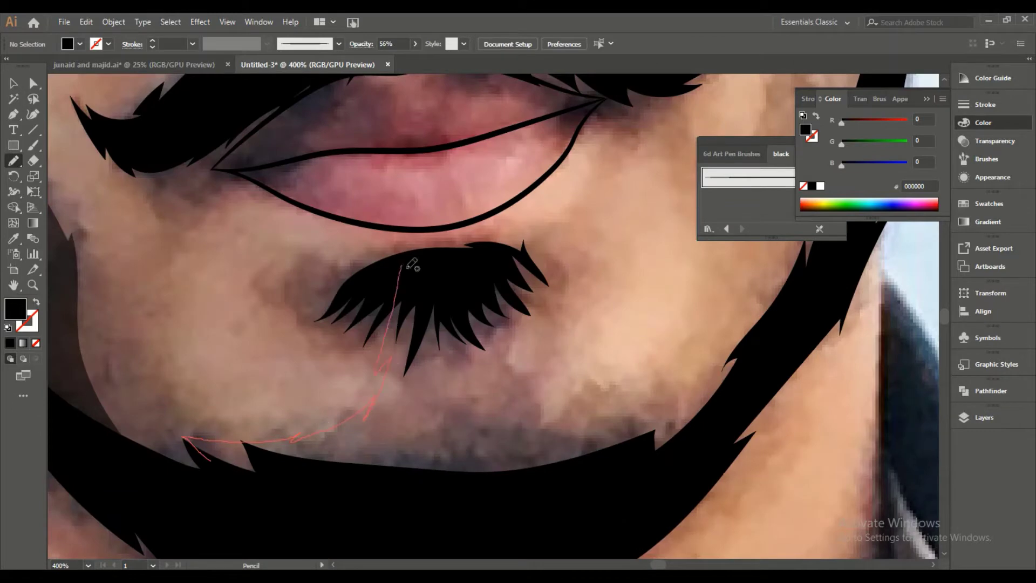
left_click_drag(412, 264, 216, 448)
scroll(292, 336, "down", 1)
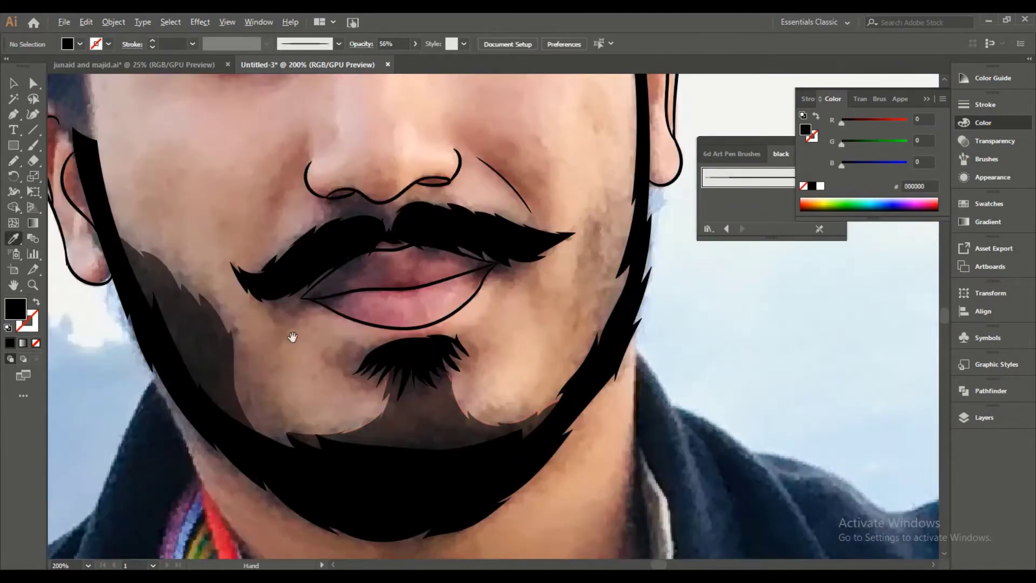
scroll(292, 337, "down", 2)
Trace the beard edge along the right jaw and give it the beard's black fill.
key("n")
scroll(515, 275, "up", 3)
left_click_drag(456, 401, 444, 512)
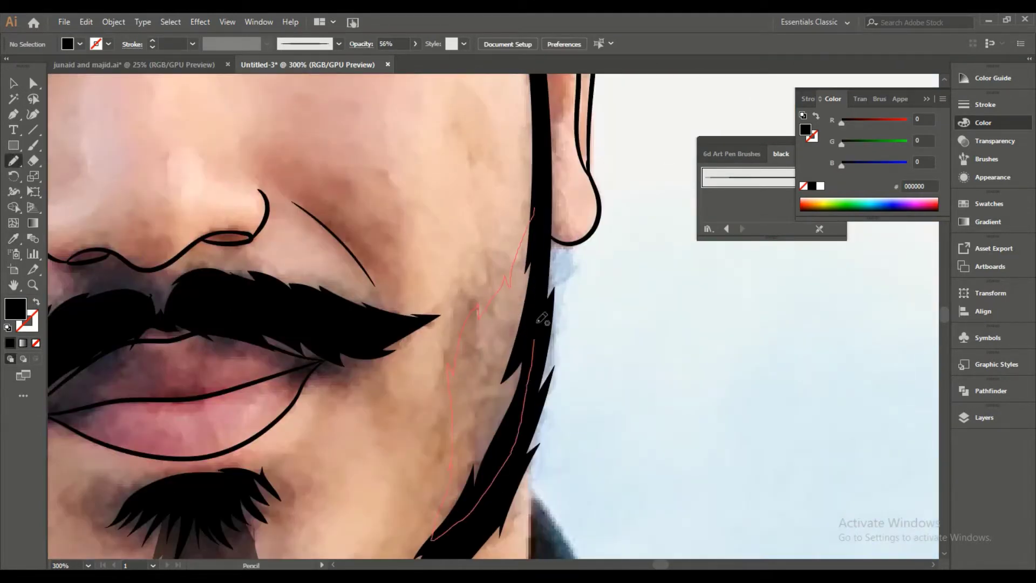
scroll(458, 405, "down", 2)
scroll(459, 405, "down", 2)
left_click(12, 236)
key("n")
scroll(237, 268, "up", 3)
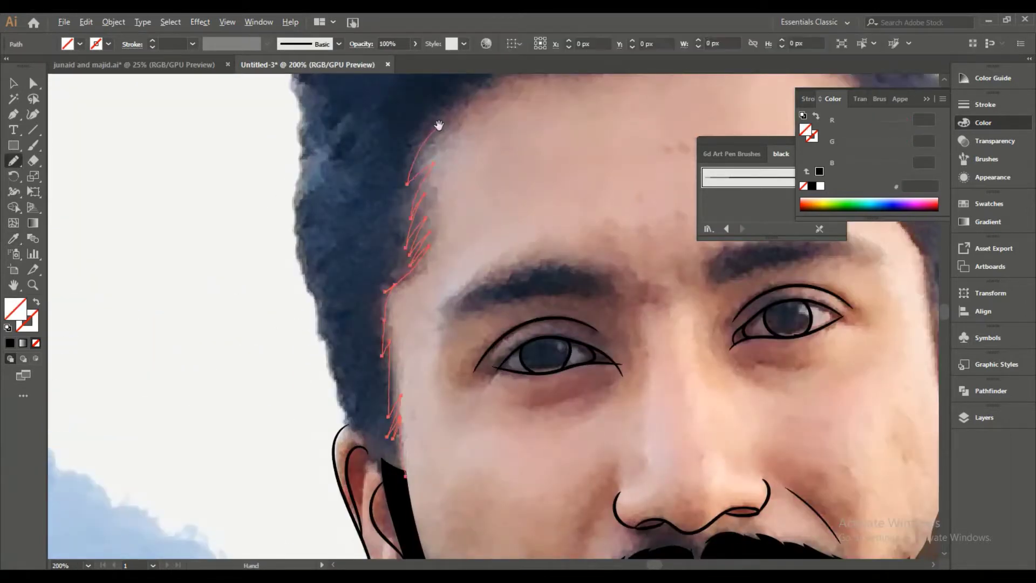
Trace the hairline from the left temple across the forehead to the right temple.
left_click_drag(430, 215, 323, 411)
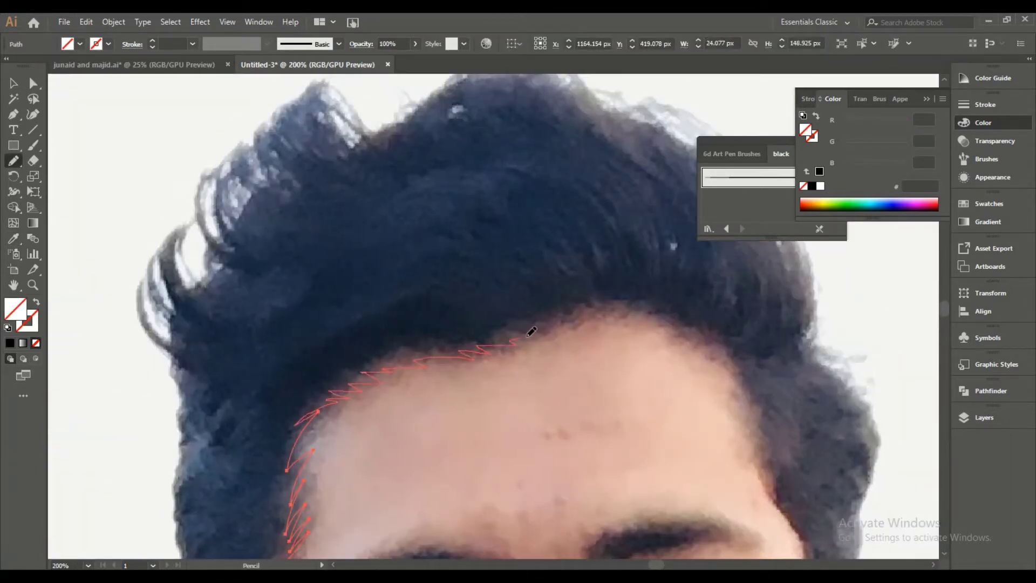
left_click_drag(766, 470, 434, 224)
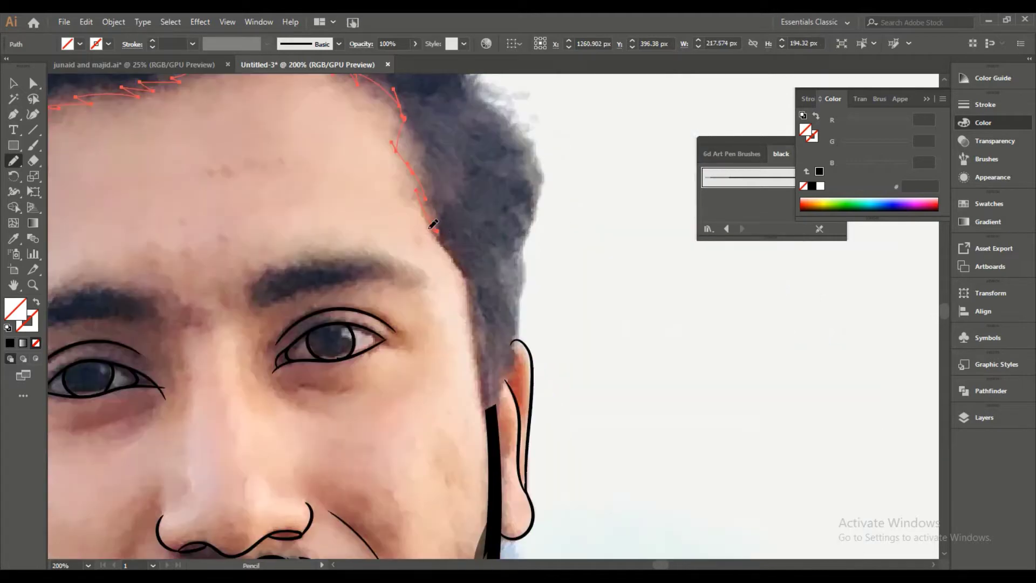
left_click_drag(518, 348, 455, 516)
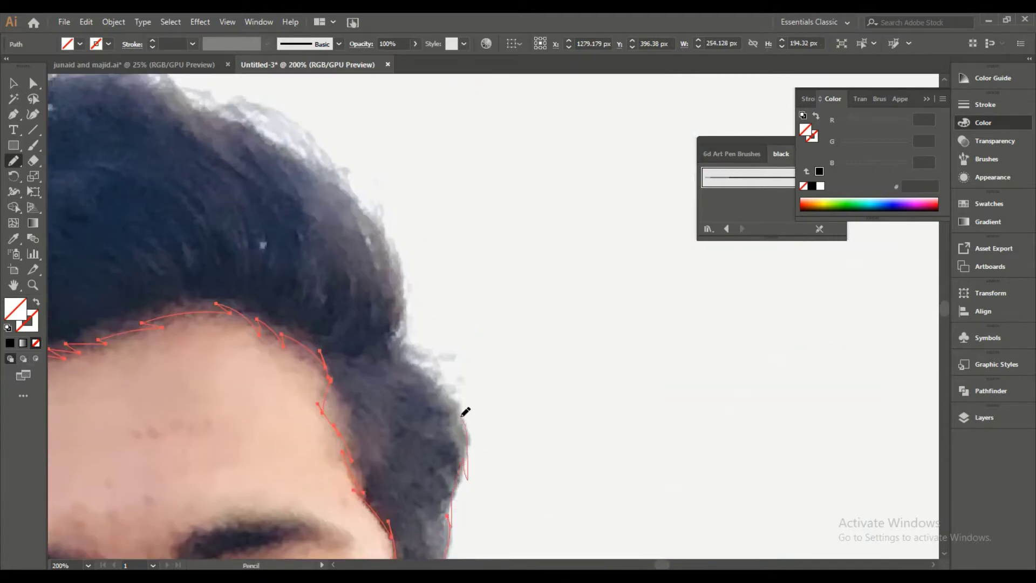
mouse_move(410, 305)
left_mouse_down()
mouse_move(330, 139)
mouse_move(226, 97)
mouse_move(482, 406)
left_mouse_up()
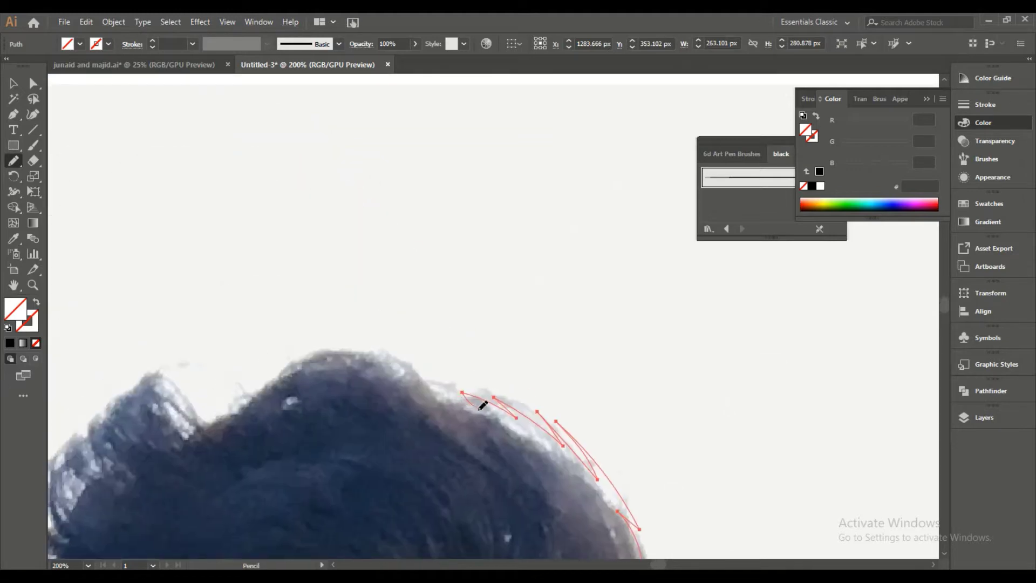
Complete the hair outline over the top and down the left side as a black shape.
key("ctrl+minus")
left_click_drag(289, 371, 454, 208)
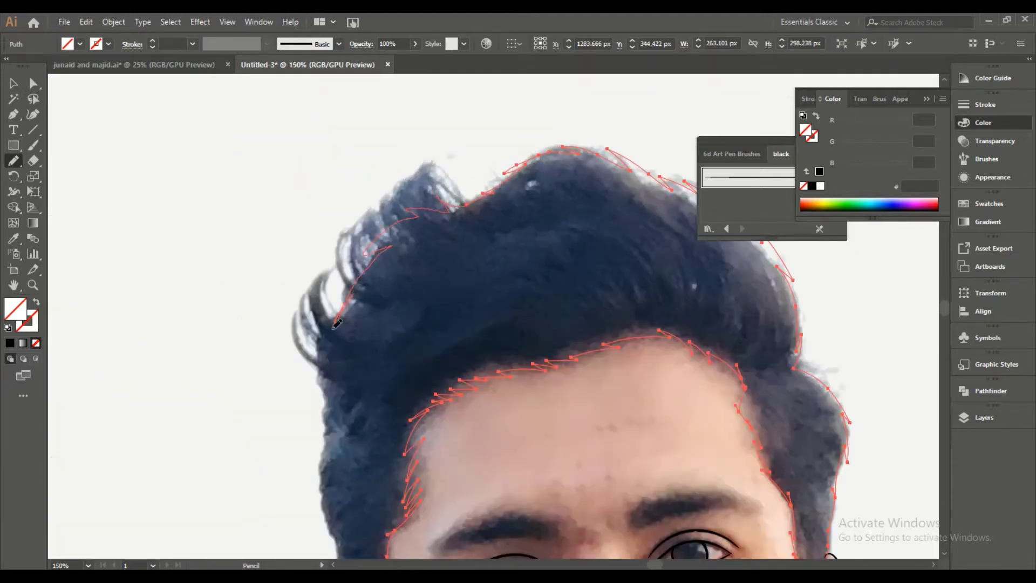
left_click_drag(320, 486, 233, 325)
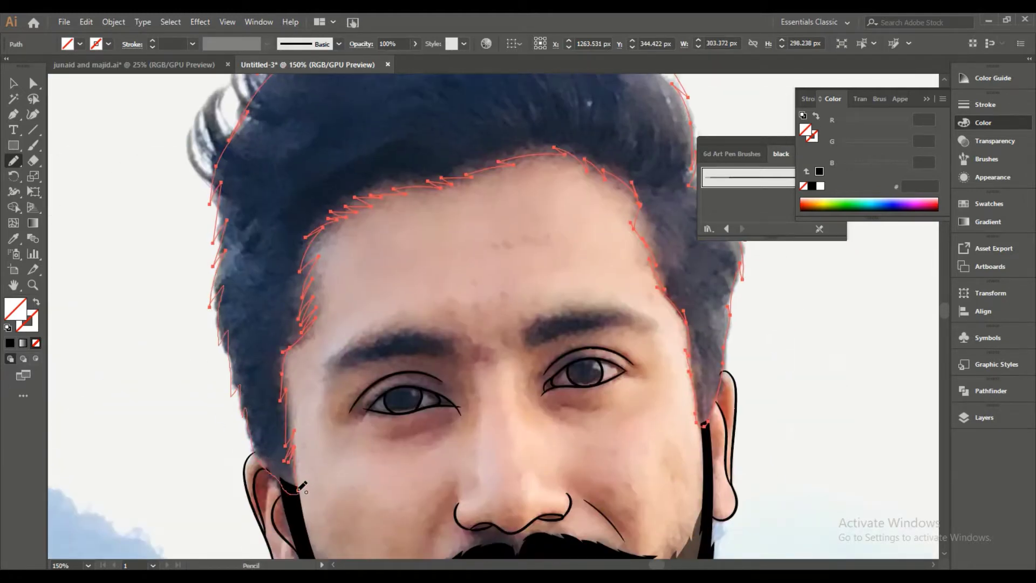
key("ctrl+shift+a")
scroll(312, 335, "down", 3)
scroll(313, 335, "up", 5)
Draw the left and right eyebrows as closed black shapes.
left_click_drag(291, 284, 260, 332)
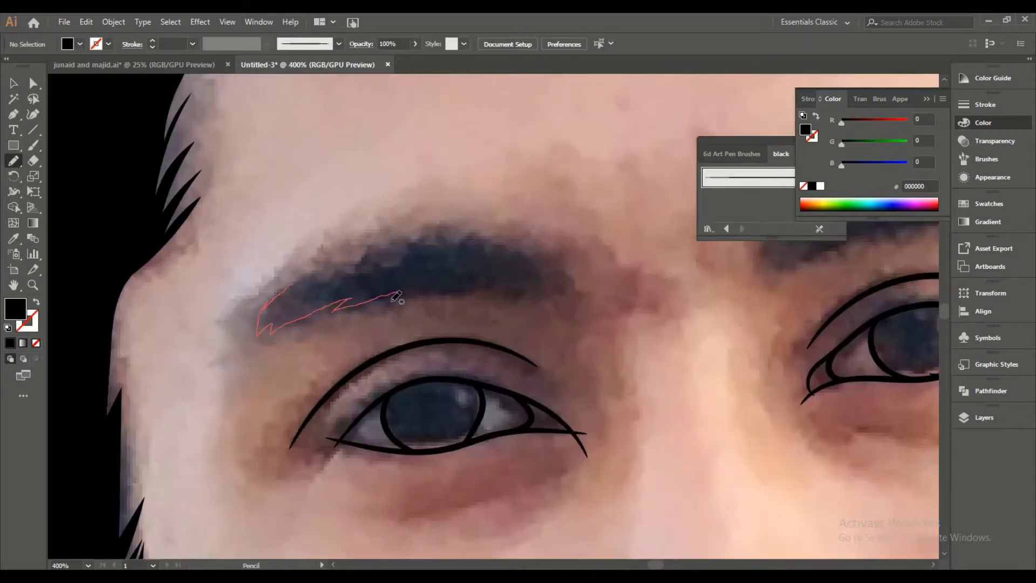
left_click_drag(512, 247, 295, 283)
scroll(324, 266, "down", 4)
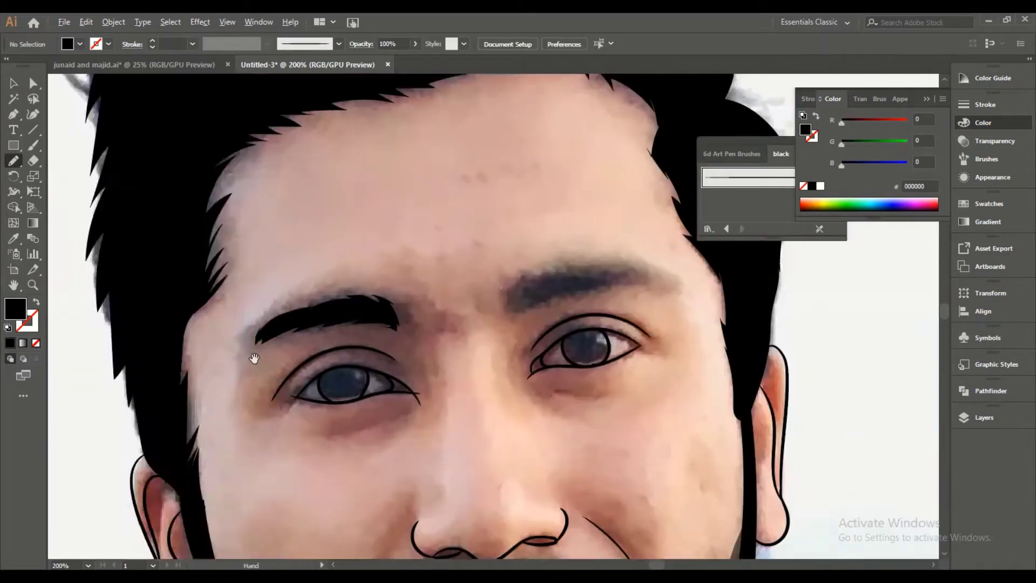
scroll(250, 358, "up", 3)
left_click_drag(281, 318, 298, 270)
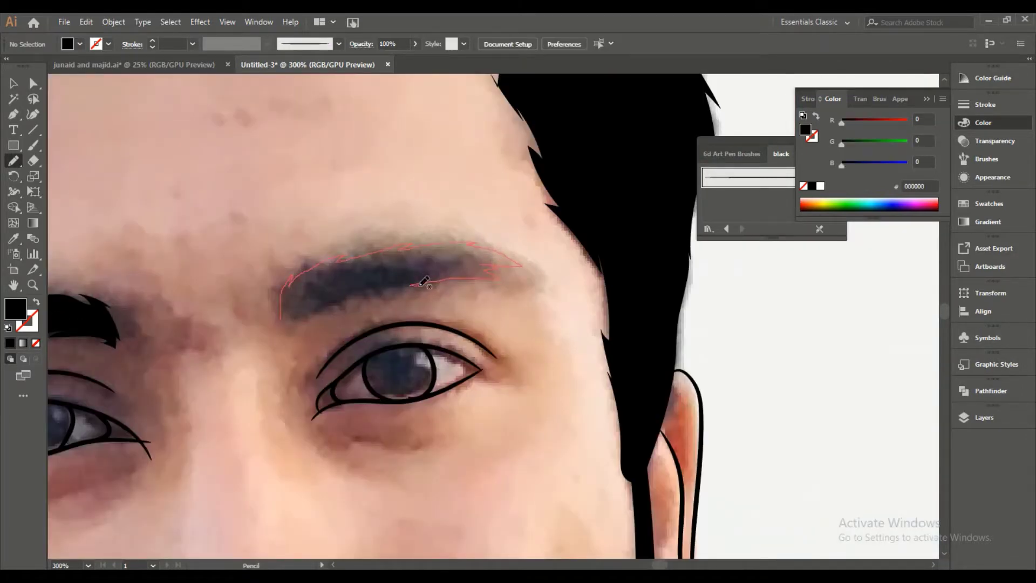
left_click_drag(317, 305, 294, 316)
scroll(324, 216, "down", 4)
With the Paintbrush, add a short nostril stroke and trace the side of the neck.
key("b")
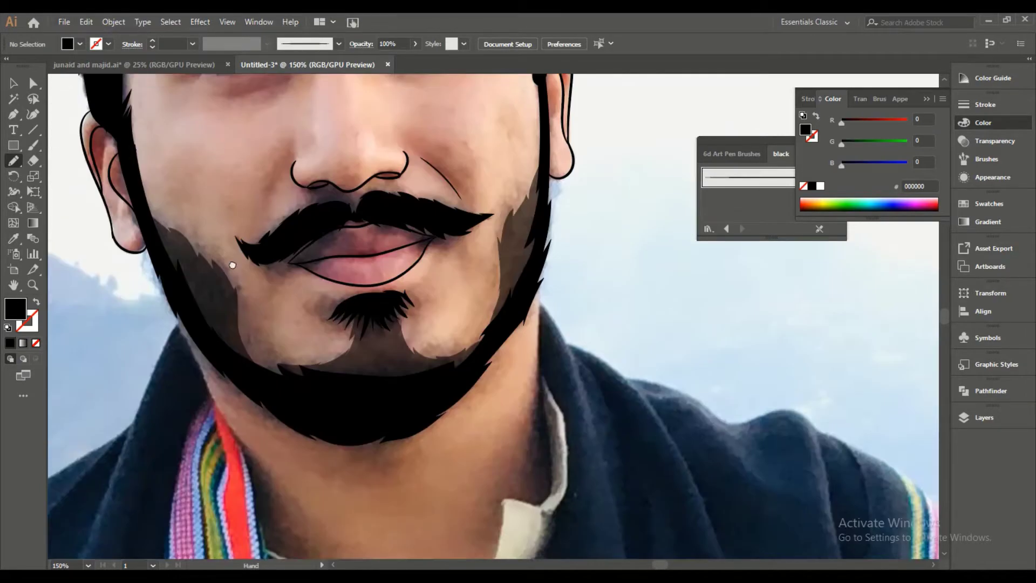
left_click_drag(282, 192, 283, 200)
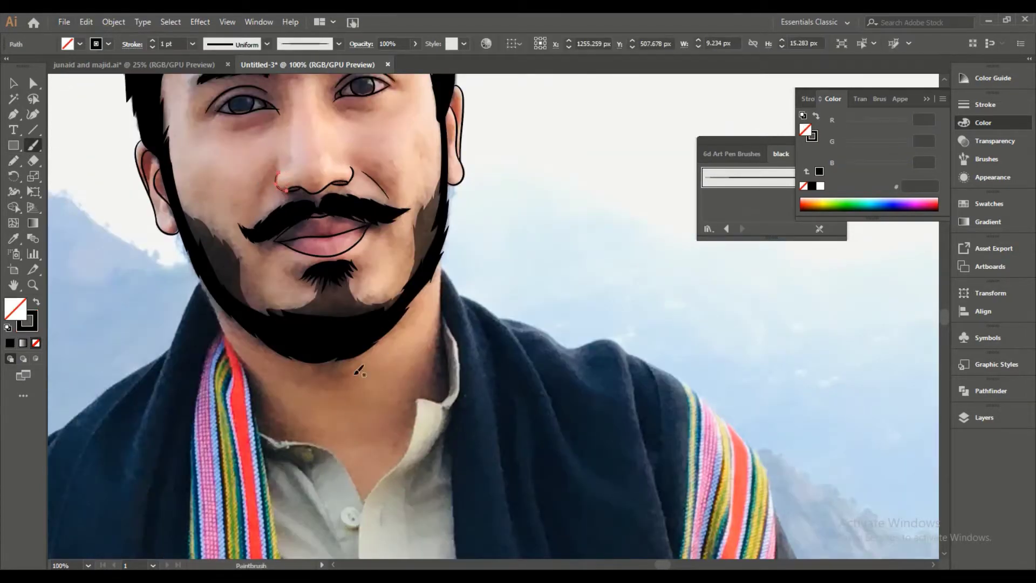
scroll(359, 370, "down", 2)
mouse_move(422, 109)
left_mouse_down()
mouse_move(316, 206)
mouse_move(363, 312)
left_mouse_up()
scroll(397, 331, "up", 3)
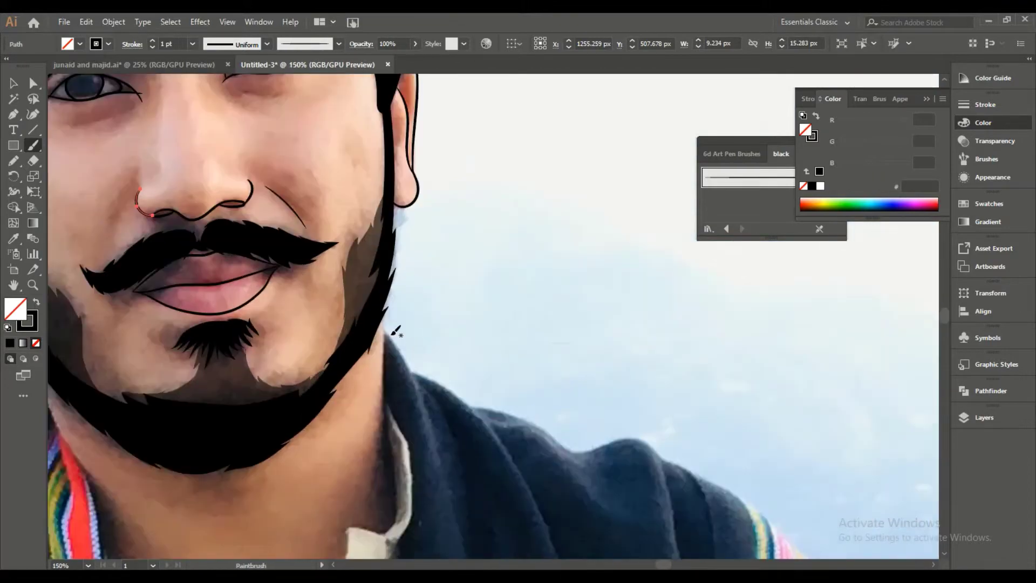
mouse_move(400, 510)
left_mouse_down()
mouse_move(354, 524)
mouse_move(363, 346)
left_mouse_up()
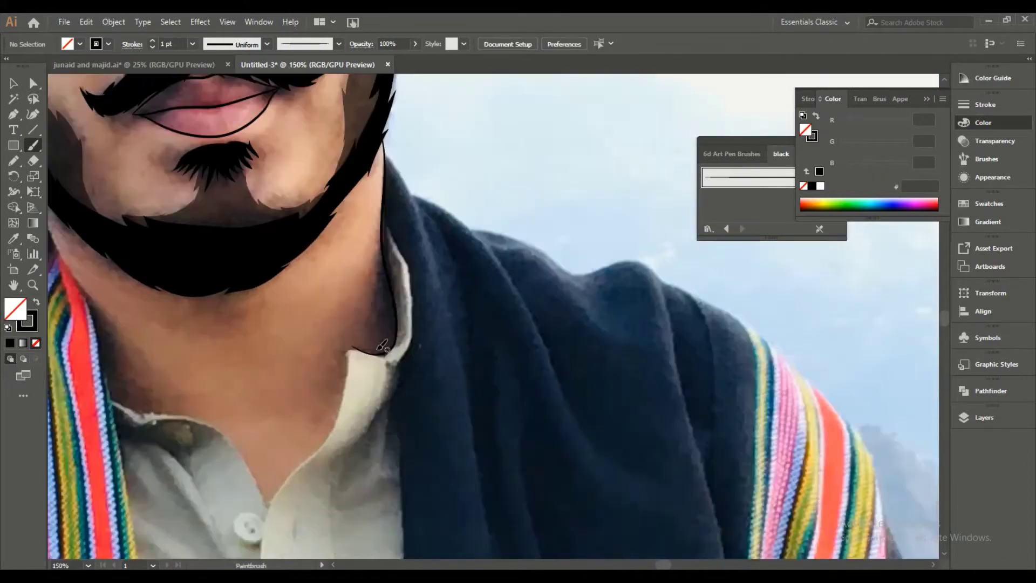
Trace both edges of the shirt's button placket down from the collar.
left_click_drag(280, 492, 280, 534)
scroll(273, 289, "down", 2)
left_click_drag(254, 214, 258, 261)
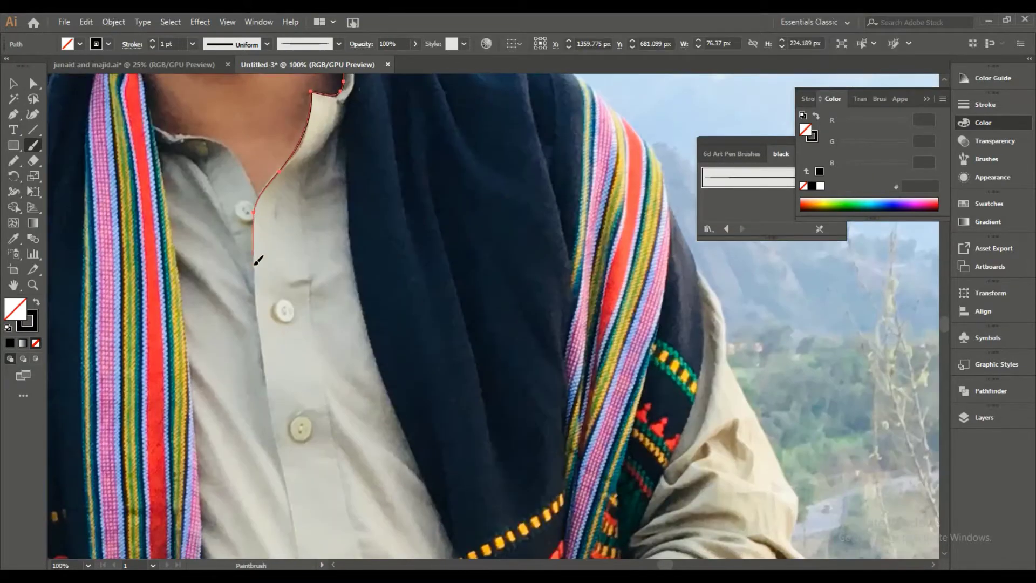
left_click_drag(300, 534, 257, 319)
scroll(257, 319, "up", 2)
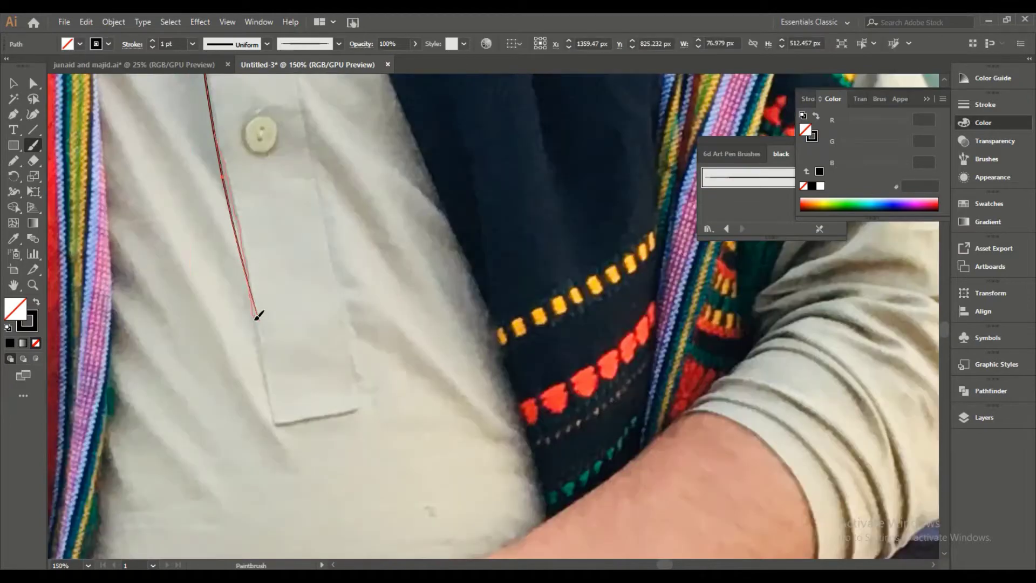
left_click_drag(307, 105, 327, 399)
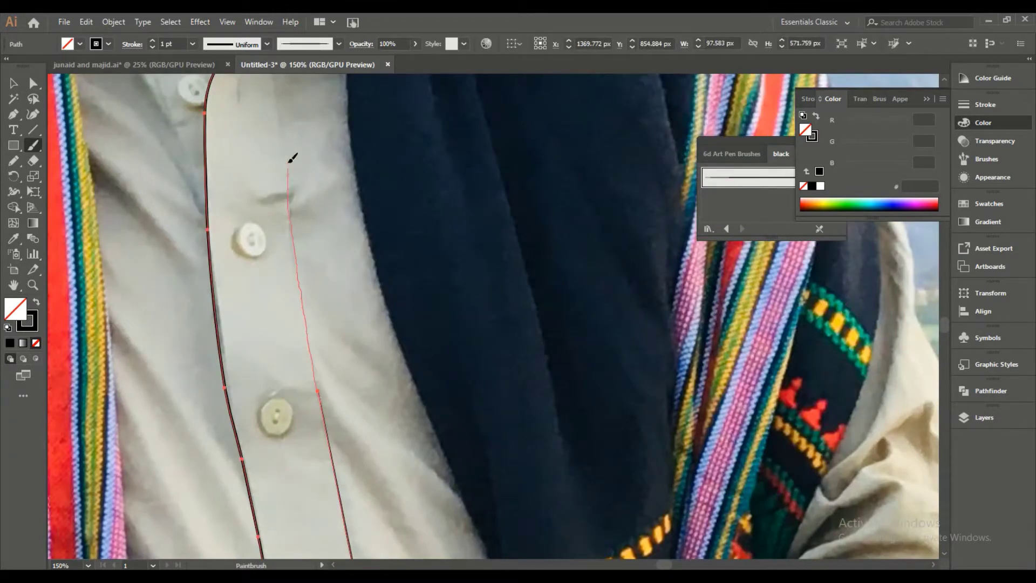
left_click_drag(292, 158, 316, 382)
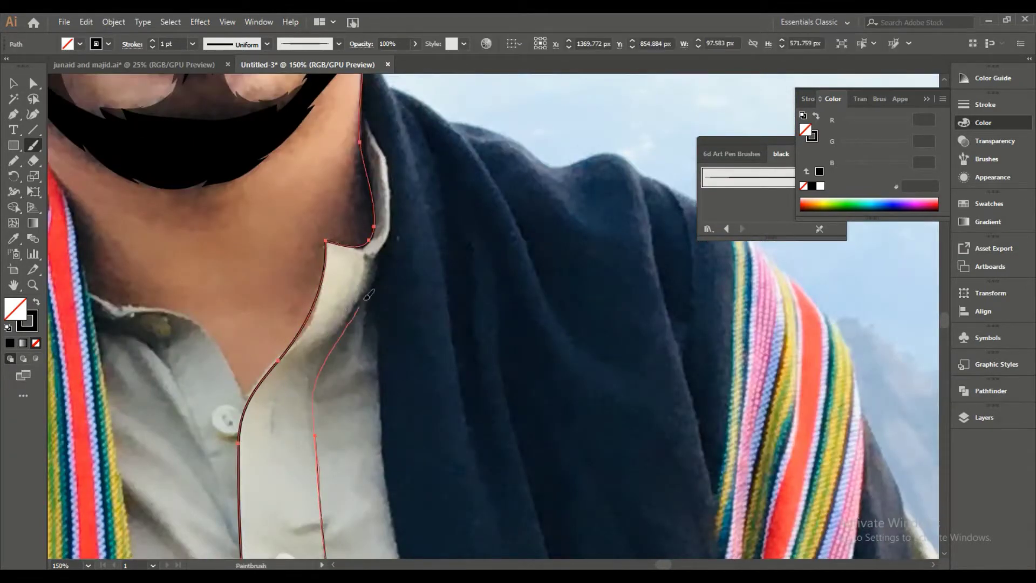
key("ctrl+shift+a")
Trace the right side of the collar, then select and deselect that line.
left_click_drag(367, 105, 258, 175)
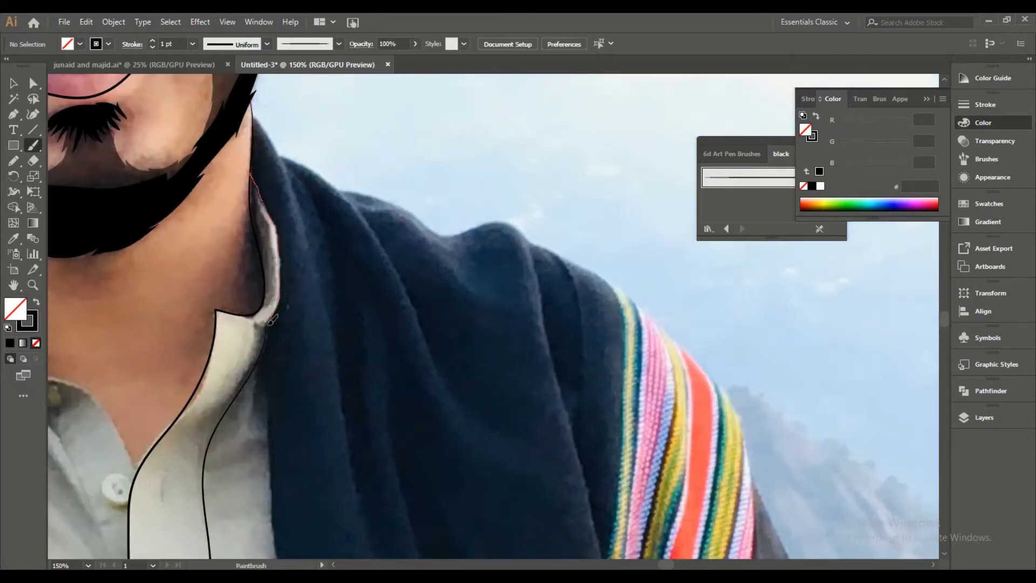
scroll(272, 319, "up", 3)
scroll(272, 324, "down", 3)
left_click(270, 340, "ctrl")
scroll(271, 340, "up", 5)
scroll(379, 365, "down", 4)
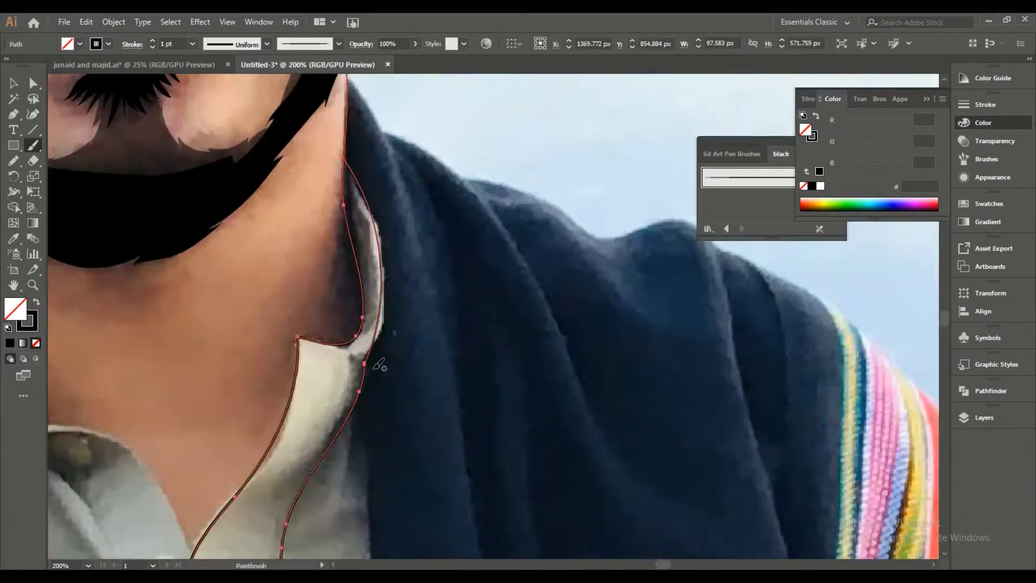
scroll(380, 365, "down", 3)
key("ctrl+shift+a")
scroll(383, 378, "up", 5)
scroll(305, 180, "down", 2)
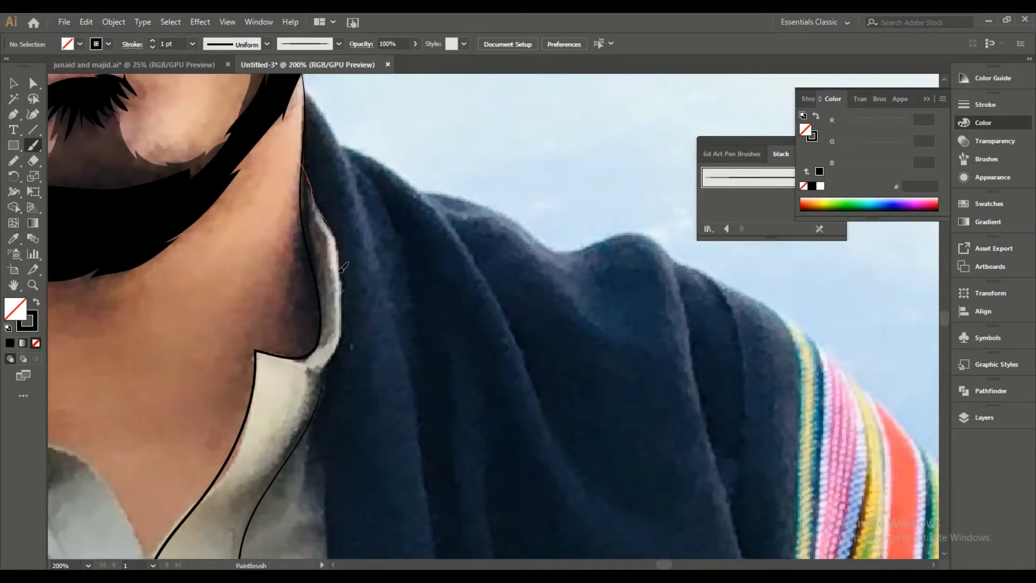
scroll(325, 391, "down", 3)
scroll(288, 304, "up", 3)
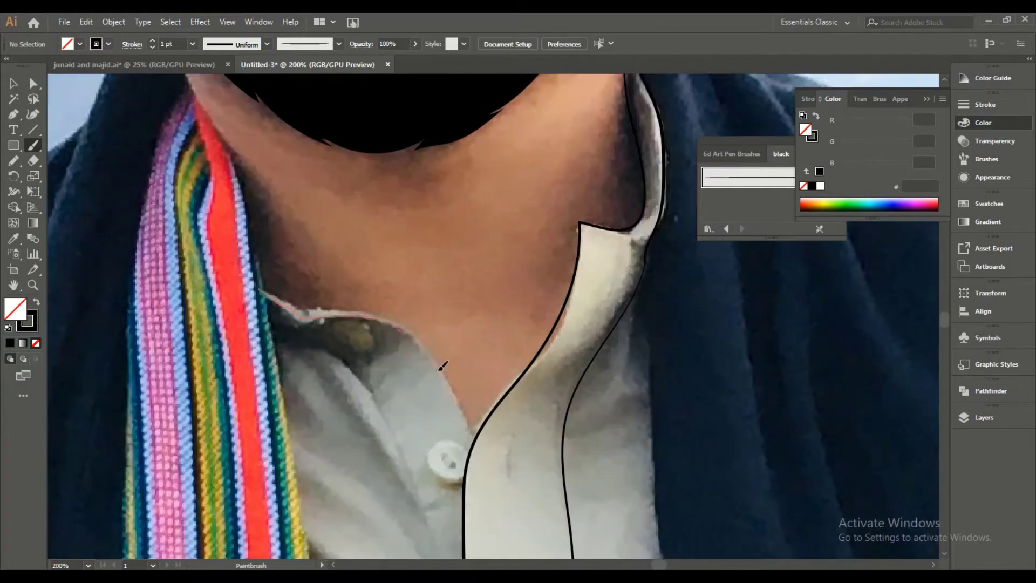
Draw the left collar edge along the neck and finish the collar line.
left_click_drag(442, 366, 478, 449)
scroll(292, 270, "down", 1)
left_click_drag(274, 271, 296, 269)
left_click_drag(425, 475, 425, 476)
scroll(424, 475, "down", 3)
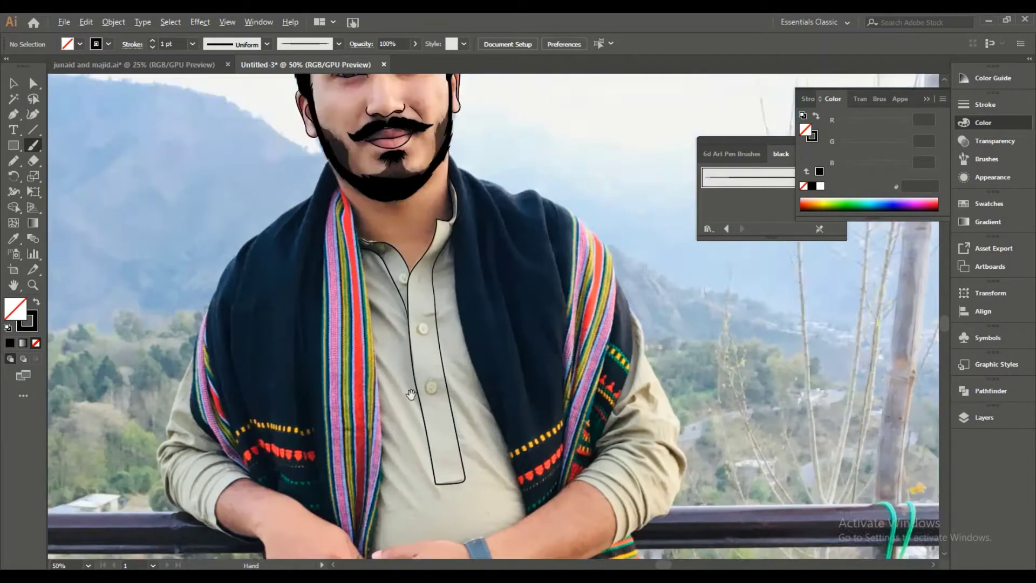
scroll(323, 324, "down", 2)
scroll(216, 216, "up", 2)
scroll(186, 180, "up", 1)
Start a Curvature-tool path down the shawl's outer edge from the shoulder.
key("shift+asciitilde")
scroll(185, 179, "up", 3)
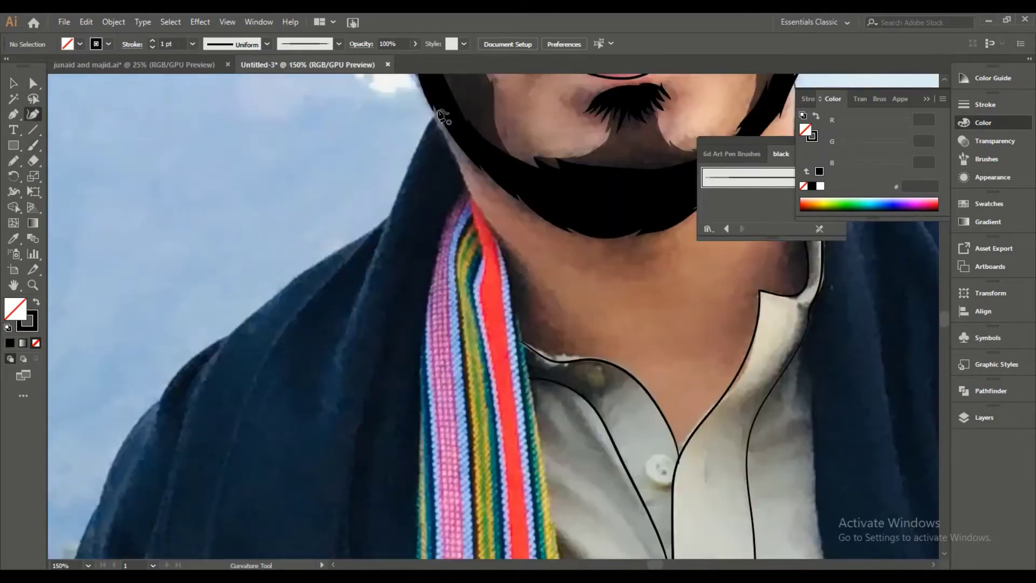
left_click(432, 114)
left_click(405, 171)
left_click(390, 212)
left_click(296, 276)
left_click(233, 339)
left_click(129, 437)
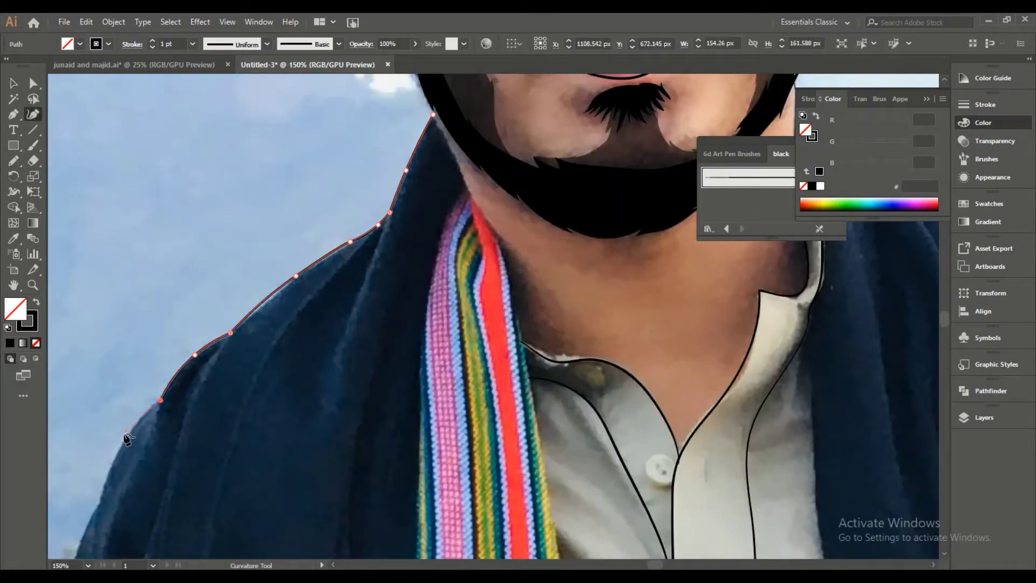
scroll(130, 432, "down", 1)
Extend the path down the shawl's outer edge and along the forearm.
left_click(178, 335)
scroll(128, 405, "down", 3)
left_click(124, 403)
left_click(124, 428)
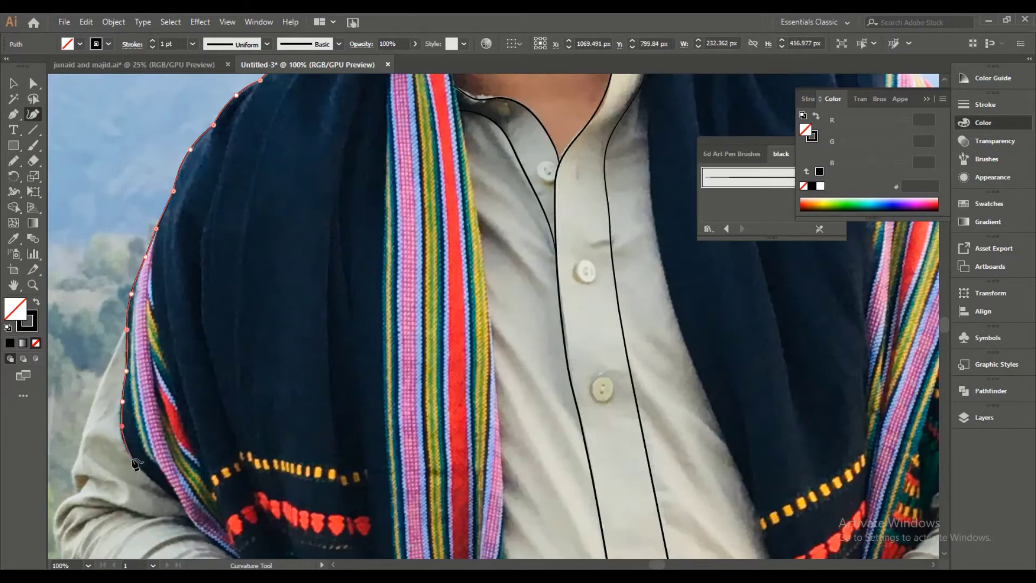
left_click(133, 460)
left_click(158, 483)
left_click(180, 500)
scroll(141, 400, "down", 3)
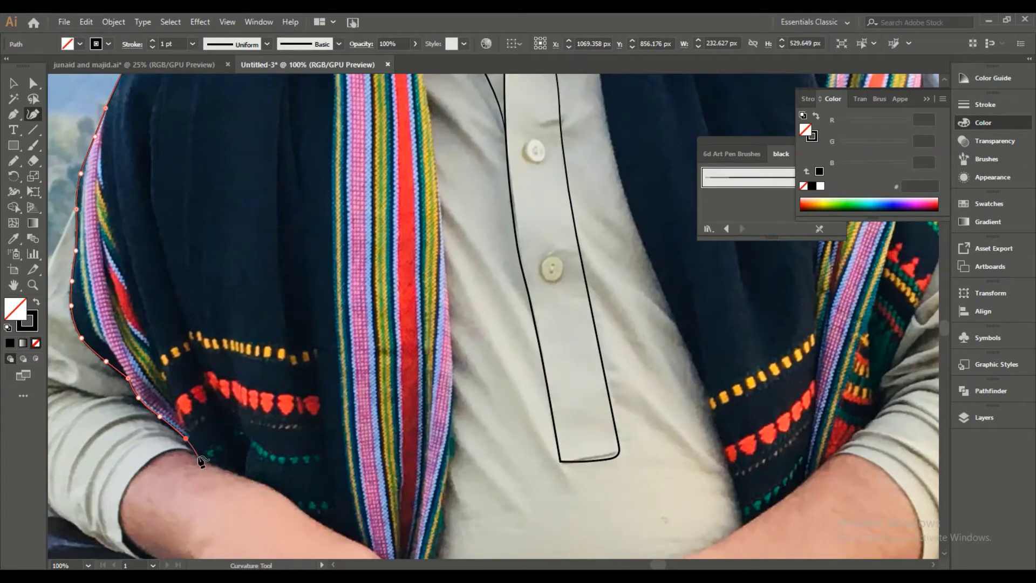
left_click(250, 479)
left_click(268, 487)
scroll(265, 486, "down", 3)
Carry the path around the hand and back up the shawl's inner edge.
left_click(229, 399)
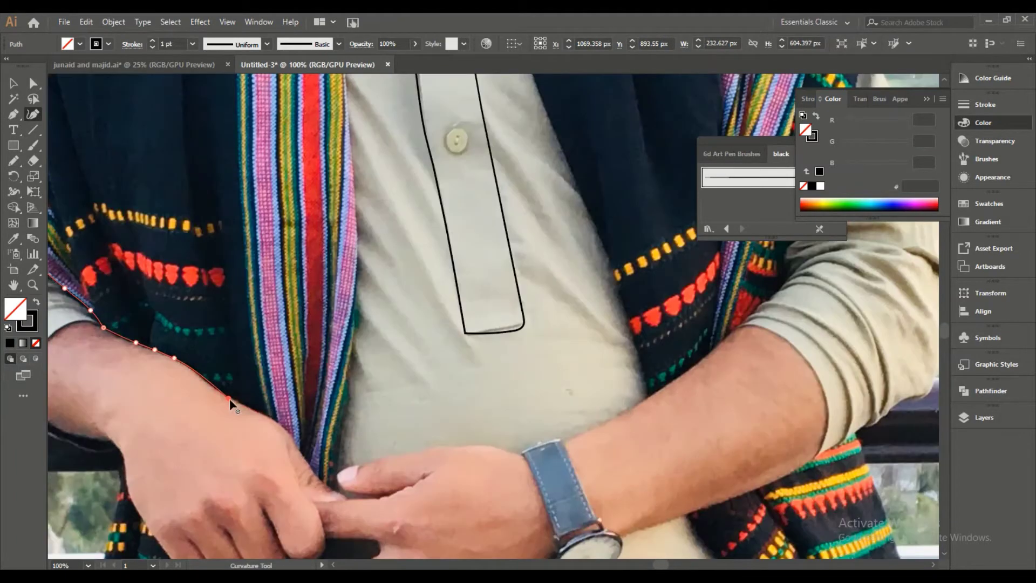
left_click(249, 407)
left_click(281, 424)
left_click(301, 453)
left_click(326, 487)
left_click(330, 450)
left_click(346, 389)
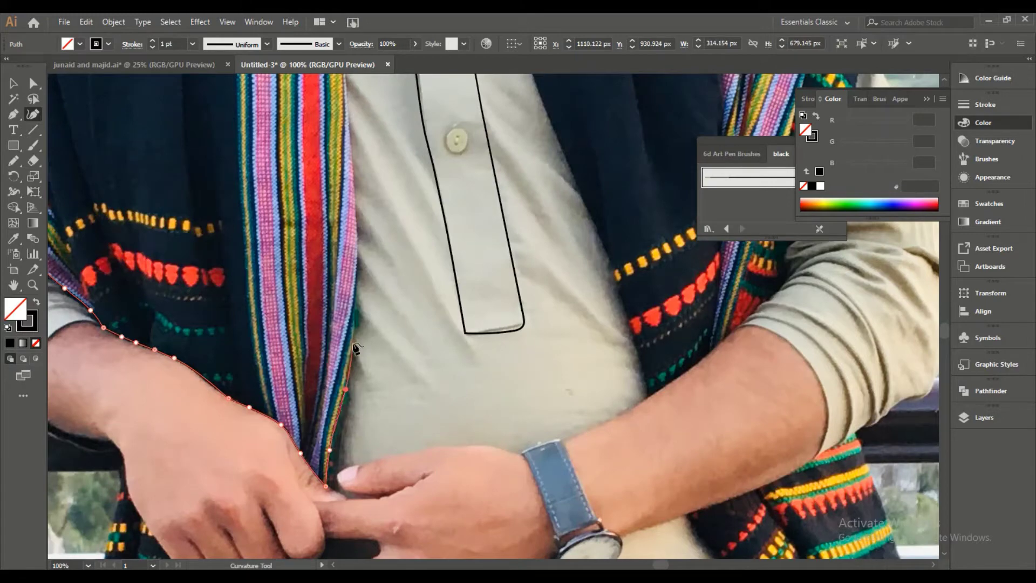
End the path past the neckline where the shawl meets the beard.
scroll(359, 281, "up", 5)
scroll(311, 243, "up", 3)
left_click(331, 322)
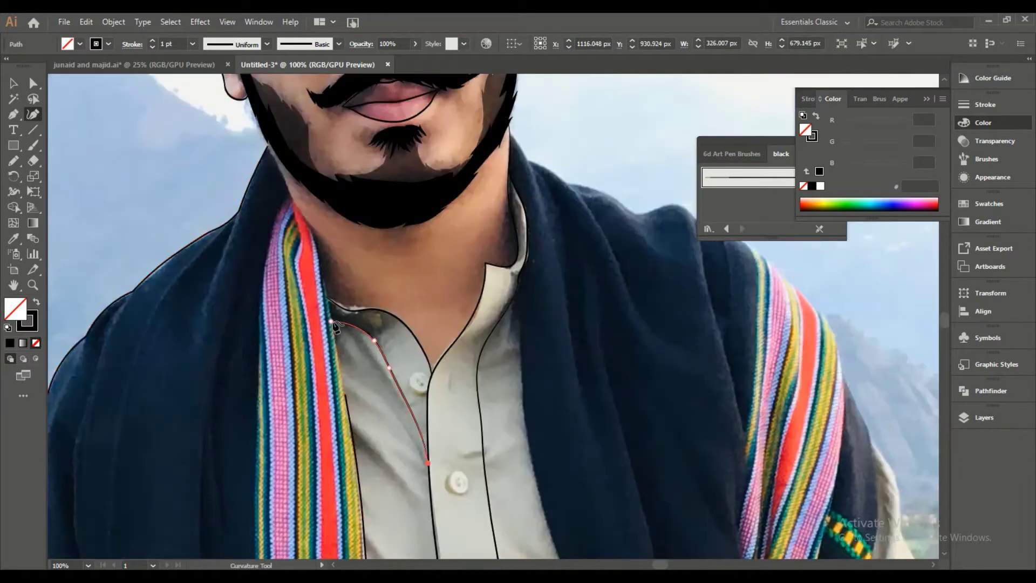
scroll(335, 326, "up", 3)
scroll(302, 270, "up", 3)
left_click(264, 224)
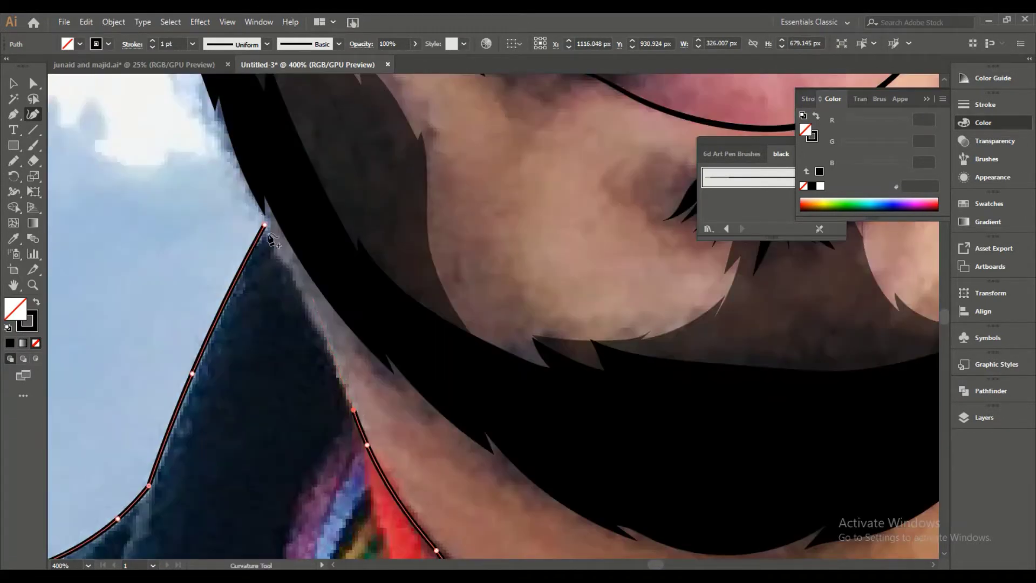
scroll(401, 426, "down", 5)
scroll(401, 426, "down", 3)
Brush lines along the shawl's left edge and the green stripe's inner edge.
key("b")
scroll(308, 204, "up", 2)
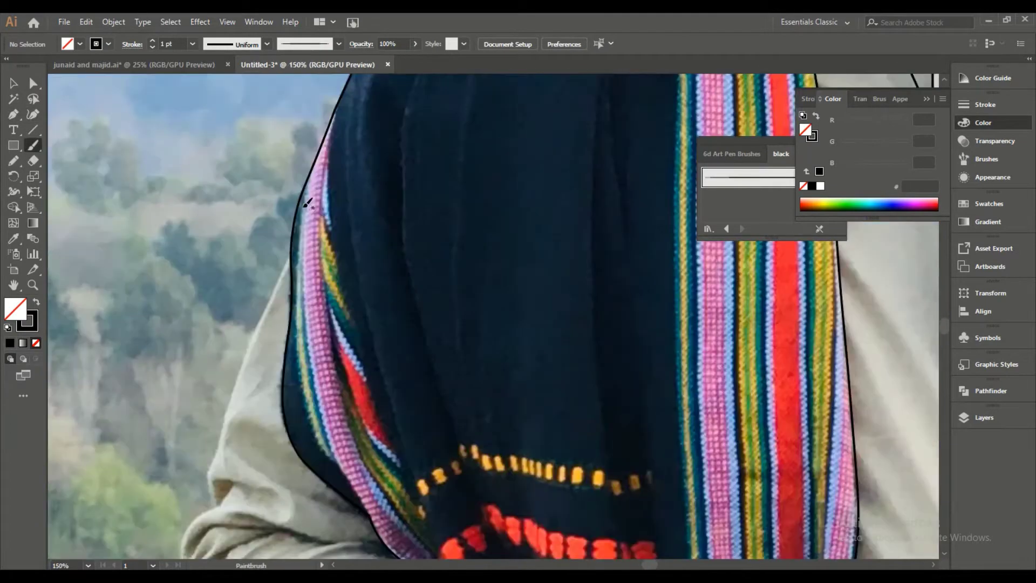
mouse_move(304, 186)
left_mouse_down()
mouse_move(343, 463)
mouse_move(313, 167)
left_mouse_up()
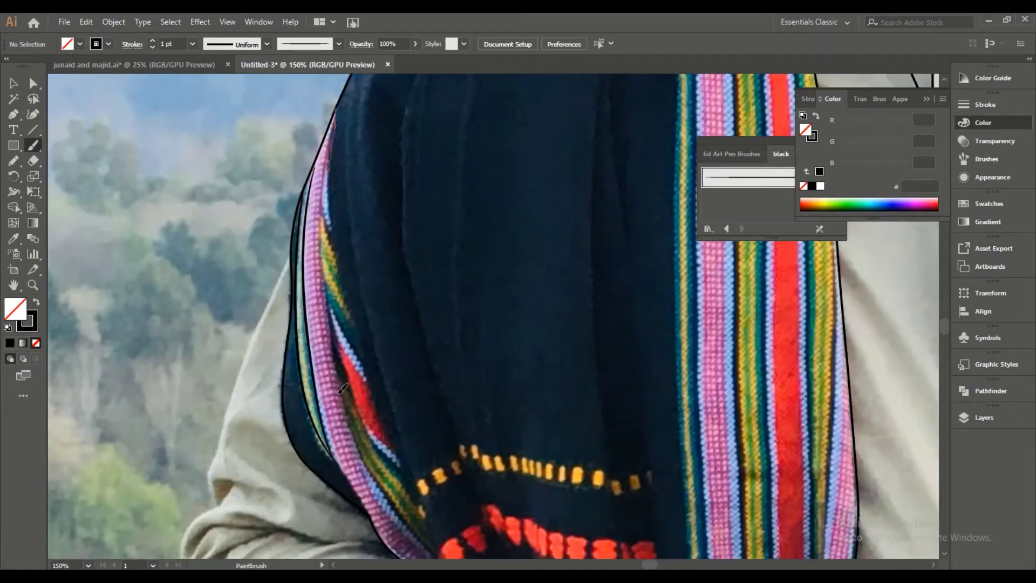
left_click_drag(342, 224, 196, 160)
left_click_drag(176, 209, 219, 318)
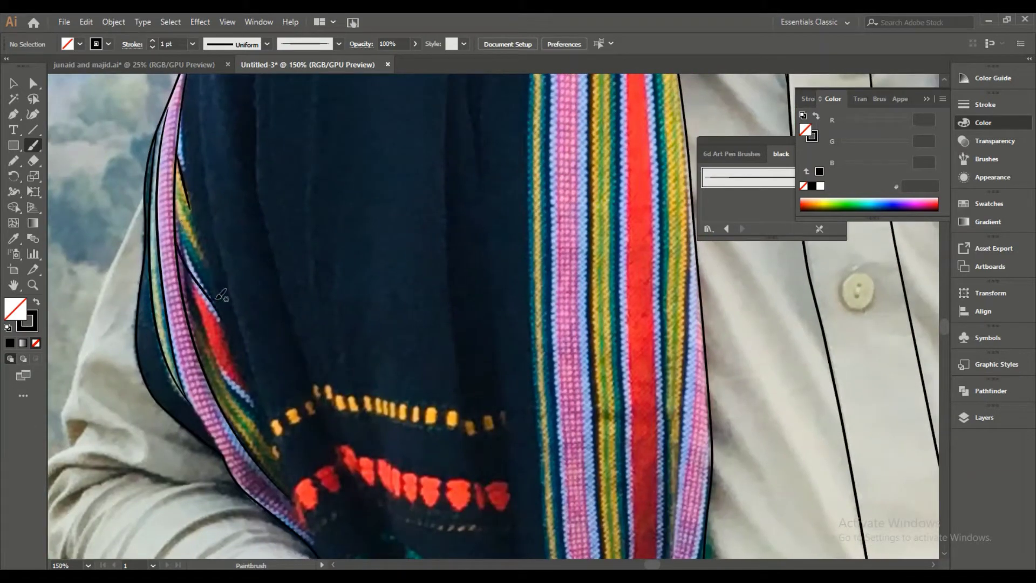
Zoom in and trace the pink stripe edge and another stripe edge.
key("ctrl+plus")
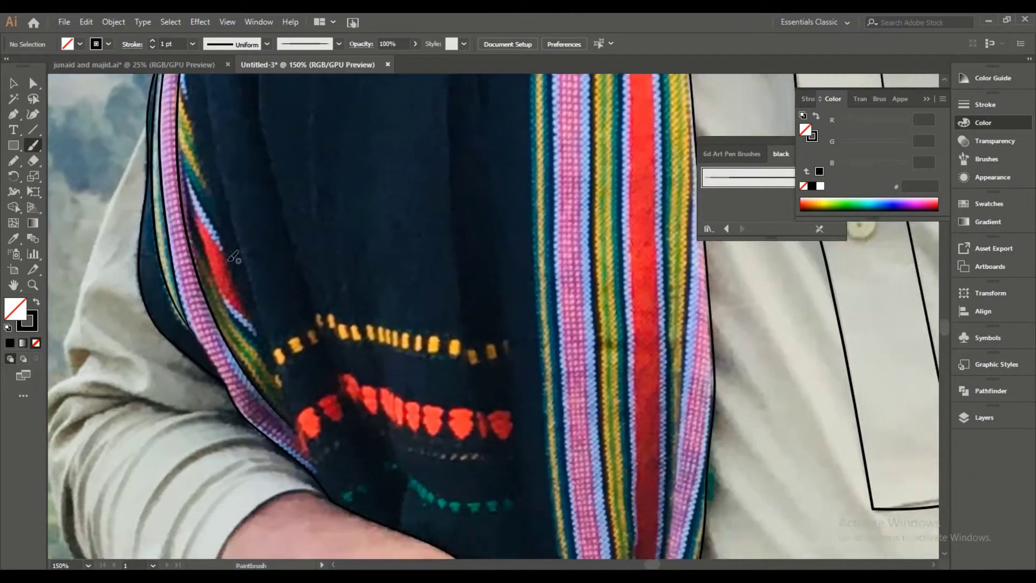
key("ctrl+plus")
left_click_drag(94, 81, 309, 387)
key("ctrl+minus")
key("ctrl+minus")
key("ctrl+plus")
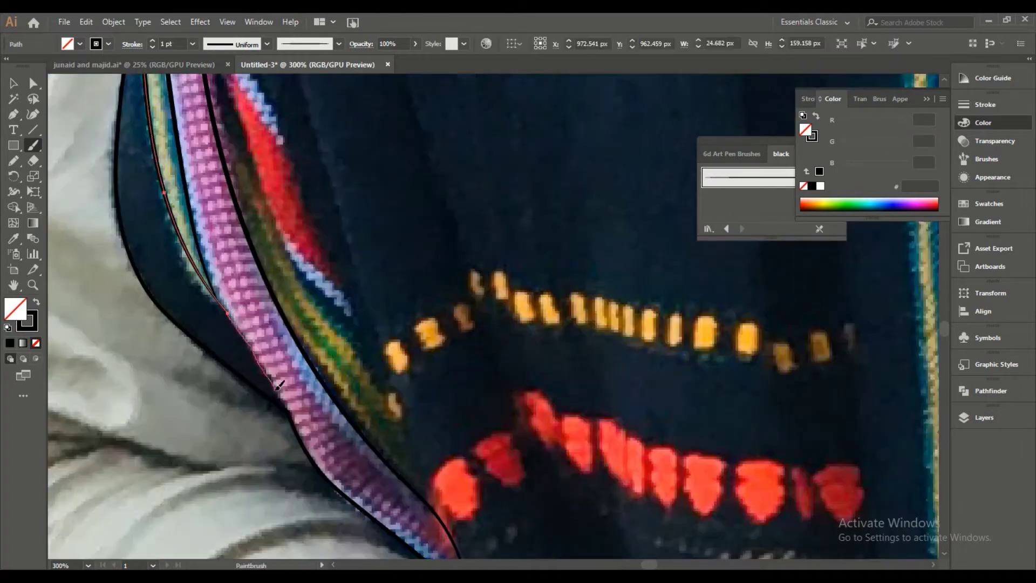
key("ctrl+minus")
left_click_drag(328, 489, 203, 381)
key("ctrl+plus")
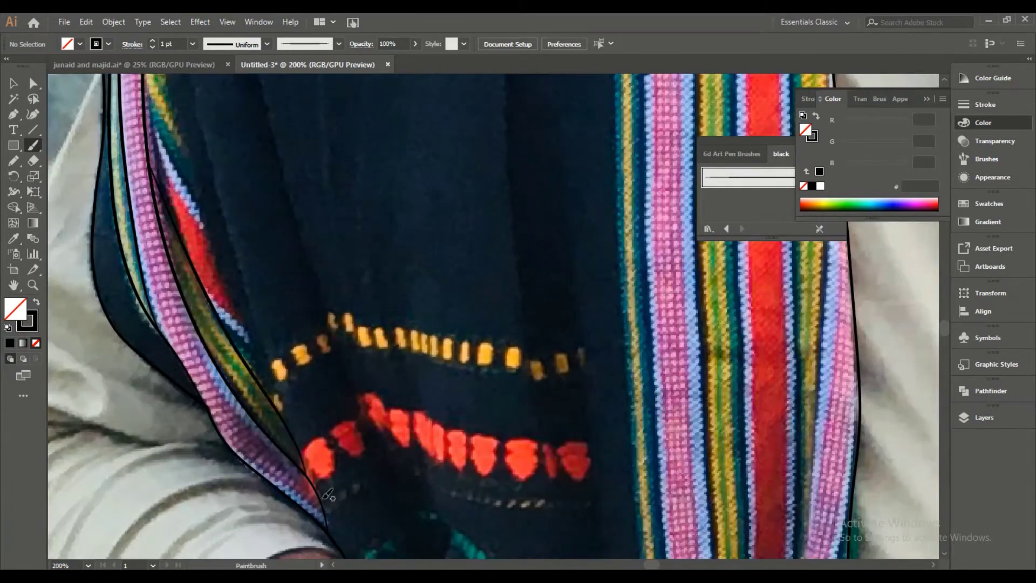
left_click_drag(184, 212, 175, 249)
left_click_drag(274, 507, 274, 510)
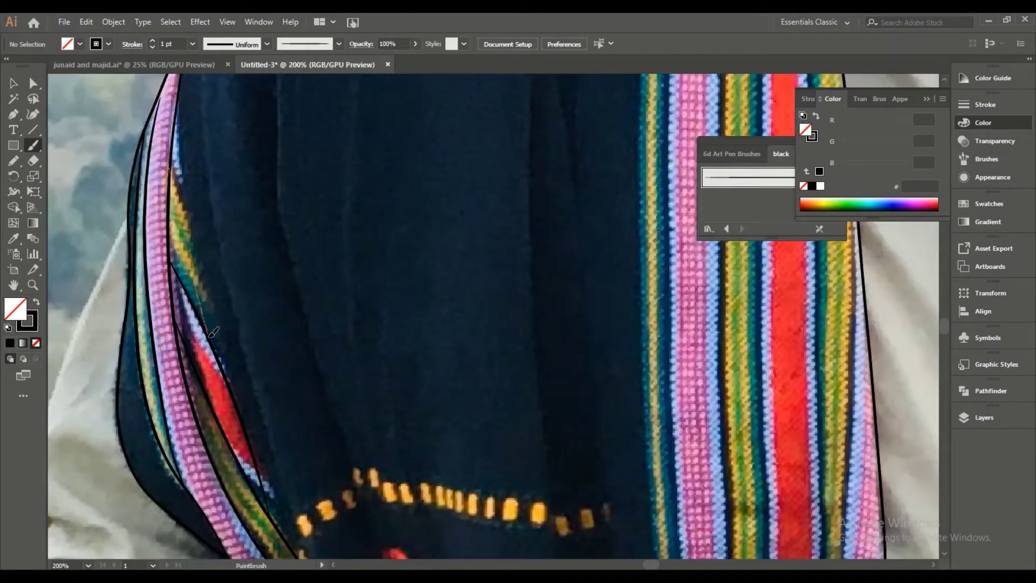
Select an anchor on the stripe line with Direct Selection, then clear the selection.
key("ctrl+minus")
key("ctrl+minus")
key("ctrl+minus")
key("ctrl+plus")
key("ctrl+plus")
key("ctrl+plus")
key("a")
left_click(156, 316)
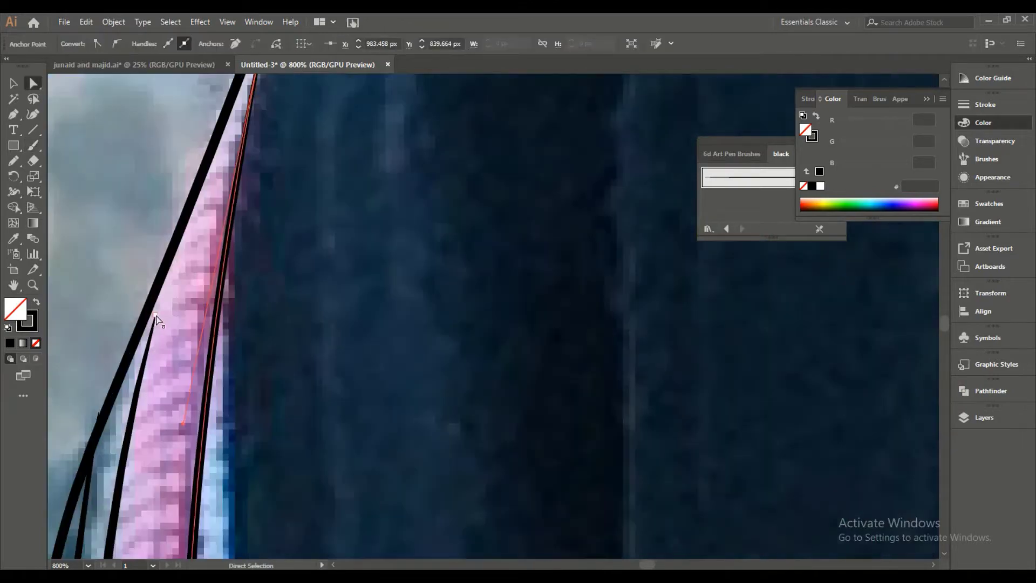
key("ctrl+minus")
key("ctrl+minus")
key("ctrl+minus")
key("ctrl+minus")
key("ctrl+shift+a")
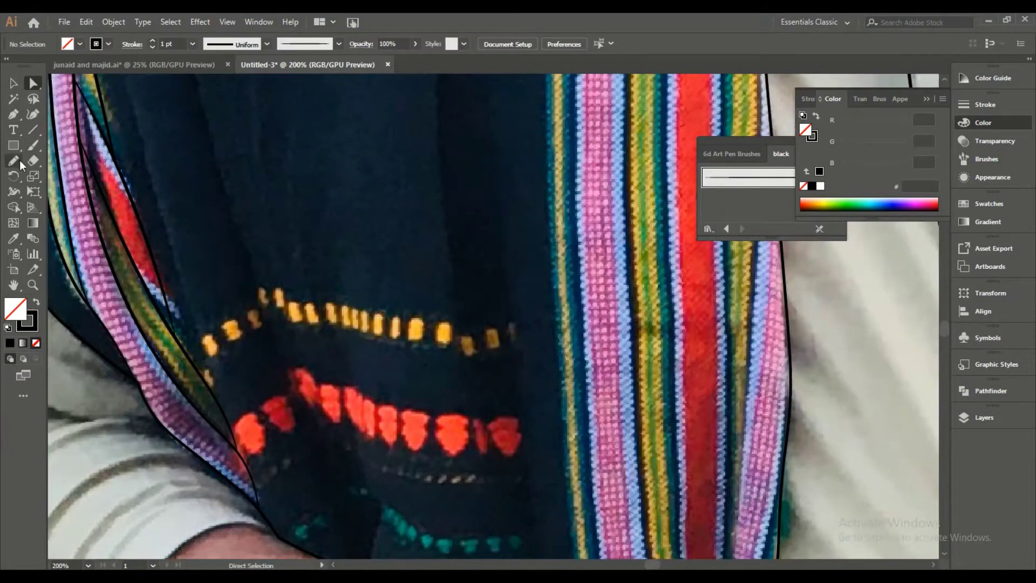
left_click(20, 160)
key("ctrl+plus")
key("ctrl+plus")
key("ctrl+minus")
key("ctrl+minus")
key("ctrl+minus")
key("ctrl+minus")
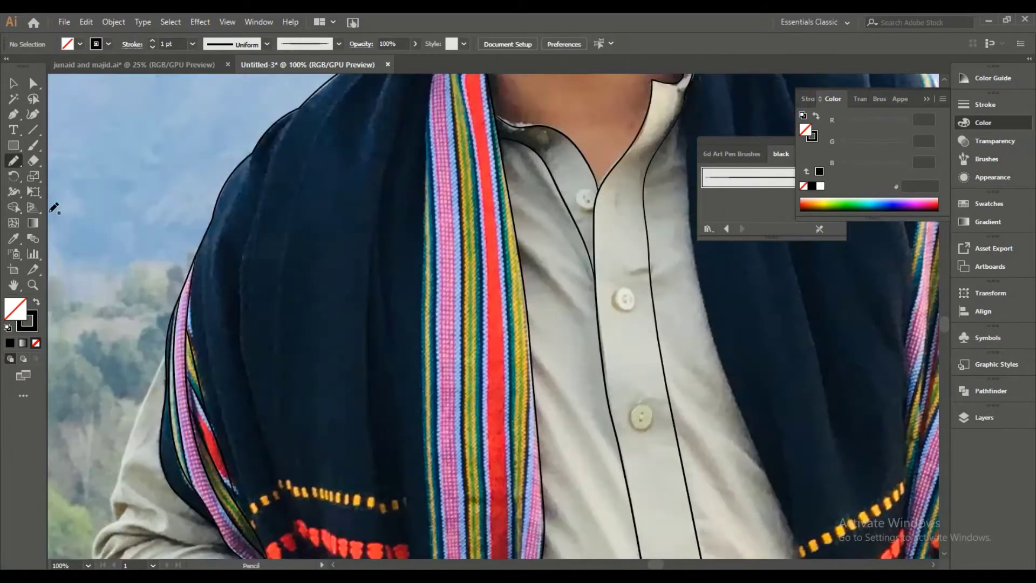
Brush the shawl's left edge and long fold lines down the panel.
key("b")
left_click_drag(224, 351, 207, 302)
left_click_drag(235, 444, 253, 502)
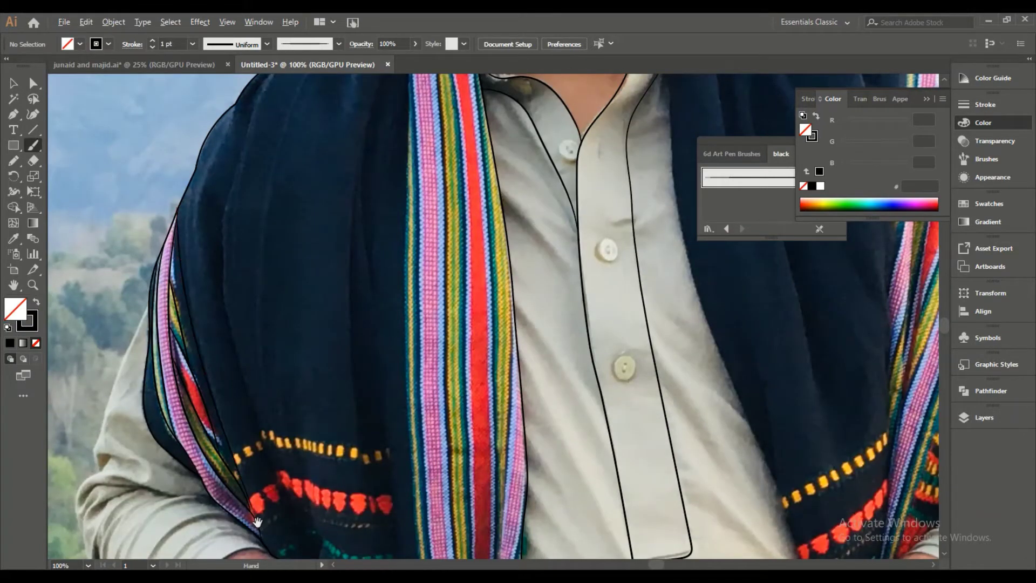
key("ctrl+plus")
key("ctrl+minus")
key("ctrl+minus")
key("ctrl+minus")
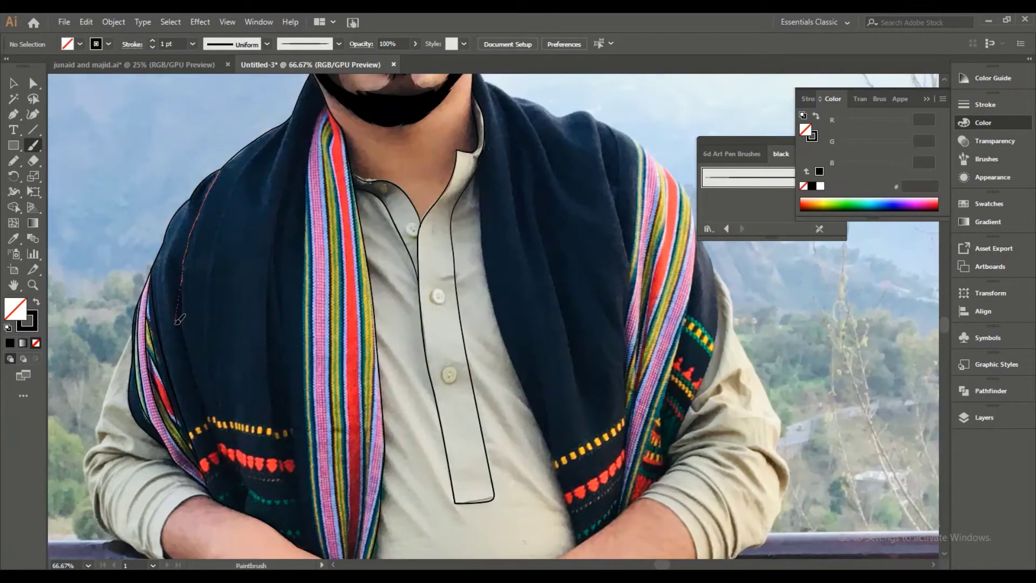
left_click_drag(220, 437, 212, 416)
scroll(295, 160, "right", 2)
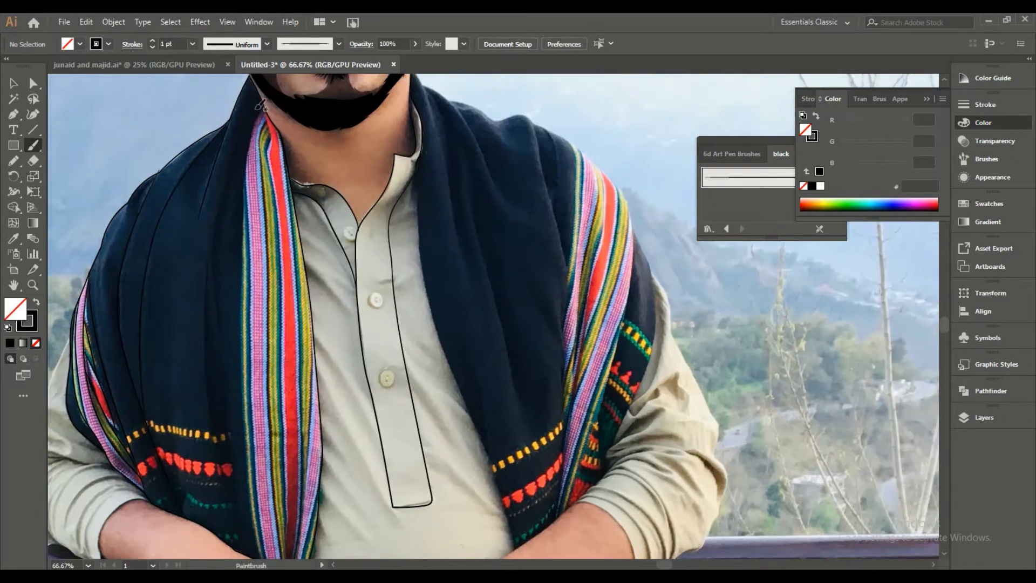
left_click_drag(213, 251, 219, 326)
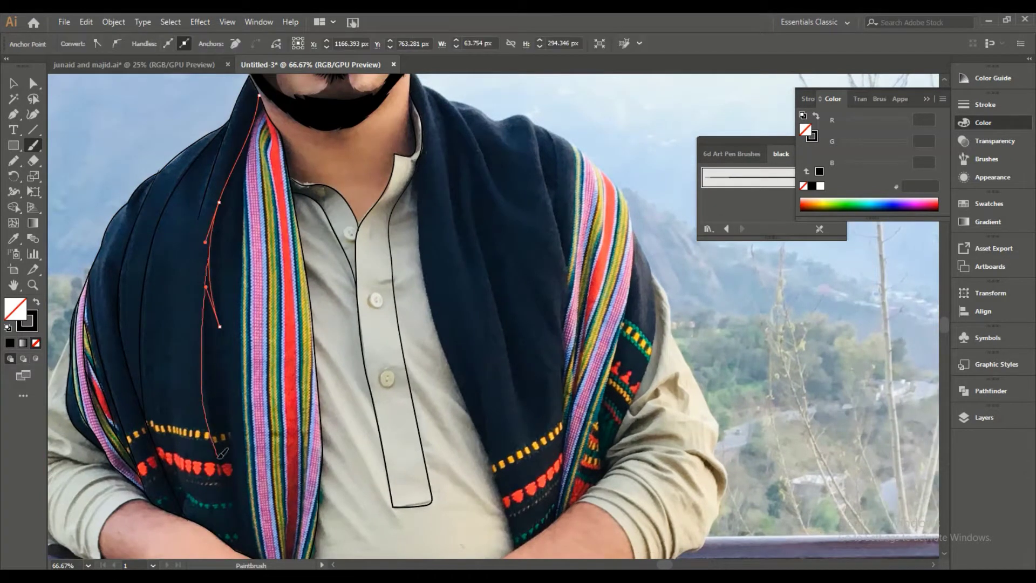
left_click_drag(222, 454, 227, 540)
Add the final shawl fold lines and make the photo layer visible again.
scroll(226, 527, "down", 1)
scroll(226, 526, "right", 1)
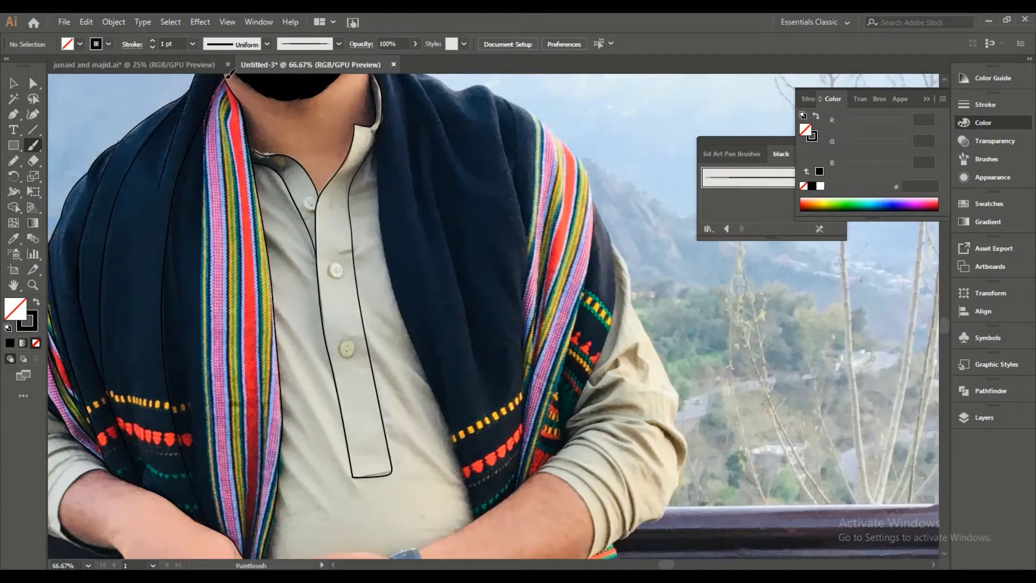
left_click(984, 417)
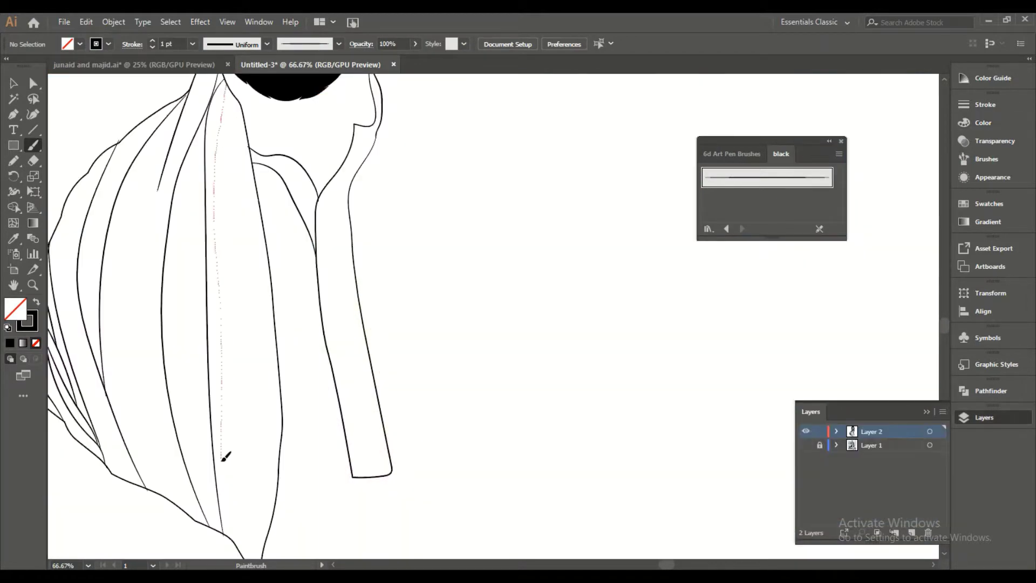
left_click_drag(238, 542, 236, 459)
left_click_drag(243, 98, 241, 100)
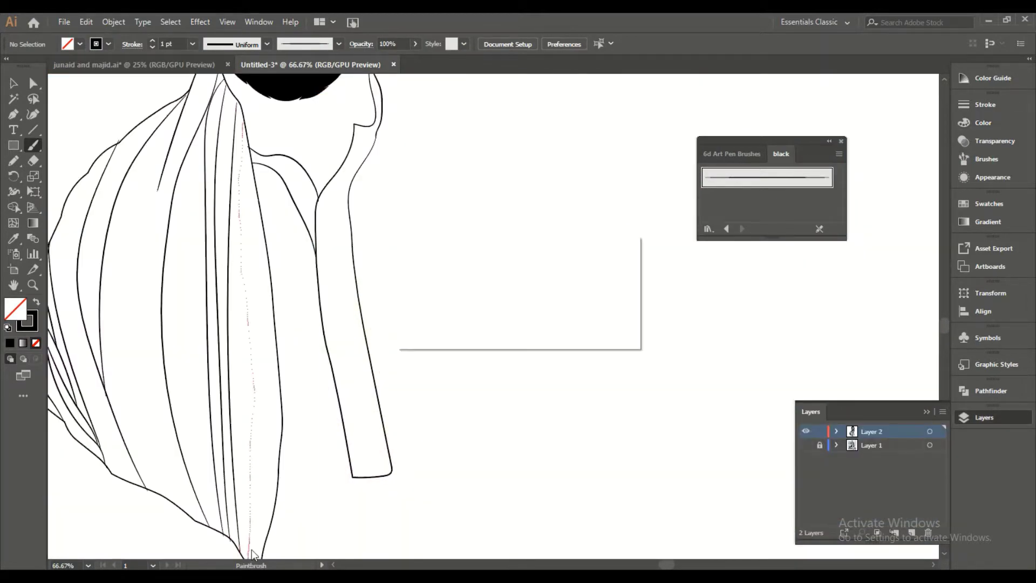
key("ctrl+minus")
left_click_drag(228, 367, 219, 502)
left_click(806, 445)
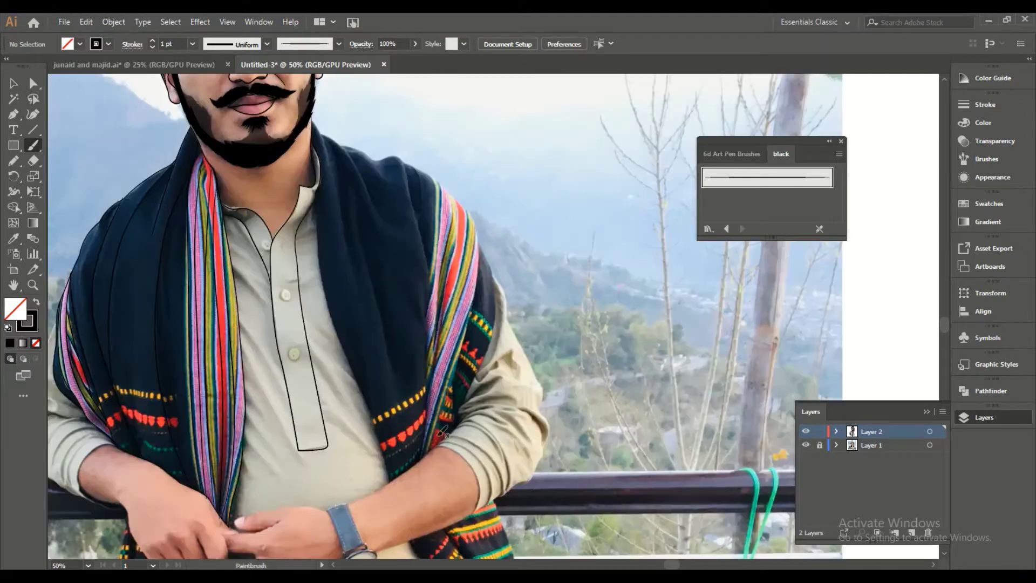
key("ctrl+plus")
key("ctrl+plus")
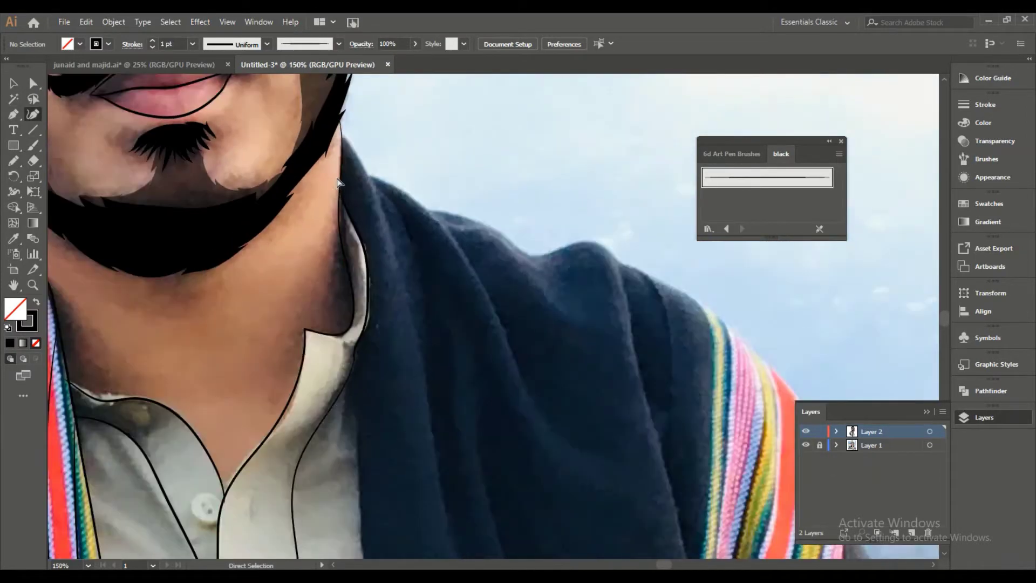
Start a black Curvature path up the forearm's edge toward the shoulder.
key("ctrl+minus")
scroll(426, 421, "up", 3)
left_click(352, 458)
left_click(449, 389)
left_click(470, 369)
left_click(491, 352)
left_click(521, 321)
left_click(540, 309)
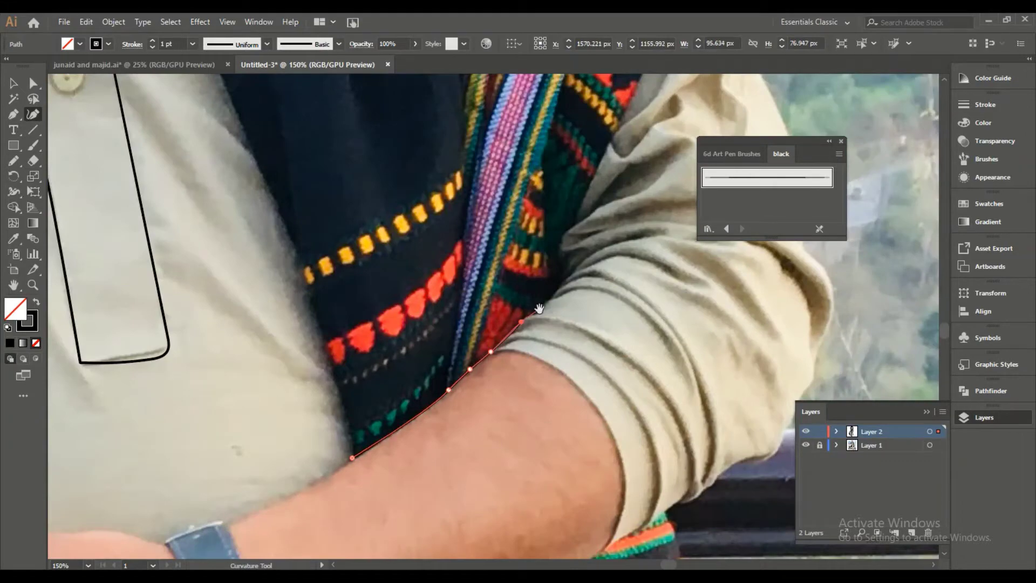
left_click_drag(549, 304, 512, 365)
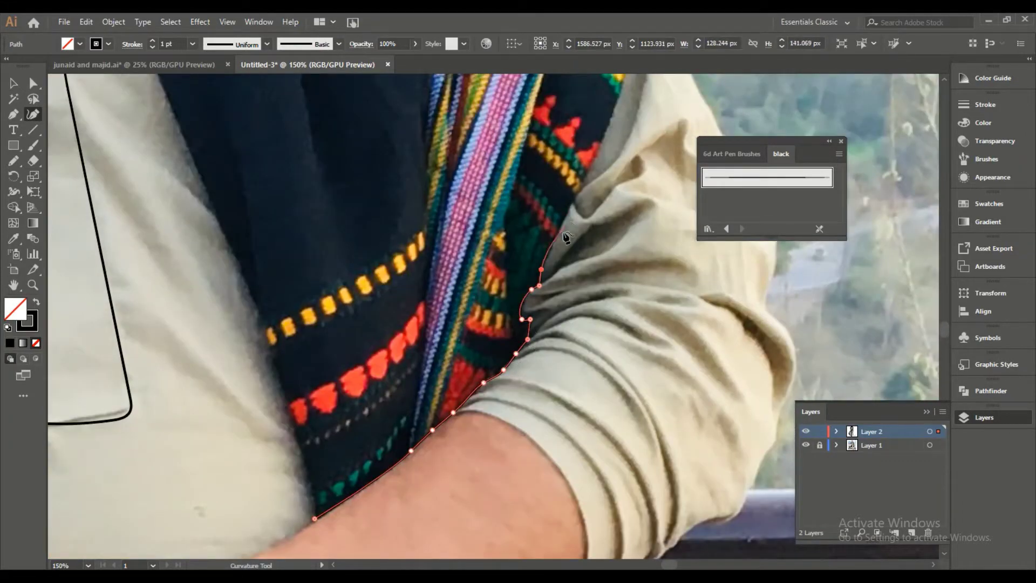
scroll(565, 238, "up", 5)
scroll(555, 193, "up", 5)
scroll(535, 236, "up", 5)
Continue the curve along the shawl's outer shoulder edge.
left_click(540, 312)
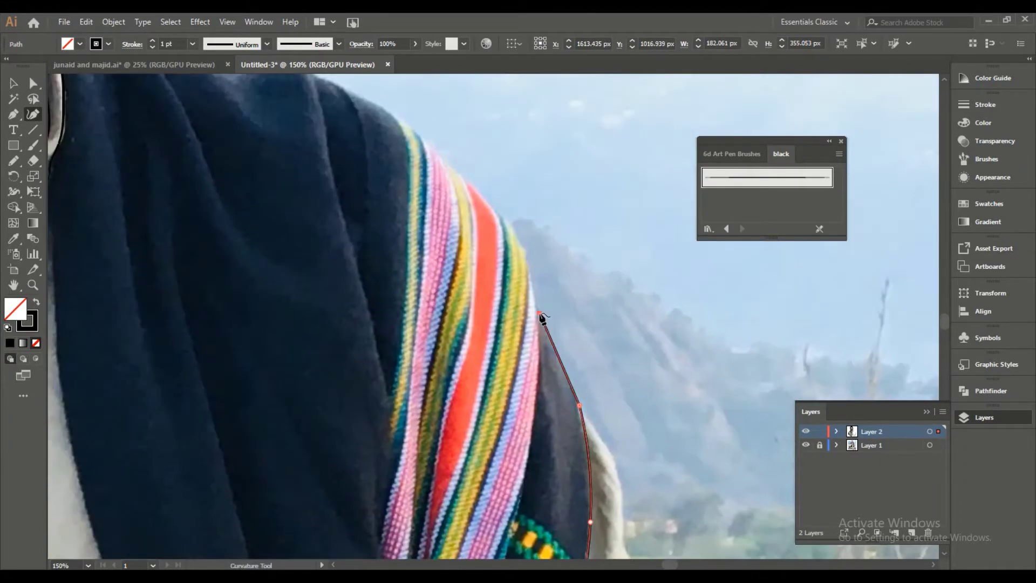
left_click_drag(474, 189, 536, 359)
left_click(528, 351)
left_click(402, 256)
left_click(357, 225)
left_click(297, 242)
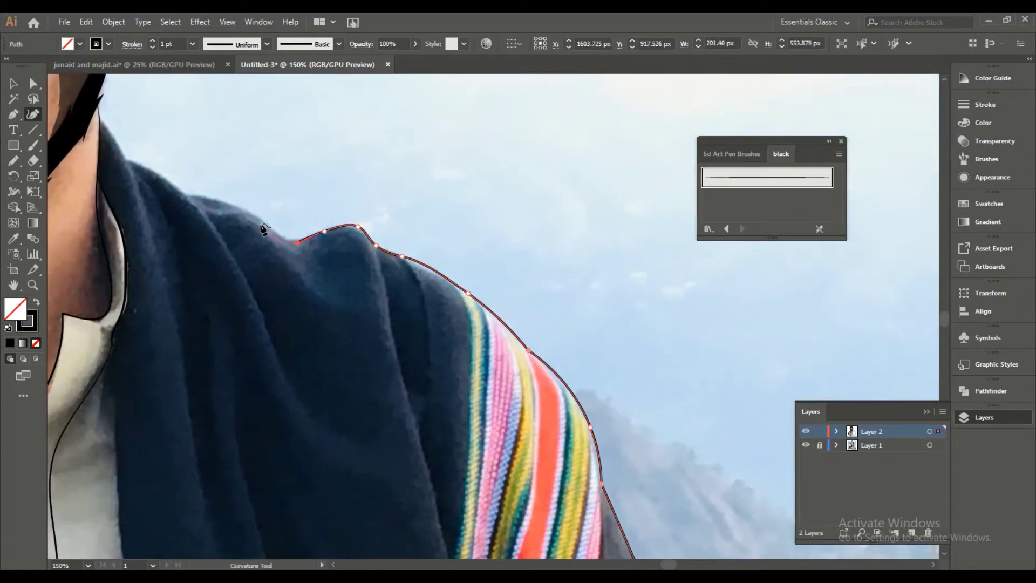
left_click(260, 216)
Extend the curve up the hood edge to the neck.
left_click_drag(186, 193, 248, 259)
scroll(248, 259, "up", 5)
left_click(353, 348)
left_click(292, 329)
left_click(245, 240)
left_click(213, 216)
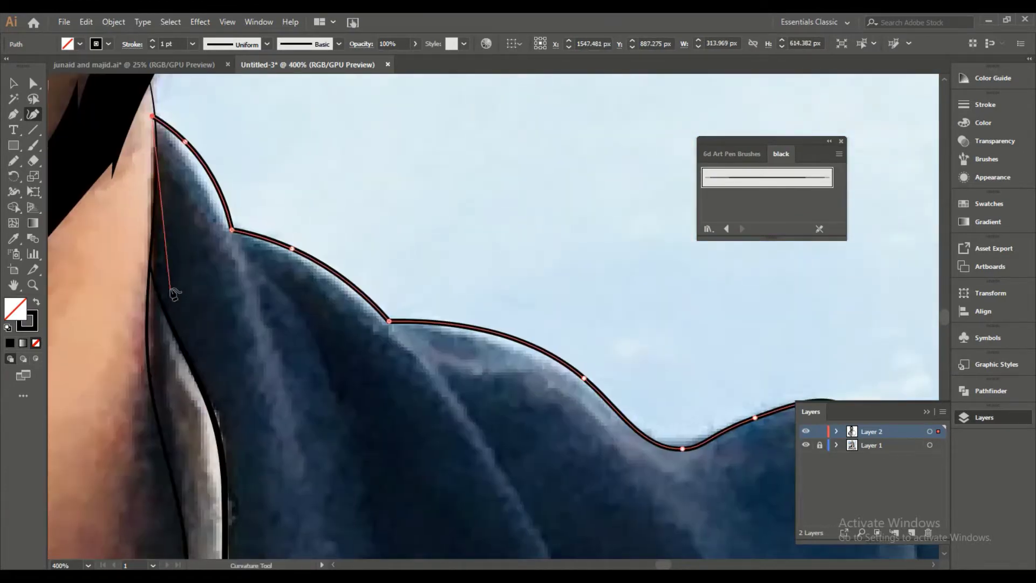
Add points down the inner shawl edge, undo the misplaced last point, and zoom out.
left_click_drag(174, 295, 190, 209)
left_click(233, 341)
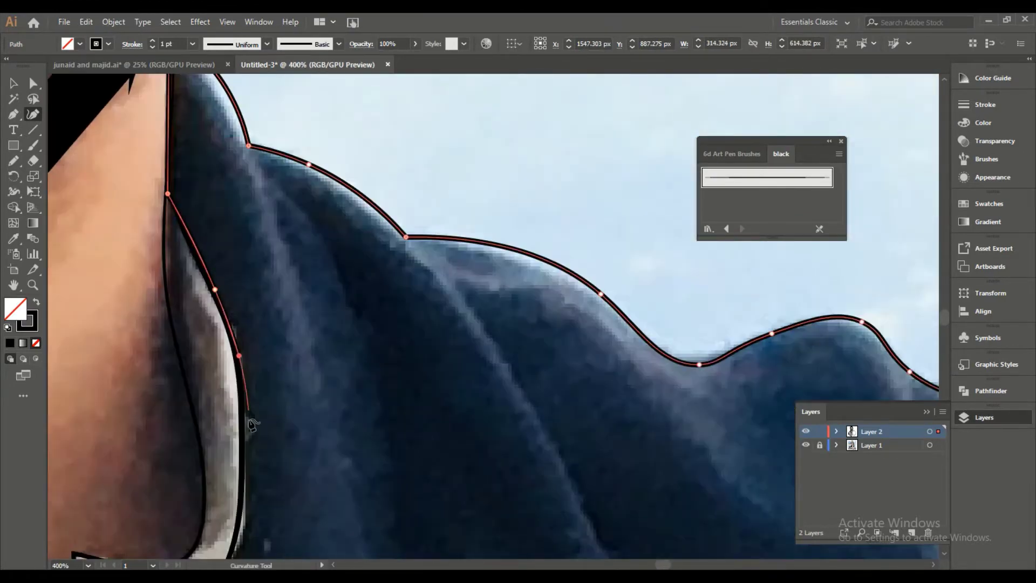
left_click(242, 454)
left_click_drag(241, 506, 209, 325)
key("ctrl+z")
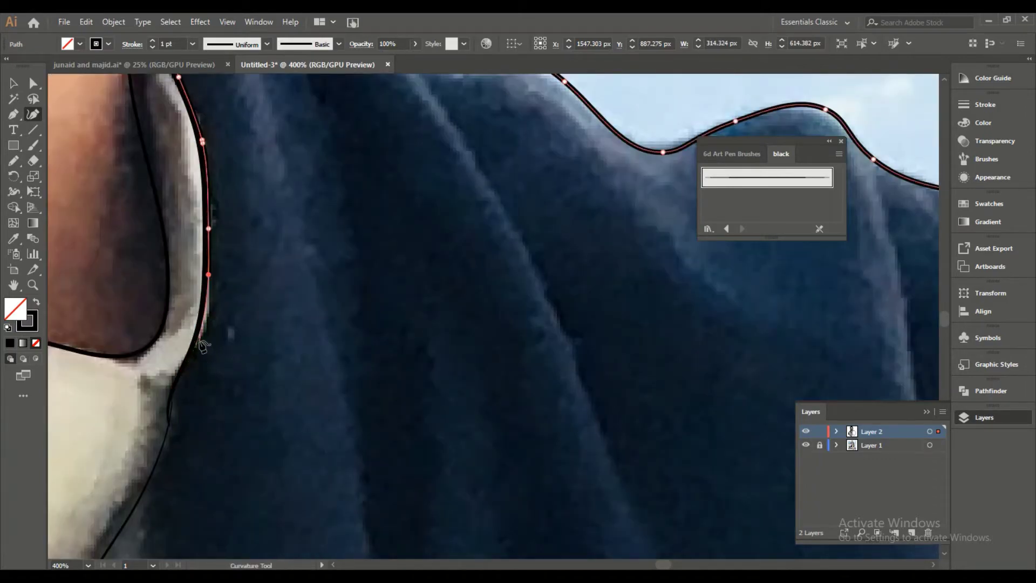
scroll(179, 410, "down", 1)
scroll(216, 378, "down", 1)
scroll(237, 410, "down", 1)
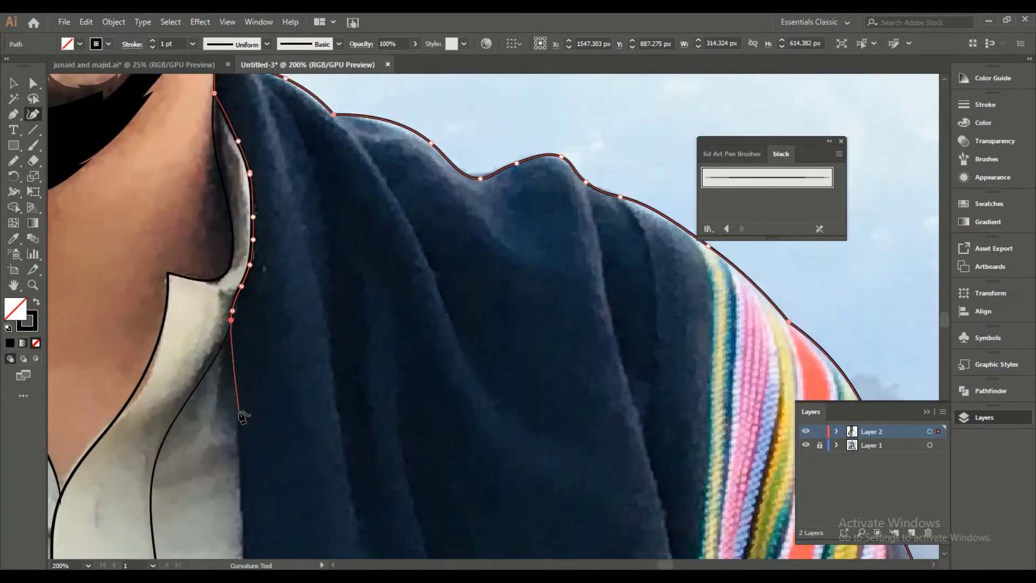
scroll(248, 319, "down", 5)
scroll(232, 270, "down", 5)
scroll(302, 475, "down", 5)
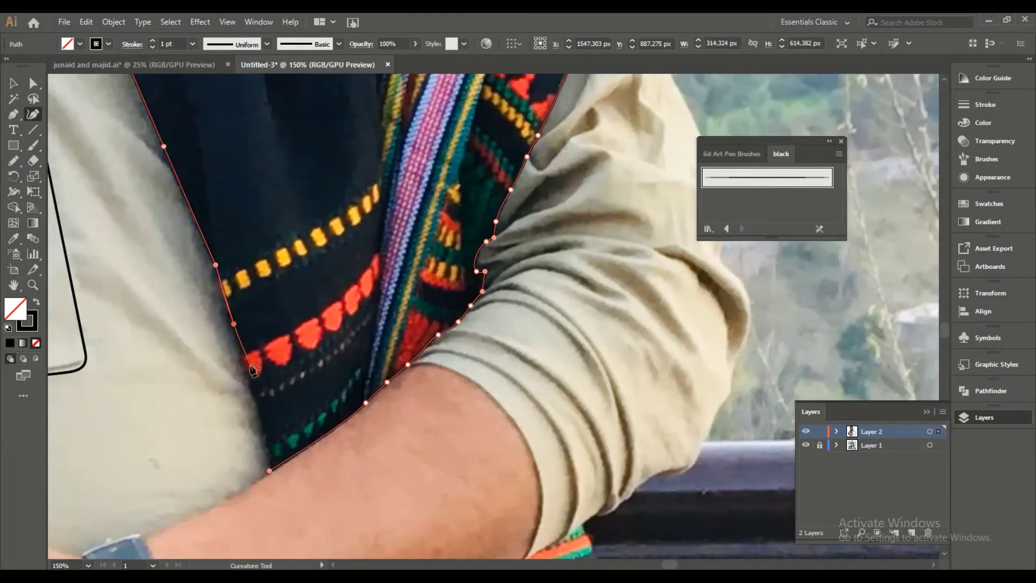
scroll(270, 445, "down", 1)
scroll(270, 445, "down", 2)
Brush a black line along the shawl's left stripe border.
key("b")
key("ctrl+shift+a")
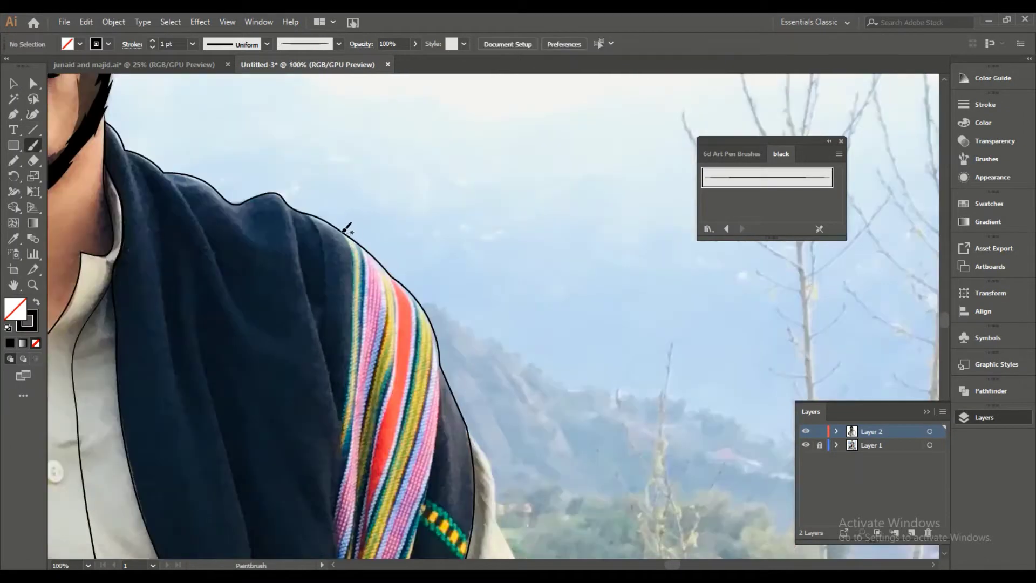
scroll(294, 139, "up", 2)
left_click_drag(305, 411, 306, 410)
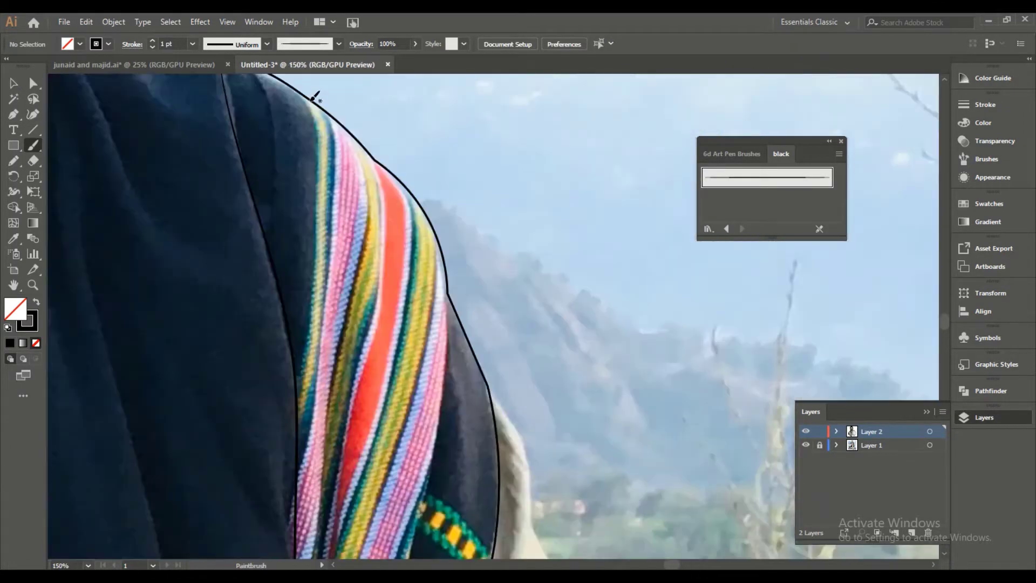
scroll(294, 125, "up", 3)
left_click_drag(297, 502, 330, 118)
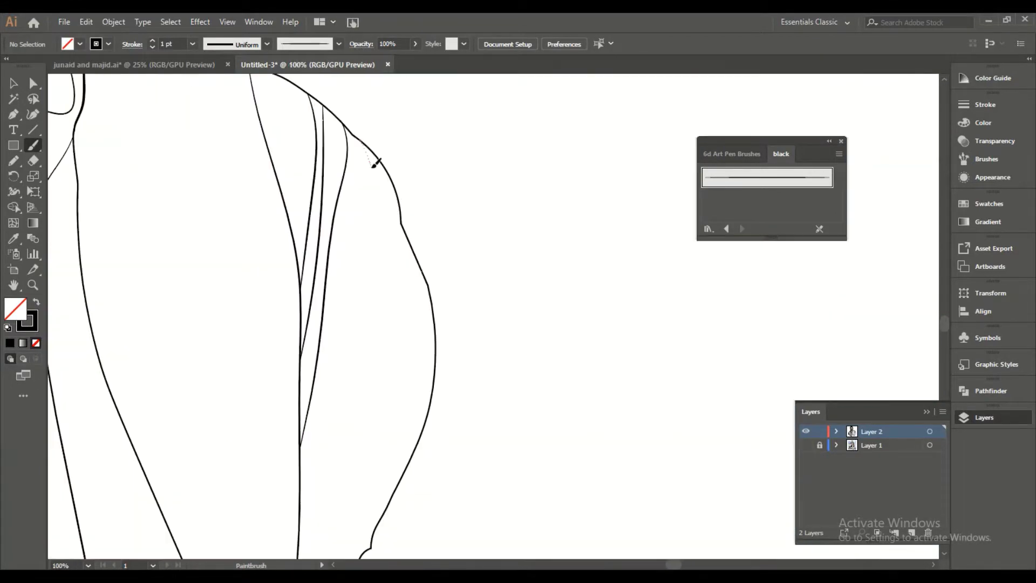
left_click_drag(304, 530, 302, 533)
Brush more lines down the shawl's outer stripe edges toward the arm.
scroll(315, 513, "up", 1)
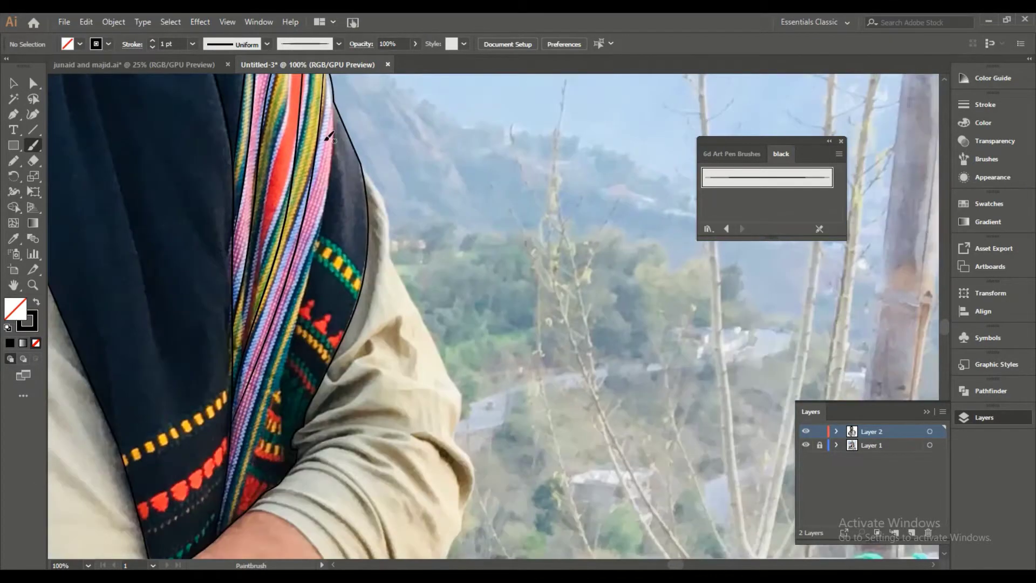
left_click_drag(323, 221, 387, 290)
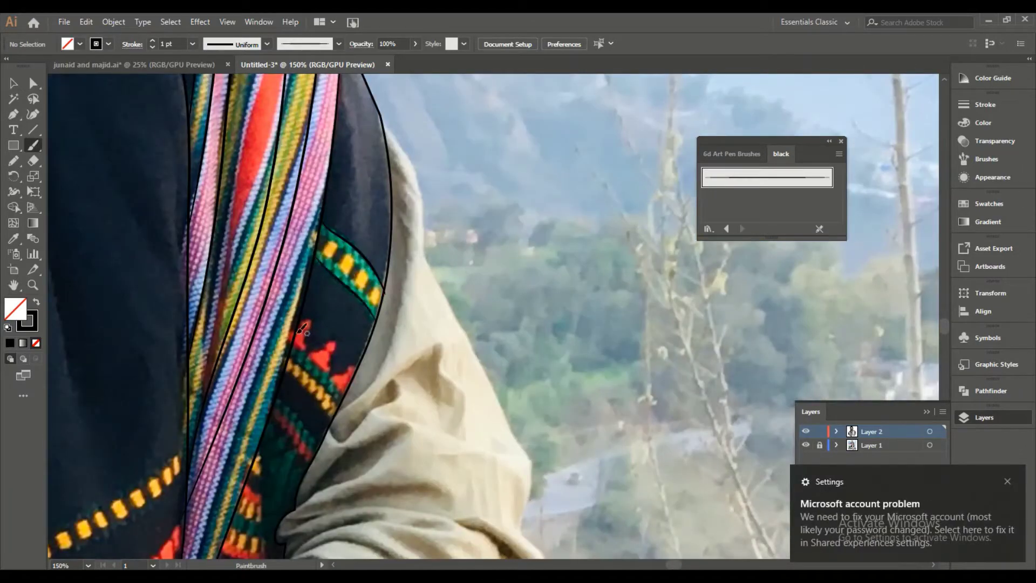
left_click_drag(328, 405, 330, 407)
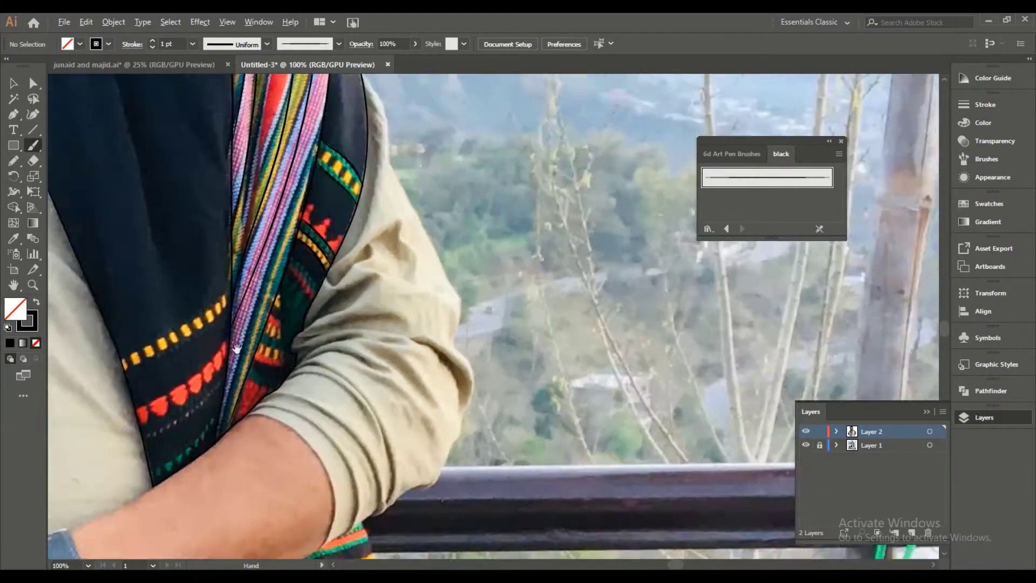
scroll(216, 270, "down", 3)
left_click_drag(213, 309, 215, 312)
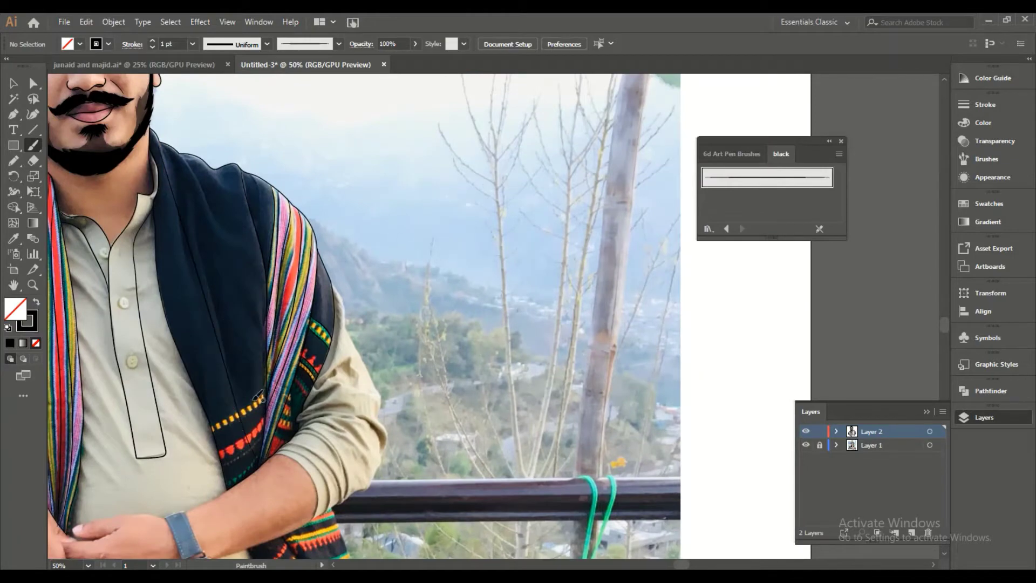
scroll(215, 312, "up", 2)
left_click_drag(199, 226, 286, 356)
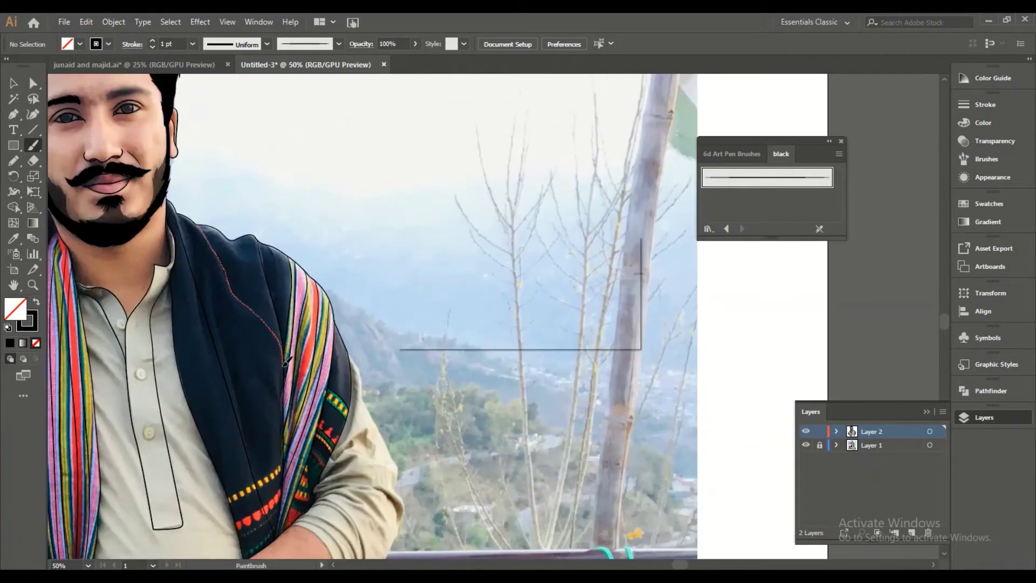
scroll(249, 383, "down", 1)
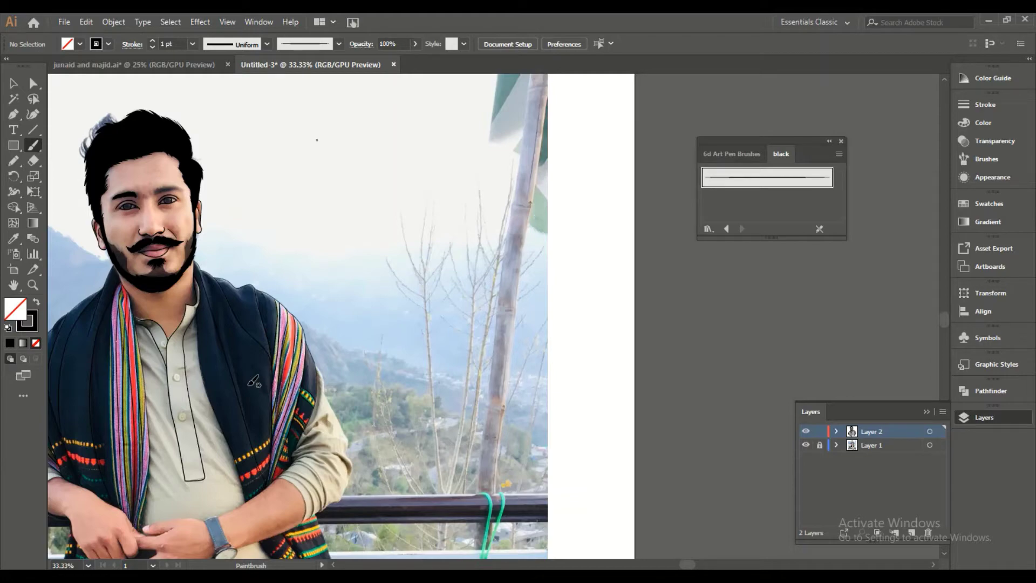
scroll(267, 416, "left", 4)
scroll(270, 400, "down", 2)
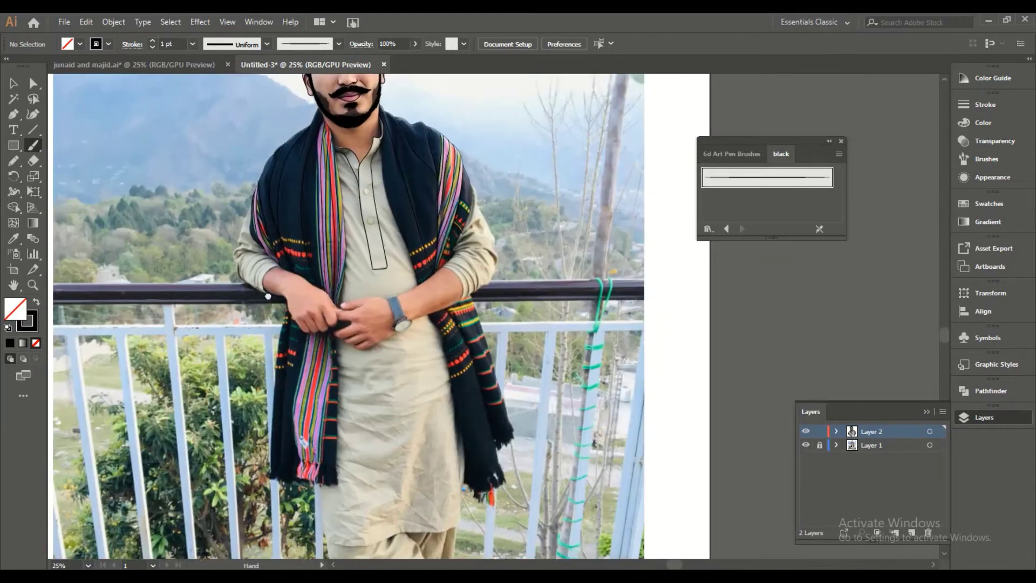
scroll(281, 378, "down", 1)
scroll(290, 365, "up", 1)
scroll(281, 345, "down", 1)
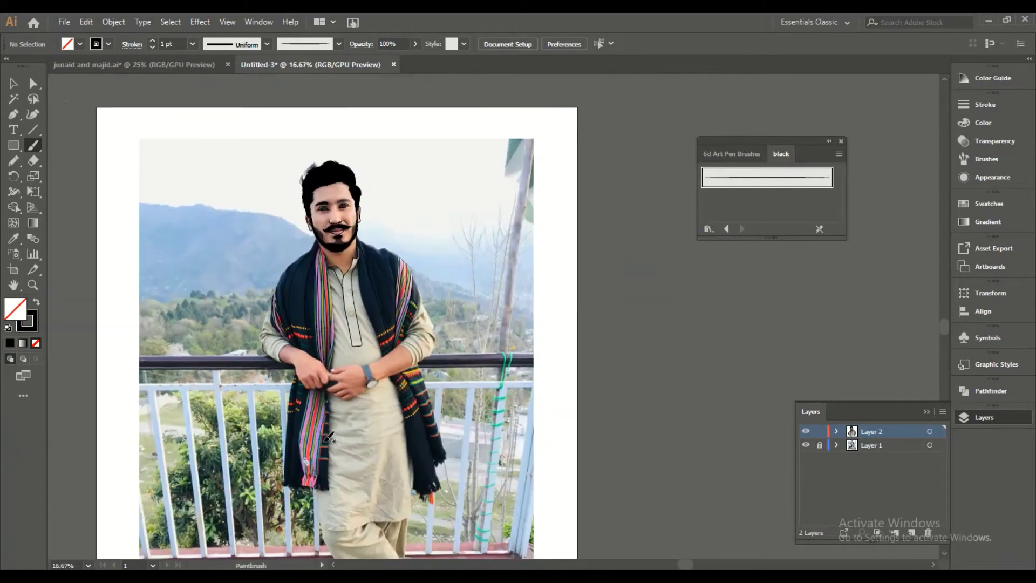
scroll(265, 292, "up", 2)
scroll(252, 249, "up", 2)
key("shift+grave")
Start a black Curvature path along the sleeve's underside.
scroll(316, 286, "up", 2)
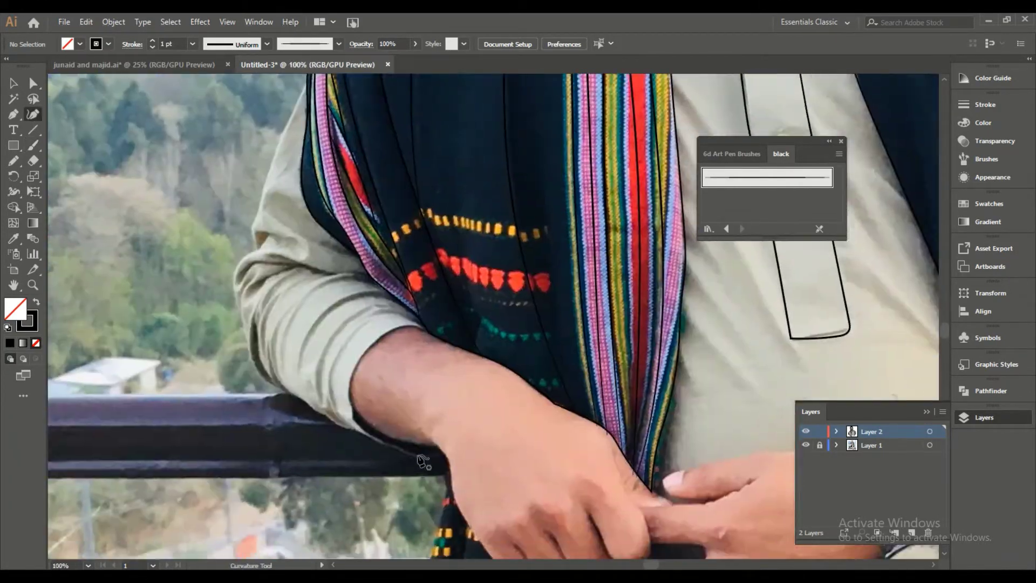
scroll(315, 286, "up", 1)
left_click(447, 452)
left_click(424, 460)
left_click(378, 444)
left_click(324, 421)
left_click(306, 417)
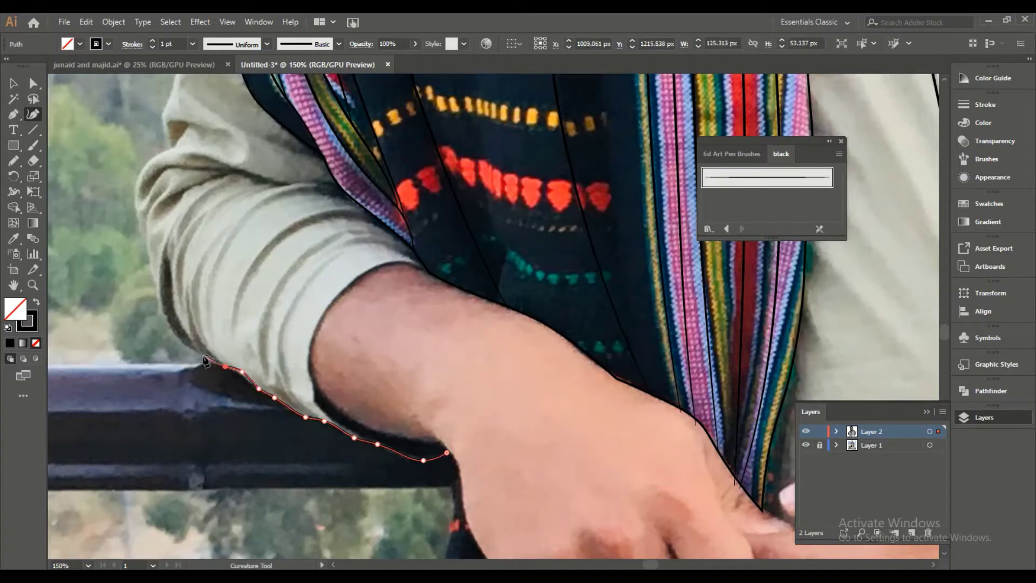
Continue the outline up the sleeve edge, over the shoulder and down the shawl edge.
left_click(136, 208)
left_click(137, 181)
left_click(169, 148)
scroll(162, 162, "up", 5)
left_click(186, 335)
left_click(193, 316)
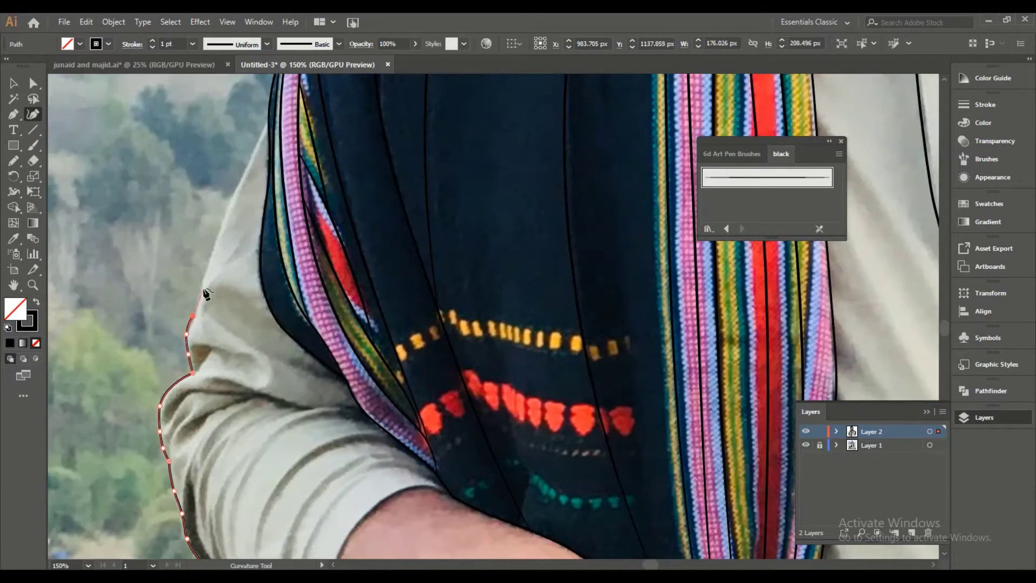
left_click(265, 138)
left_click(397, 420)
left_click(462, 494)
Close the outline across the forearm's top and inner edge, then deselect it.
left_click_drag(462, 494, 448, 413)
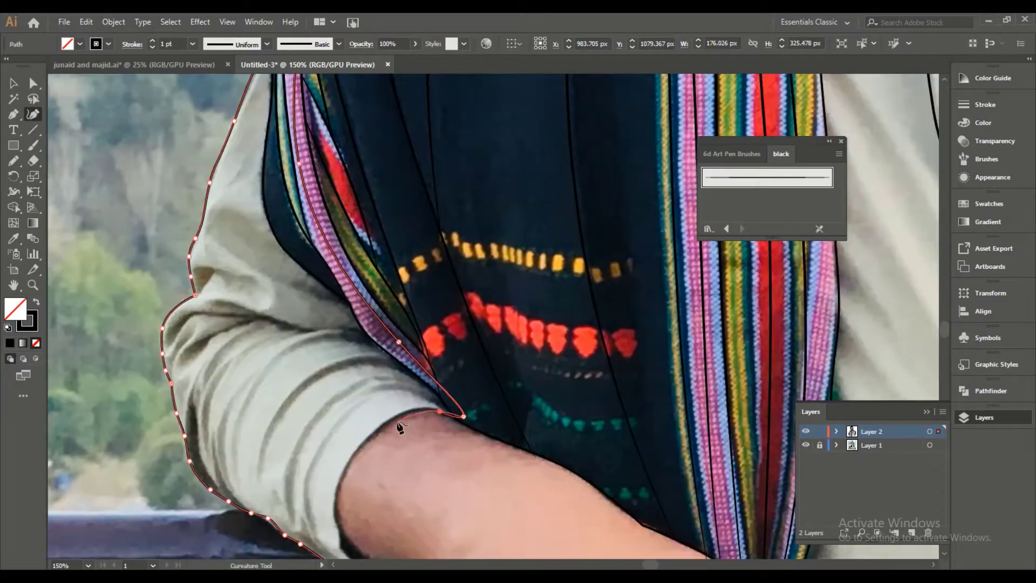
left_click(425, 408)
left_click(380, 416)
left_click(354, 470)
left_click(401, 490)
left_click(431, 495)
scroll(416, 494, "up", 4)
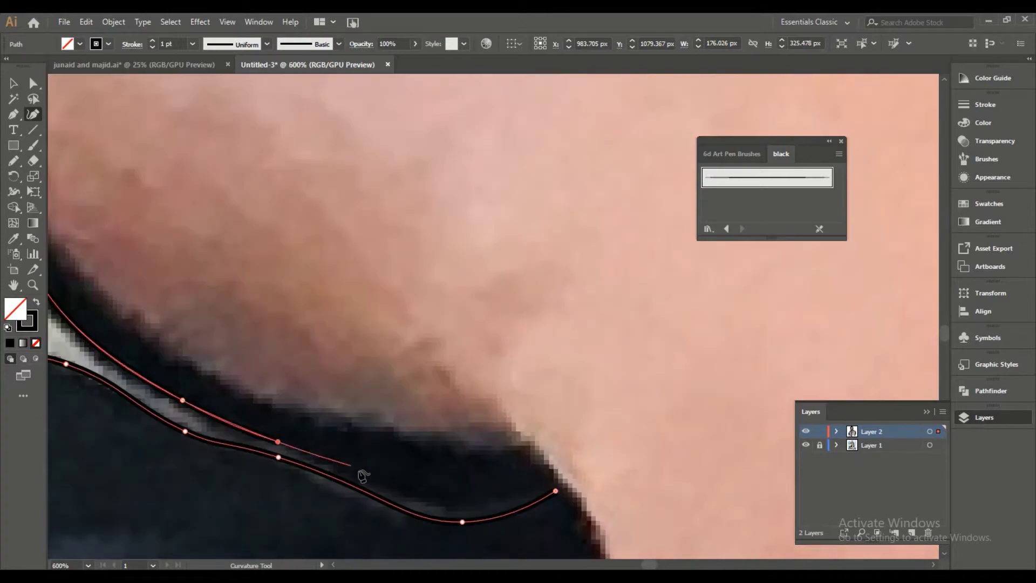
scroll(552, 475, "down", 6)
left_click(14, 207)
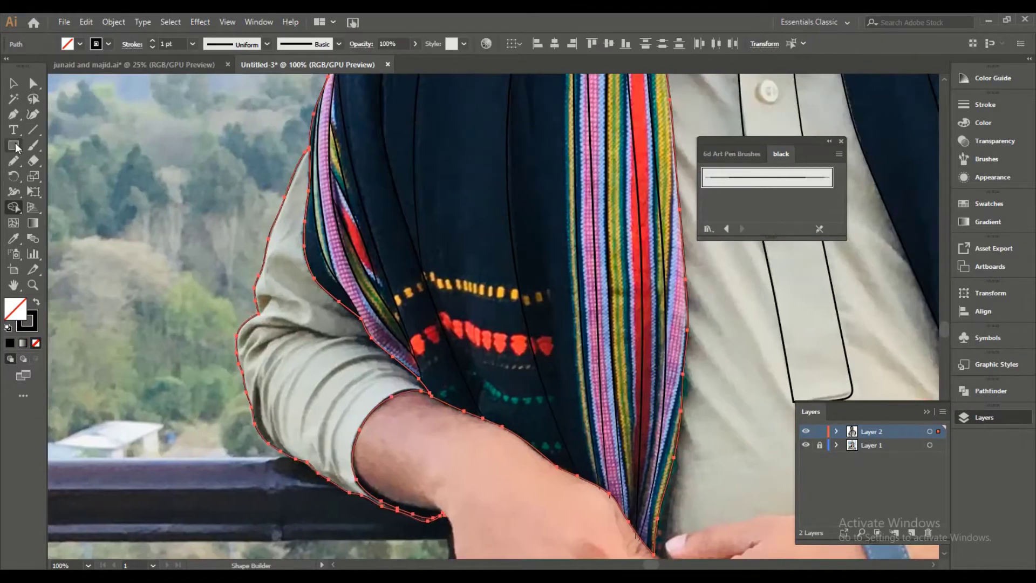
key("ctrl+shift+a")
key("ctrl+0")
left_click(32, 145)
Draw the cuff line and sleeve fold shapes, swapping them to solid black fills.
scroll(292, 408, "up", 3)
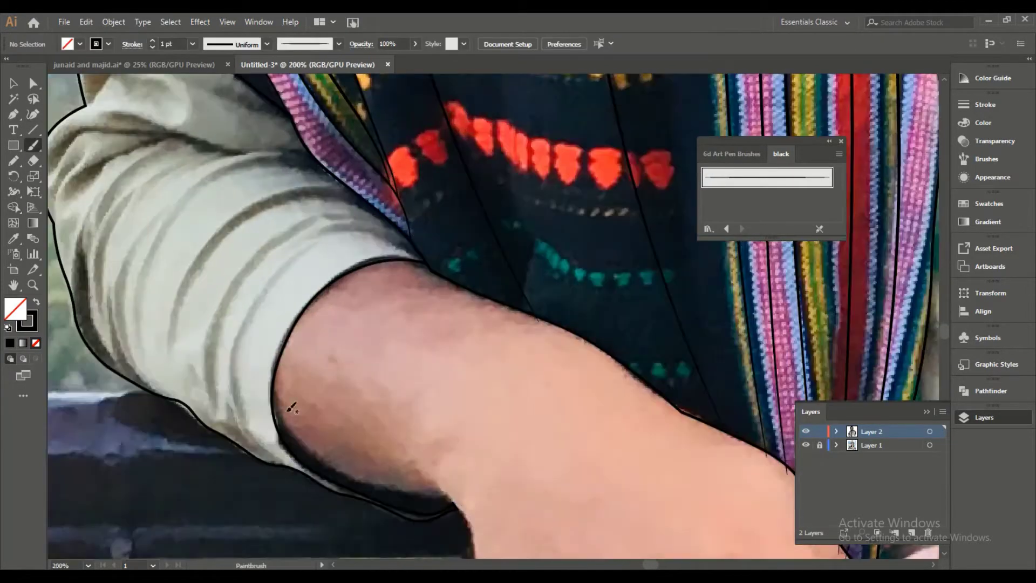
left_click_drag(420, 243, 422, 246)
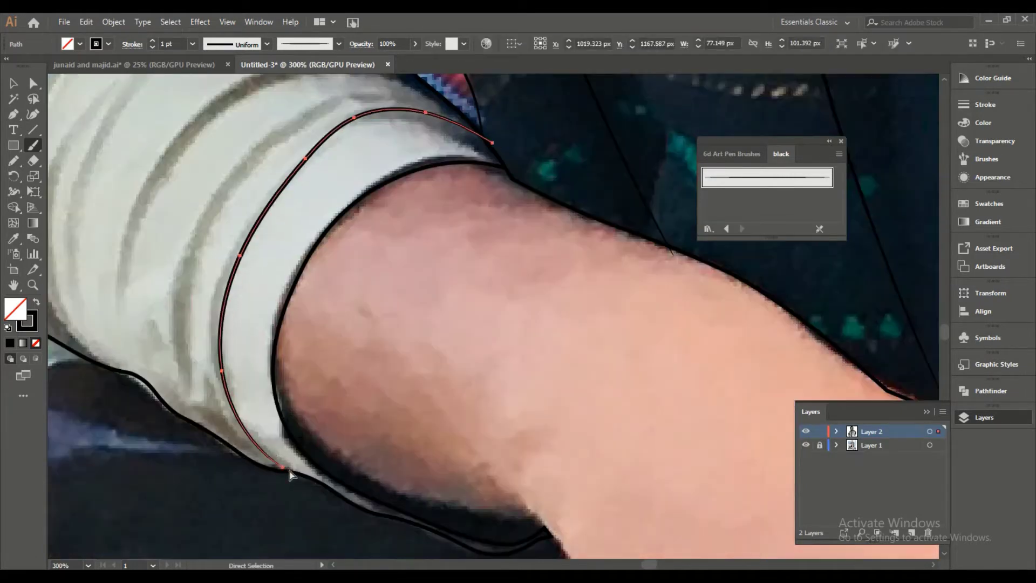
scroll(303, 378, "up", 3)
left_click_drag(221, 492, 223, 463)
left_click_drag(400, 337, 422, 353)
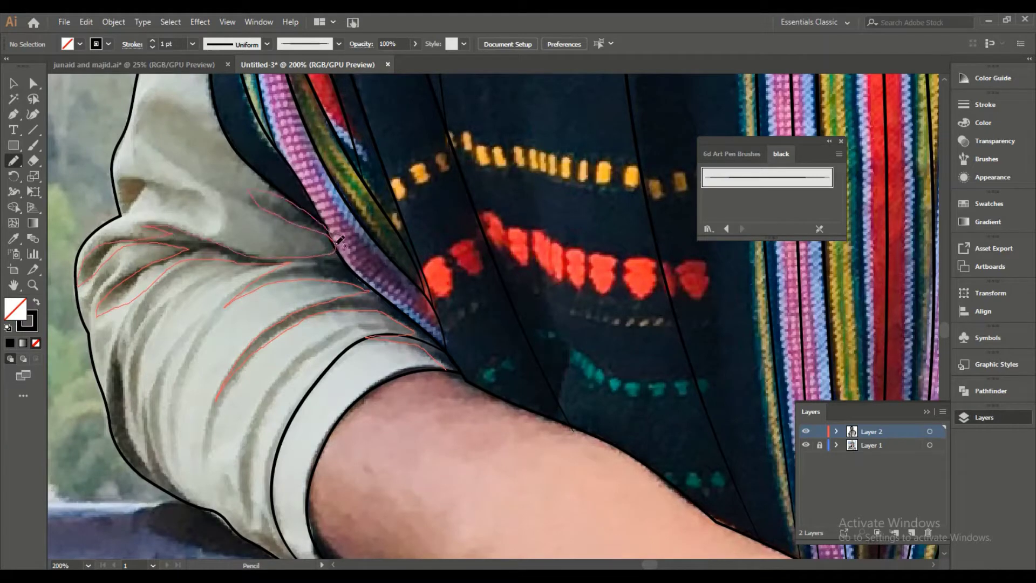
key("shift+x")
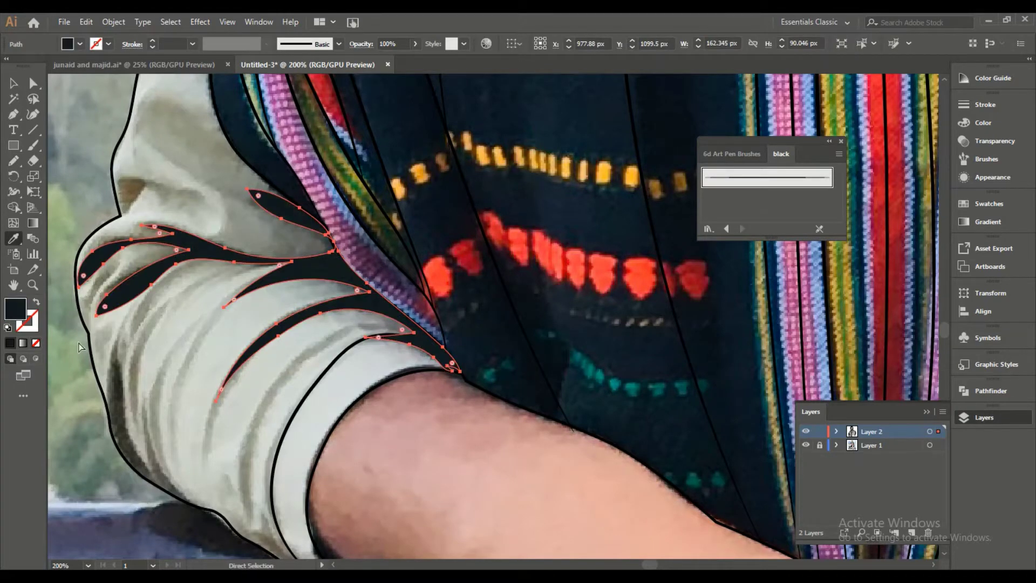
key("ctrl+minus")
Sketch a wrist shadow shape with the Pencil and fill it solid dark.
key("ctrl+plus")
key("n")
mouse_move(177, 311)
left_mouse_down()
mouse_move(188, 248)
mouse_move(290, 365)
left_mouse_up()
key("F6")
key("ctrl+minus")
key("ctrl+plus")
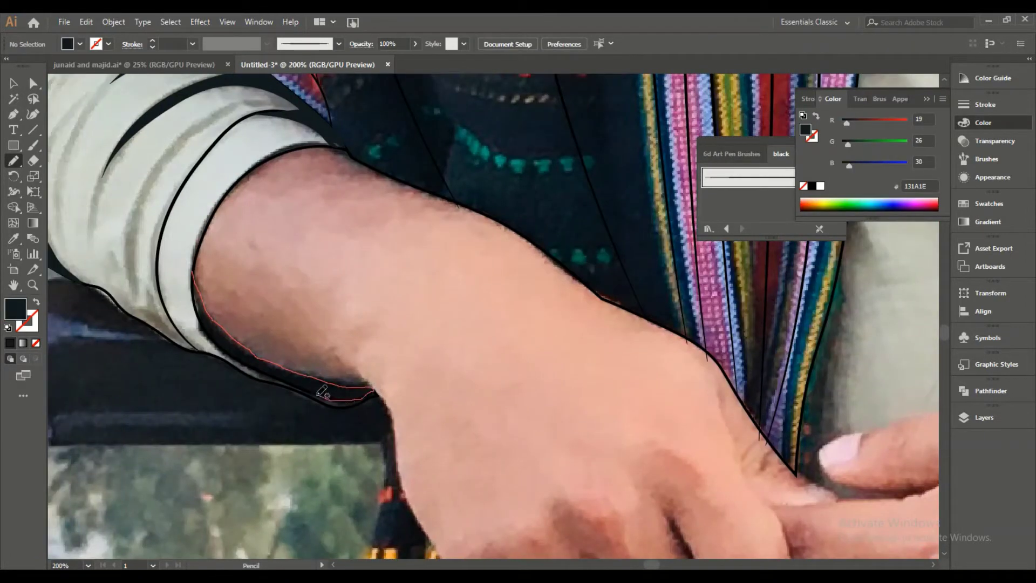
key("shift+x")
key("ctrl+minus")
right_click(321, 332)
key("Escape")
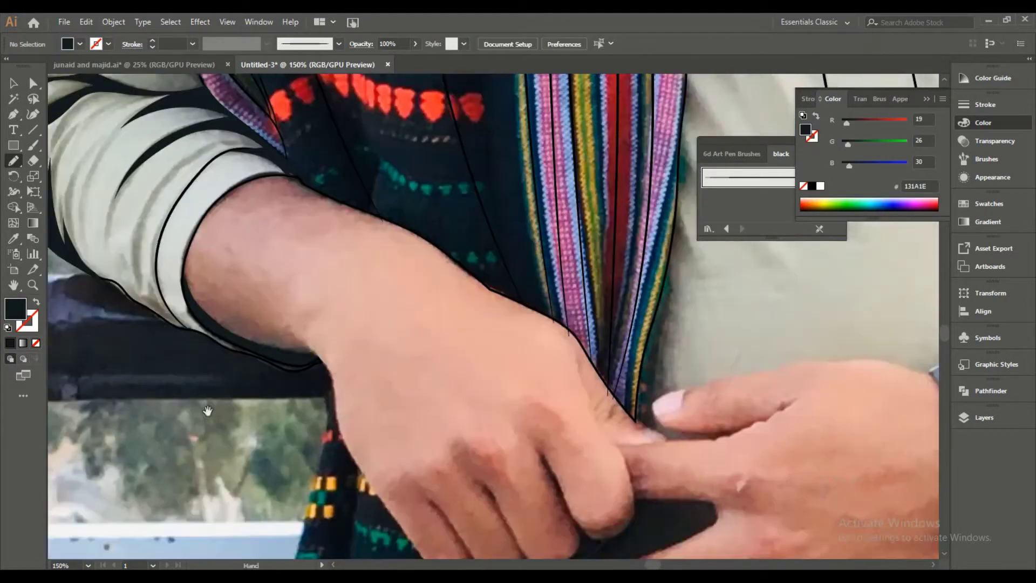
Trace the clasped hand's finger edges and creases up toward the thumb.
key("b")
left_click_drag(409, 350, 224, 238)
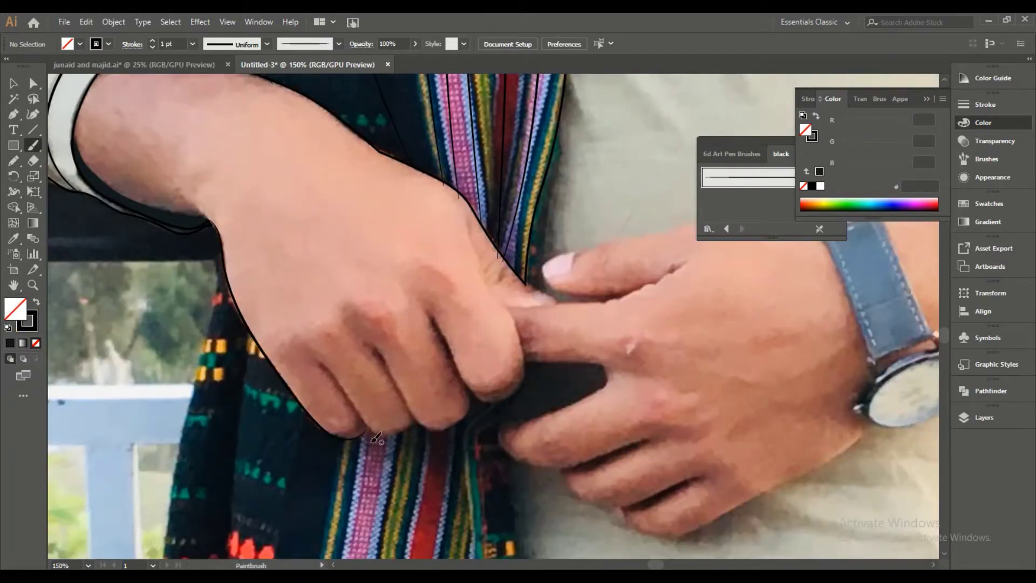
key("ctrl+plus")
key("ctrl+plus")
left_click_drag(302, 348, 373, 436)
left_click_drag(488, 463, 415, 324)
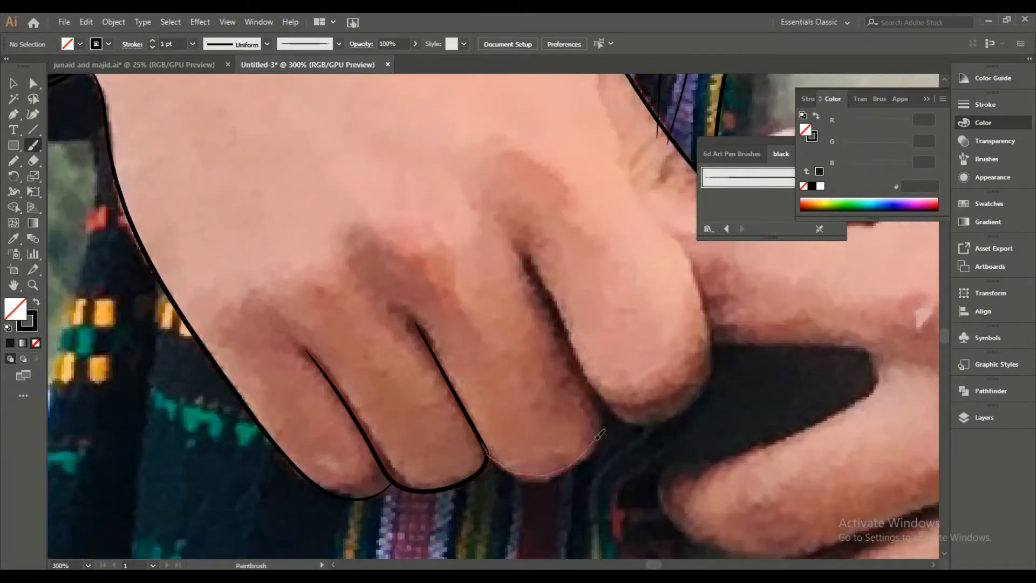
left_click_drag(599, 434, 600, 433)
key("ctrl+z")
left_click_drag(592, 382, 529, 256)
left_click_drag(587, 381, 627, 416)
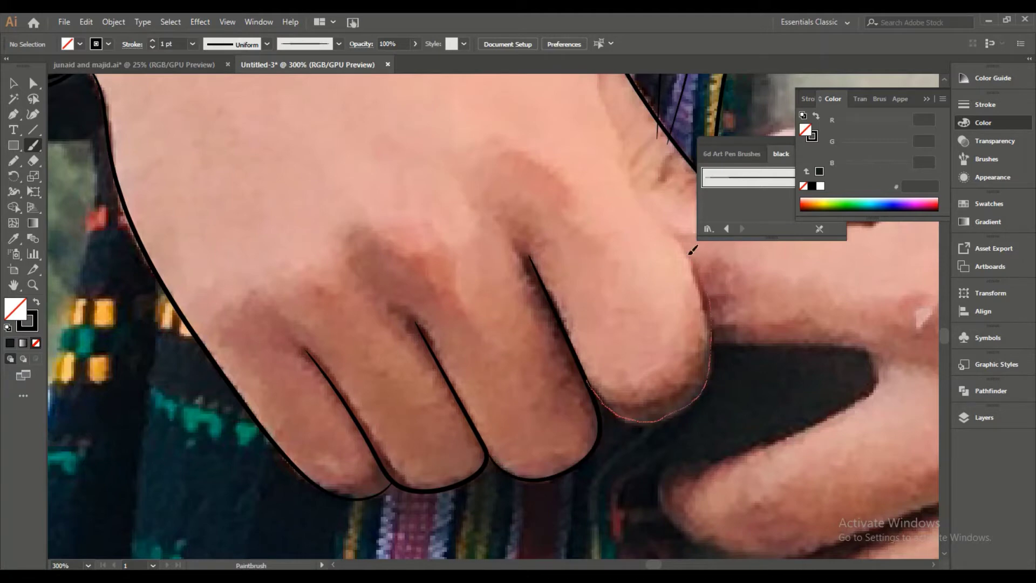
left_click_drag(693, 250, 606, 181)
Outline the thumb and loop around its thumbnail.
key("ctrl+minus")
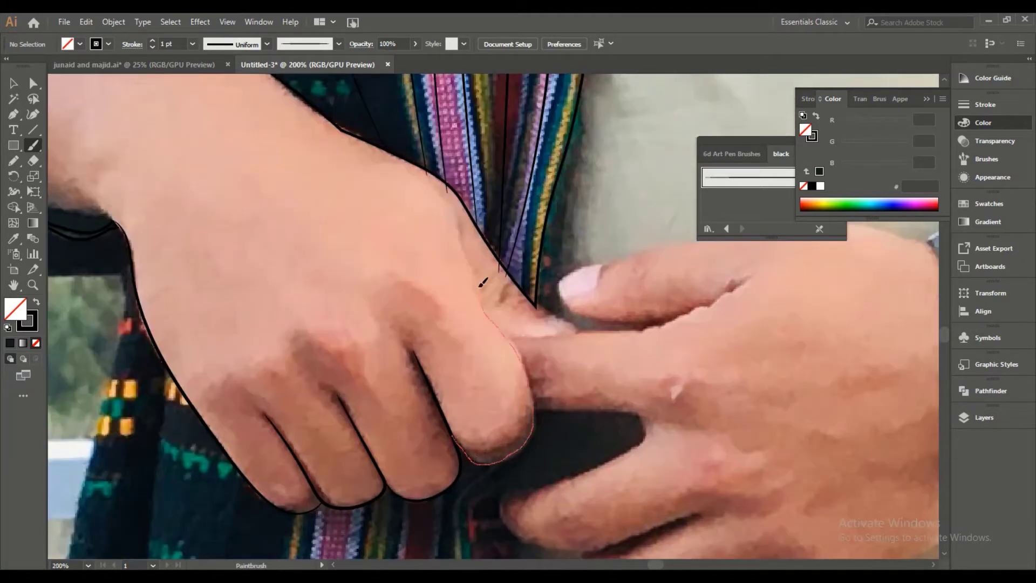
left_click_drag(483, 281, 489, 286)
key("ctrl+plus")
mouse_move(580, 354)
left_mouse_down()
mouse_move(597, 347)
mouse_move(568, 339)
left_mouse_up()
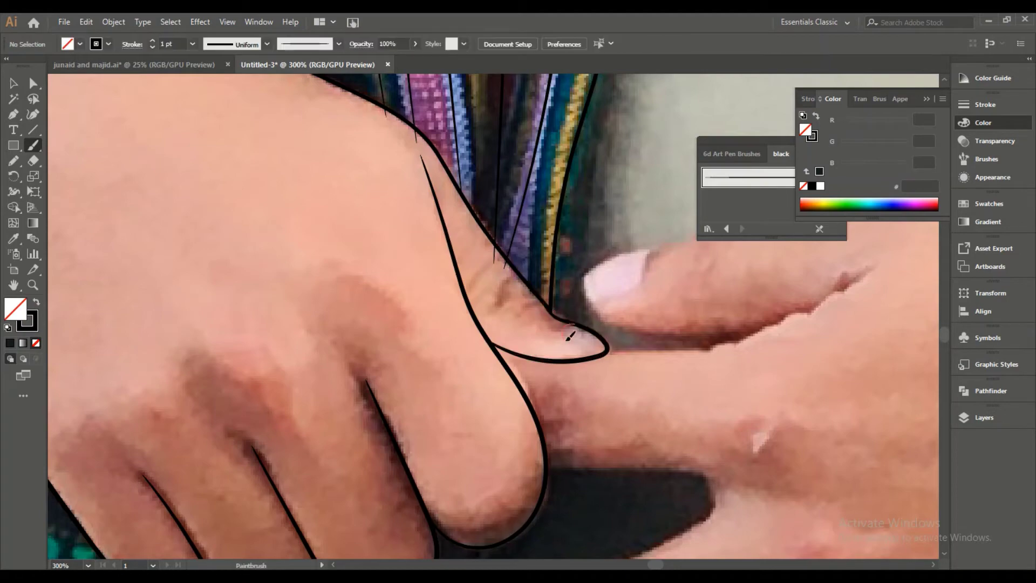
key("ctrl+minus")
key("ctrl+minus")
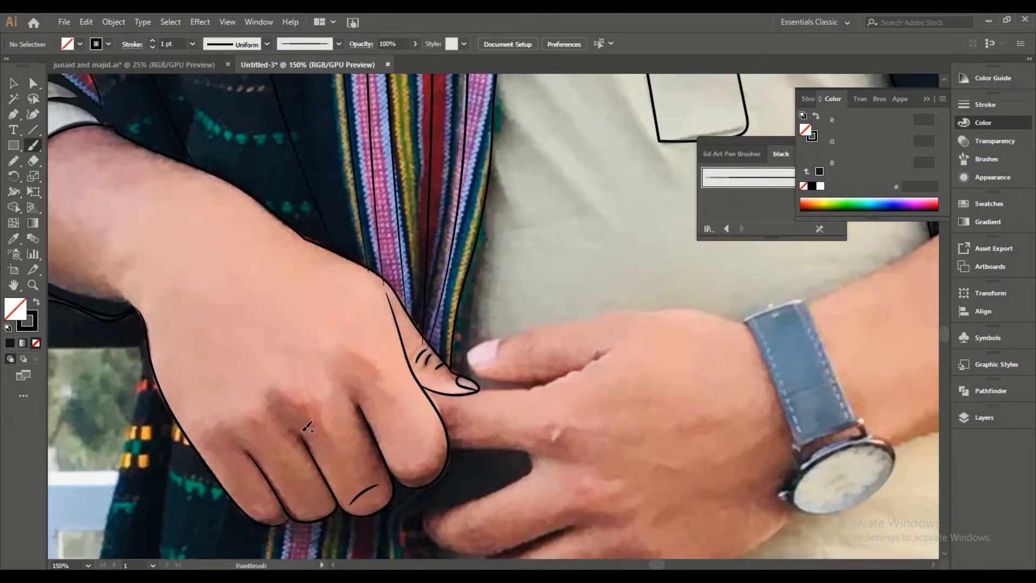
Outline the dark held object and trace the other hand's fingers and thumb underside.
left_click_drag(308, 428, 250, 323)
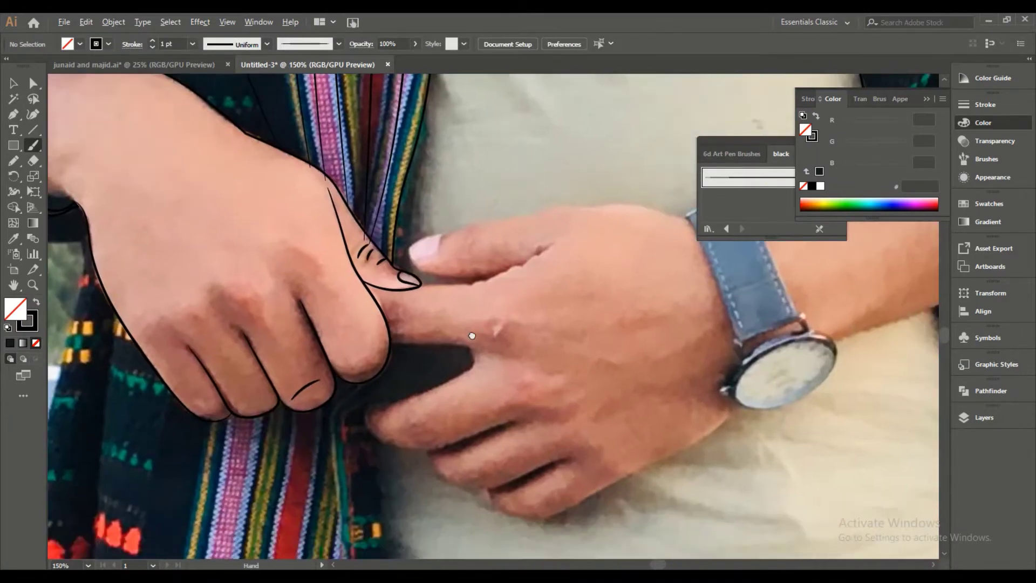
key("ctrl+plus")
key("ctrl+plus")
left_click_drag(278, 494, 203, 513)
left_click_drag(203, 513, 312, 355)
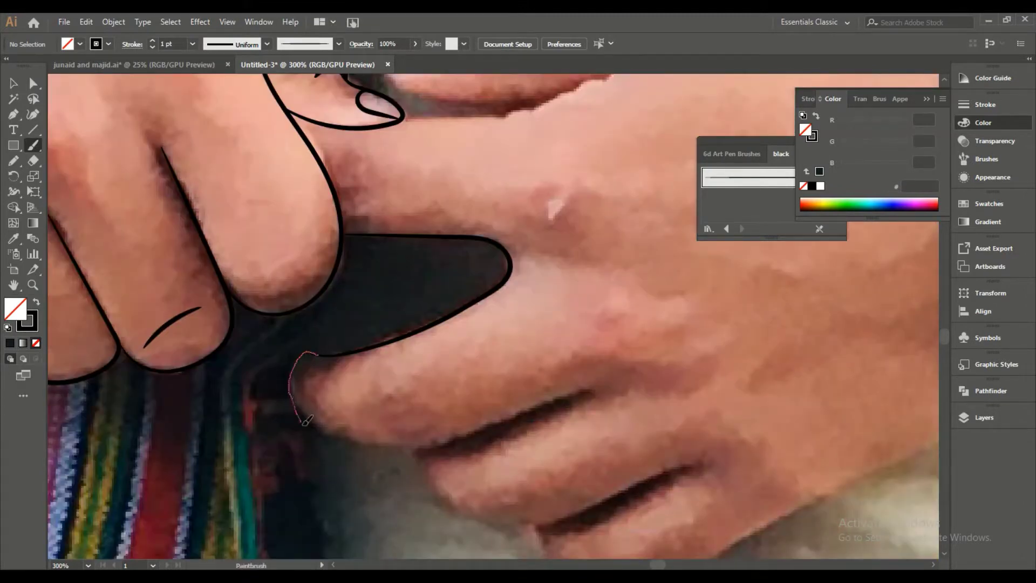
left_click_drag(564, 391, 589, 394)
left_click_drag(589, 394, 563, 409)
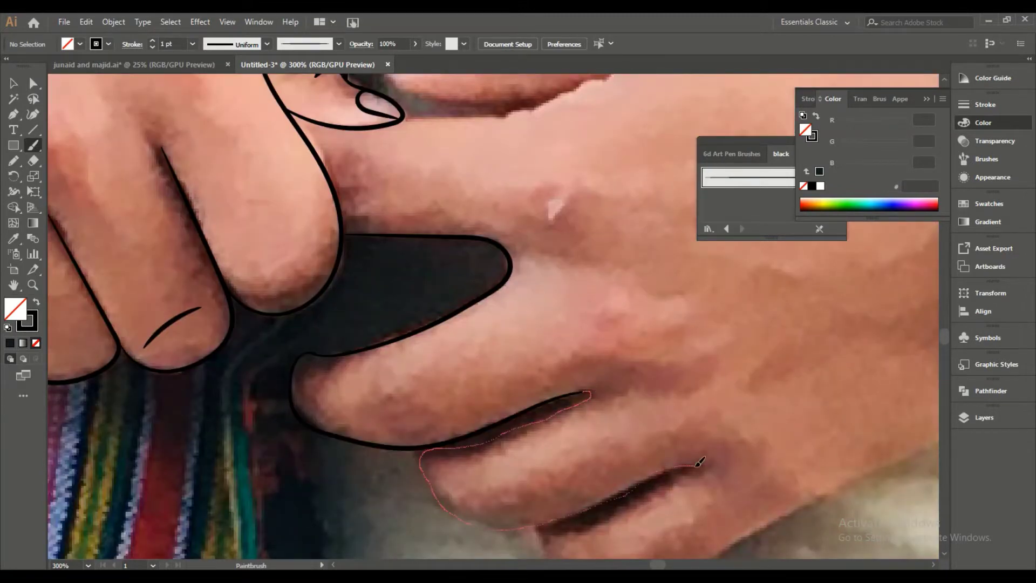
left_click_drag(701, 462, 586, 348)
left_click_drag(586, 348, 513, 380)
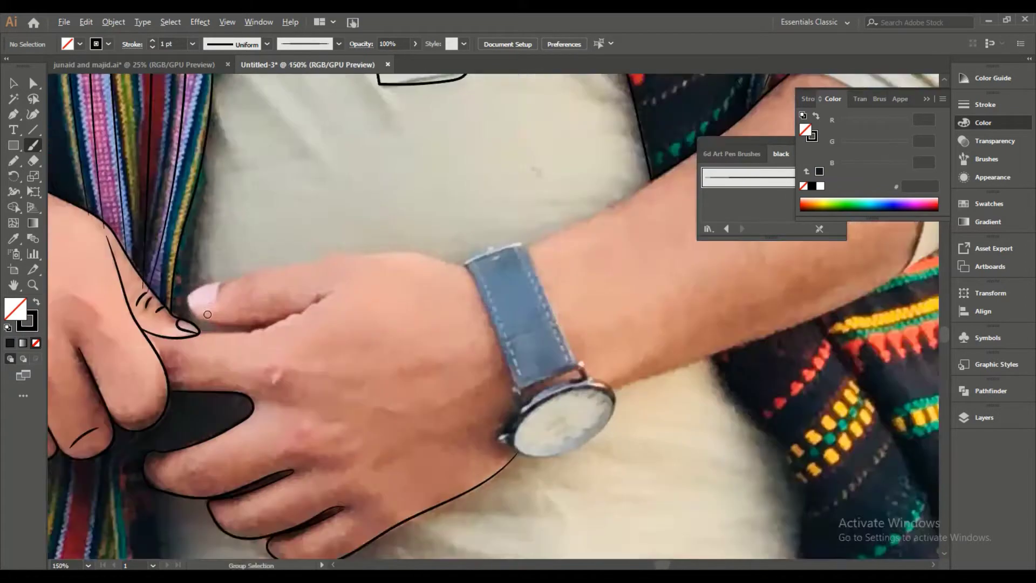
left_click_drag(202, 335, 471, 251)
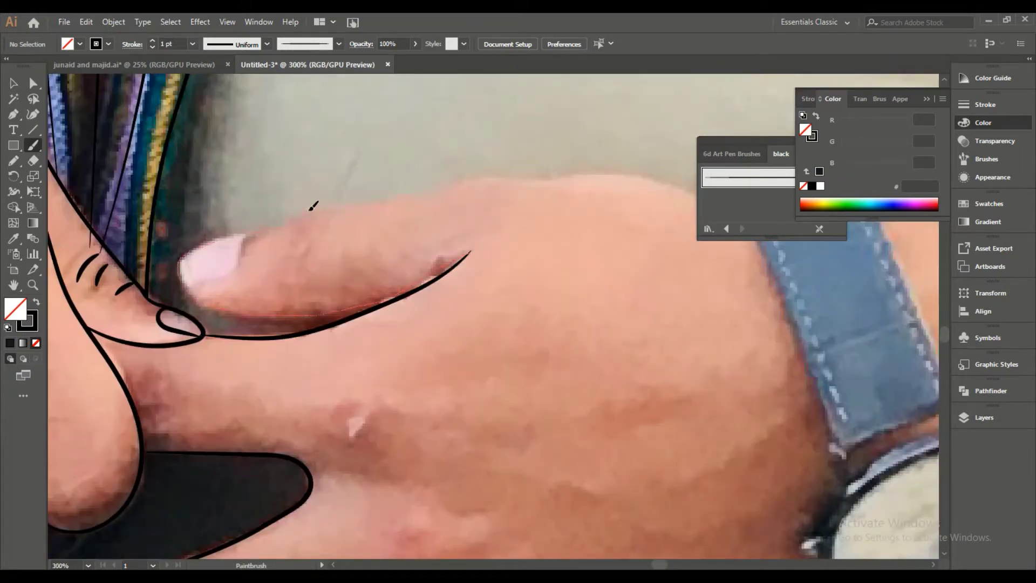
Trace the other hand's top edge and the watch strap down to the lug.
left_click_drag(643, 171, 642, 171)
scroll(549, 315, "down", 5)
scroll(549, 315, "up", 5)
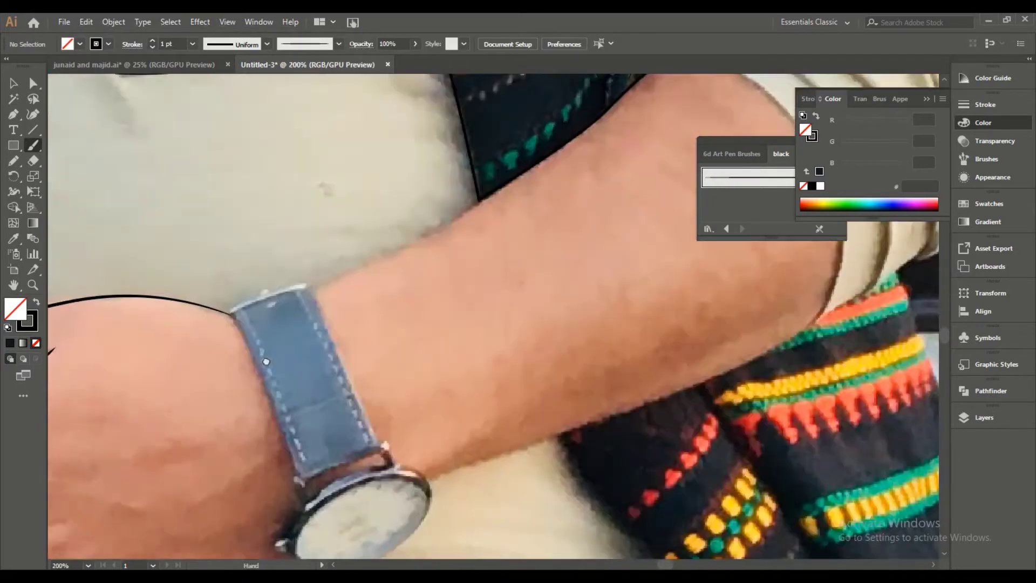
left_click_drag(318, 294, 318, 294)
scroll(324, 295, "down", 4)
scroll(313, 270, "up", 3)
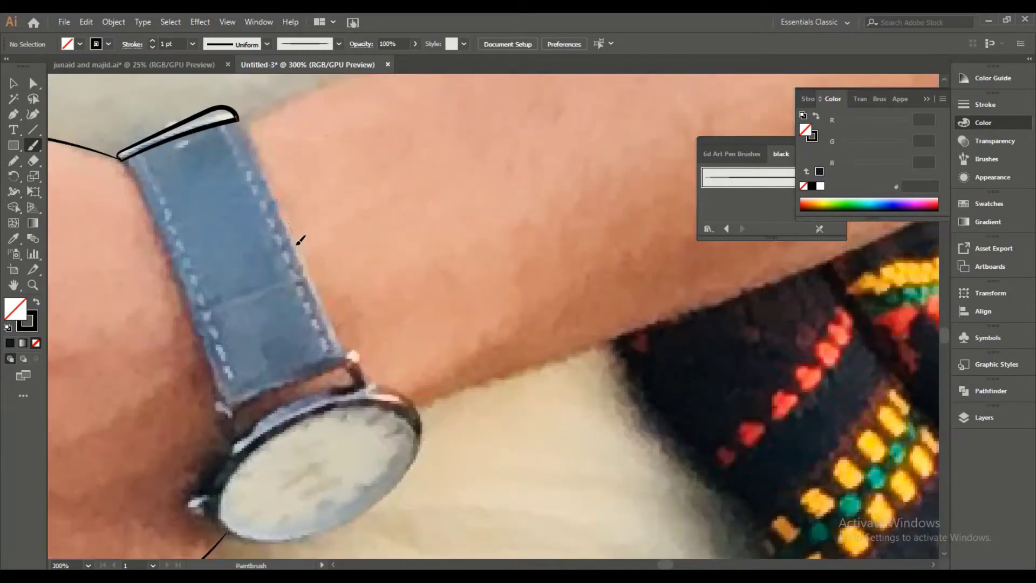
left_click_drag(226, 375, 229, 405)
scroll(270, 378, "up", 3)
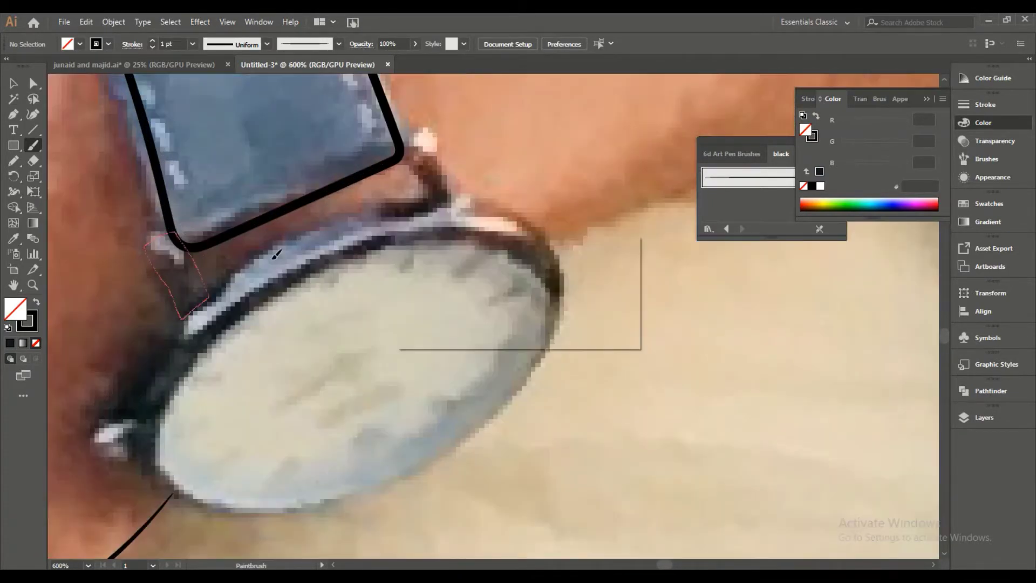
Outline the watch lug and round watch face, then the forearm's top edge.
left_click_drag(400, 157, 462, 190)
scroll(463, 190, "down", 4)
scroll(259, 162, "up", 3)
left_click_drag(259, 162, 228, 237)
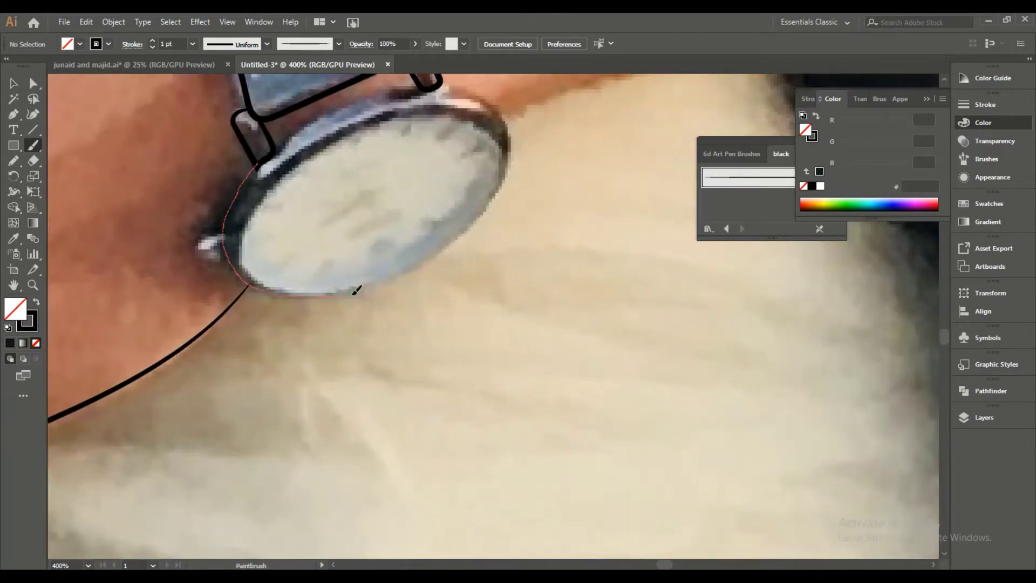
left_click_drag(261, 160, 261, 161)
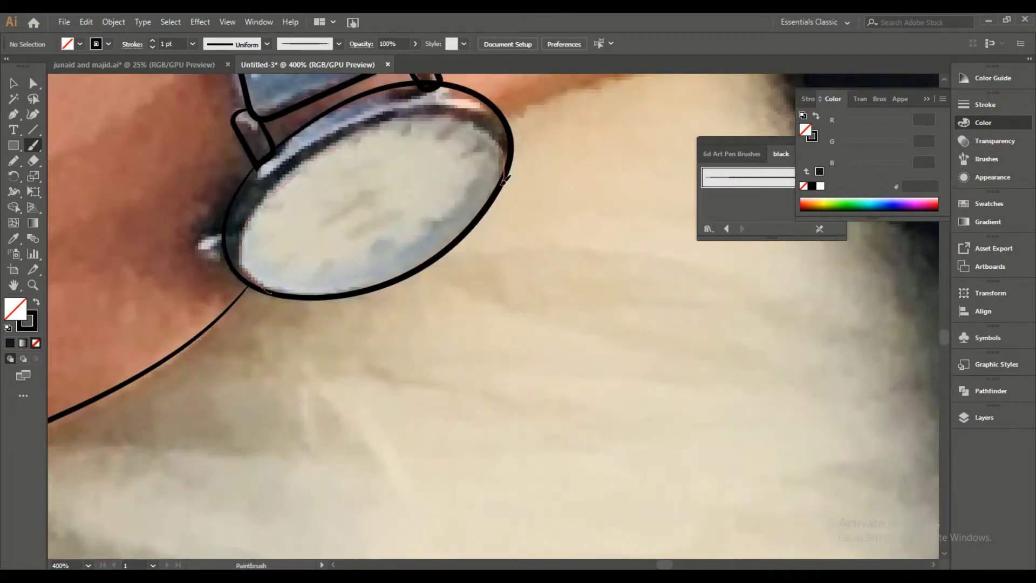
scroll(505, 181, "down", 2)
scroll(328, 291, "down", 2)
scroll(328, 291, "down", 2)
left_click_drag(214, 359, 292, 319)
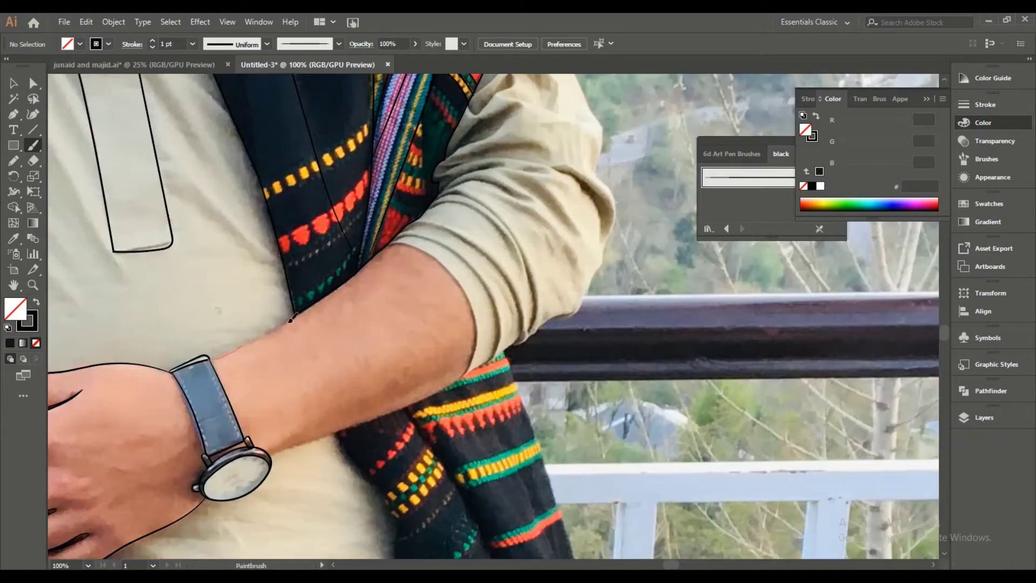
scroll(264, 421, "up", 1)
Paintbrush the sleeve's outer edge upward and the line where the arm meets the sleeve.
left_click_drag(605, 308, 419, 334)
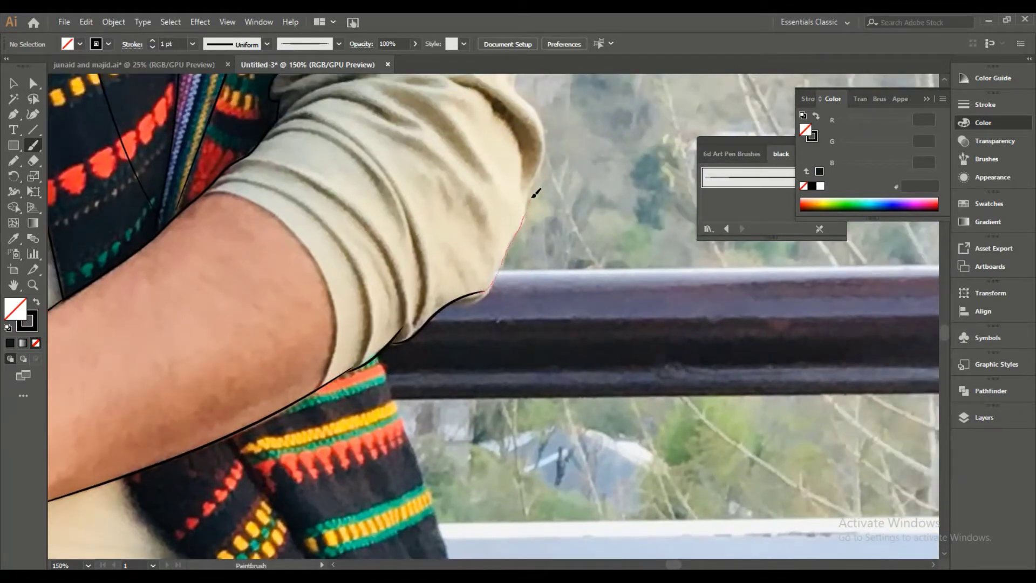
left_click_drag(536, 193, 540, 102)
scroll(384, 135, "down", 1)
scroll(384, 135, "up", 5)
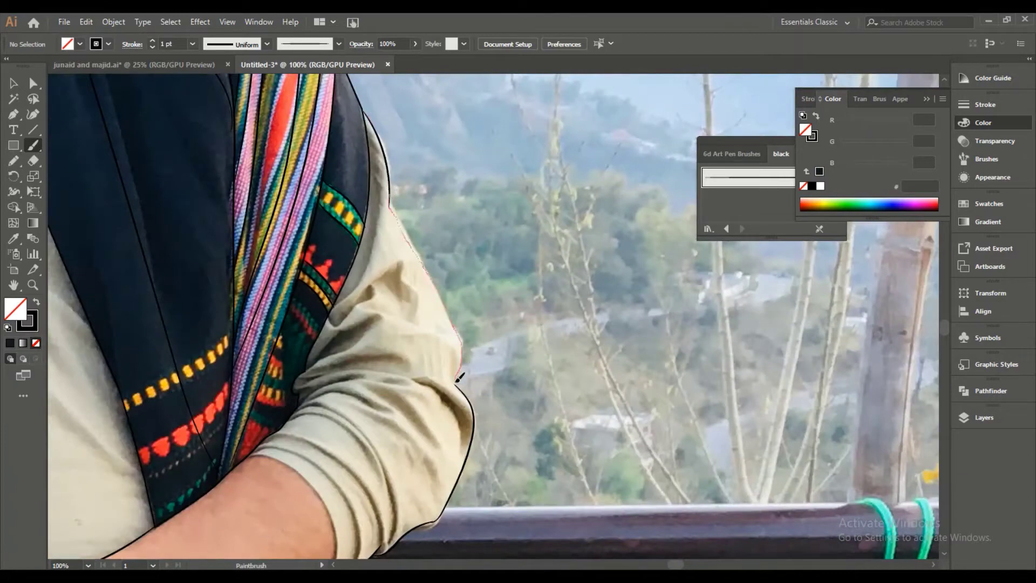
scroll(460, 376, "down", 3)
scroll(183, 274, "up", 1)
left_click_drag(304, 451, 336, 442)
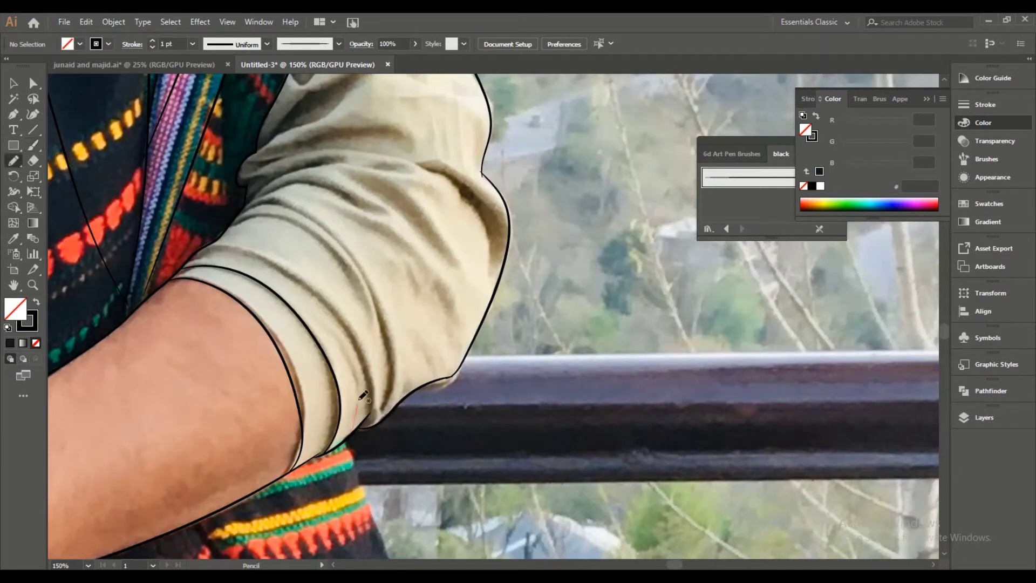
Pencil fold shapes across the sleeve, make them solid black, and send them backward.
left_click_drag(261, 174, 369, 384)
left_click_drag(381, 420, 382, 420)
key("shift+x")
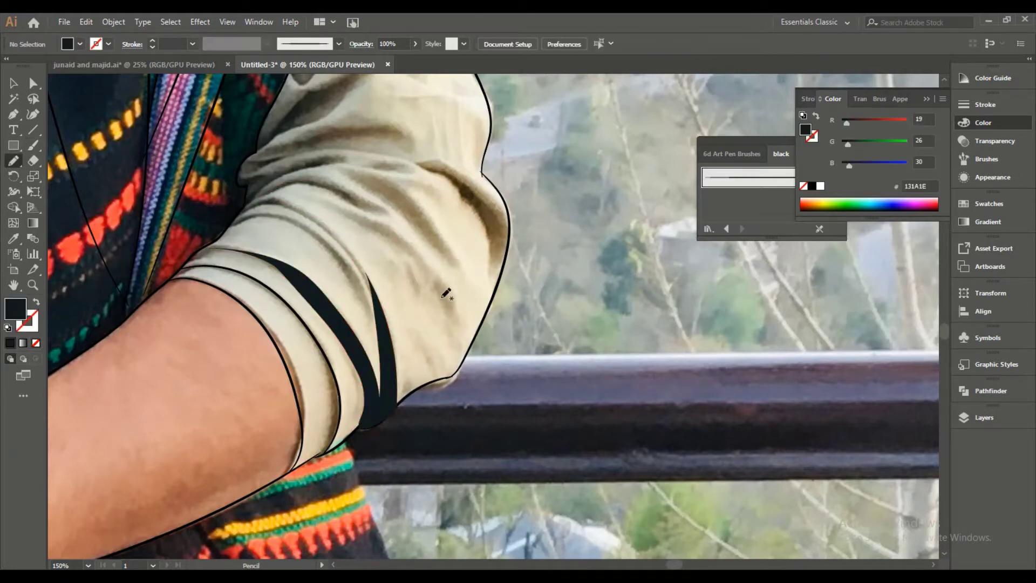
right_click(400, 100)
left_click(567, 329)
Add more black fold shapes on the upper part of the sleeve.
scroll(461, 371, "up", 4)
scroll(237, 371, "up", 1)
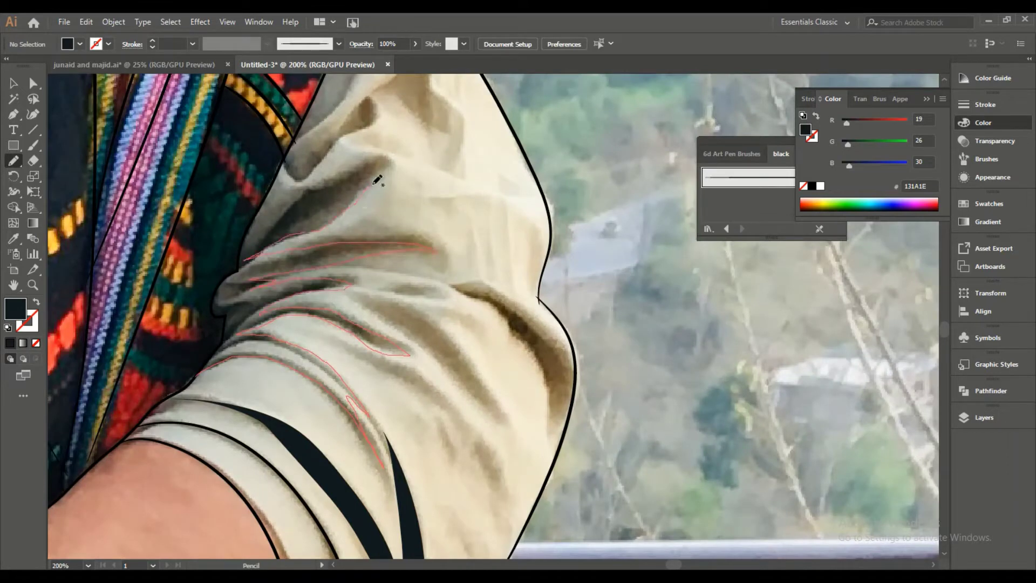
scroll(206, 363, "down", 1)
left_click_drag(247, 251, 323, 371)
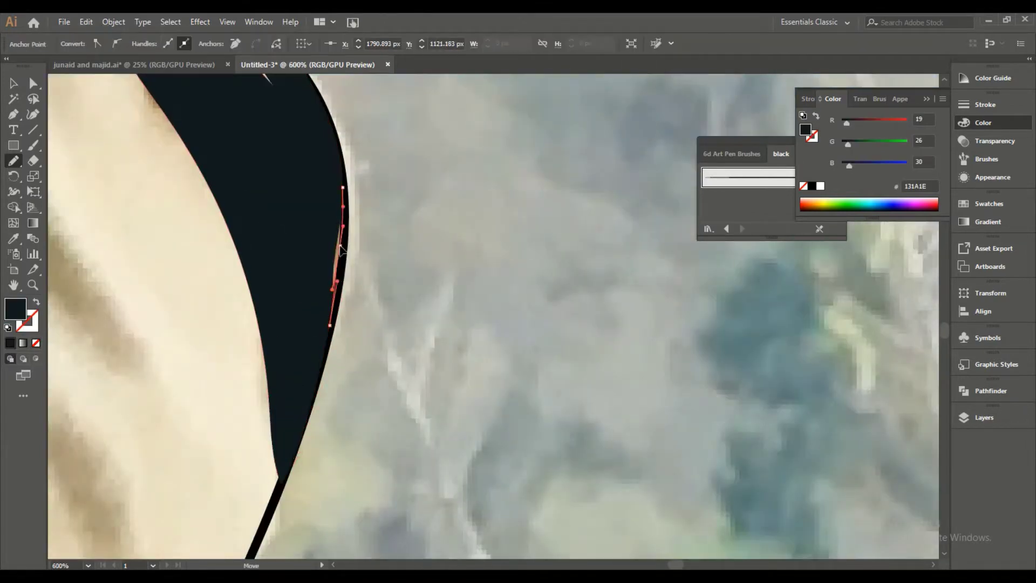
left_click_drag(285, 244, 389, 448)
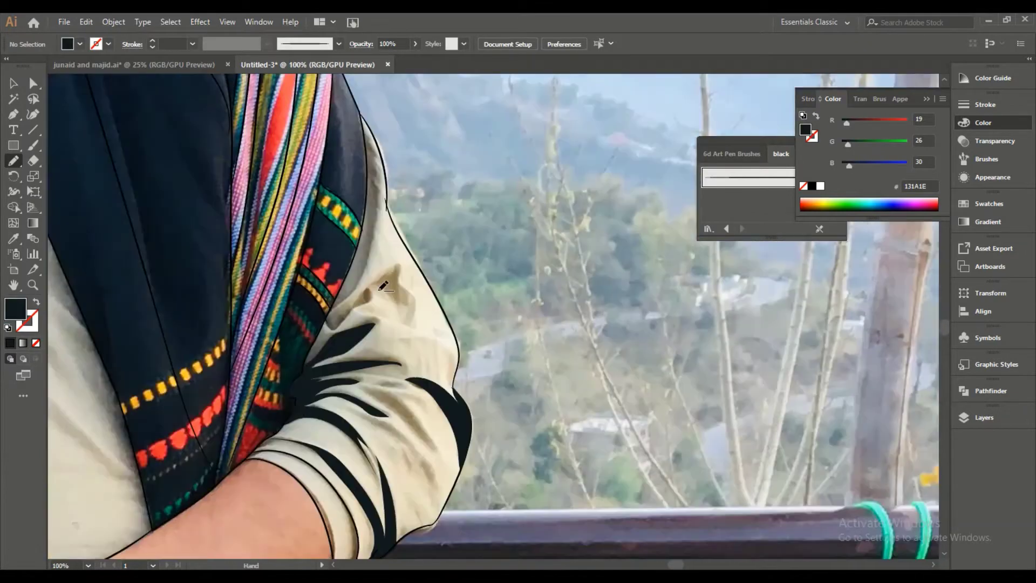
Curvature-draw a three-point curve down the shawl's left edge to the fringe, black stroke, no fill.
scroll(300, 451, "up", 2)
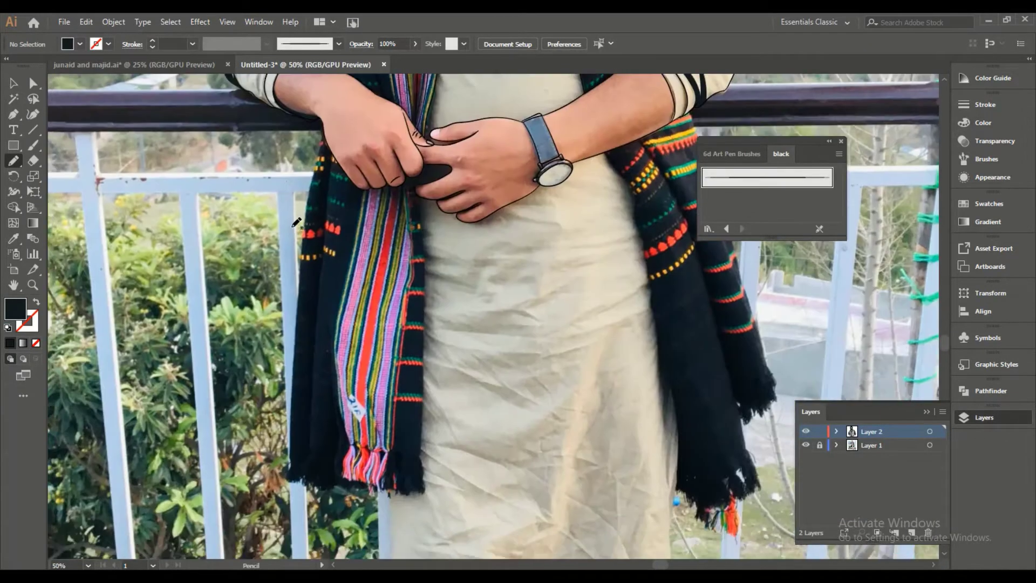
scroll(335, 244, "down", 2)
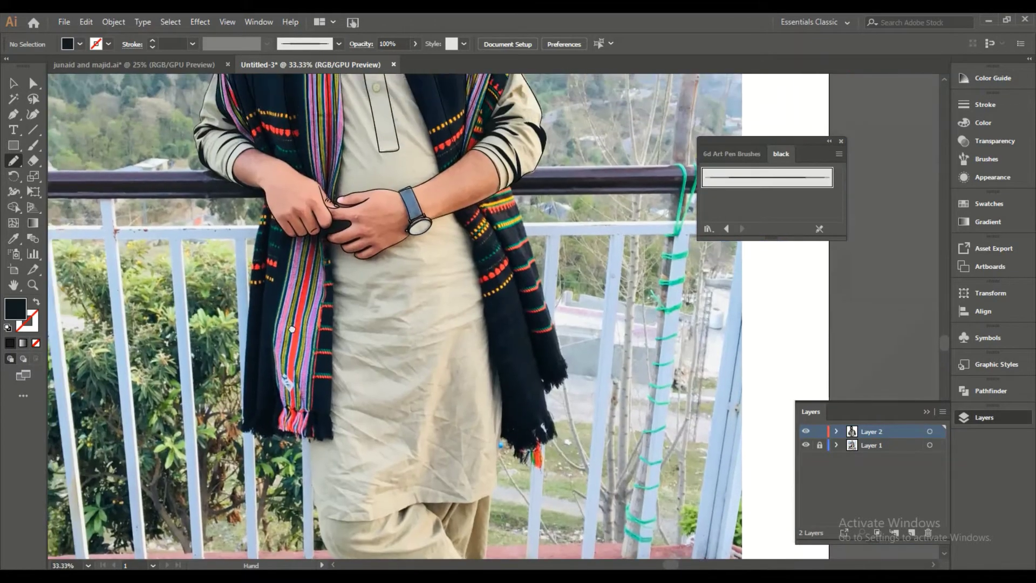
key("shift+grave")
scroll(317, 519, "up", 5)
scroll(318, 520, "up", 1)
left_click(337, 296)
left_click(345, 318)
left_click(322, 379)
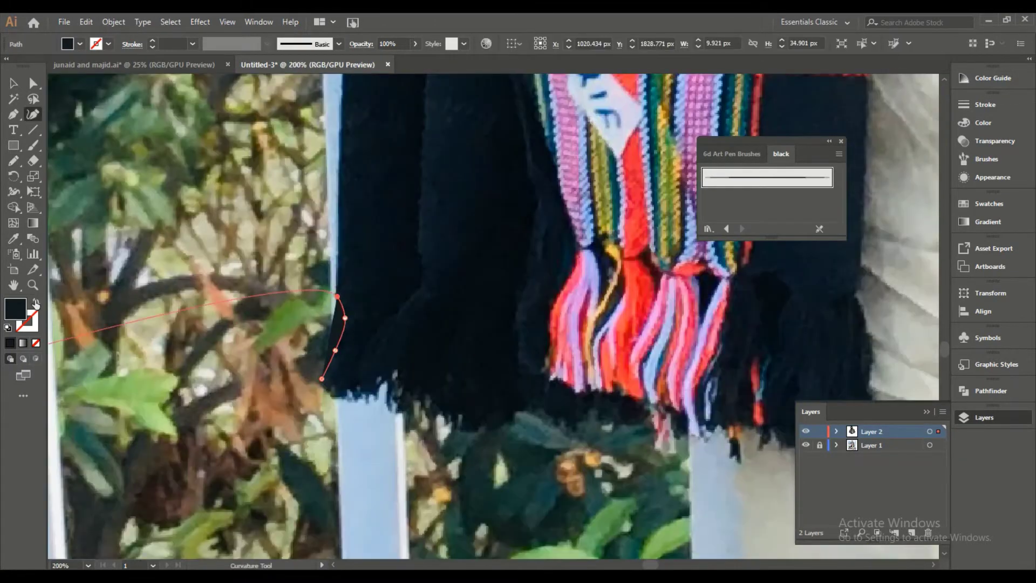
double_click(27, 321)
left_click(789, 301)
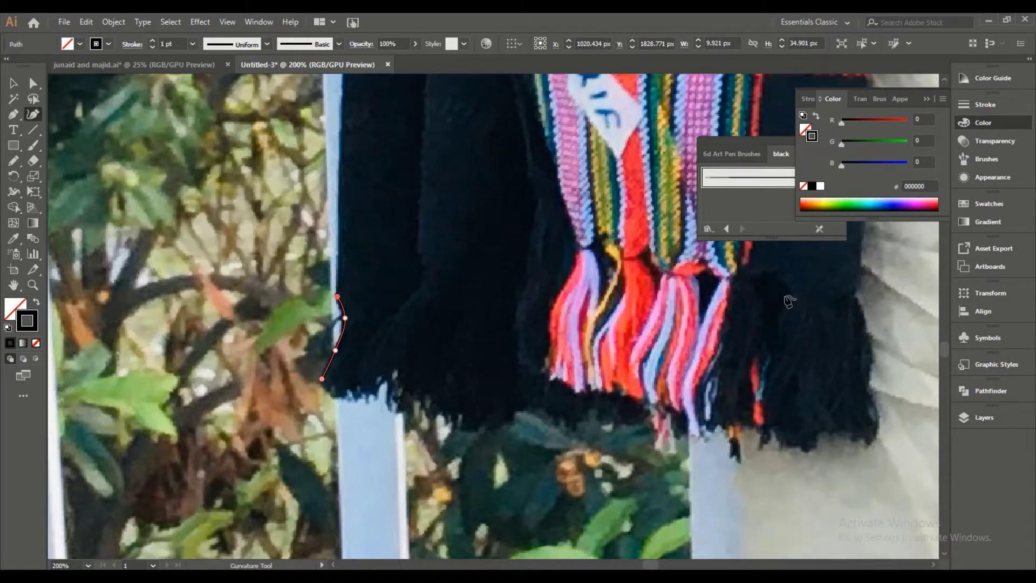
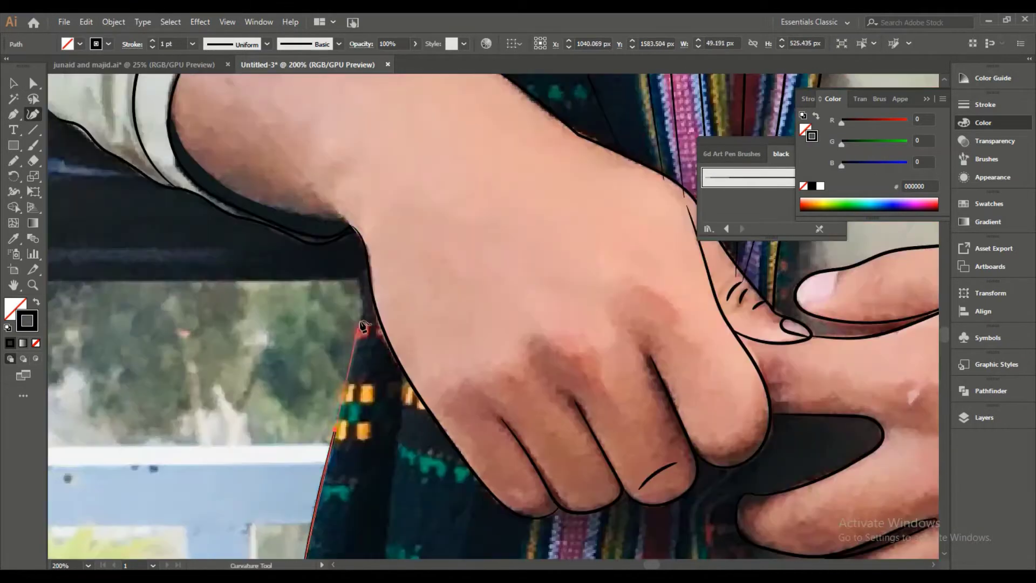
Trace the shawl outline along the undersides of the first fingers with the Curvature tool.
scroll(211, 196, "up", 2)
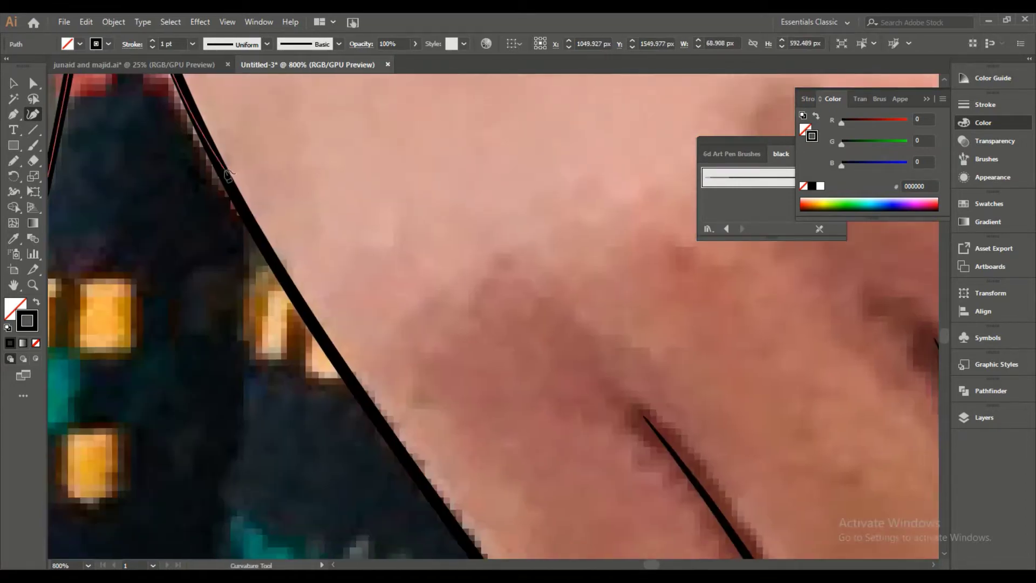
scroll(211, 196, "up", 2)
scroll(386, 490, "down", 2)
scroll(463, 518, "down", 1)
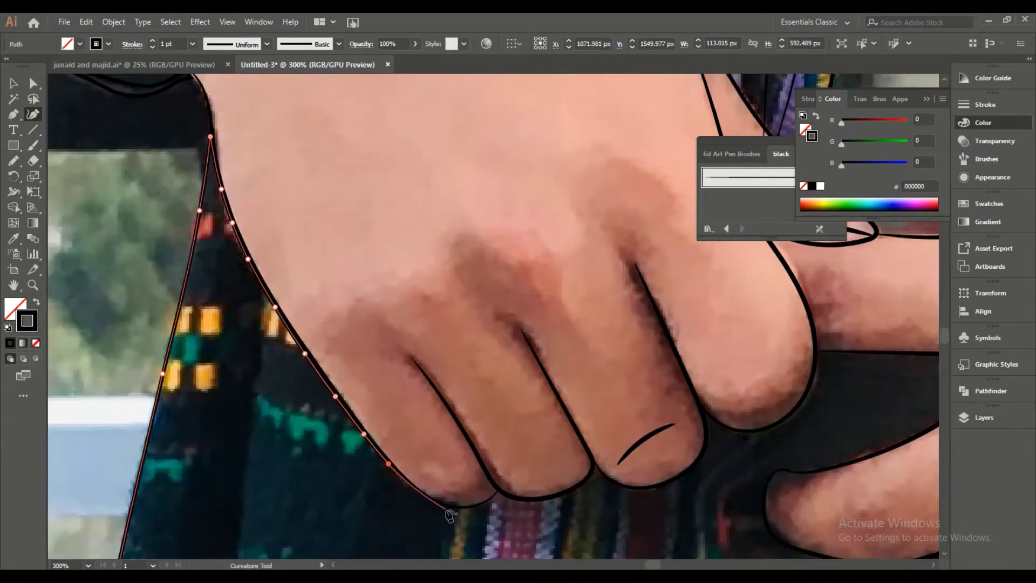
scroll(486, 506, "up", 2)
scroll(486, 506, "up", 2)
left_click(546, 474)
left_click(601, 428)
left_click(631, 448)
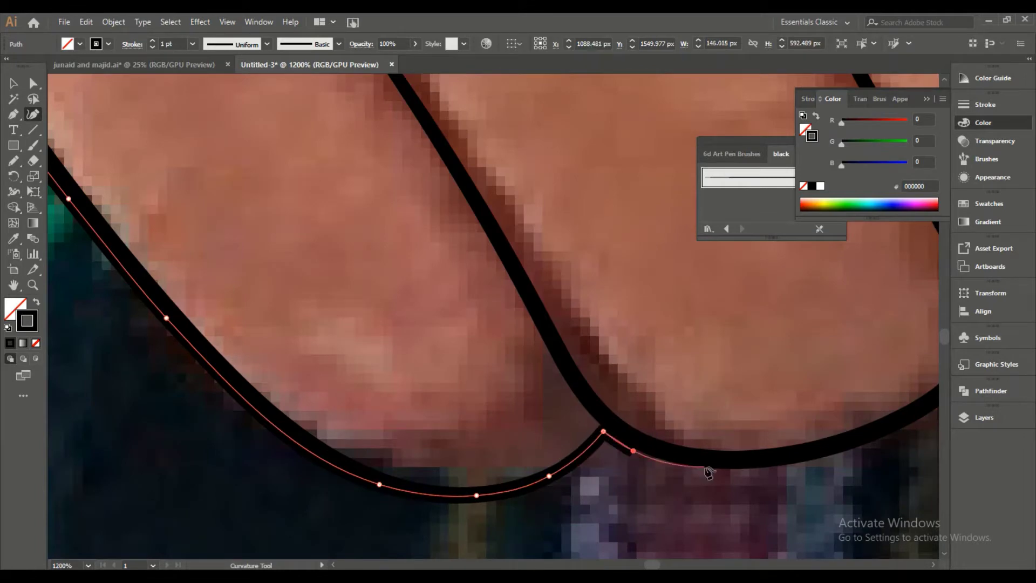
left_click(708, 467)
Continue the outline along the next fingers, making the finger junction a sharp corner.
left_click_drag(797, 464, 335, 397)
left_click(478, 335)
left_click(530, 252)
left_click(553, 288)
left_click(637, 342)
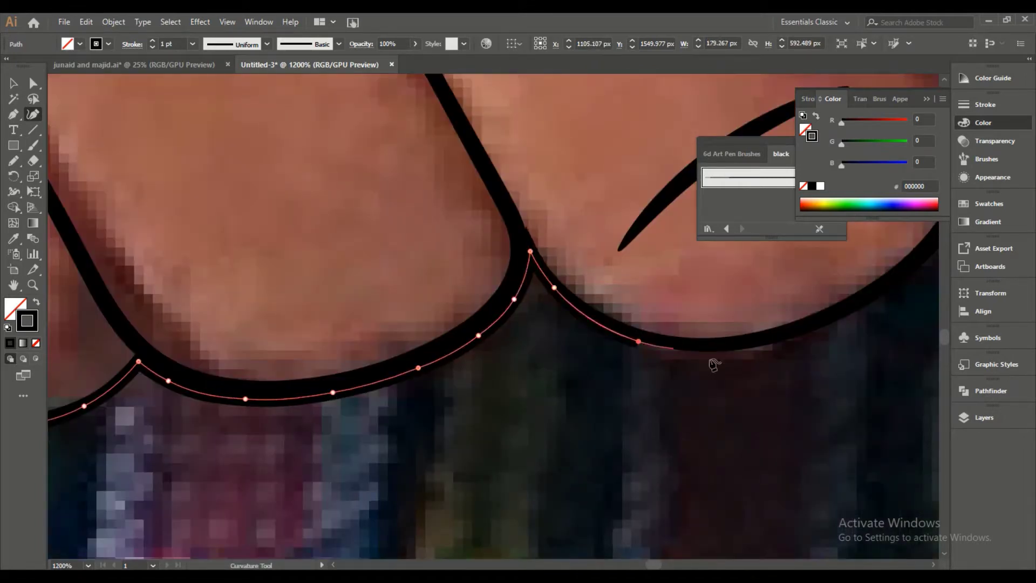
left_click(726, 351)
left_click_drag(795, 344, 369, 444)
left_click(540, 308)
left_click_drag(540, 308, 430, 488)
double_click(430, 319)
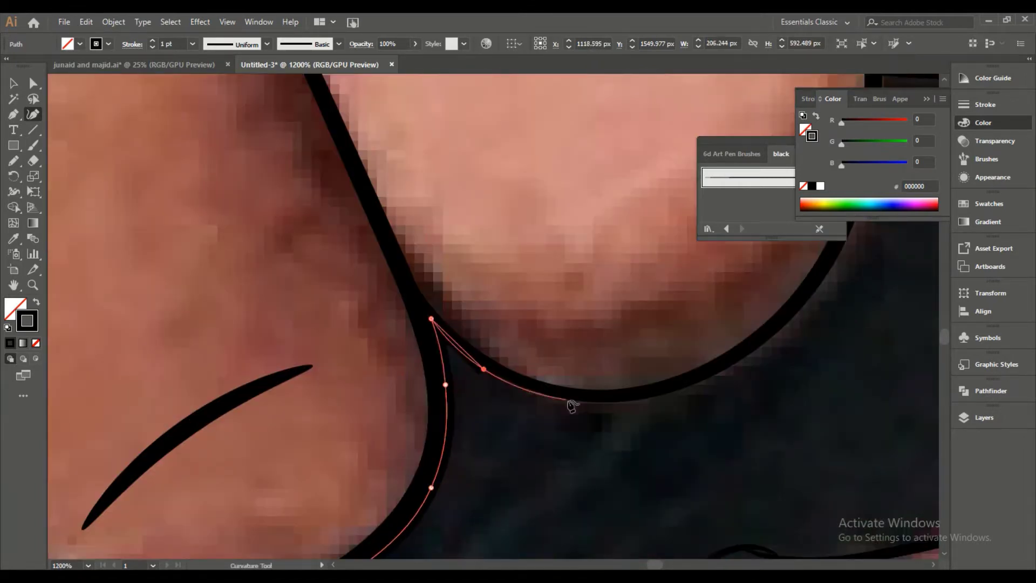
left_click(483, 368)
left_click(569, 400)
left_click(651, 398)
Trace around the dark fold's bottom edge, rounded right tip and lower edge.
left_click_drag(749, 356, 420, 453)
left_click(518, 289)
left_click_drag(527, 181, 154, 270)
left_click(660, 397)
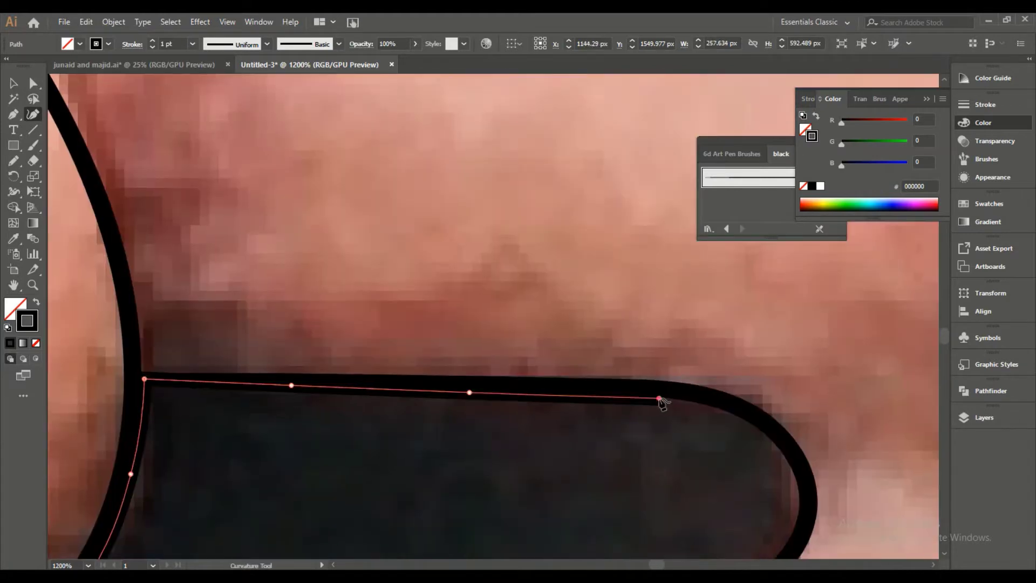
left_click(739, 419)
left_click(781, 454)
left_click_drag(800, 500, 799, 267)
left_click(730, 361)
left_click(598, 440)
left_click_drag(463, 510, 613, 453)
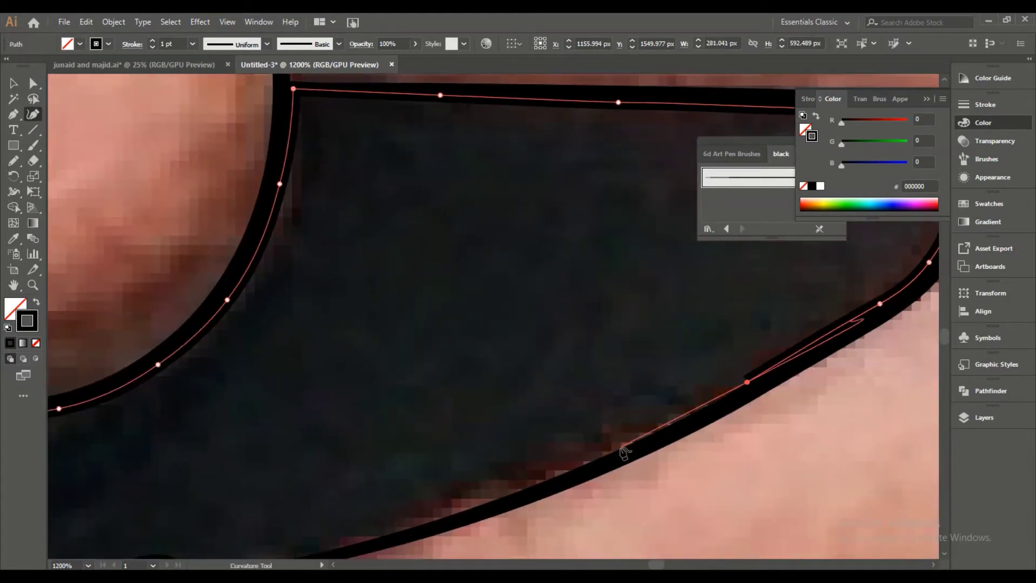
left_click(679, 425)
scroll(569, 472, "down", 3)
scroll(403, 475, "down", 2)
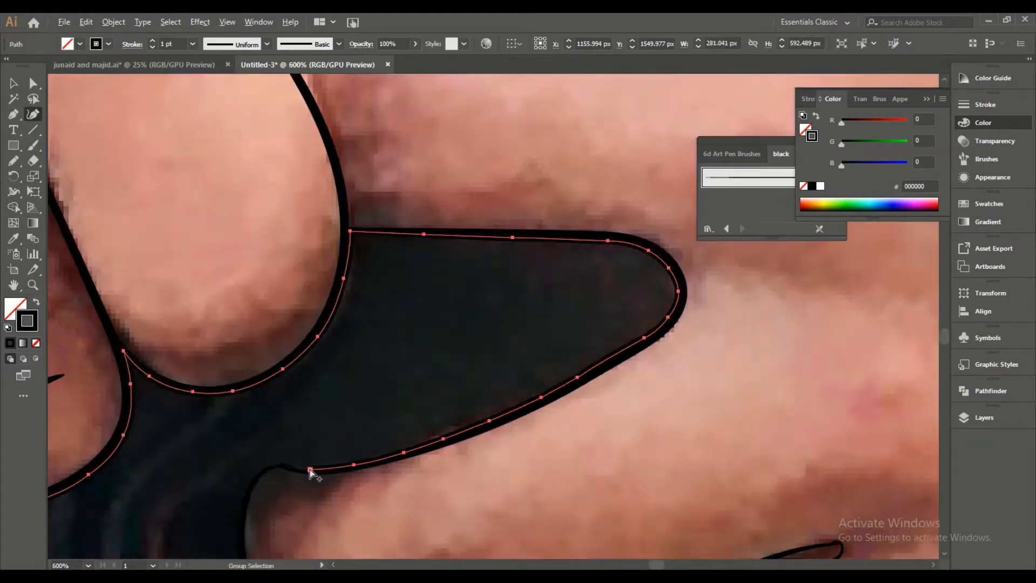
scroll(349, 283, "up", 2)
scroll(300, 470, "up", 1)
Carry the outline down the remaining finger, around its fingertip and along the hand edge.
left_click(300, 470)
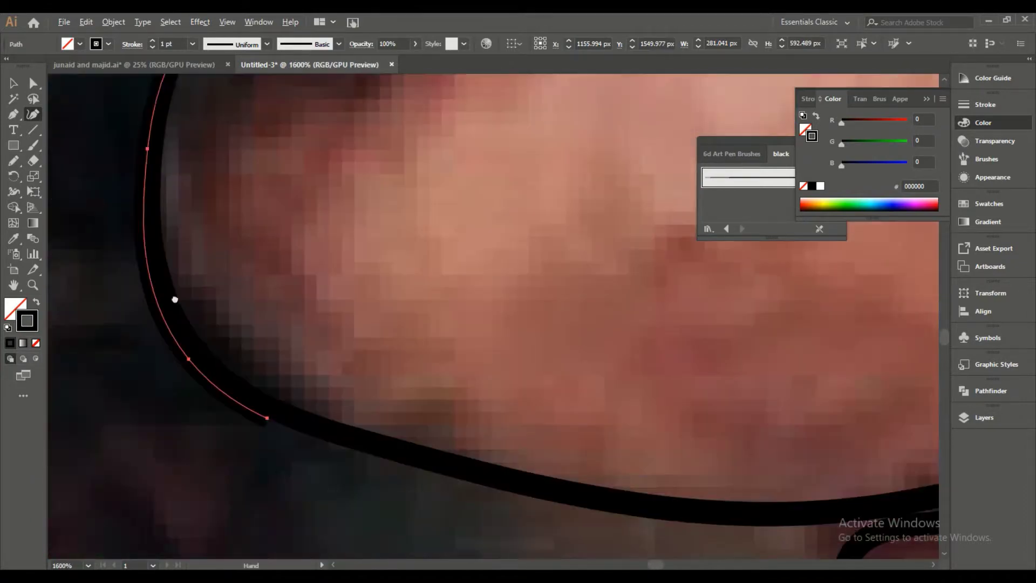
scroll(301, 469, "up", 2)
left_click(379, 345)
scroll(531, 378, "down", 1)
left_click(314, 201)
left_click(314, 244)
left_click(326, 287)
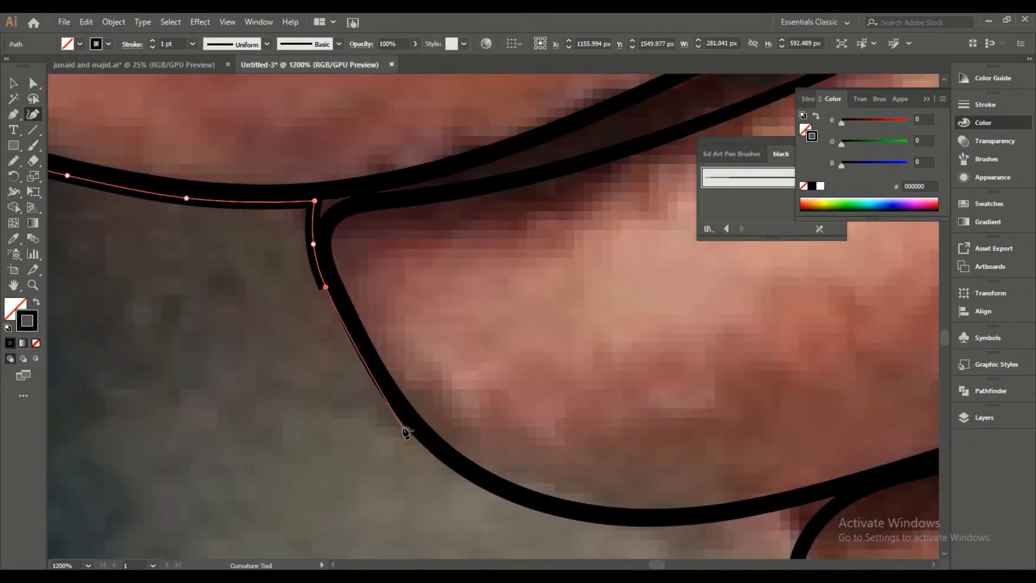
left_click(405, 428)
left_click(488, 492)
scroll(694, 530, "up", 2)
left_click_drag(502, 440, 281, 262)
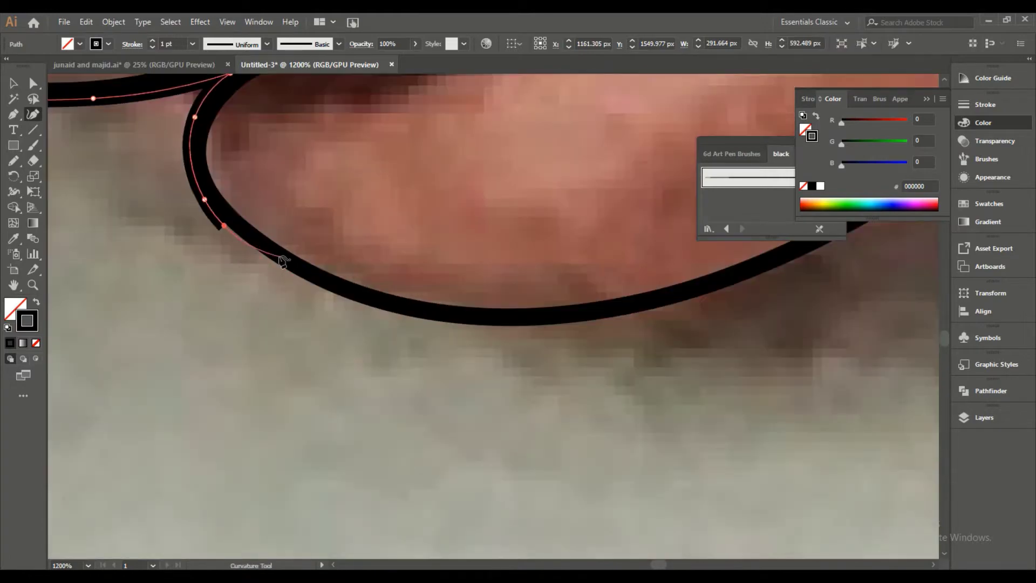
left_click(574, 324)
scroll(507, 312, "down", 5)
scroll(508, 310, "down", 3)
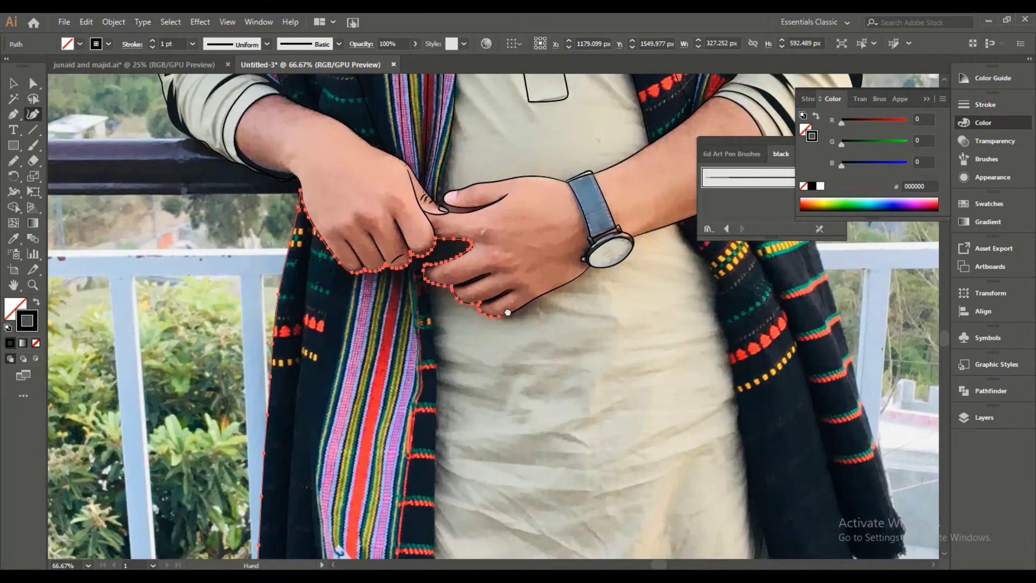
Outline the pointed fringe tips at the bottom of the left shawl end.
scroll(349, 398, "down", 2)
scroll(302, 340, "up", 4)
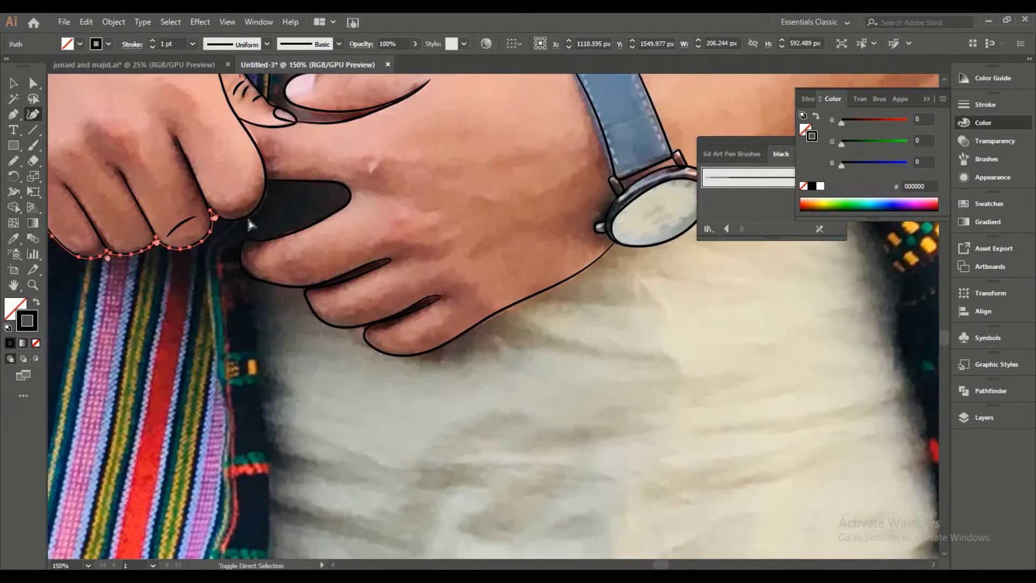
scroll(270, 432, "down", 5)
scroll(286, 442, "down", 3)
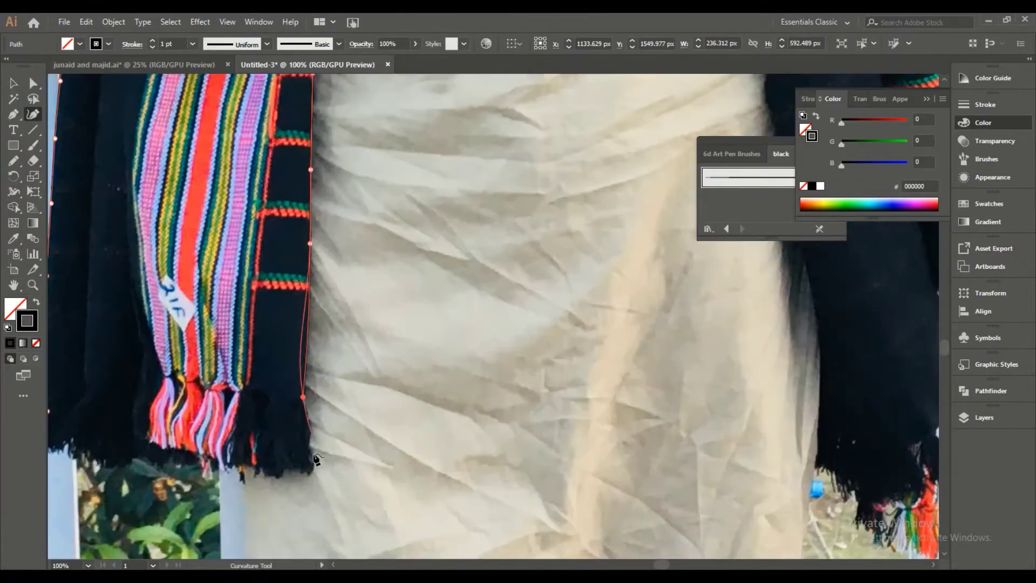
left_click(296, 463)
scroll(302, 431, "up", 2)
left_click(307, 373)
left_click(306, 359)
left_click(316, 479)
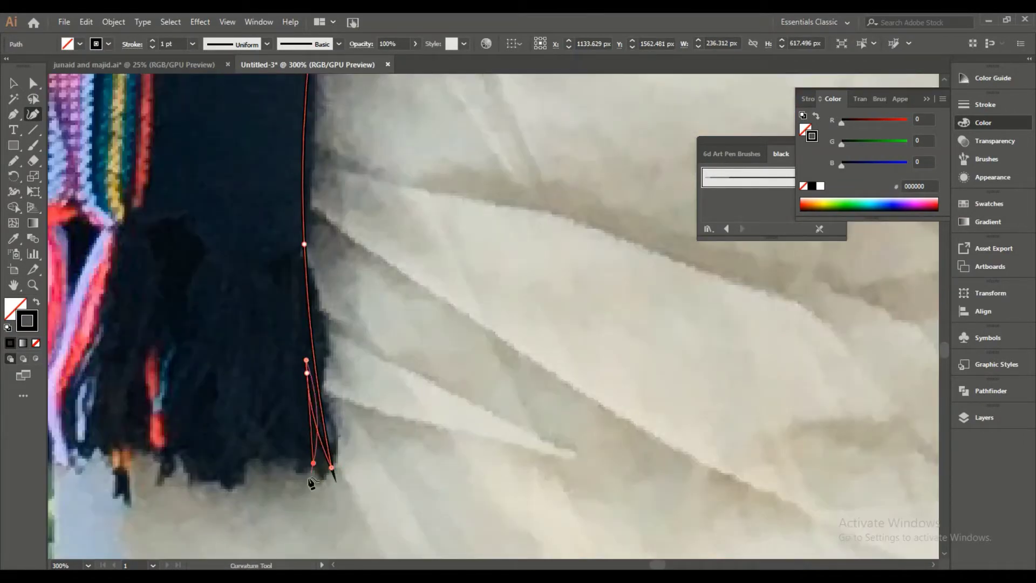
left_click(297, 412)
Trace the right fringe bottom and up the right shawl panel, then finish the shawl path.
scroll(288, 376, "down", 2)
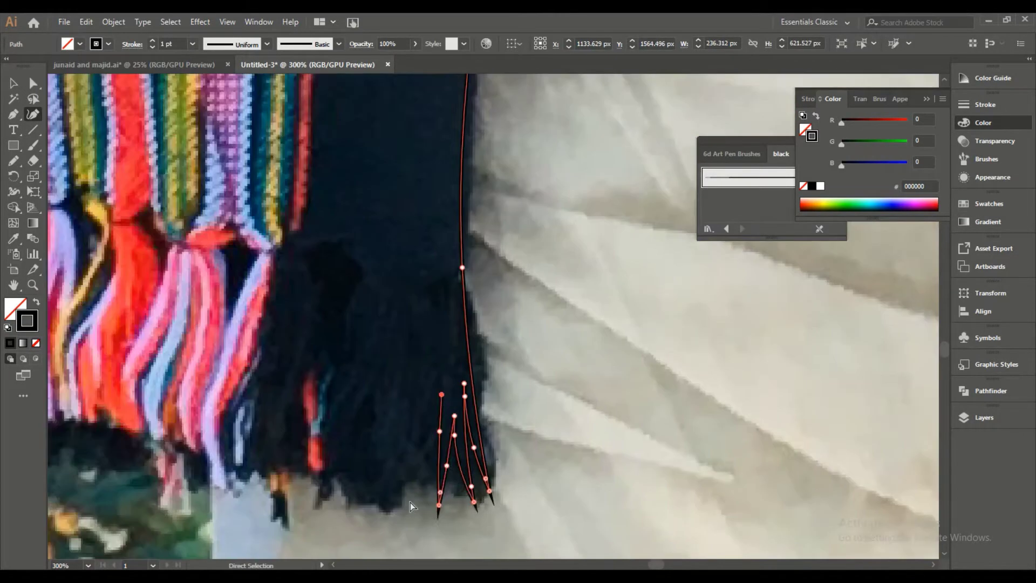
scroll(410, 503, "down", 1)
scroll(410, 503, "up", 1)
scroll(473, 413, "down", 3)
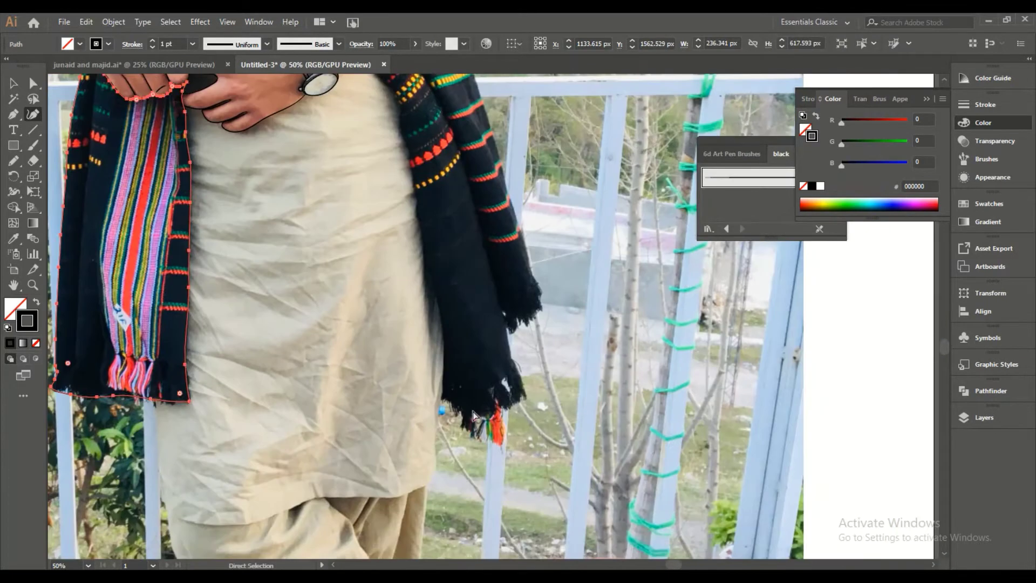
scroll(356, 334, "up", 2)
scroll(356, 333, "up", 2)
scroll(324, 335, "down", 3)
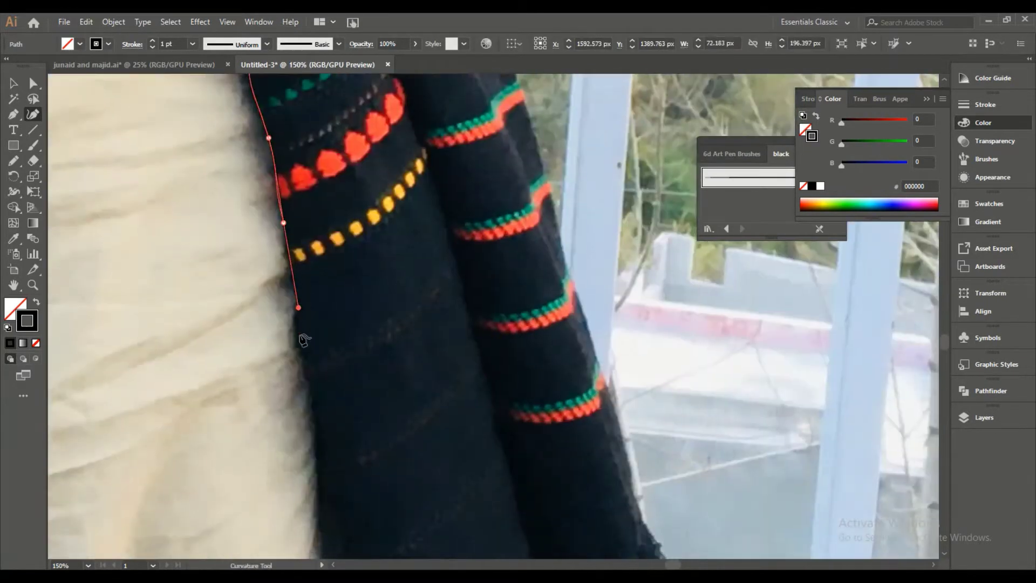
scroll(301, 336, "down", 3)
scroll(296, 508, "down", 3)
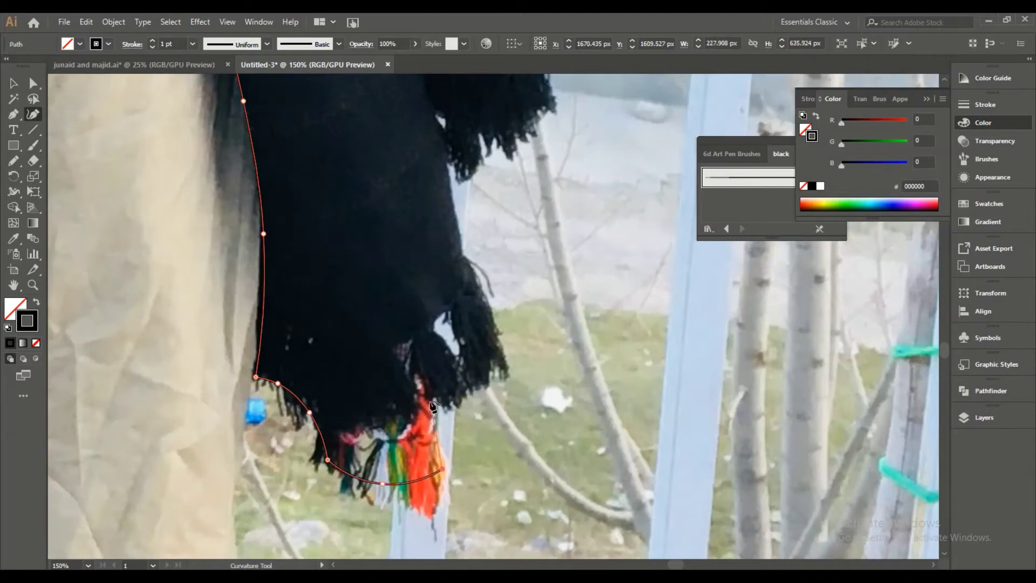
left_click(462, 220)
left_click_drag(463, 219, 360, 471)
left_click_drag(400, 154, 490, 382)
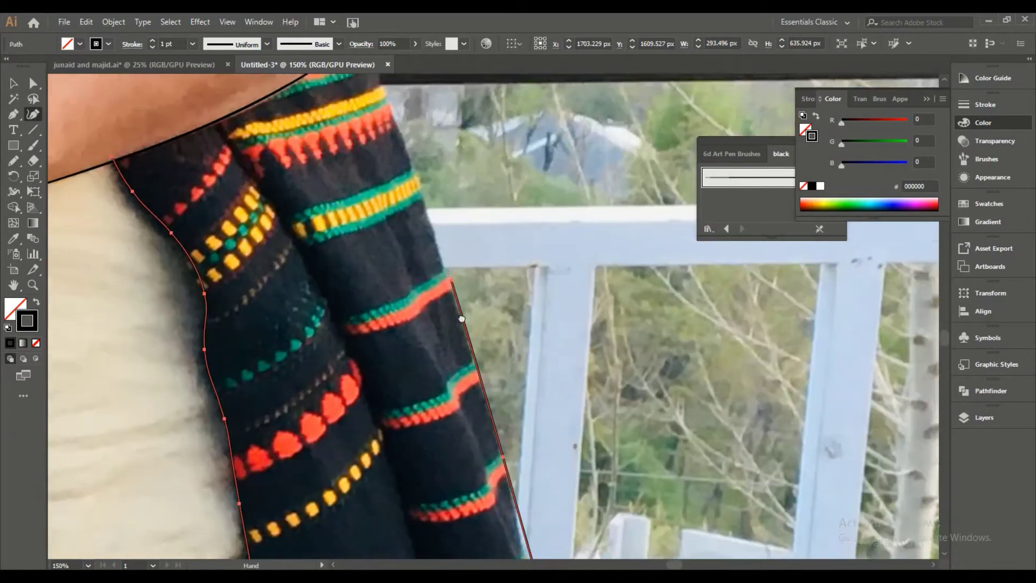
left_click_drag(435, 200, 252, 209)
scroll(252, 209, "down", 4)
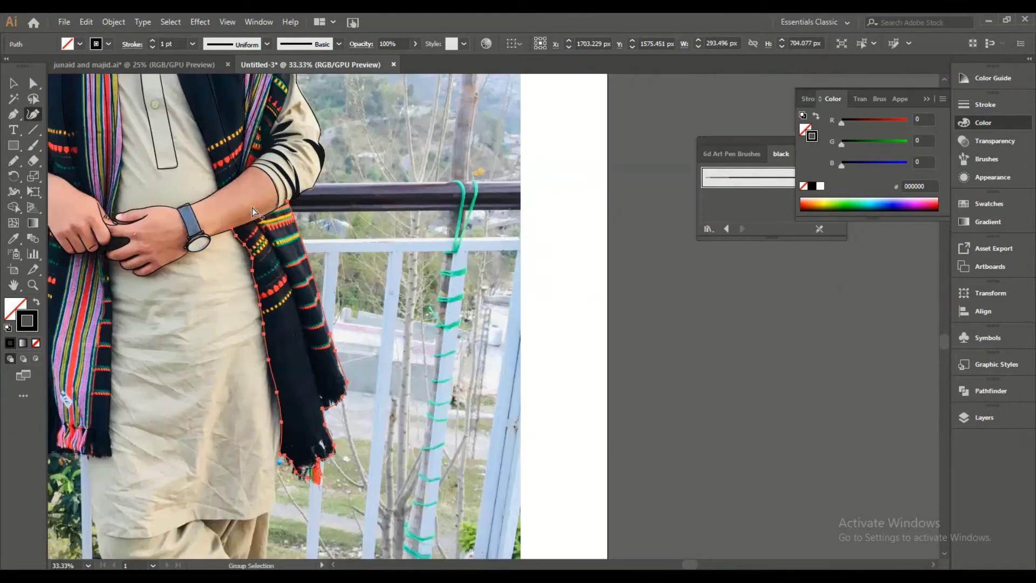
key("v")
Trace the kurta hem outline across the figure.
left_click_drag(178, 358, 402, 323)
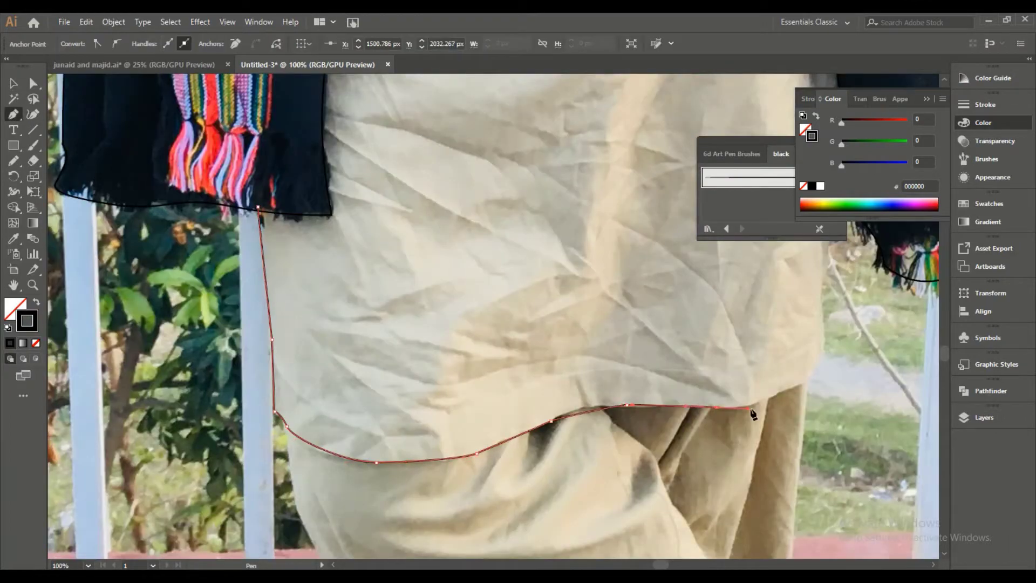
left_click_drag(753, 413, 493, 478)
key("v")
scroll(524, 337, "down", 4)
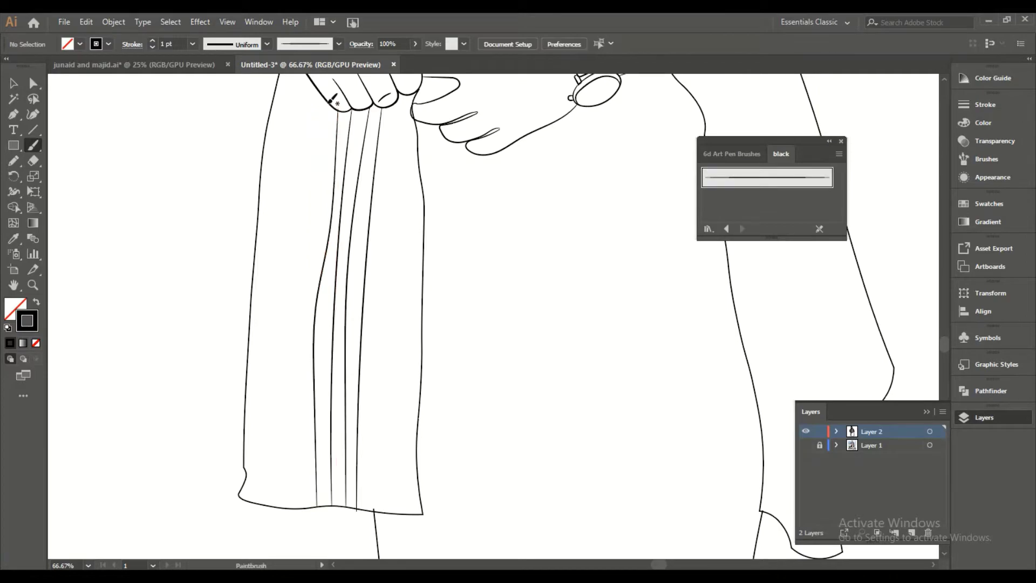
Show Layer 1's photo again and brush the tassel's top band beside the shawl.
left_click(806, 444)
scroll(371, 327, "up", 1)
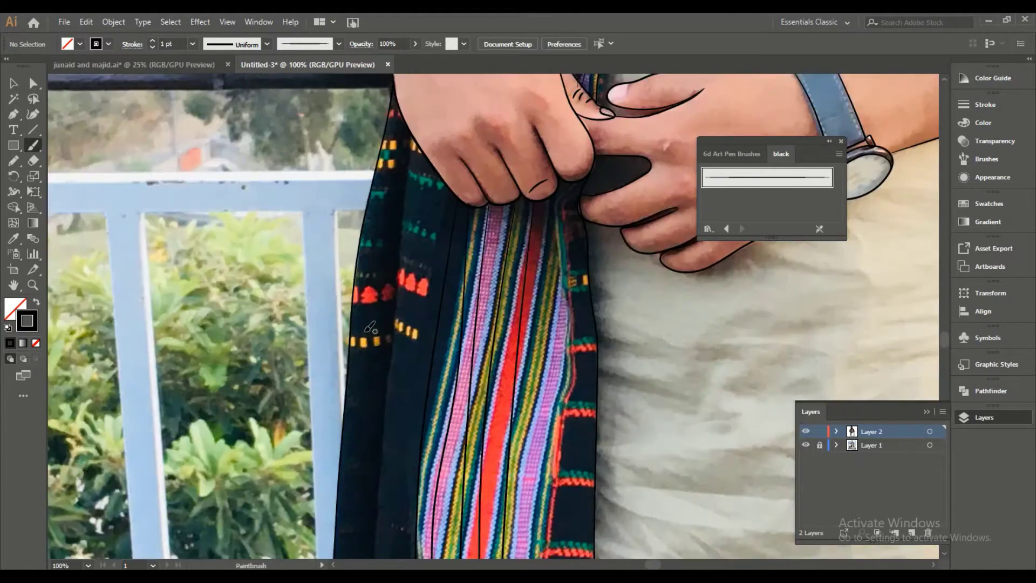
mouse_move(437, 360)
left_mouse_down()
mouse_move(372, 361)
mouse_move(317, 380)
left_mouse_up()
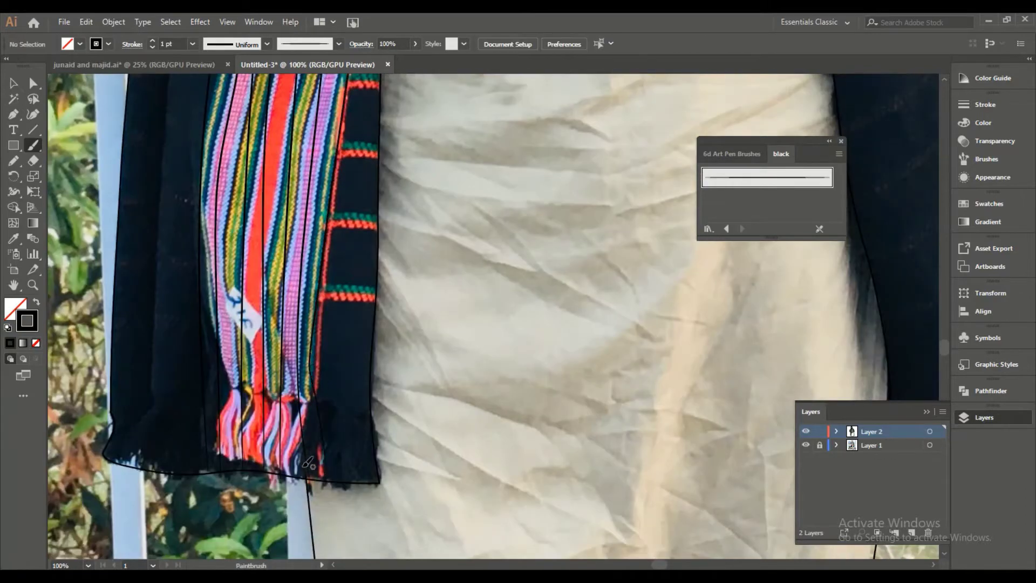
scroll(308, 463, "down", 1)
left_click_drag(414, 472, 369, 443)
scroll(467, 378, "up", 2)
left_click_drag(483, 345, 559, 344)
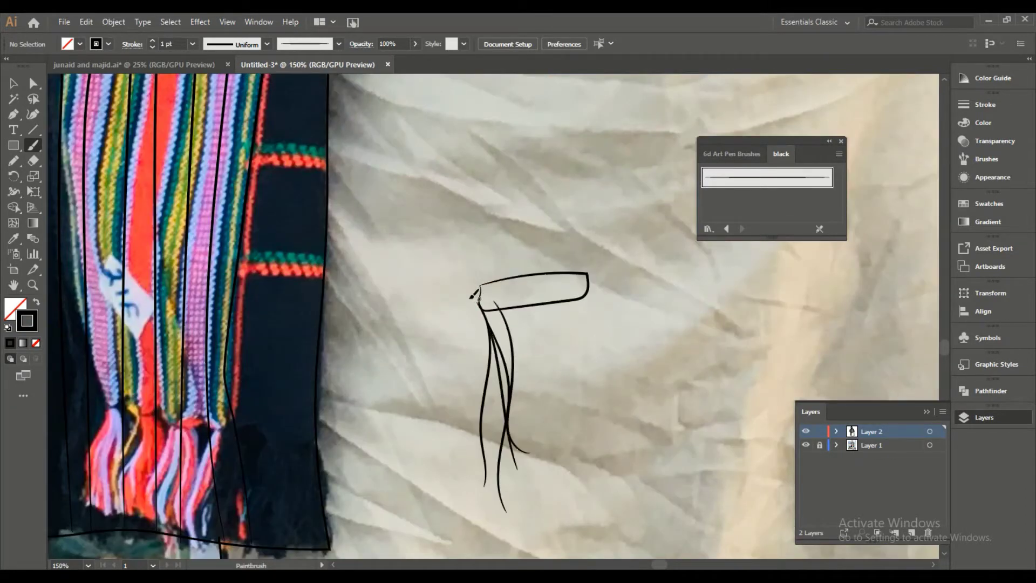
left_click_drag(474, 294, 352, 132)
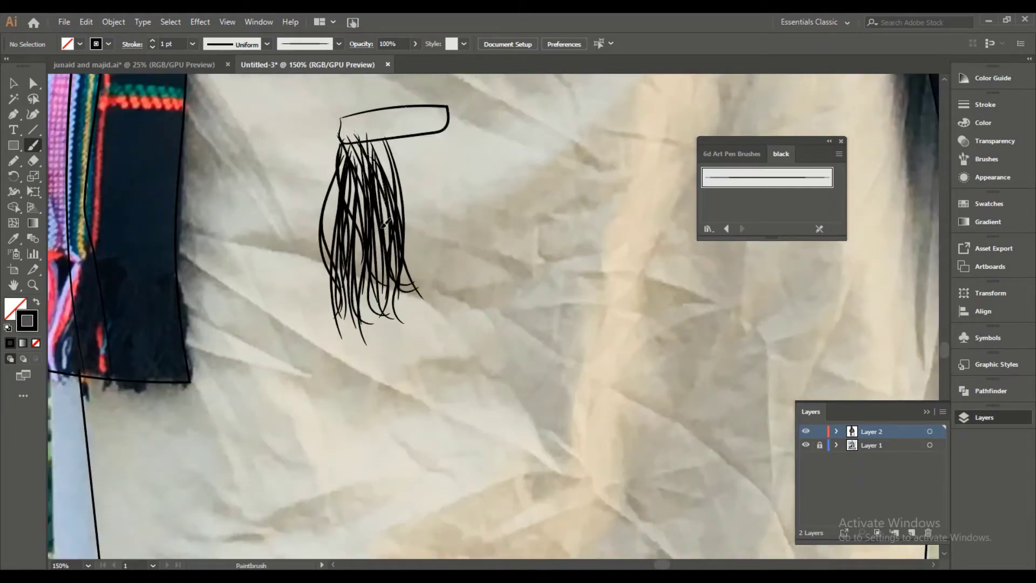
Select the tassel band together with its strands, then deselect them.
key("v")
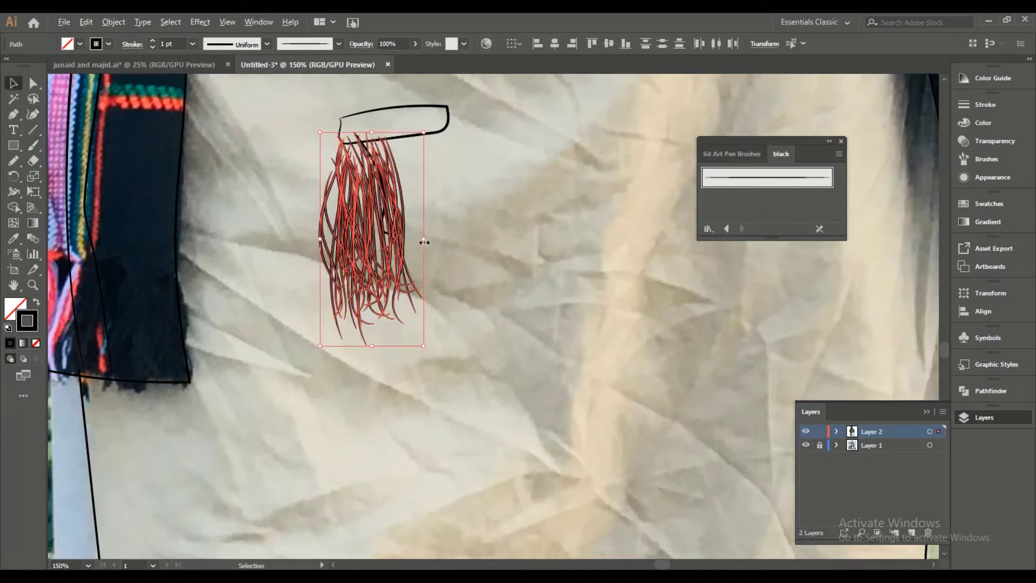
left_click(435, 127)
key("ctrl+a")
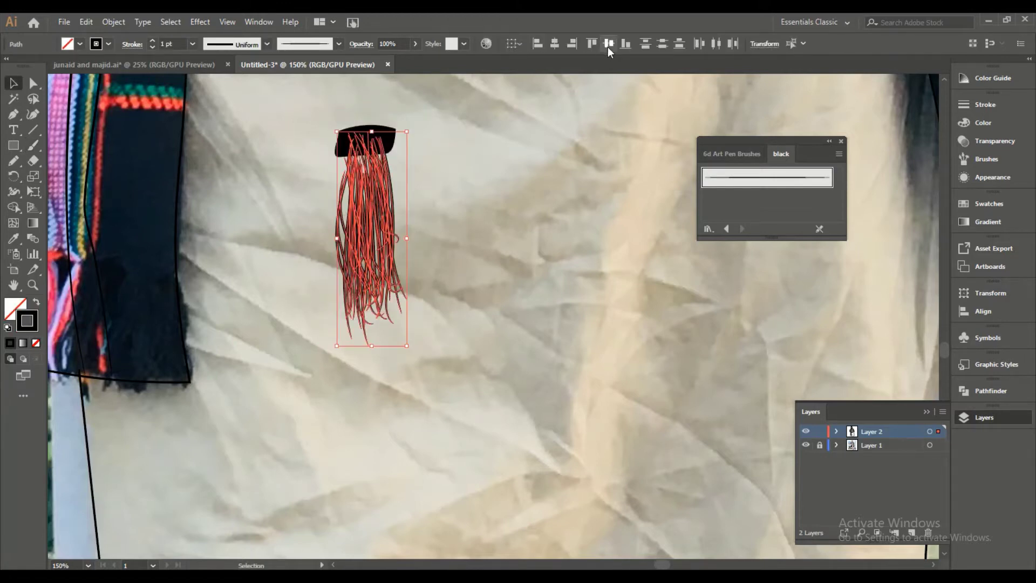
left_click(324, 115)
scroll(277, 204, "up", 2)
key("ctrl+a")
left_click(113, 21)
left_click(120, 73)
key("ctrl+shift+a")
Sample the pink from the shawl stripes with the Eyedropper.
key("i")
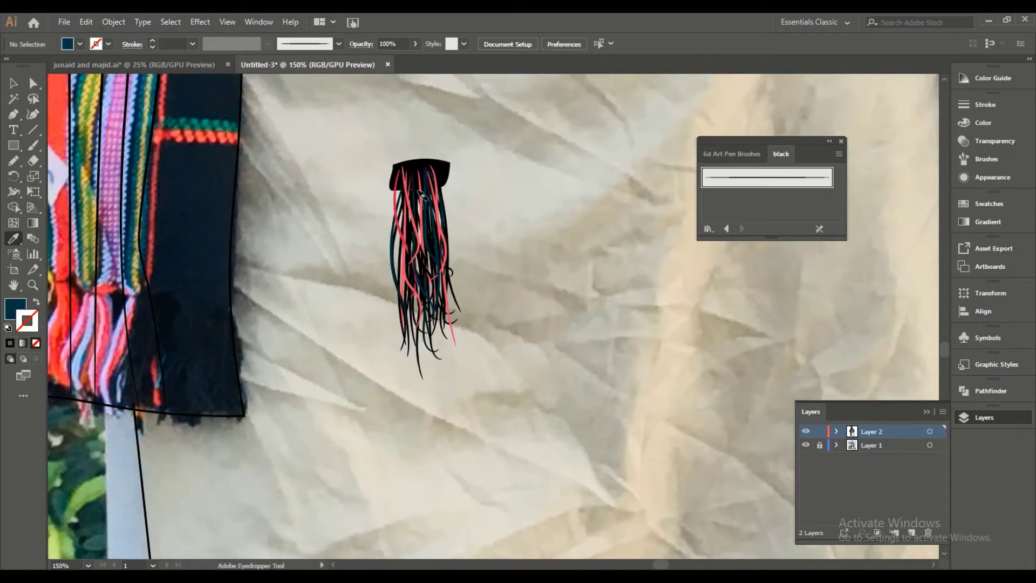
scroll(410, 266, "up", 2)
scroll(384, 294, "down", 5)
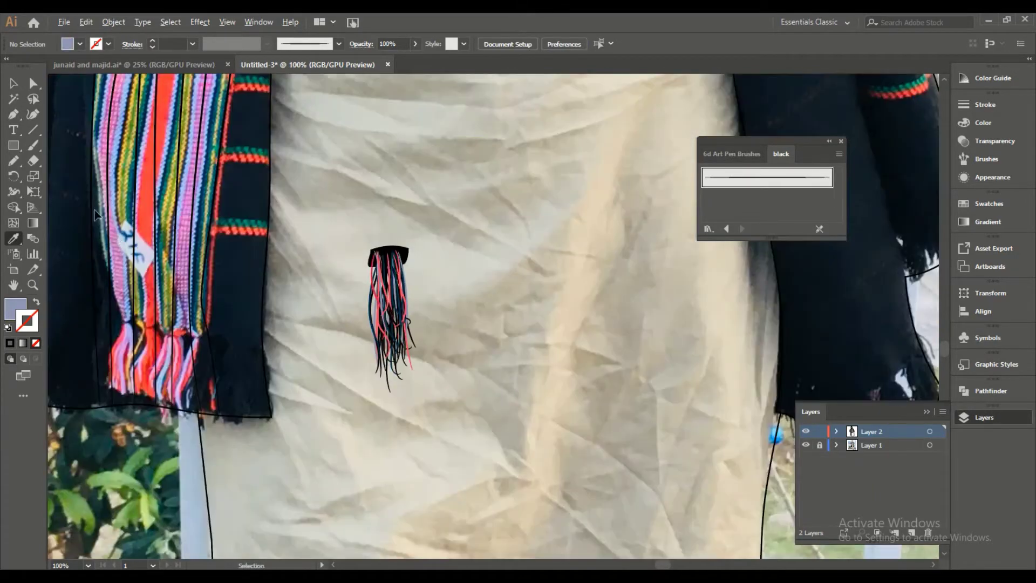
scroll(315, 236, "up", 4)
left_click(315, 236)
scroll(686, 408, "up", 4)
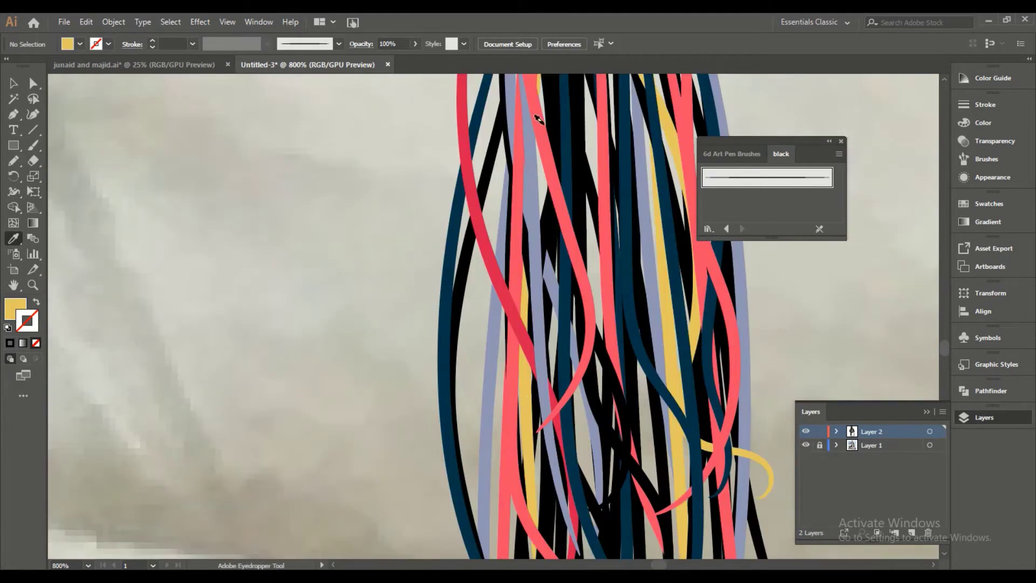
scroll(224, 270, "down", 2)
scroll(556, 378, "down", 2)
scroll(469, 266, "up", 2)
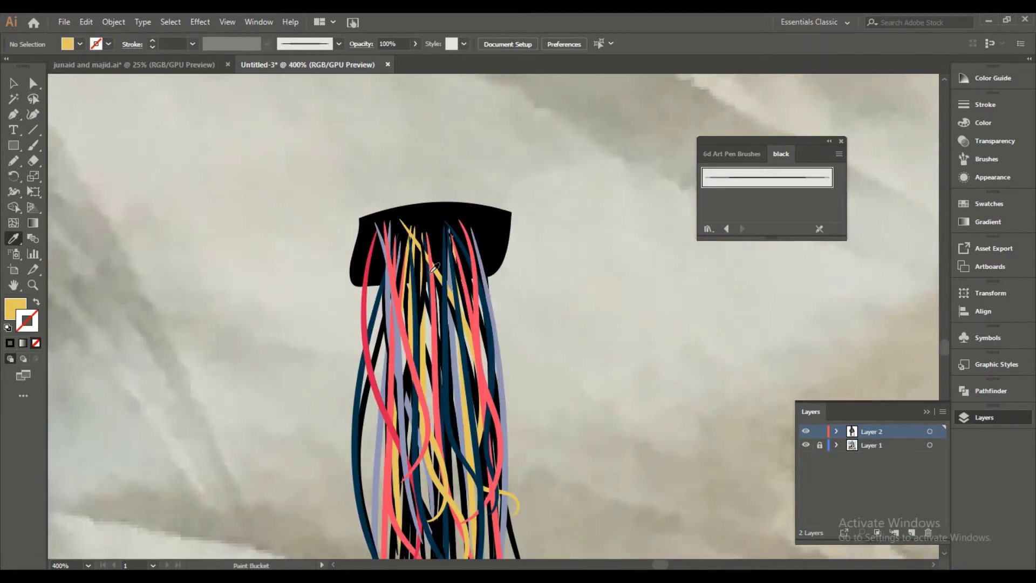
Select the coloured strand group and move it under the shawl's hem.
left_click(414, 227, "ctrl")
left_click_drag(571, 276, 558, 271)
right_click(446, 227)
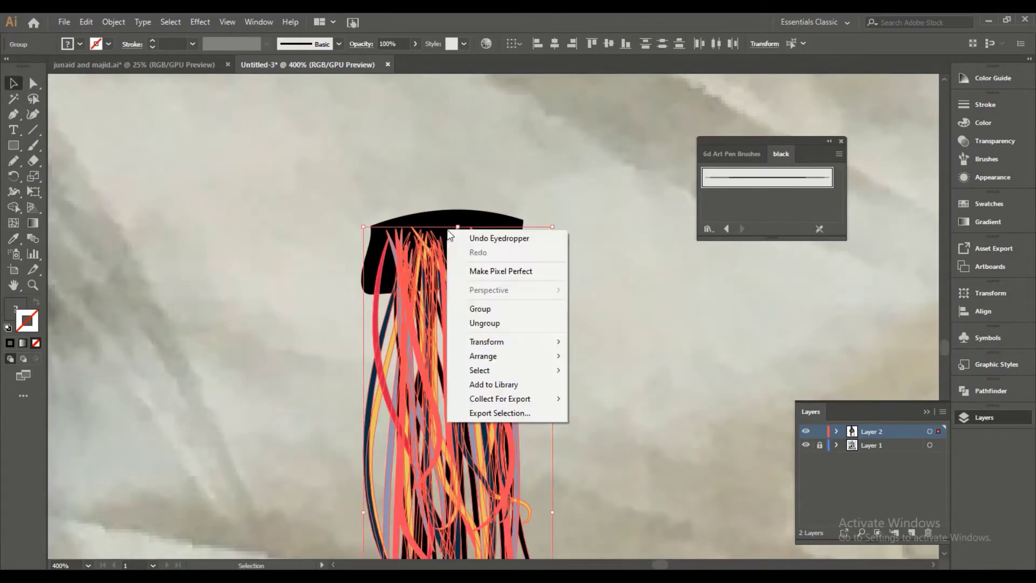
scroll(382, 209, "up", 2)
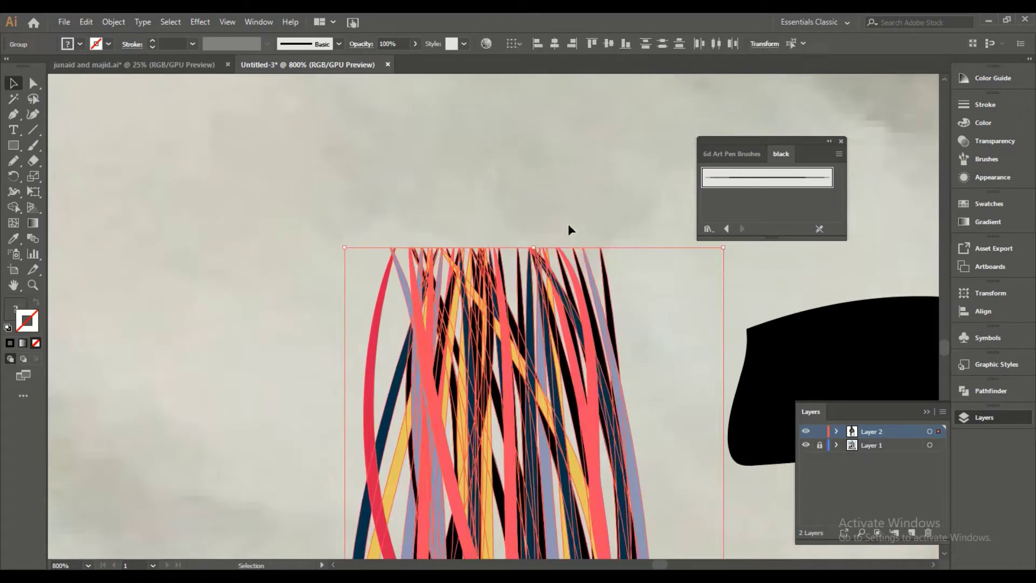
key("a")
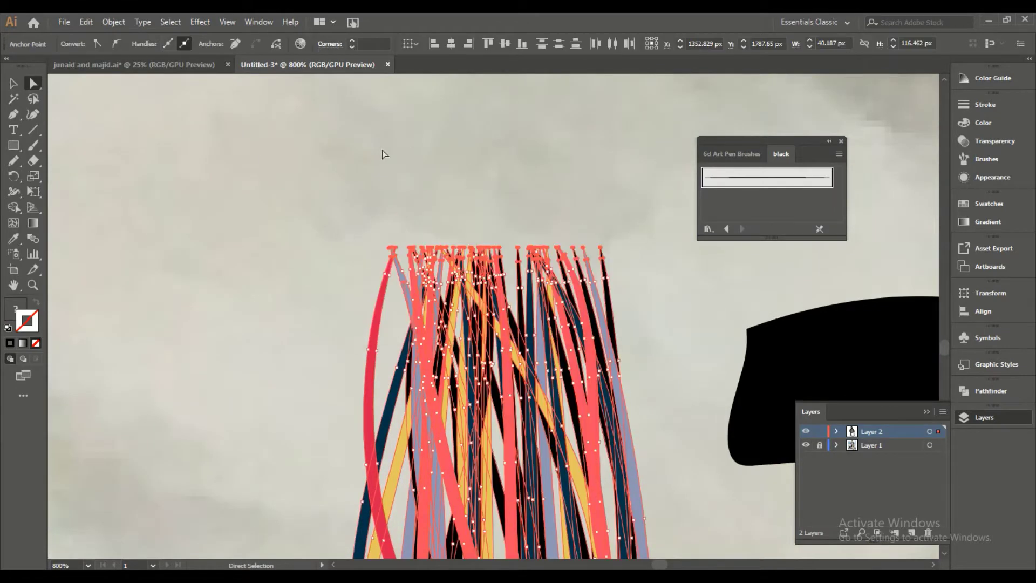
scroll(432, 252, "down", 2)
key("ctrl+z")
key("ctrl+z")
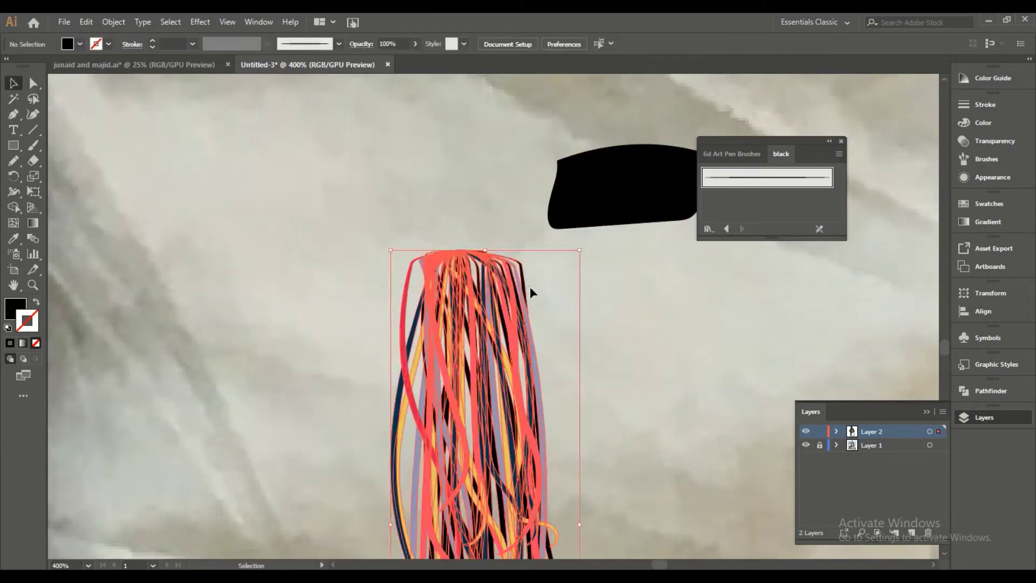
scroll(281, 271, "down", 2)
key("g")
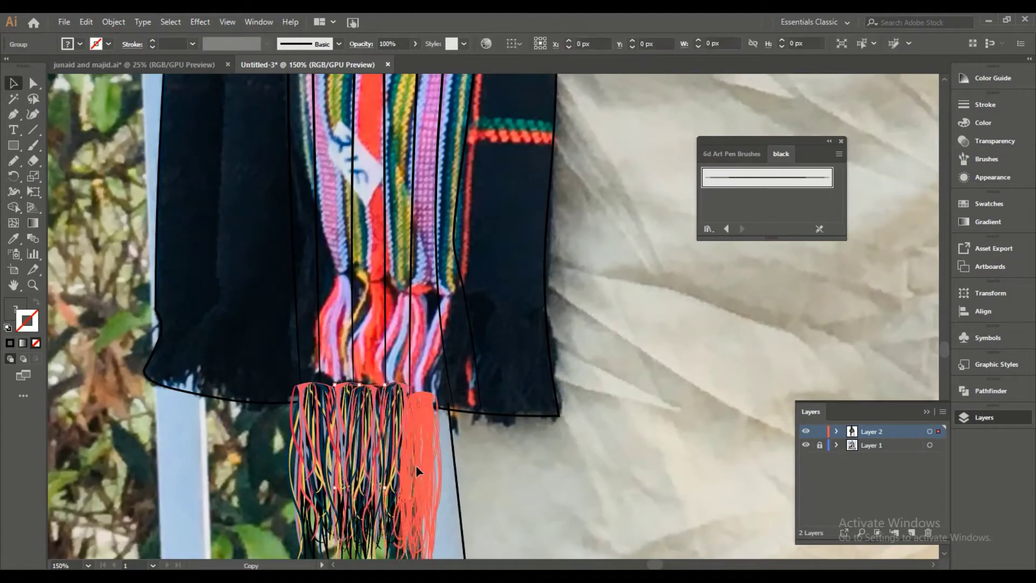
left_click_drag(397, 464, 672, 373)
scroll(672, 373, "down", 2)
key("ctrl+shift+a")
Place two more copies of the tassel strands along the shawl fringe.
mouse_move(658, 334)
left_mouse_down()
mouse_move(475, 429)
mouse_move(527, 427)
mouse_move(227, 410)
mouse_move(154, 394)
mouse_move(439, 409)
mouse_move(341, 372)
mouse_move(486, 400)
mouse_move(643, 376)
mouse_move(717, 410)
left_mouse_up()
left_click(492, 527)
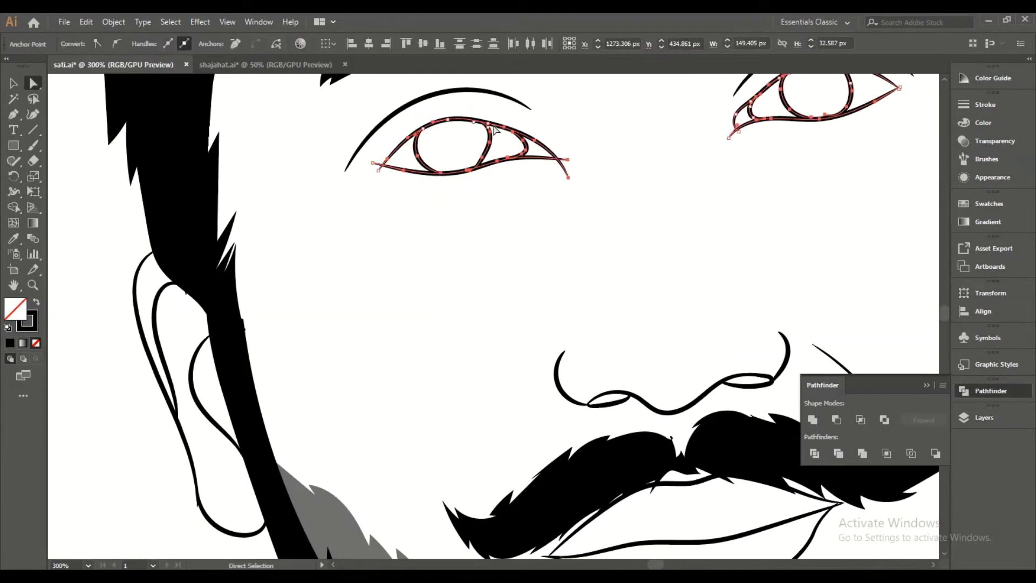
Delete the grey beard shading from the portrait.
left_click(113, 21)
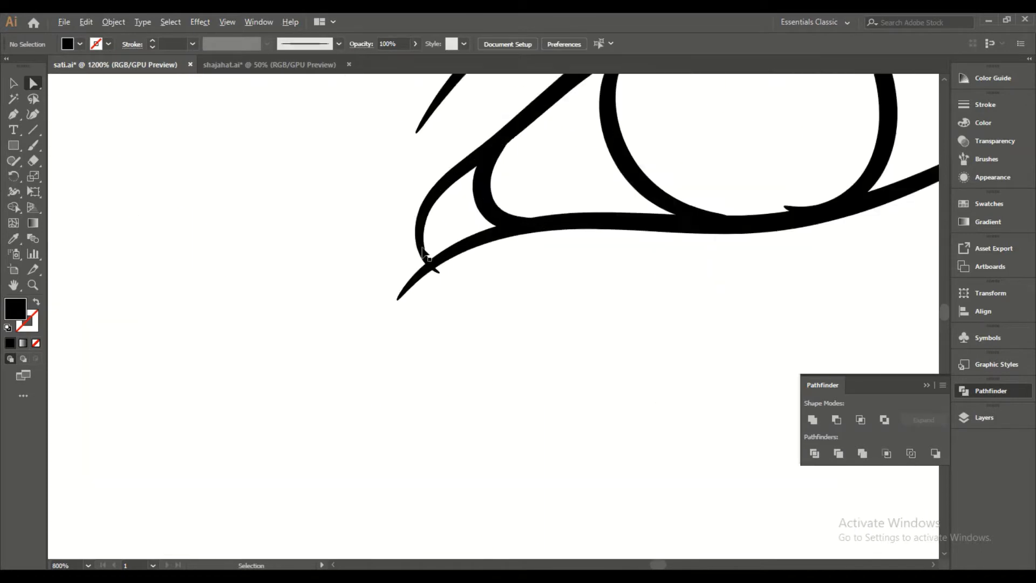
key("v")
left_click(308, 285)
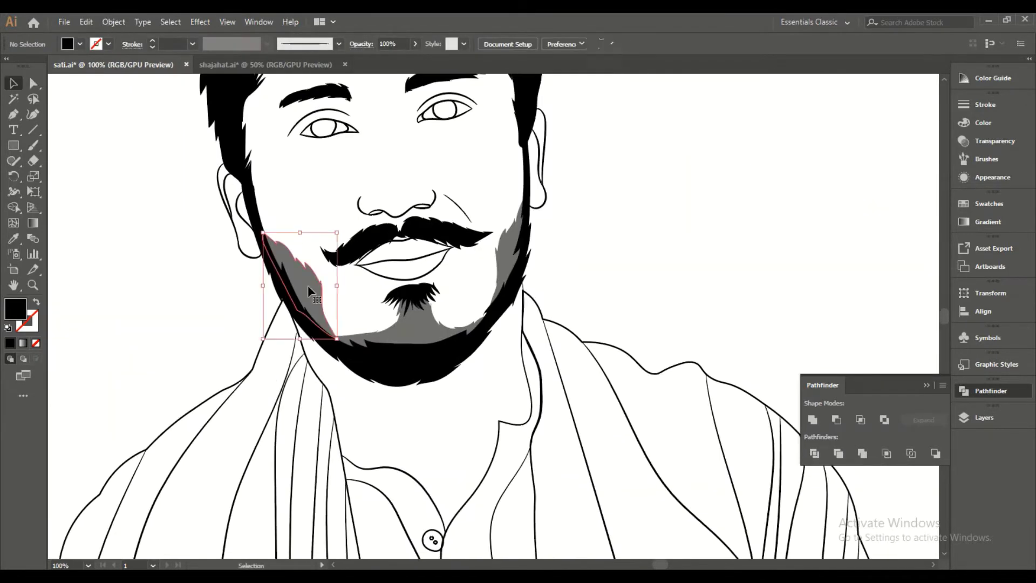
key("Delete")
key("ctrl+minus")
key("ctrl+minus")
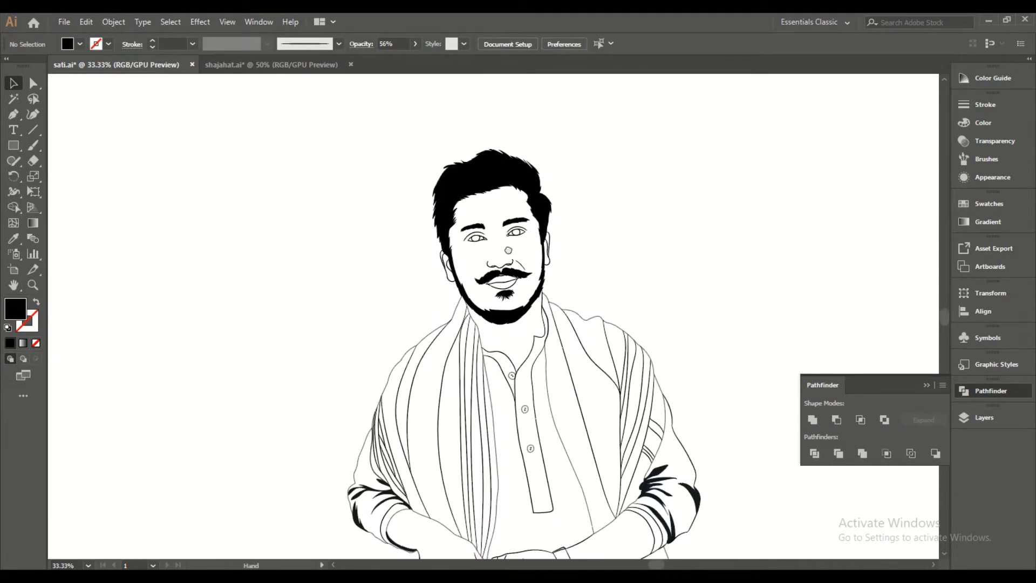
Select all the traced artwork and merge it with Pathfinder Merge.
key("ctrl+a")
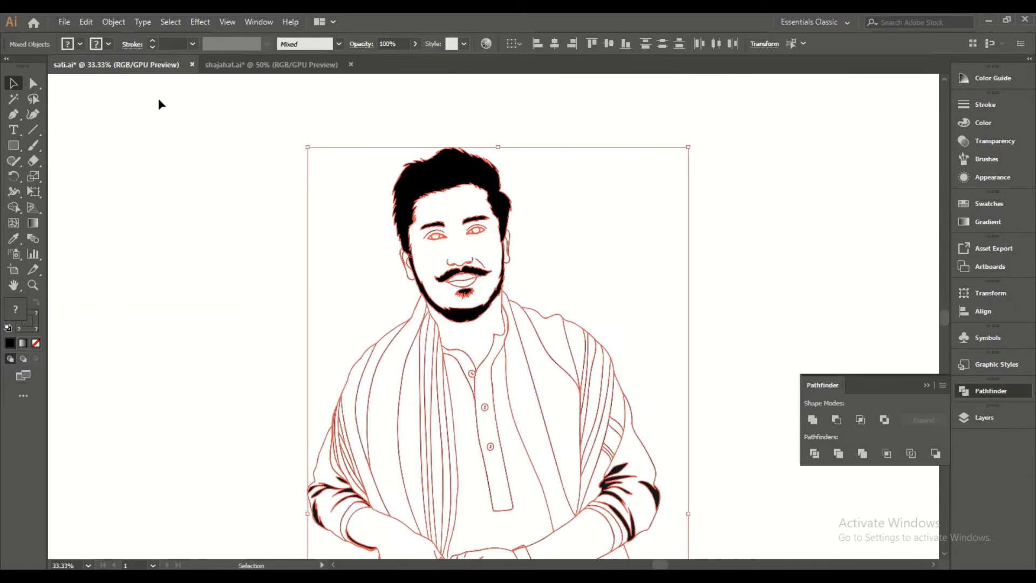
left_click(113, 22)
left_click(139, 69)
left_click(863, 454)
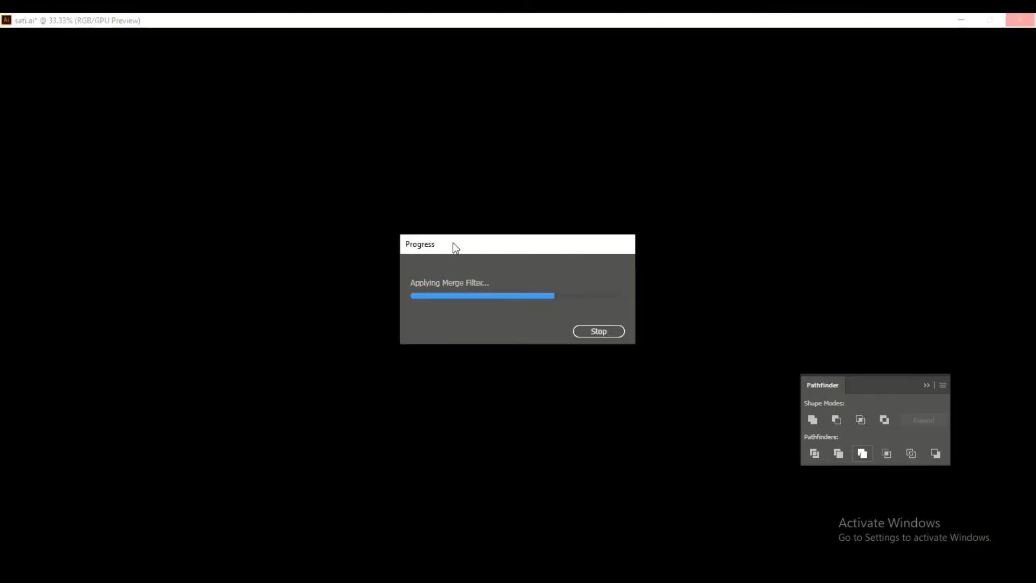
key("ctrl+minus")
key("ctrl+minus")
key("ctrl+shift+a")
Set the fill to peach FCE5BE and draw a rectangle covering the whole figure.
key("F7")
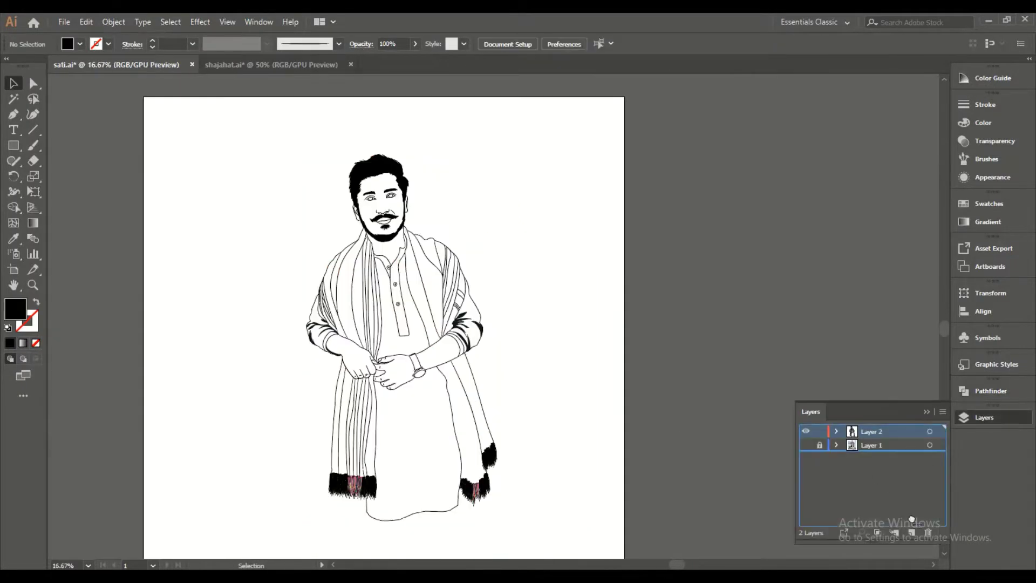
double_click(15, 308)
left_click(517, 297)
left_click(784, 298)
left_click_drag(280, 137, 522, 531)
Send the peach rectangle to the back behind the artwork.
right_click(462, 140)
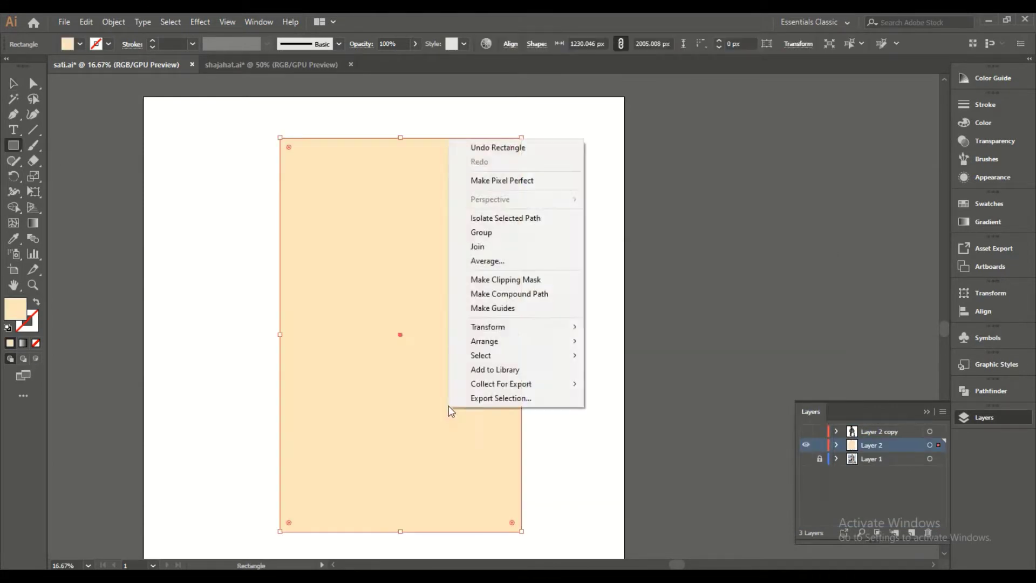
key("ctrl+shift+bracketleft")
double_click(15, 309)
key("Escape")
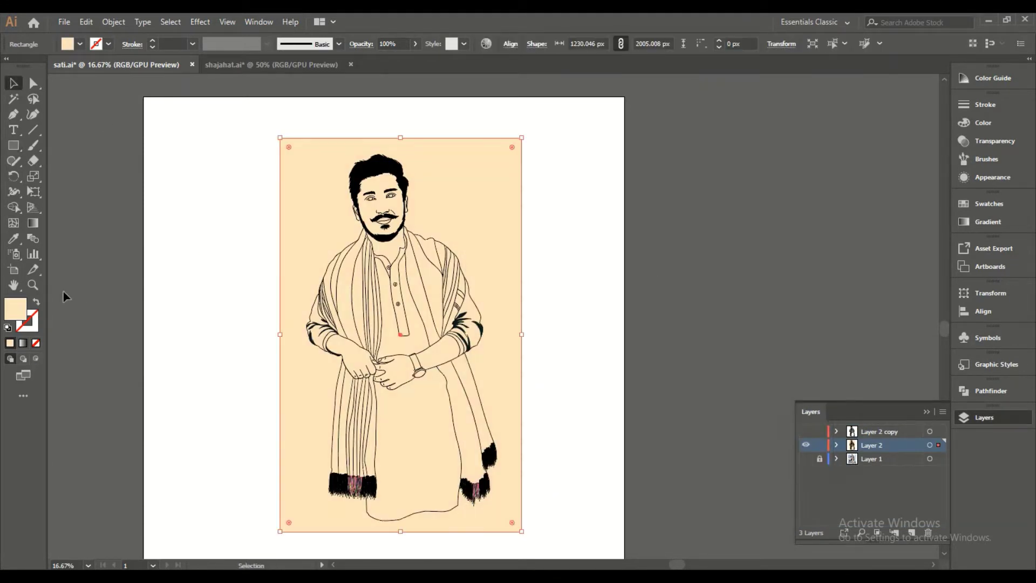
double_click(15, 309)
left_click(785, 298)
Trim the peach rectangle with Pathfinder, then isolate the group and select the kurta.
left_click(991, 390)
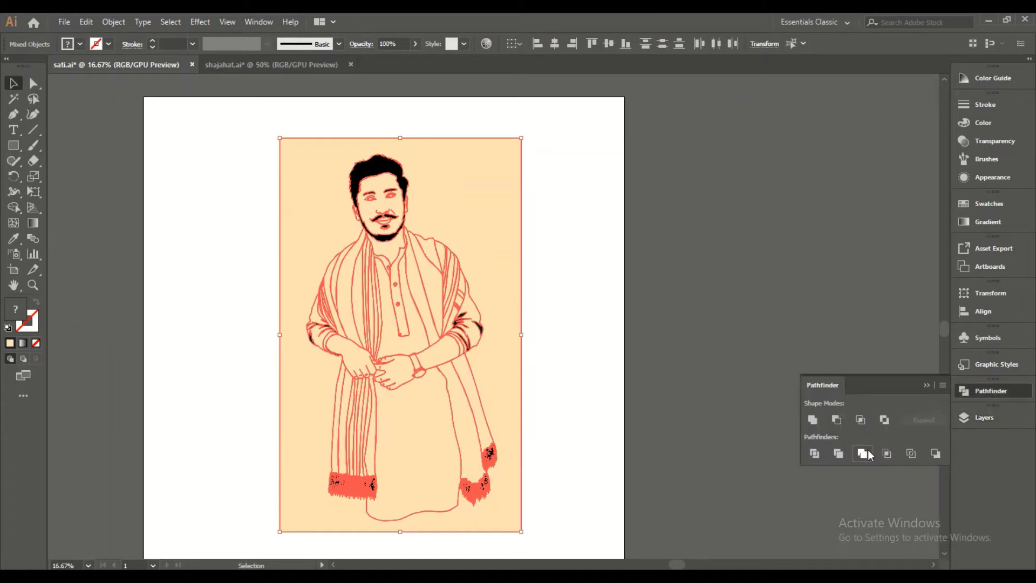
left_click(813, 419)
double_click(517, 211)
left_click(328, 427)
key("ctrl+equal")
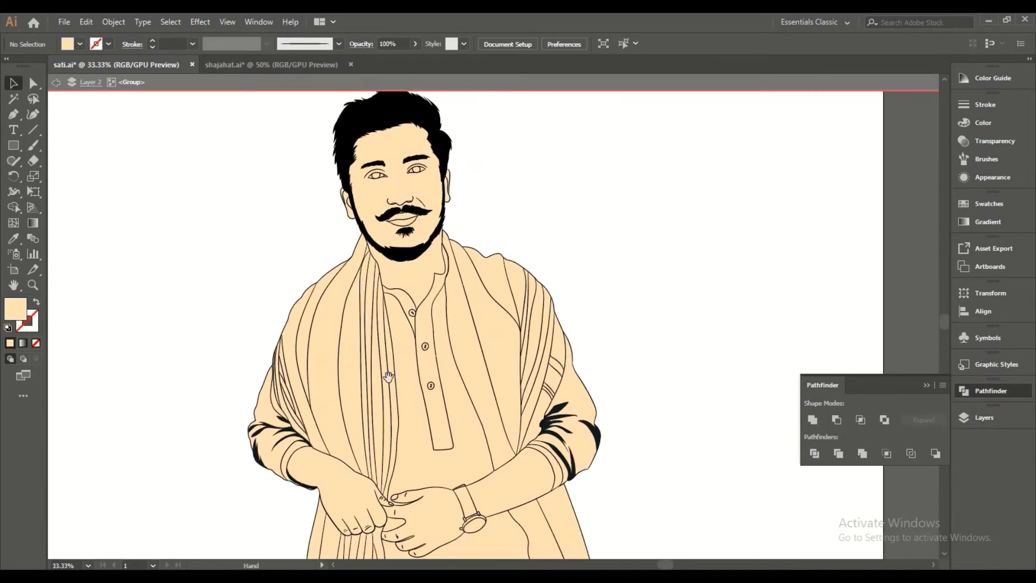
key("ctrl+equal")
Fill the kurta with an olive-grey colour from the Color Picker.
double_click(15, 309)
left_click(507, 326)
left_click(664, 456)
left_click_drag(663, 456, 664, 434)
left_click(557, 327)
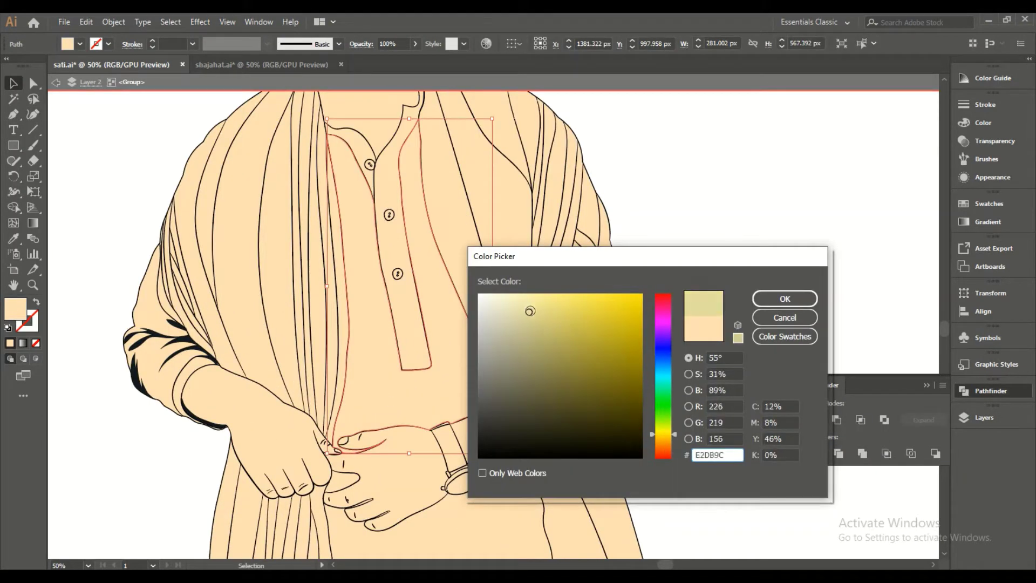
left_click(785, 298)
double_click(15, 308)
left_click(511, 340)
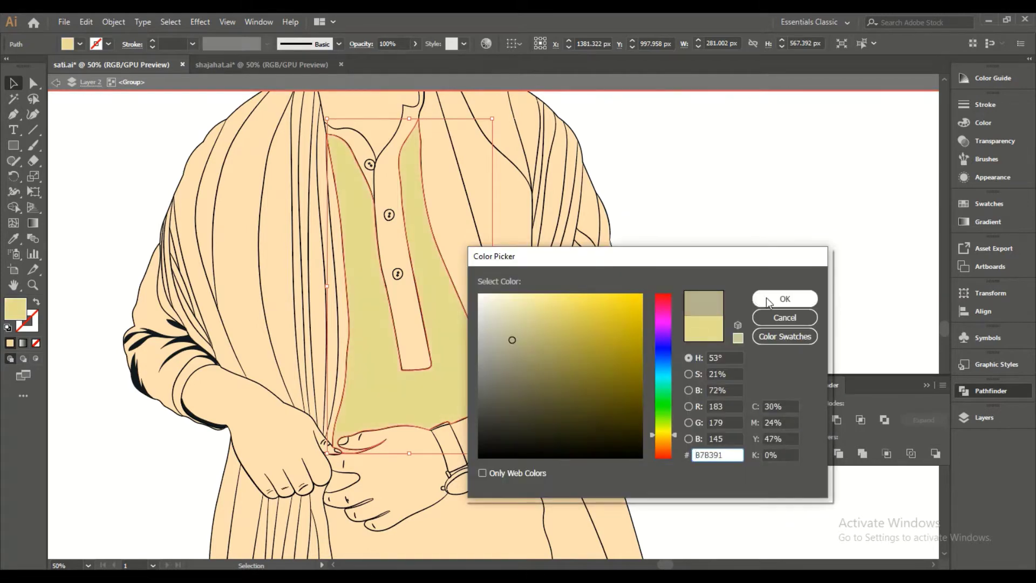
left_click(785, 299)
key("ctrl+equal")
key("ctrl+equal")
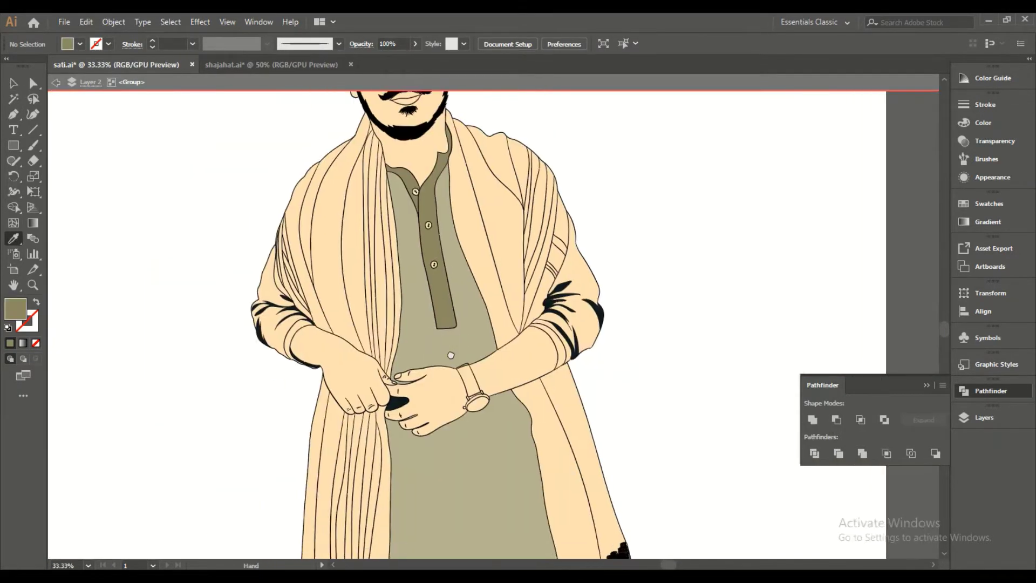
Sample black for the placket and cuffs, and choose a reddish-brown for the lips.
left_click(431, 324)
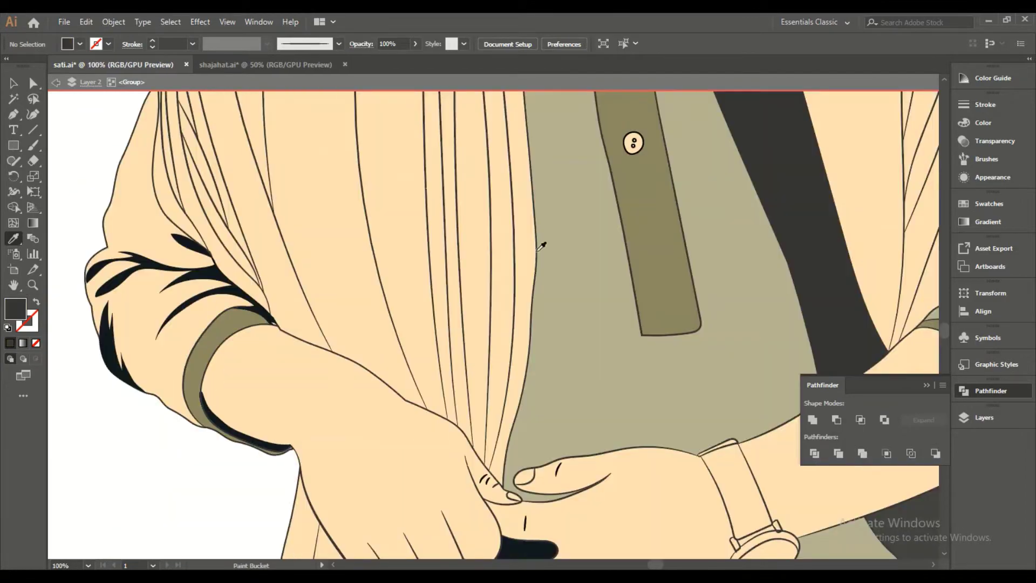
key("ctrl+minus")
key("ctrl+minus")
key("ctrl+minus")
left_click_drag(270, 342, 317, 473)
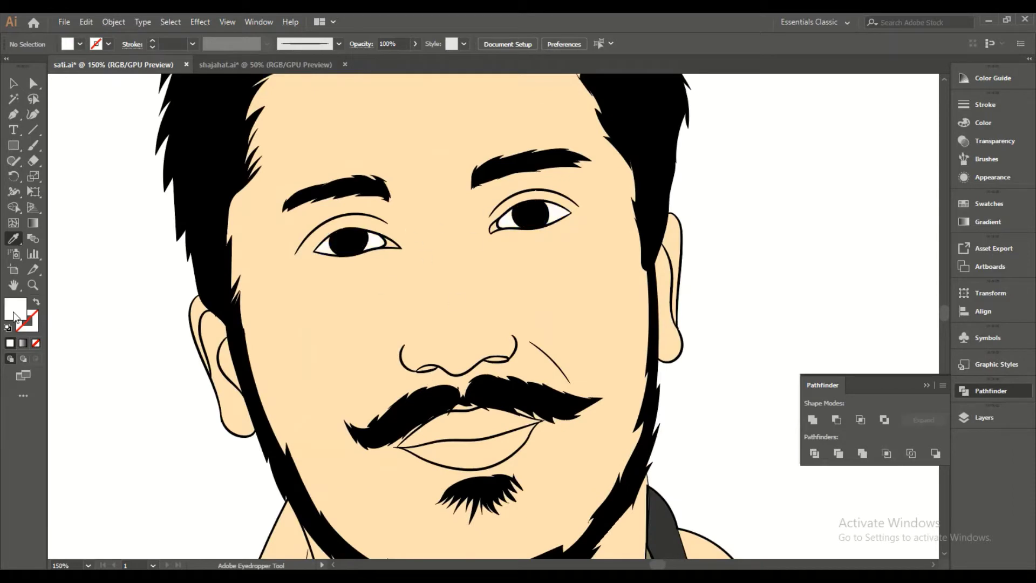
double_click(14, 317)
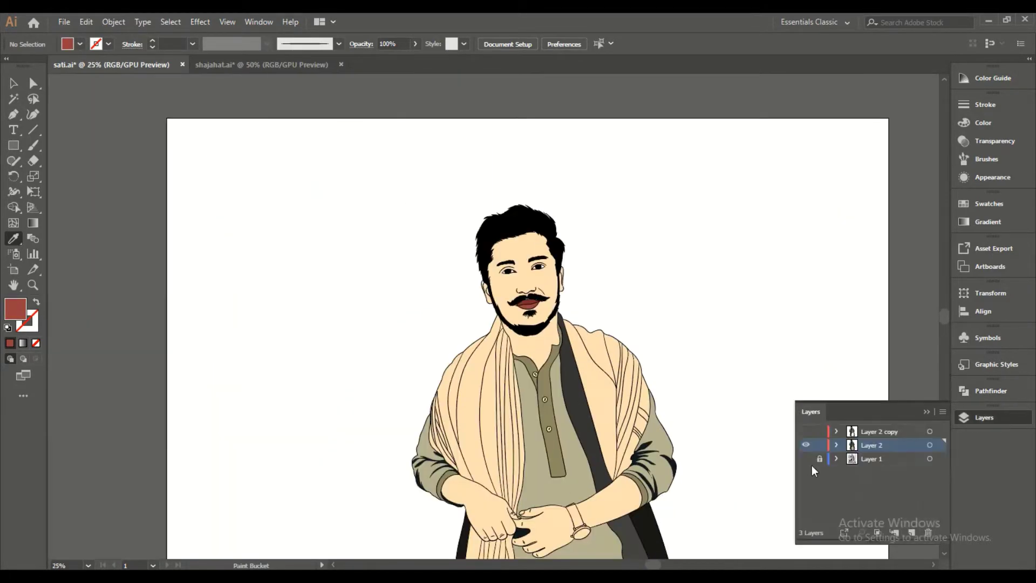
Show the reference photo layer and sample the shawl's dark green from it.
left_click(820, 459)
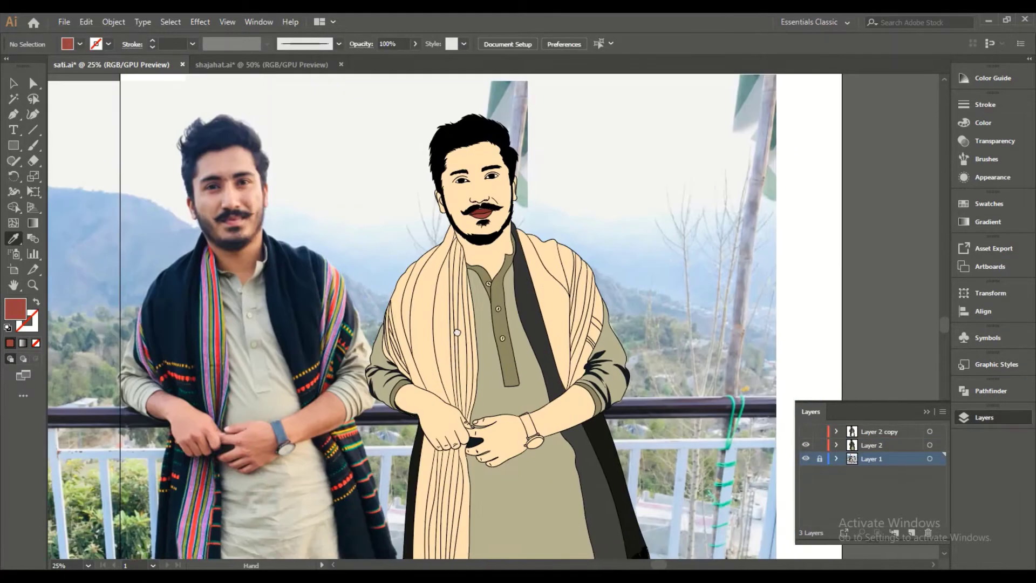
scroll(485, 324, "down", 5)
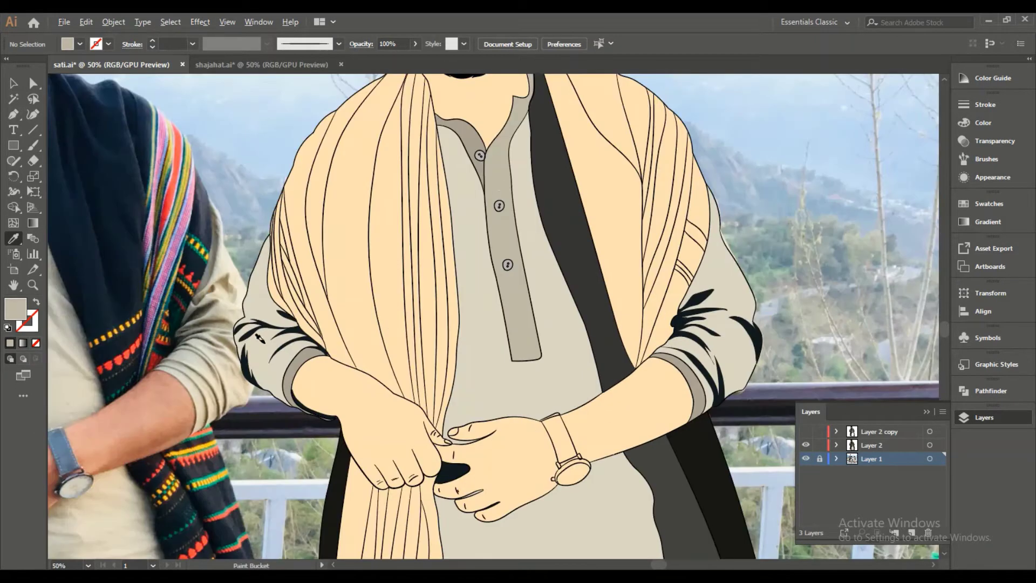
scroll(583, 245, "down", 1)
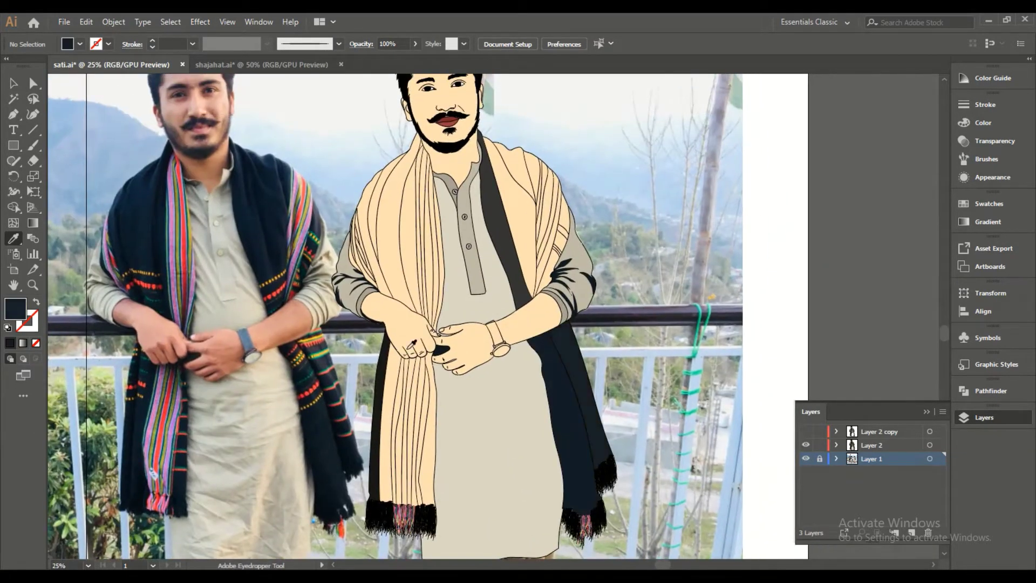
scroll(358, 155, "up", 1)
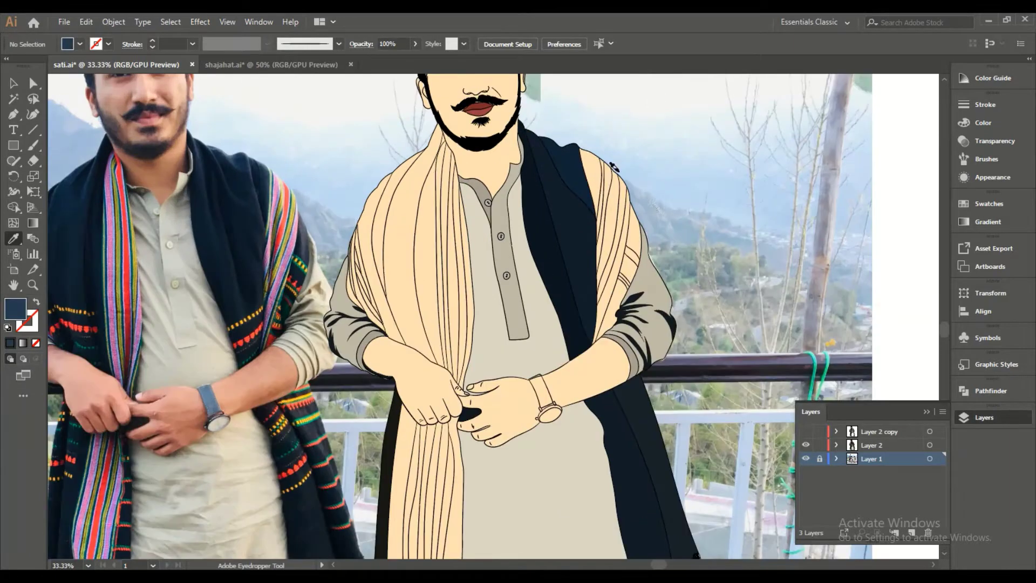
scroll(317, 242, "up", 1)
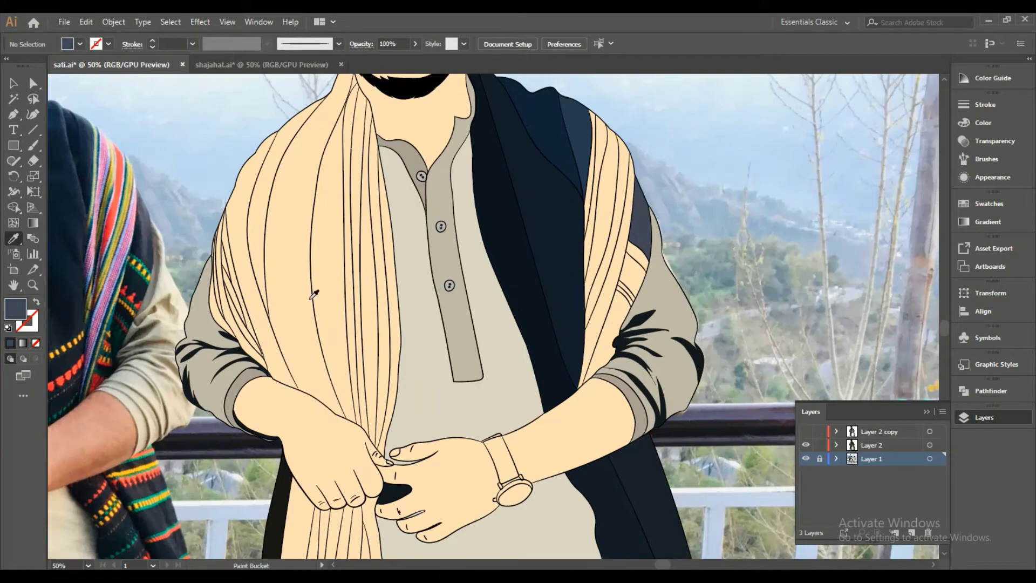
left_click(153, 305)
scroll(153, 305, "down", 2)
scroll(489, 291, "up", 4)
scroll(489, 286, "down", 4)
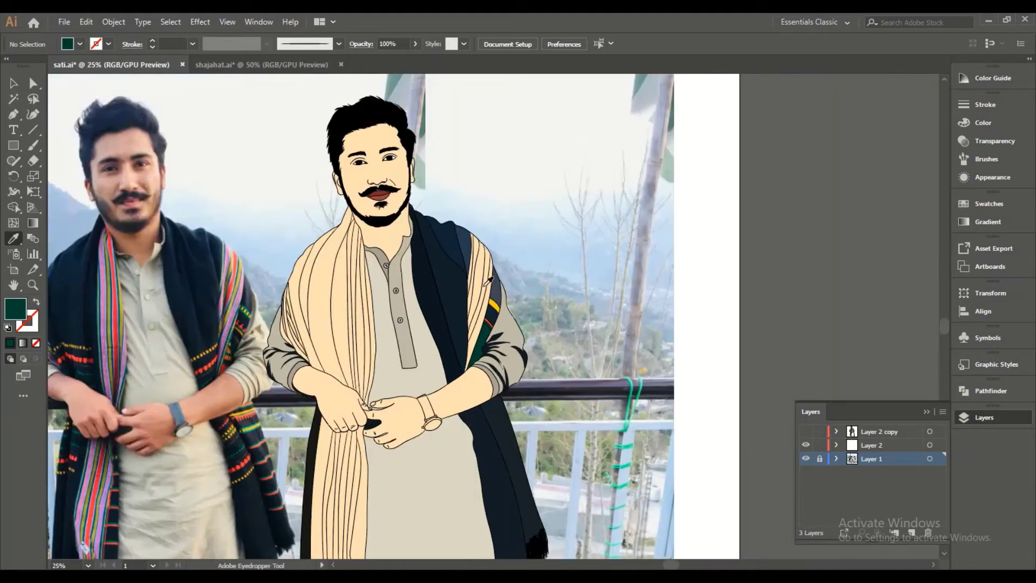
Sample red, yellow, pink and dark teal from the photo for the shawl stripes.
scroll(489, 282, "up", 5)
left_click(457, 300)
left_click(520, 300)
scroll(520, 301, "down", 4)
left_click(75, 313)
scroll(98, 306, "up", 6)
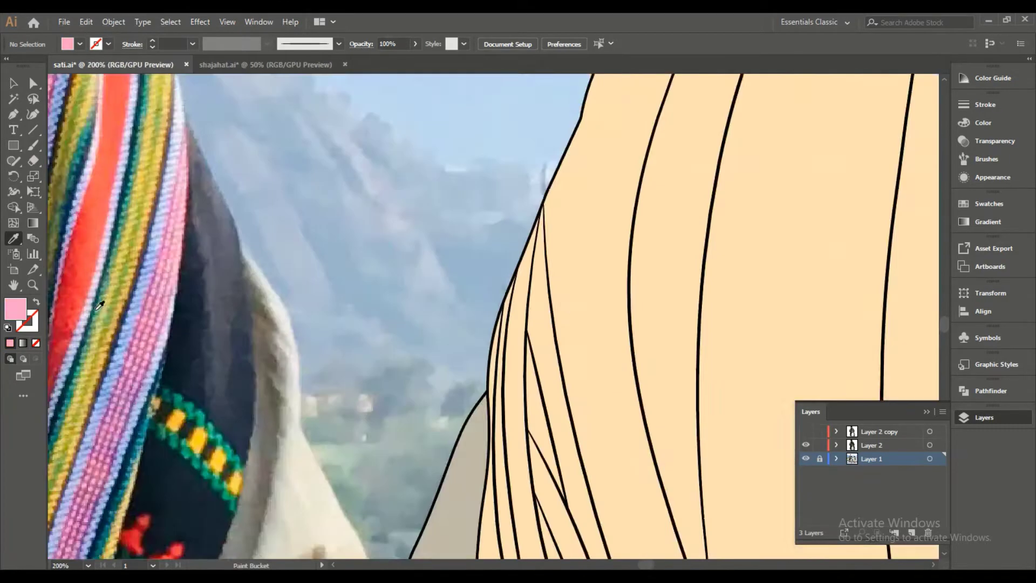
scroll(99, 306, "down", 6)
left_click(567, 438)
scroll(756, 378, "up", 4)
scroll(756, 378, "down", 4)
scroll(406, 249, "up", 1)
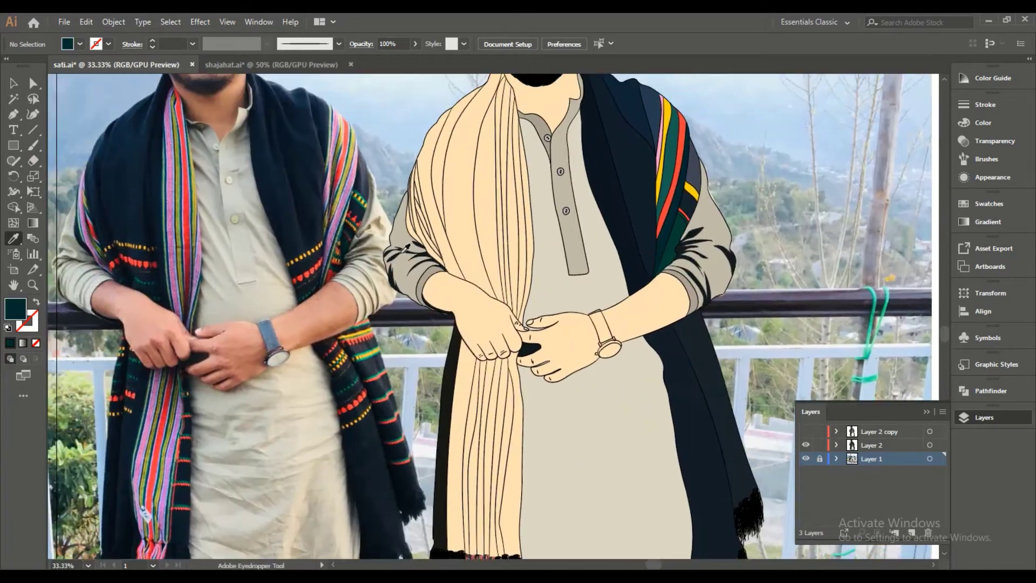
scroll(405, 247, "down", 1)
scroll(397, 253, "up", 4)
Fill more shawl stripes with pink, red and light grey-blue sampled from the photo.
left_click(389, 258)
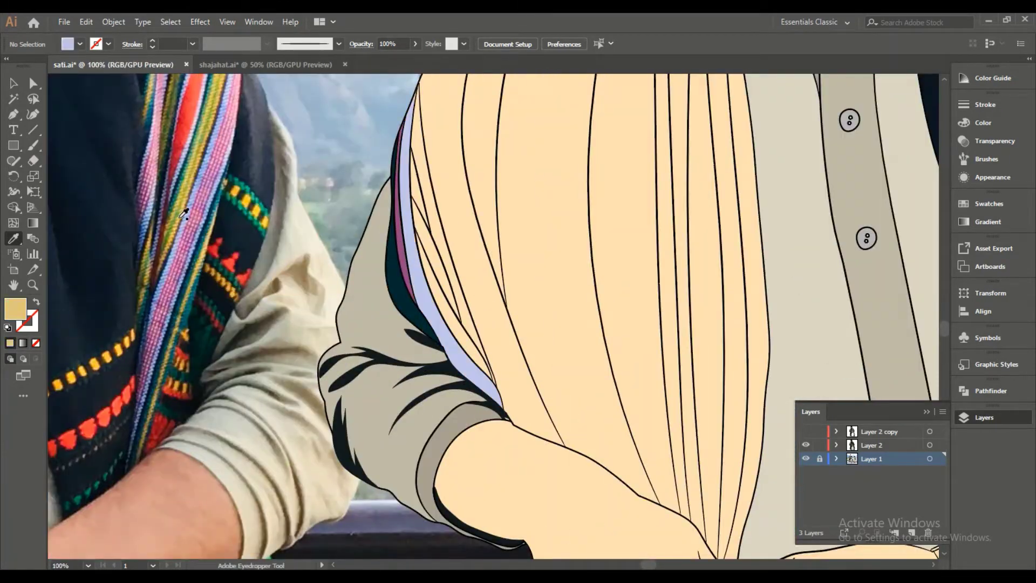
left_click(213, 151)
scroll(213, 151, "down", 3)
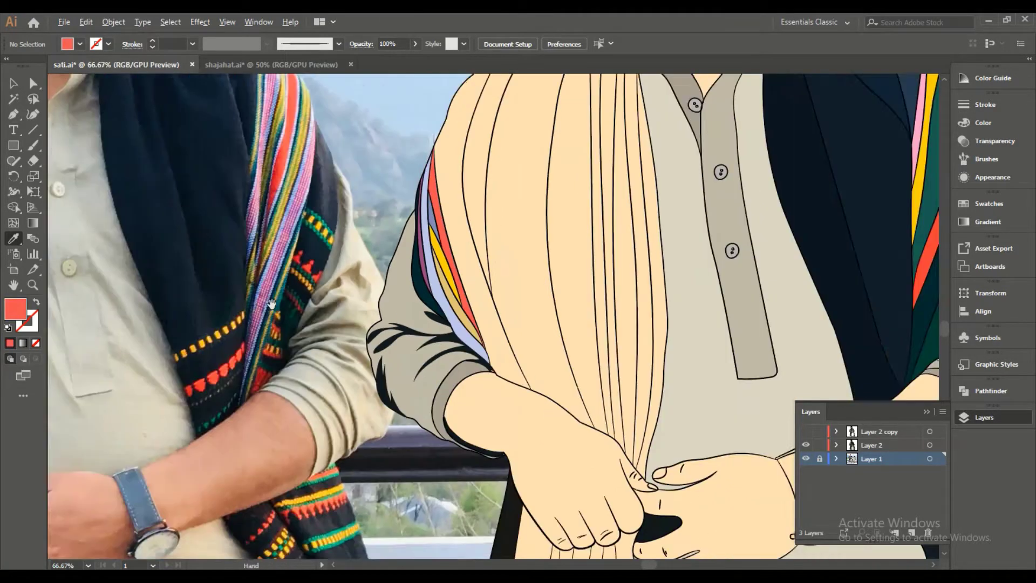
left_click(128, 286)
scroll(162, 309, "down", 1)
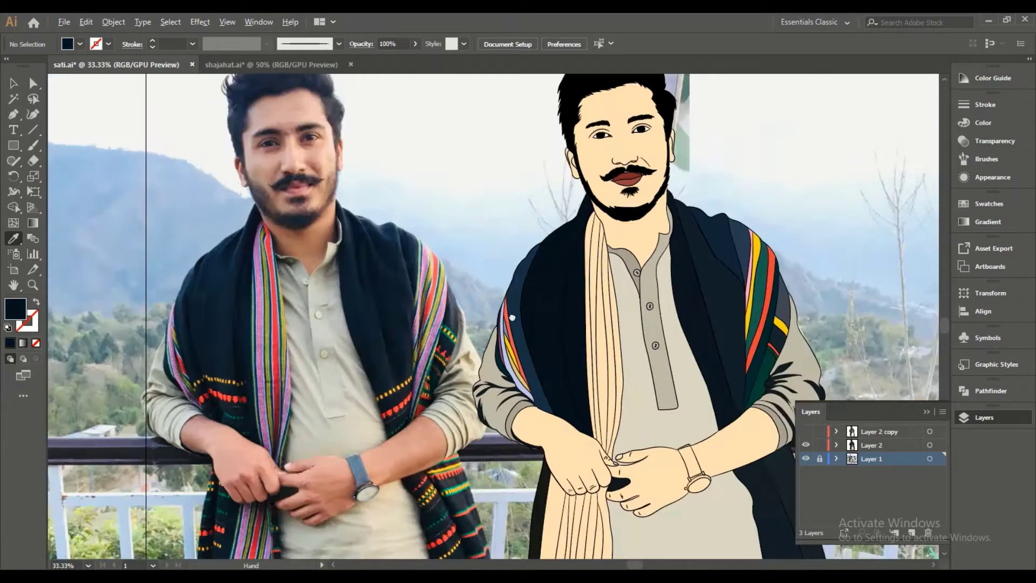
scroll(496, 354, "up", 2)
left_click(476, 308)
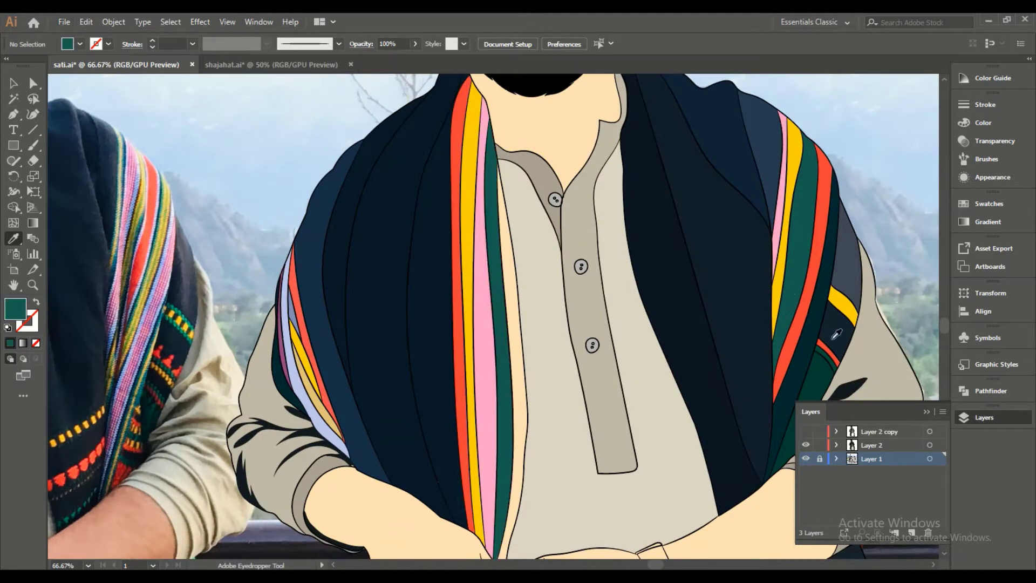
scroll(836, 335, "down", 2)
scroll(463, 423, "up", 1)
Recolour a hanging shawl stripe purple, then sample red and a light skin tone.
left_click(463, 424)
scroll(462, 378, "up", 1)
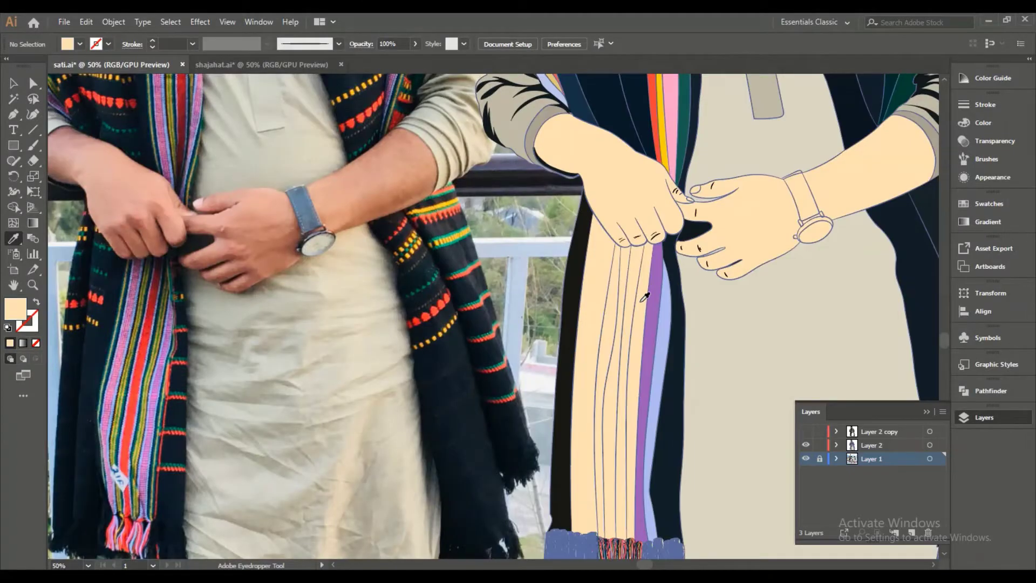
scroll(305, 338, "down", 1)
scroll(305, 339, "up", 2)
left_click(305, 338)
left_click_drag(305, 338, 213, 312)
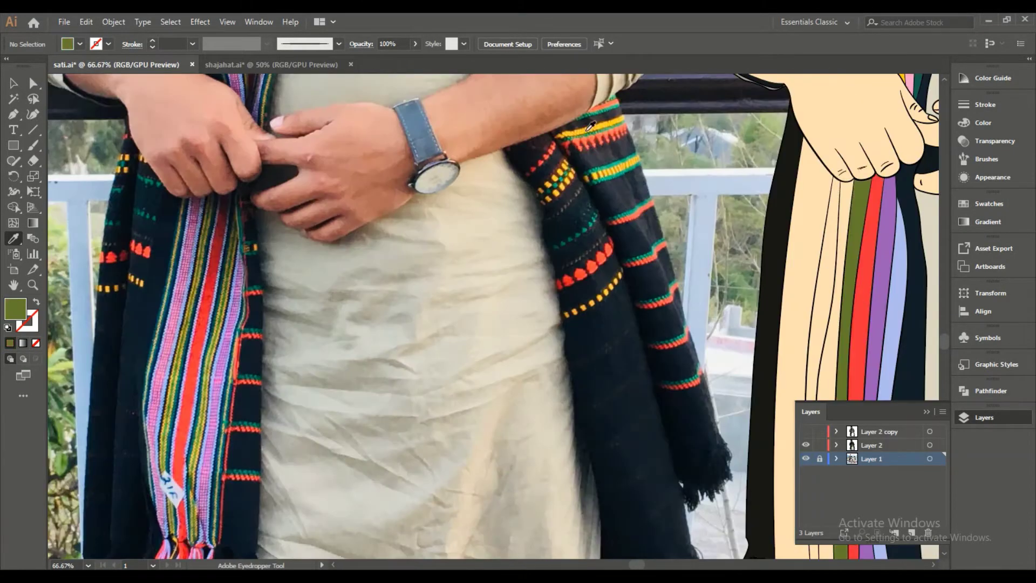
scroll(392, 436, "down", 4)
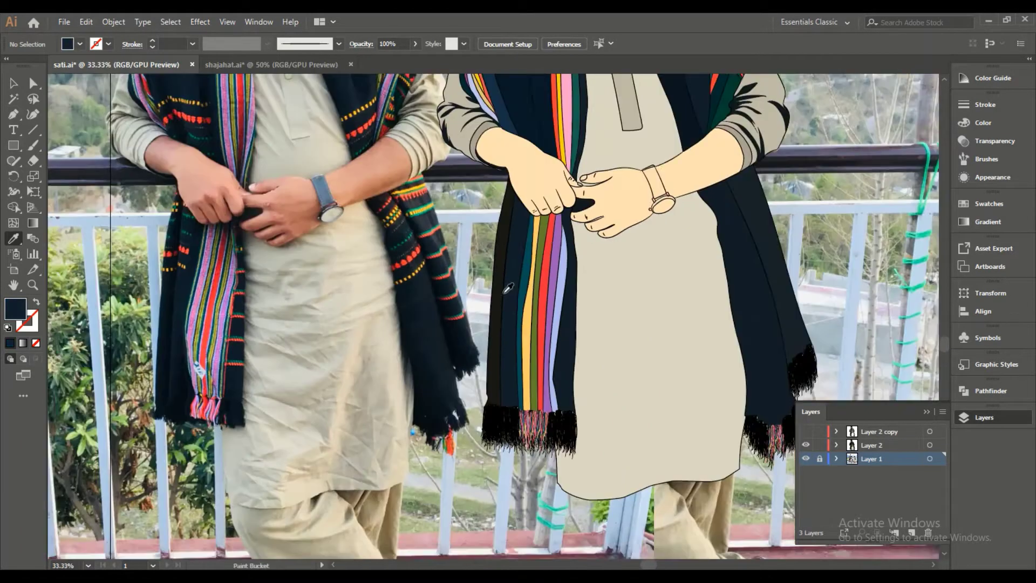
left_click(383, 181)
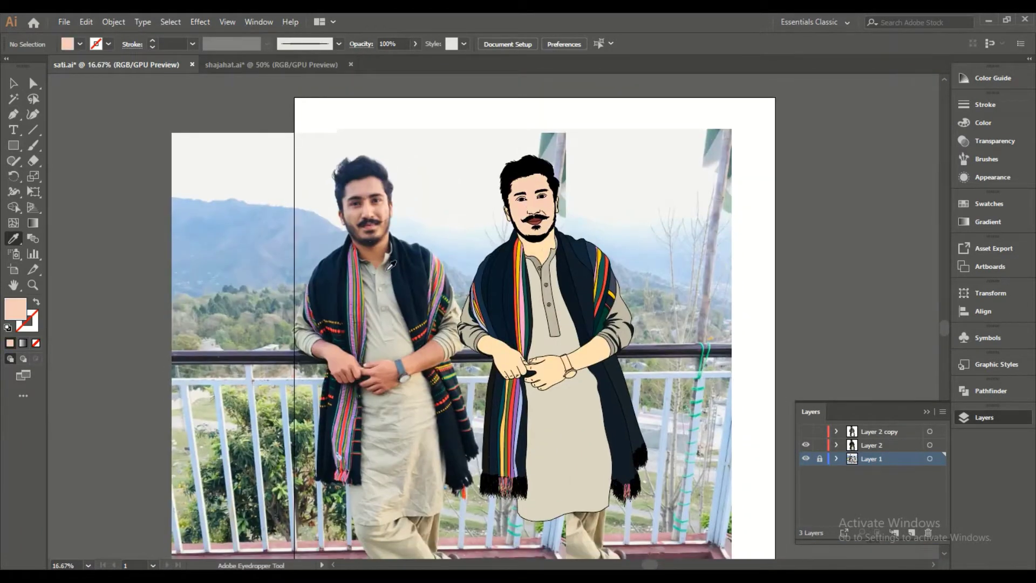
scroll(390, 264, "up", 2)
scroll(507, 204, "up", 1)
scroll(516, 257, "down", 1)
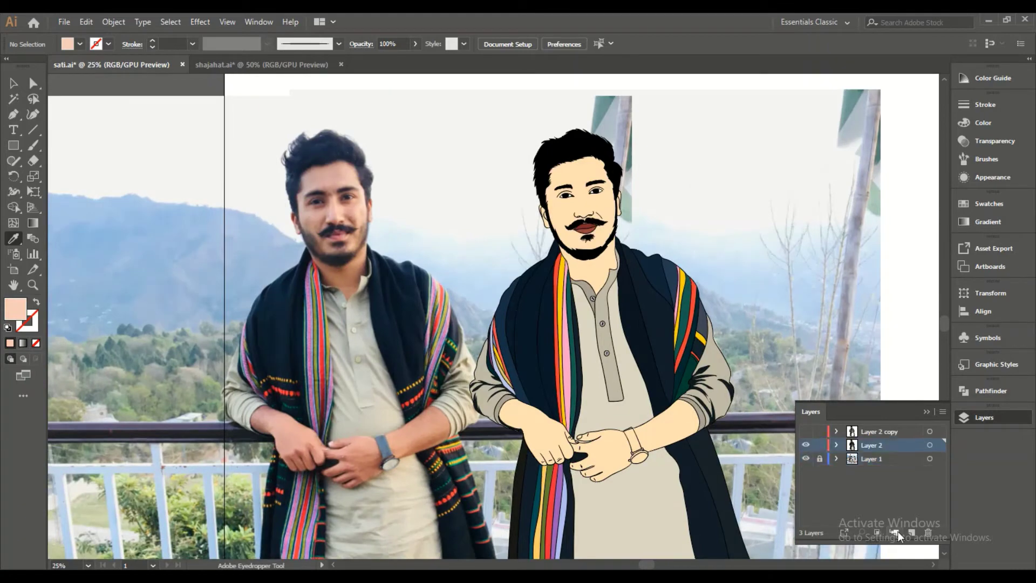
Place the skin-tone swatch column left of the photo and break its symbol link.
left_click(988, 337)
left_click(805, 419)
left_click(861, 439)
left_click_drag(461, 297, 235, 243)
right_click(238, 259)
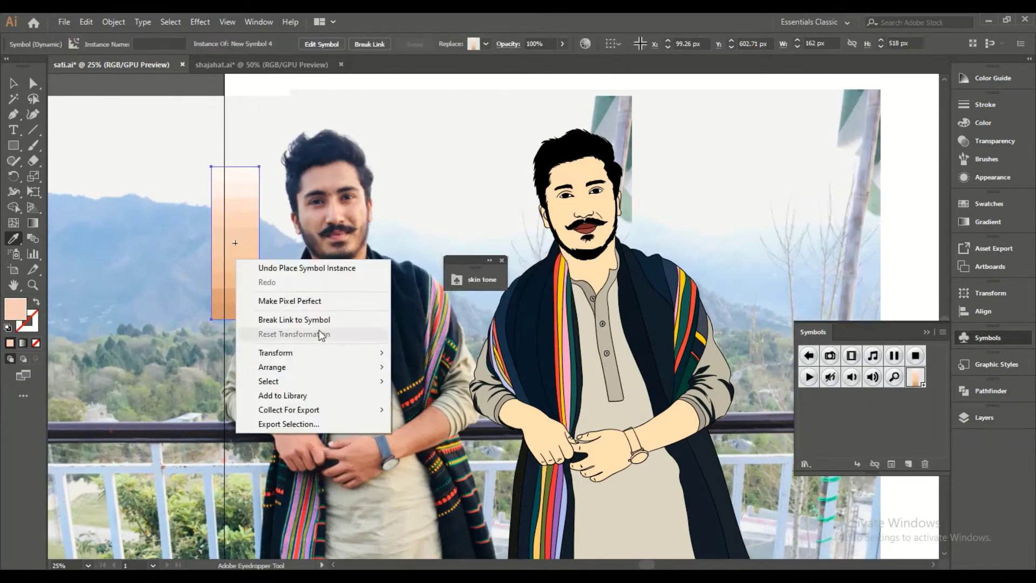
left_click(296, 317)
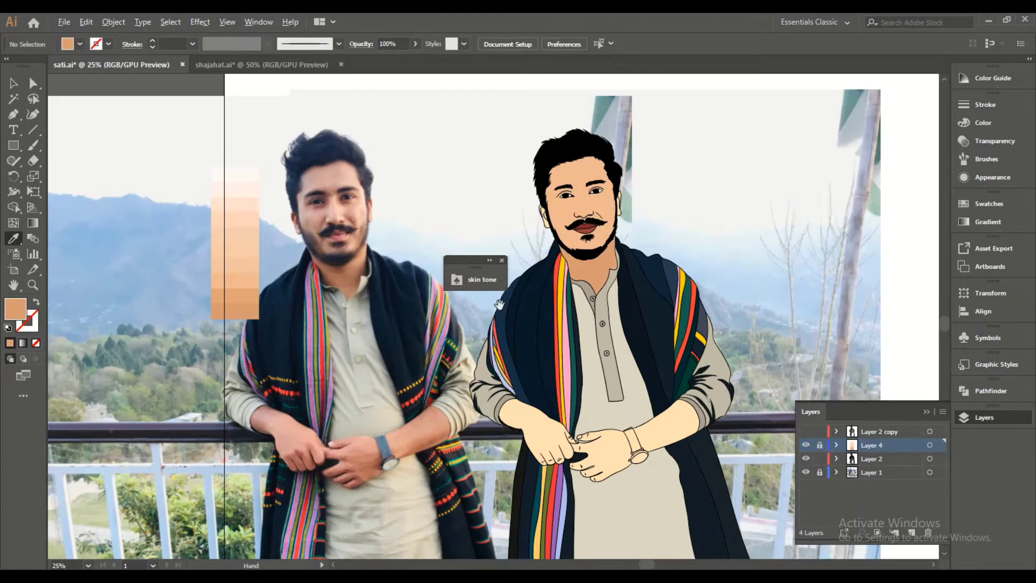
Sample beige and steel blue for the watch strap, and make the watch face white.
left_click_drag(499, 304, 462, 340)
scroll(592, 488, "up", 7)
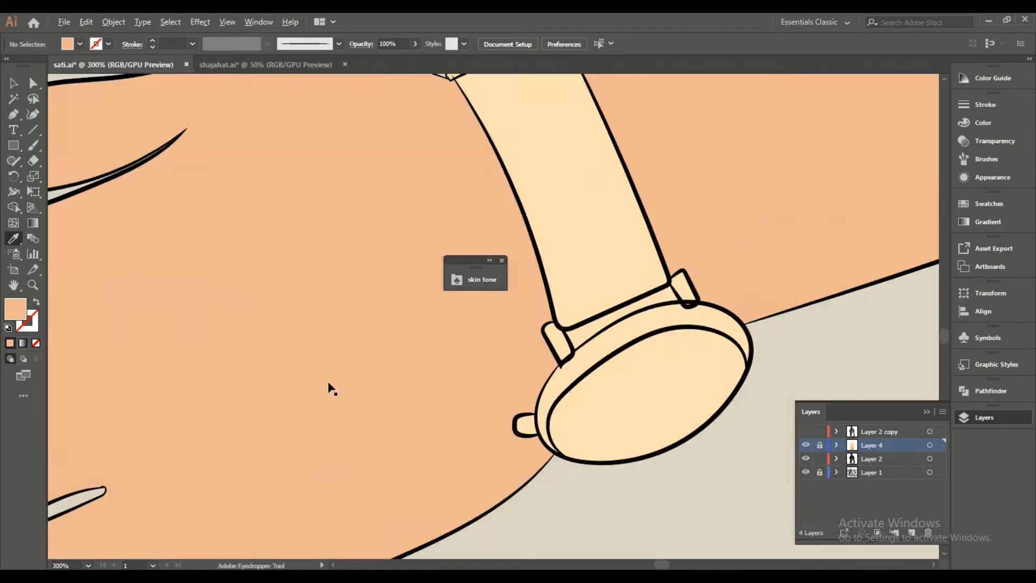
scroll(329, 386, "down", 2)
left_click(287, 185)
scroll(185, 397, "up", 3)
scroll(283, 328, "down", 5)
scroll(283, 328, "down", 1)
left_click(482, 401)
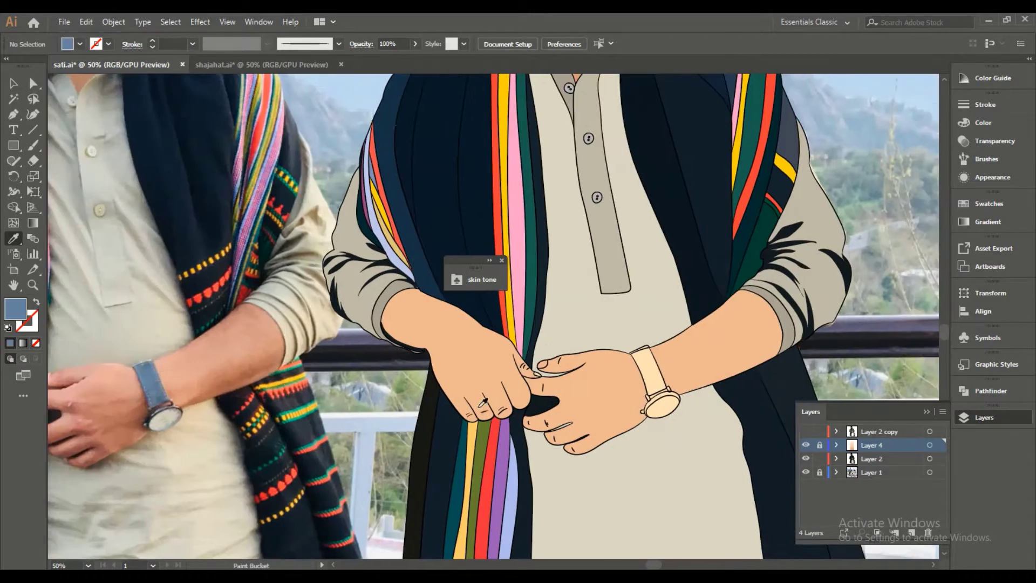
scroll(162, 410, "up", 3)
scroll(324, 378, "down", 4)
left_click(701, 424)
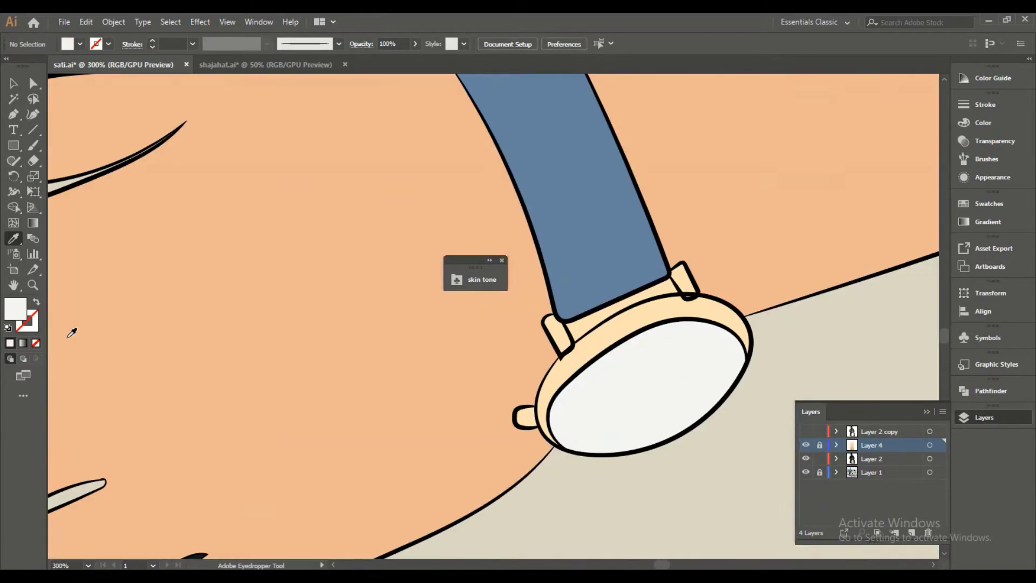
scroll(674, 410, "up", 5)
Give the watch case a brown fill using the Gradient panel and Color Picker.
left_click(989, 222)
left_click(639, 304)
double_click(15, 309)
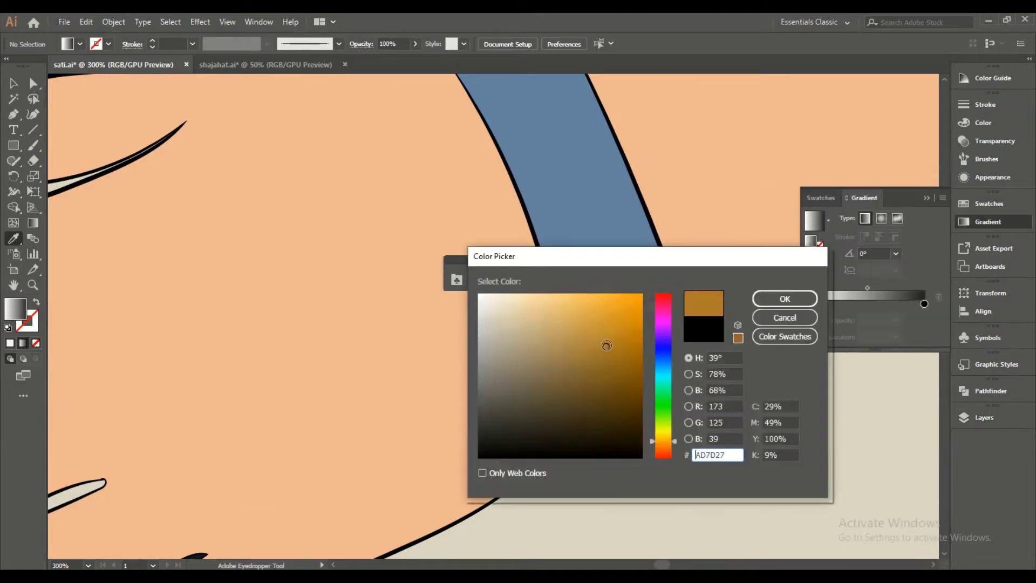
left_click(562, 326)
left_click(576, 377)
left_click(785, 296)
Sample black, close the floating skin tone library and show the Layers panel.
scroll(624, 318, "down", 3)
left_click(377, 330)
scroll(486, 351, "down", 3)
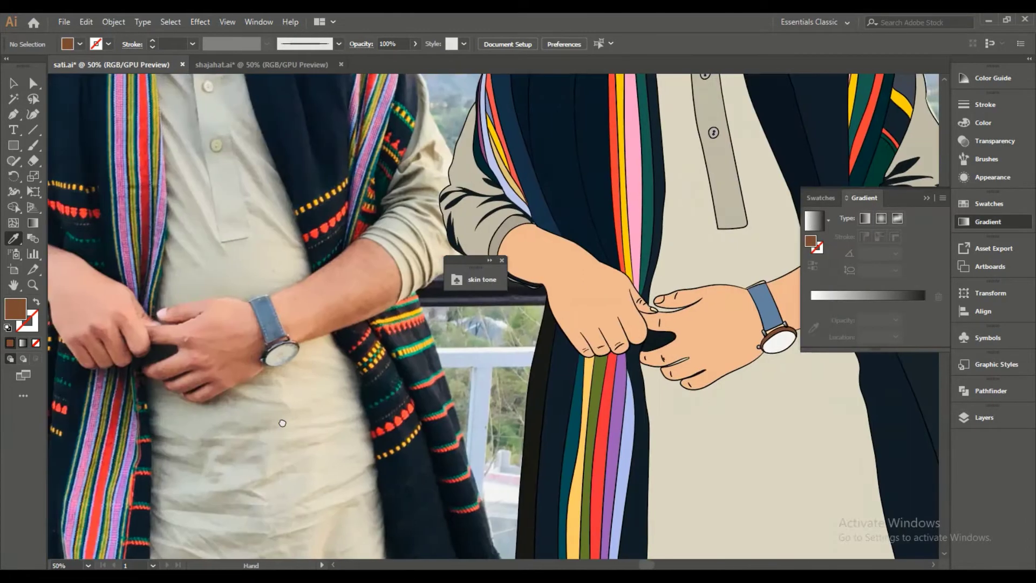
scroll(594, 351, "up", 5)
scroll(594, 378, "down", 3)
scroll(622, 420, "down", 1)
scroll(623, 420, "down", 1)
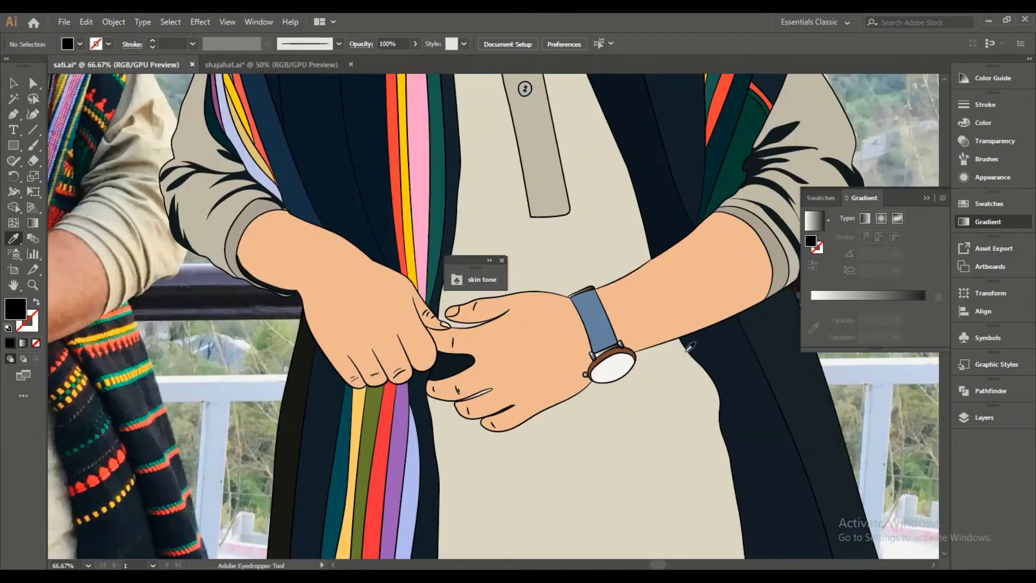
scroll(594, 378, "down", 1)
scroll(539, 324, "down", 1)
scroll(507, 260, "down", 1)
left_click(501, 260)
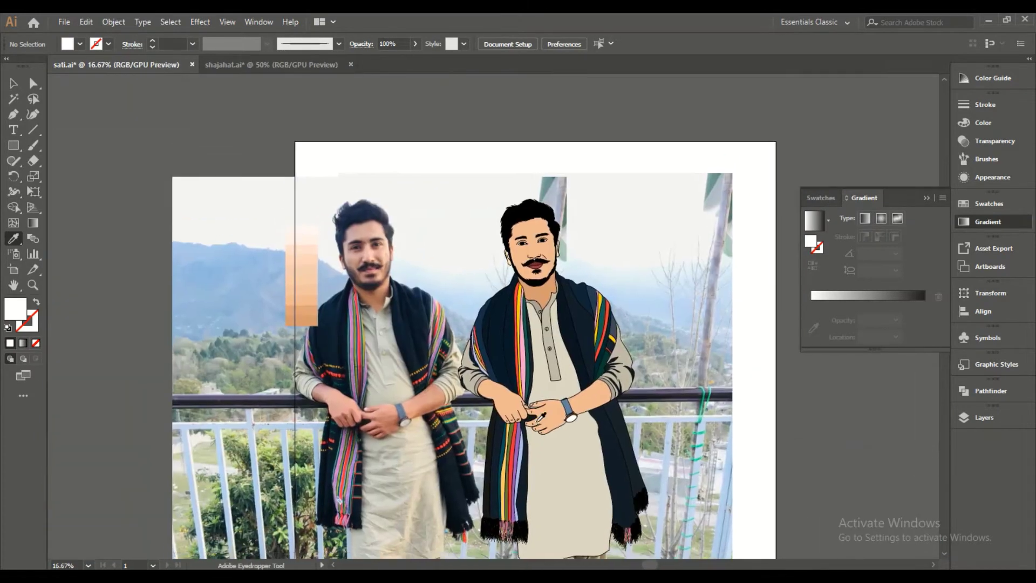
key("F7")
left_click_drag(668, 385, 656, 402)
Fill the face with a light peach skin tone sampled from the swatches.
scroll(377, 227, "up", 3)
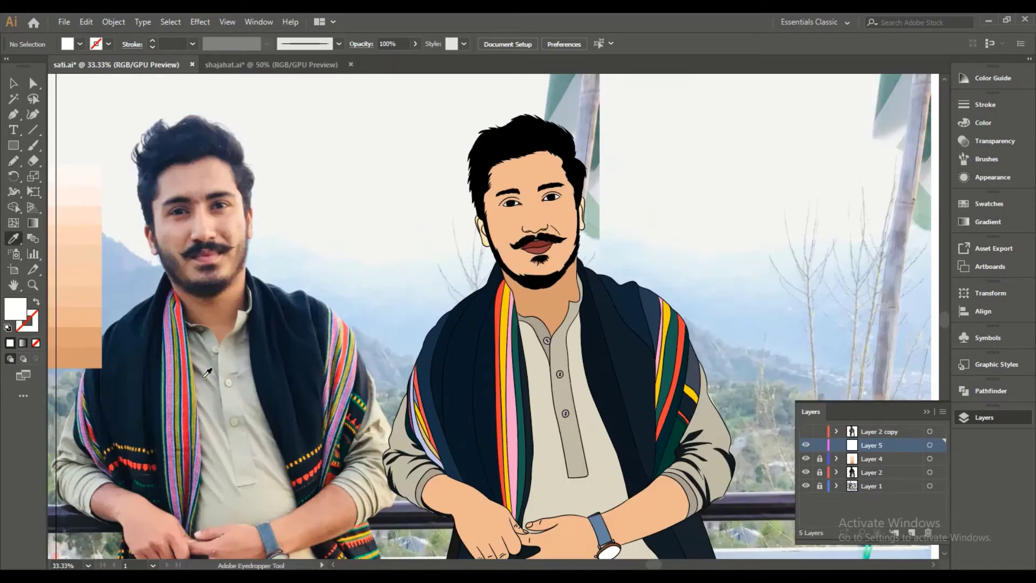
scroll(388, 259, "up", 3)
left_click(410, 259)
scroll(393, 295, "up", 3)
scroll(379, 270, "down", 3)
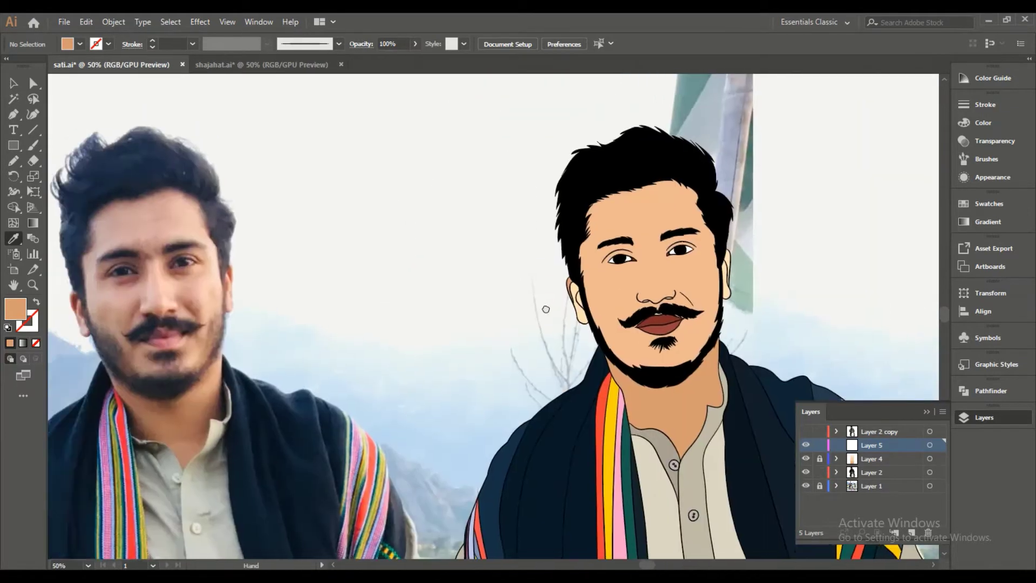
left_click(583, 315)
left_click(747, 325)
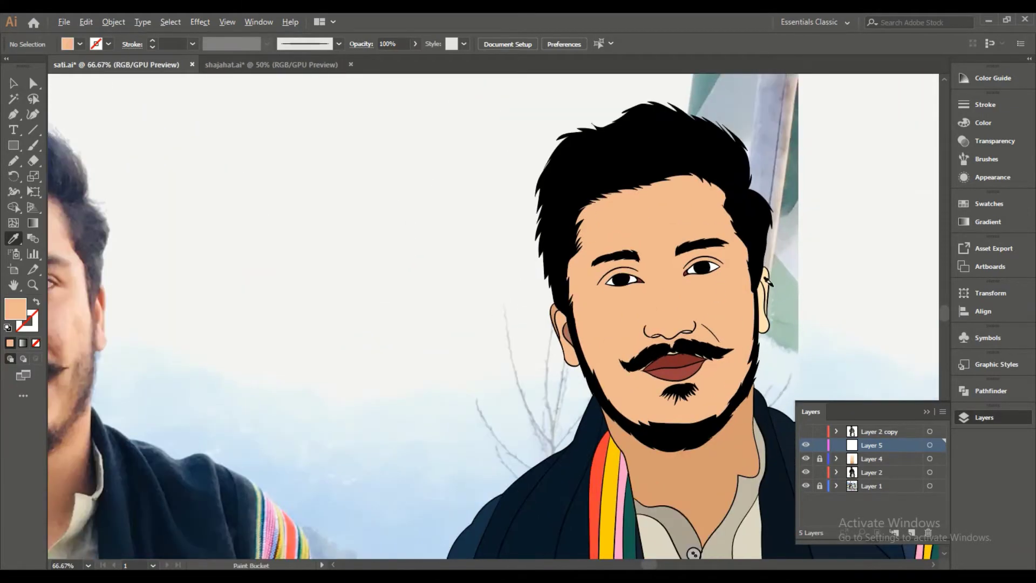
Draw a beard-shading shape along the jaw.
scroll(291, 320, "down", 2)
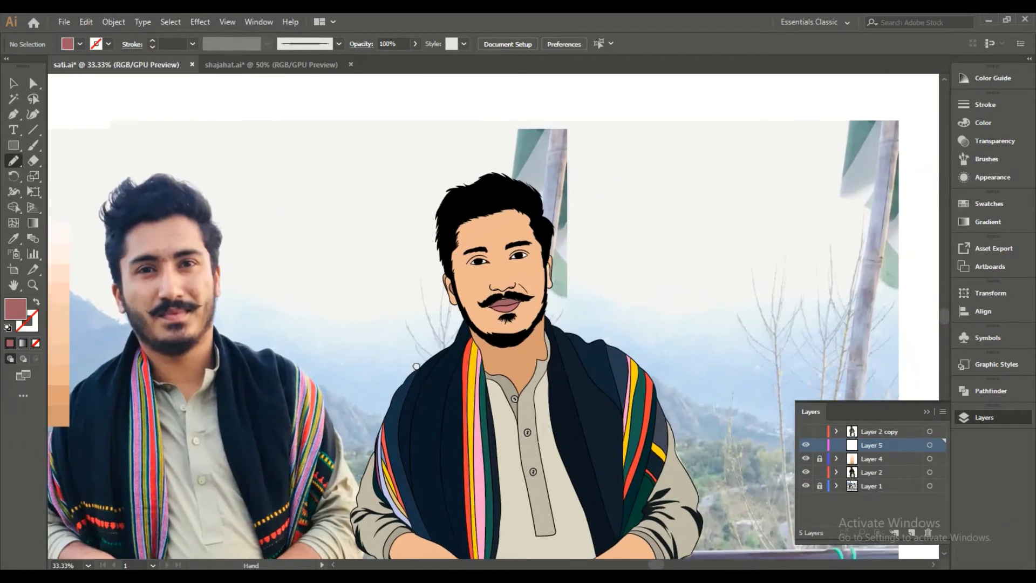
scroll(463, 324, "up", 5)
left_click_drag(382, 218, 458, 267)
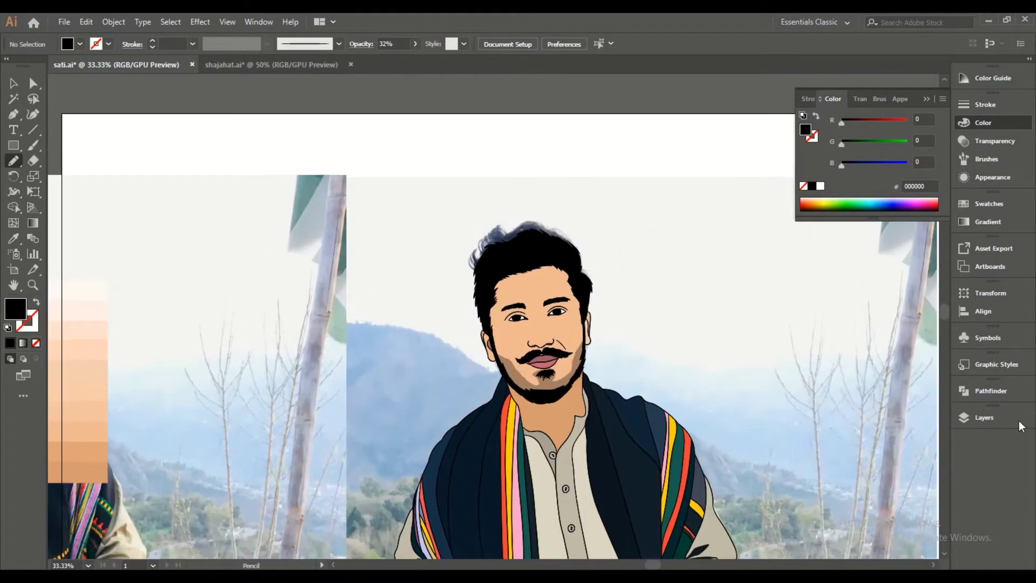
Trace the left and right eyebrow shapes as closed Pencil shapes.
left_click(1021, 427)
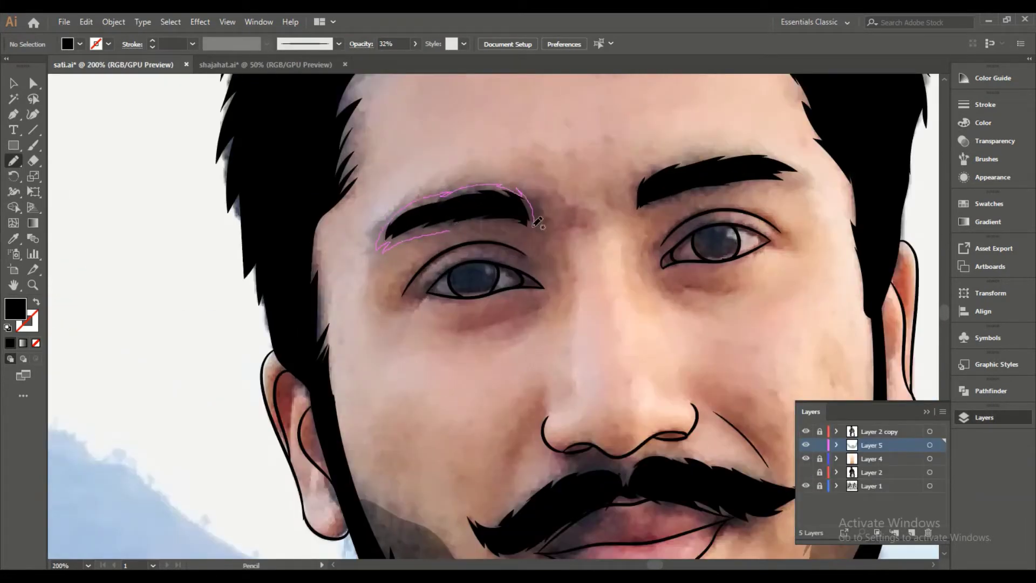
left_click_drag(538, 222, 380, 249)
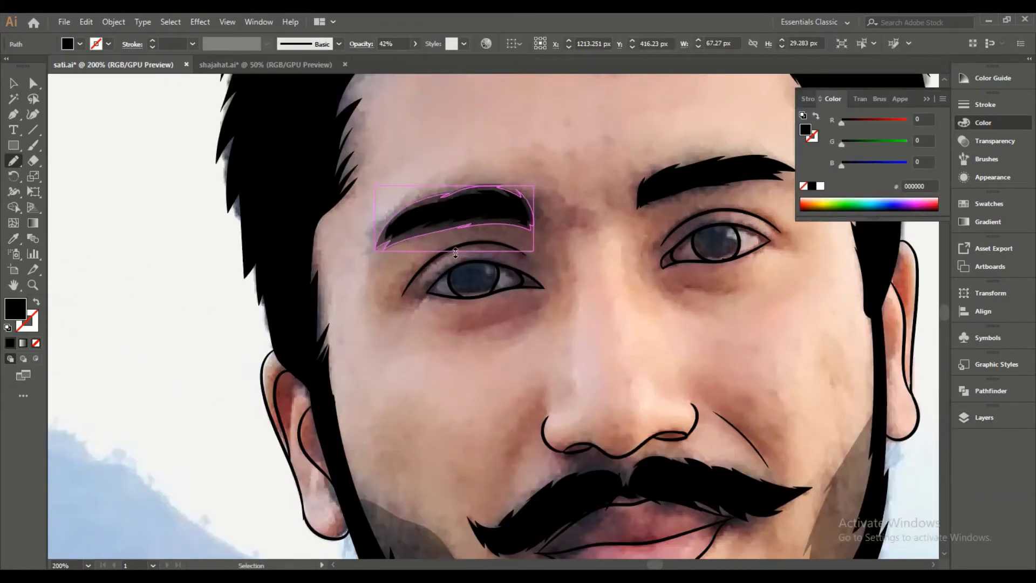
left_click(512, 251, "ctrl")
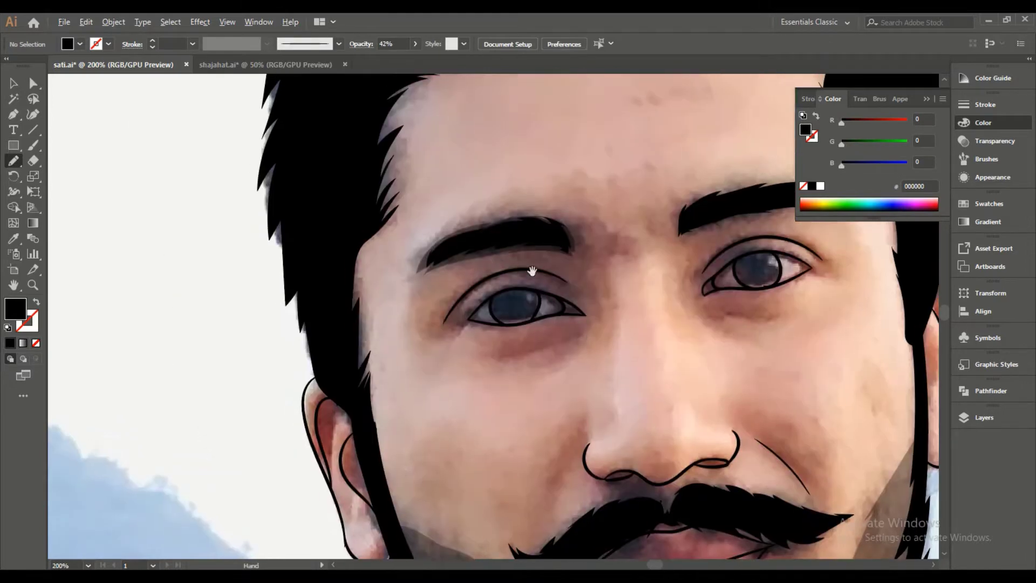
scroll(537, 273, "up", 1)
left_click_drag(478, 307, 529, 284)
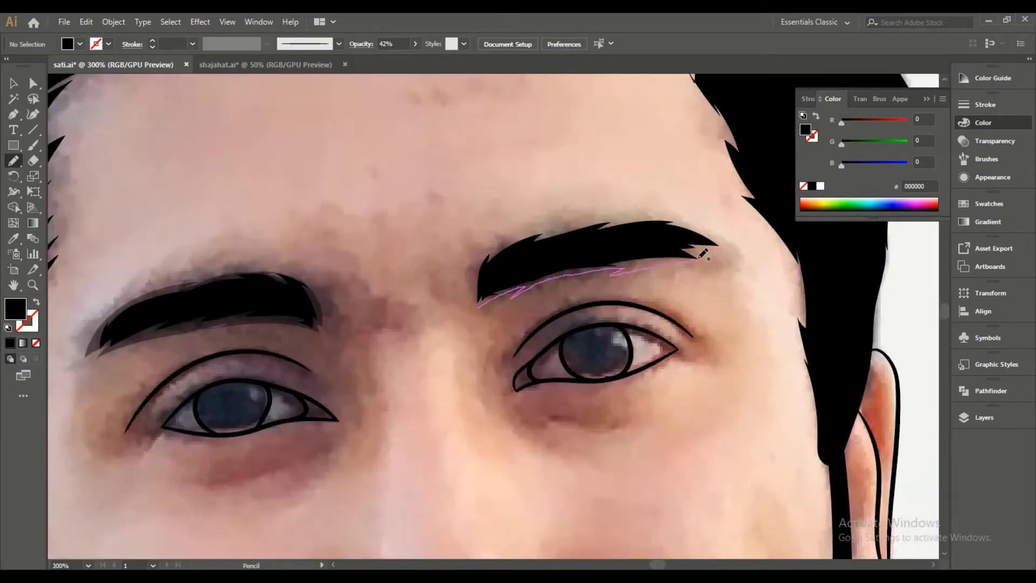
left_click_drag(502, 248, 479, 302)
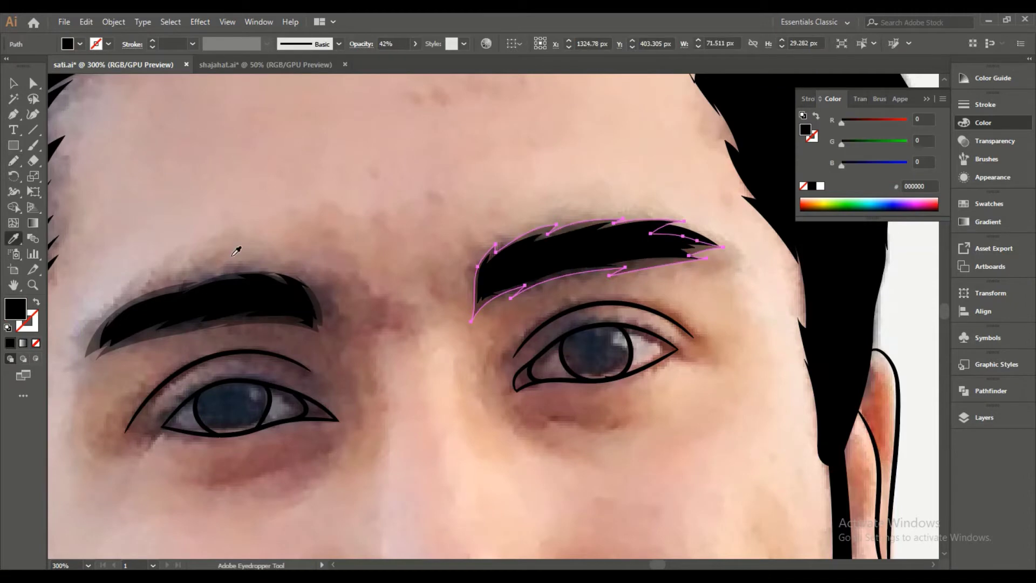
left_click(396, 412, "ctrl")
Draw a shape over the left upper eyelid and fill it darker tan BC7D5B.
mouse_move(165, 368)
left_mouse_down()
mouse_move(356, 292)
mouse_move(392, 292)
left_mouse_up()
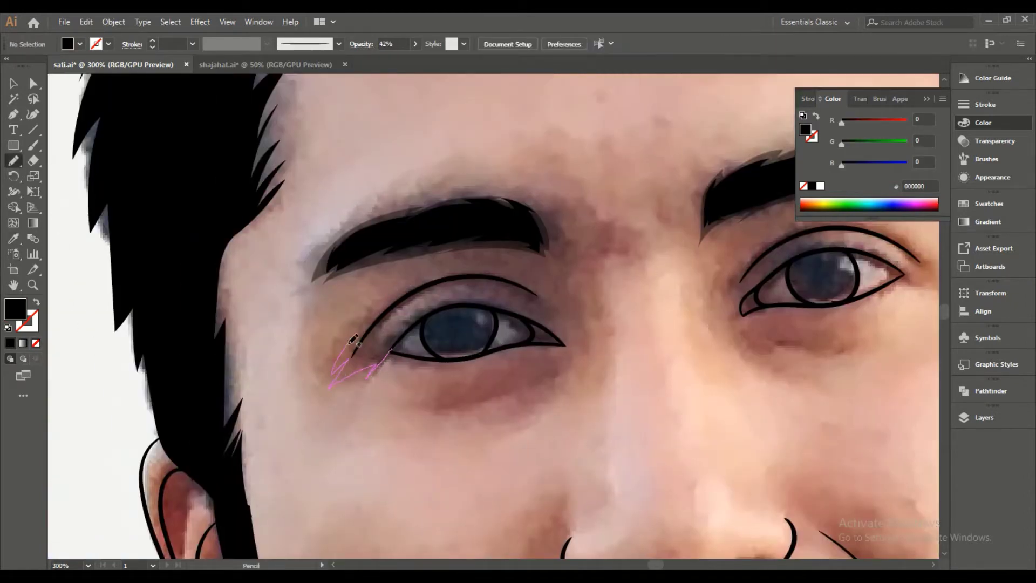
left_click_drag(354, 339, 436, 279)
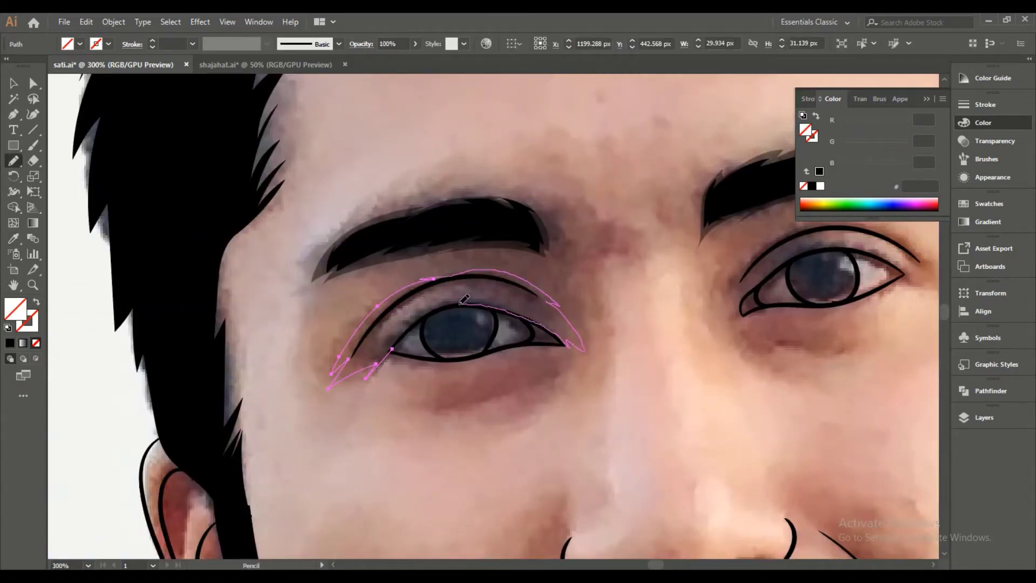
scroll(276, 399, "down", 5)
key("i")
left_click(162, 266, "shift")
key("n")
scroll(540, 243, "up", 5)
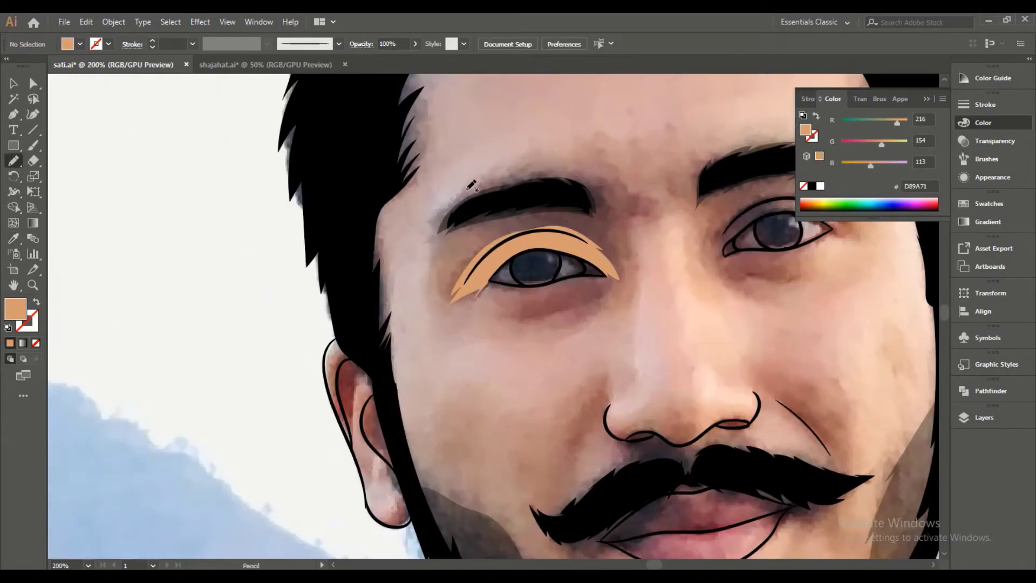
double_click(15, 306)
key("Return")
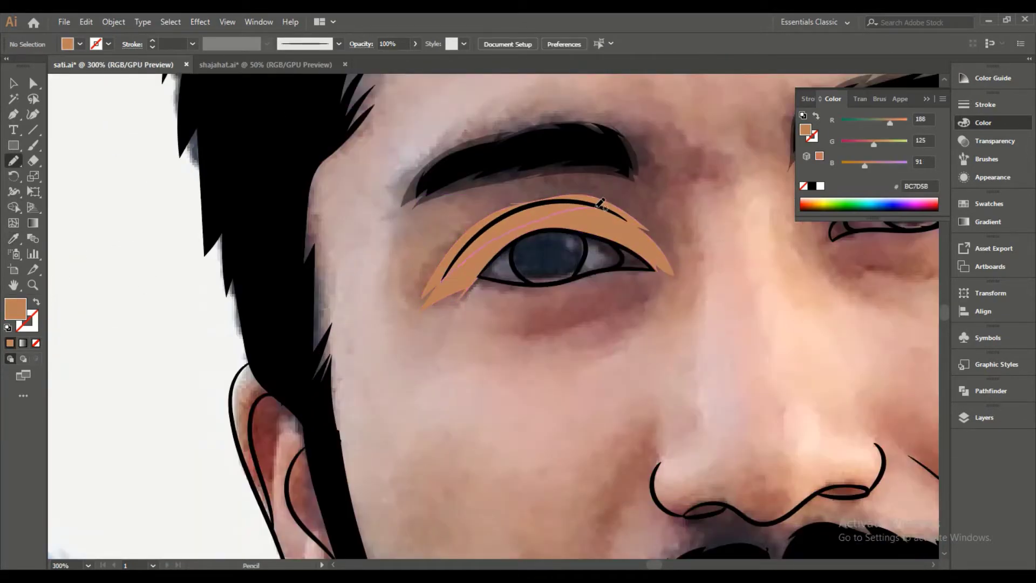
Change the brow shape's fill to light tan DB9A7D.
left_click_drag(443, 278, 441, 280)
double_click(16, 306)
key("Return")
scroll(627, 301, "down", 5)
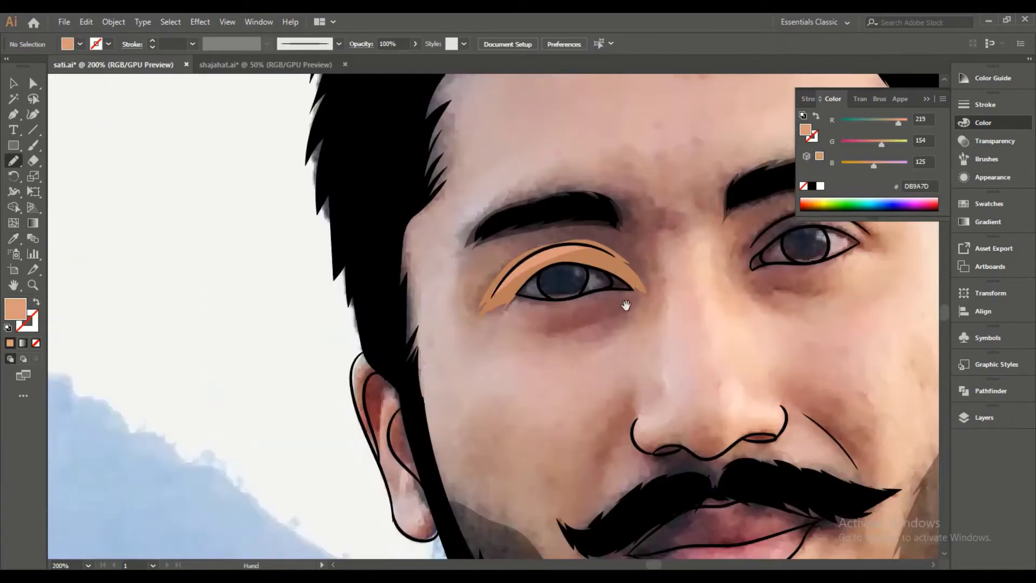
scroll(417, 257, "up", 5)
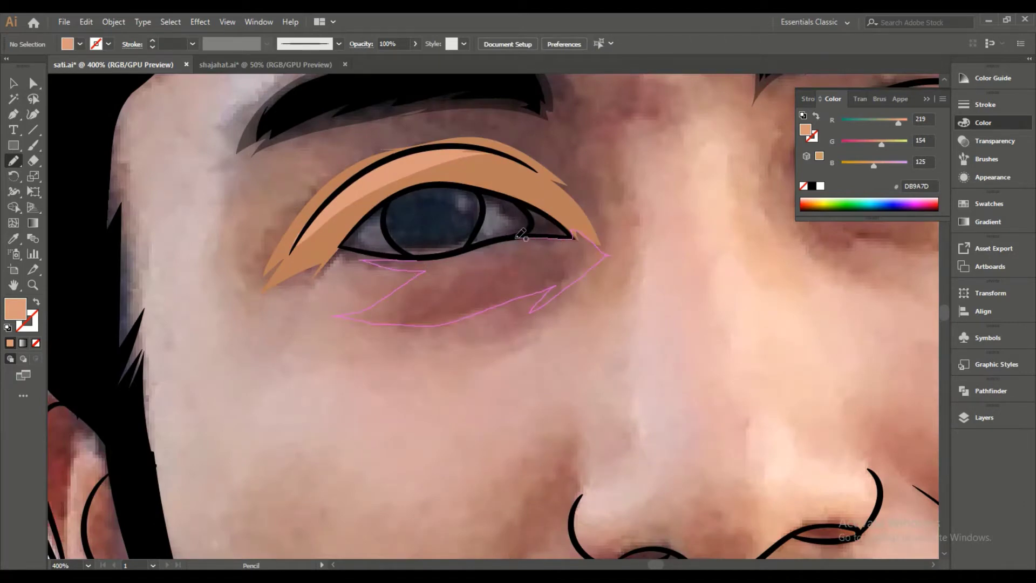
Draw the shadow shape under the left eye and give it a tan fill.
left_click_drag(521, 234, 573, 237)
key("i")
left_click(572, 221)
key("n")
Draw shading around the eye up to the brow and sample the tan colour onto it.
scroll(480, 250, "up", 3)
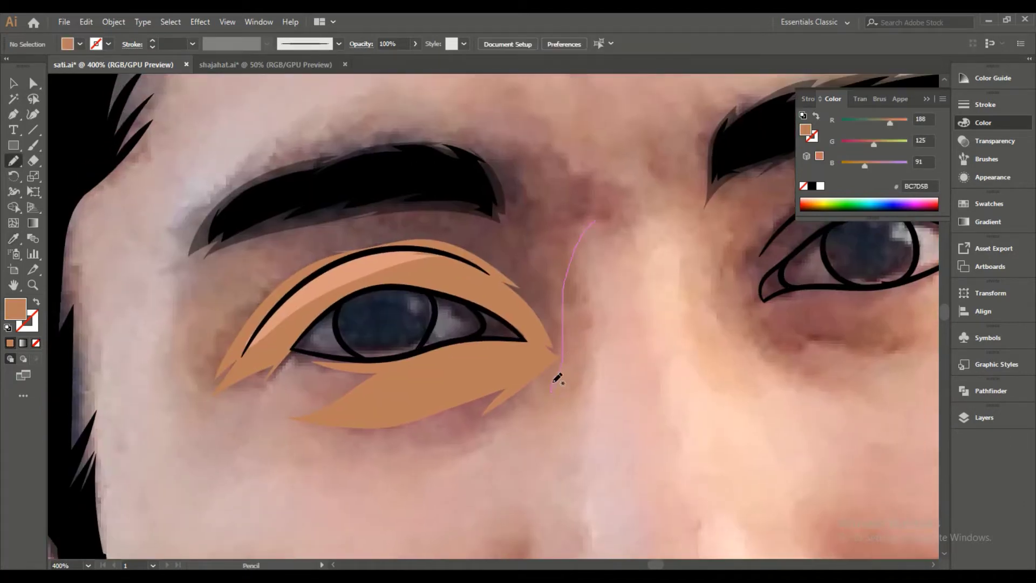
left_click_drag(212, 401, 219, 403)
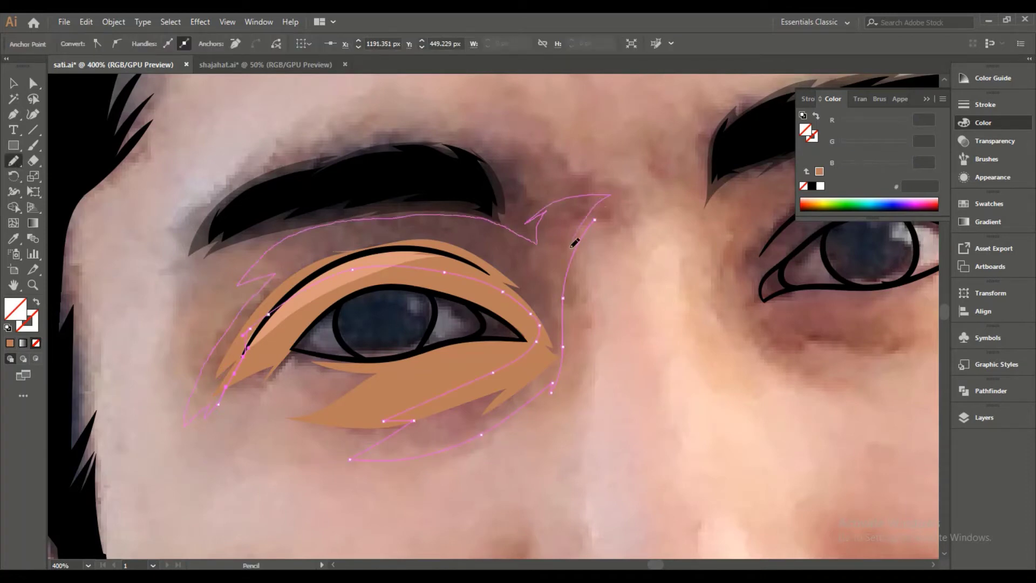
key("i")
left_click(410, 394)
right_click(296, 87)
key("Escape")
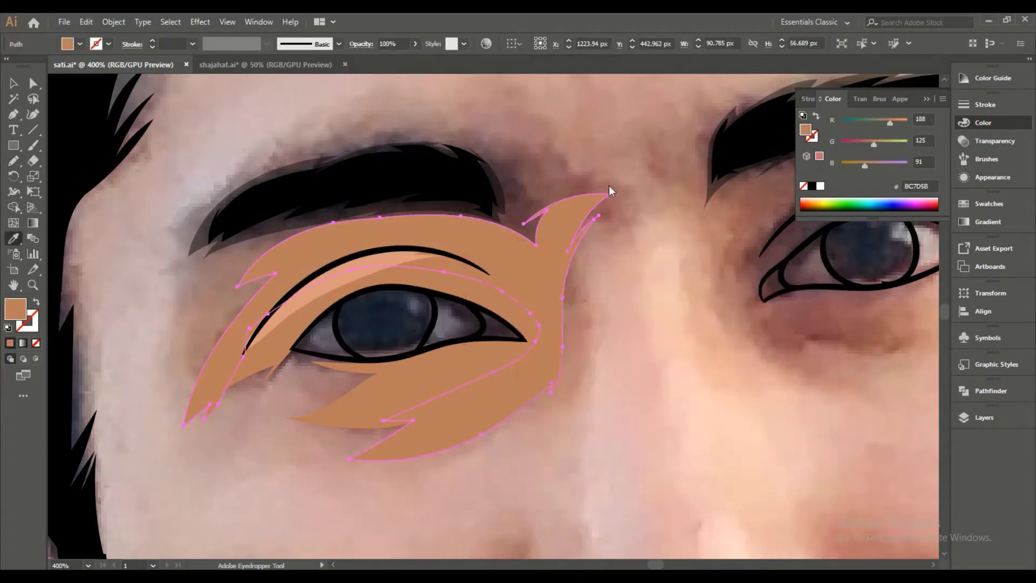
Recolour the eye shading with C6866A brown.
key("ctrl+minus")
key("ctrl+minus")
key("ctrl+minus")
key("ctrl+minus")
key("ctrl+minus")
key("F7")
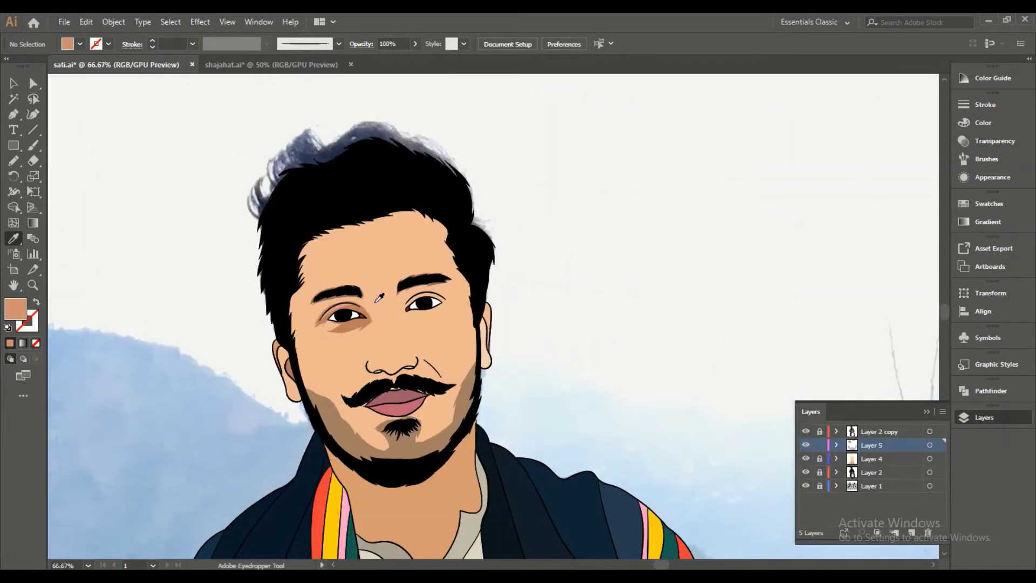
key("n")
scroll(380, 297, "up", 3)
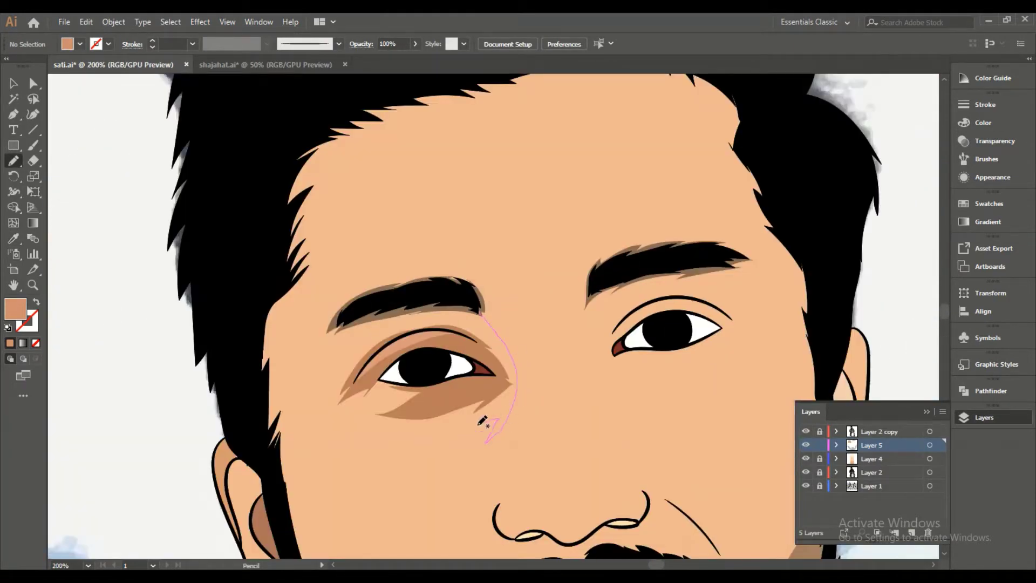
key("ctrl+minus")
key("ctrl+minus")
key("ctrl+minus")
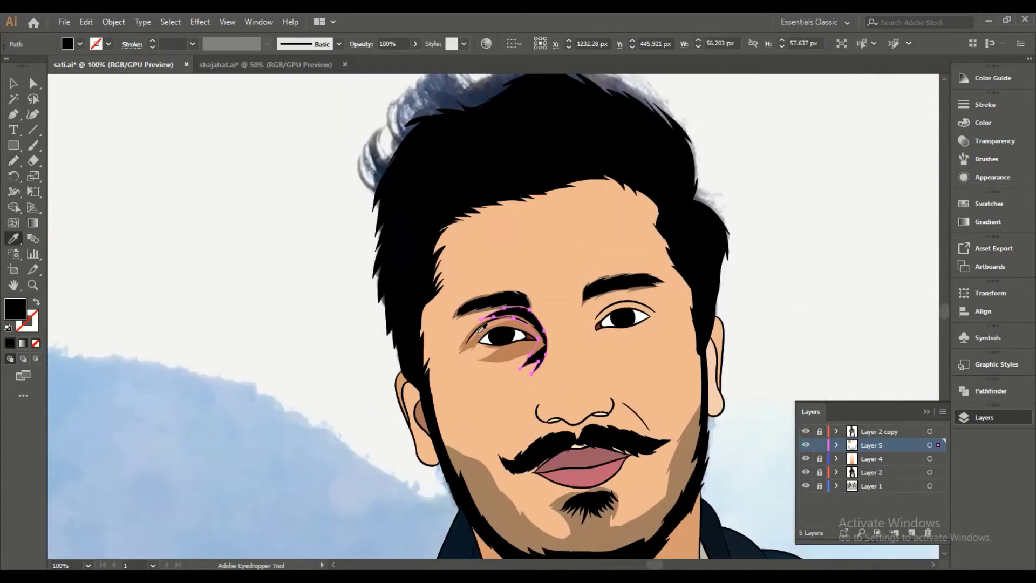
key("ctrl+minus")
key("ctrl+minus")
left_click_drag(203, 333, 435, 333)
key("ctrl+plus")
key("ctrl+plus")
key("ctrl+plus")
double_click(15, 308)
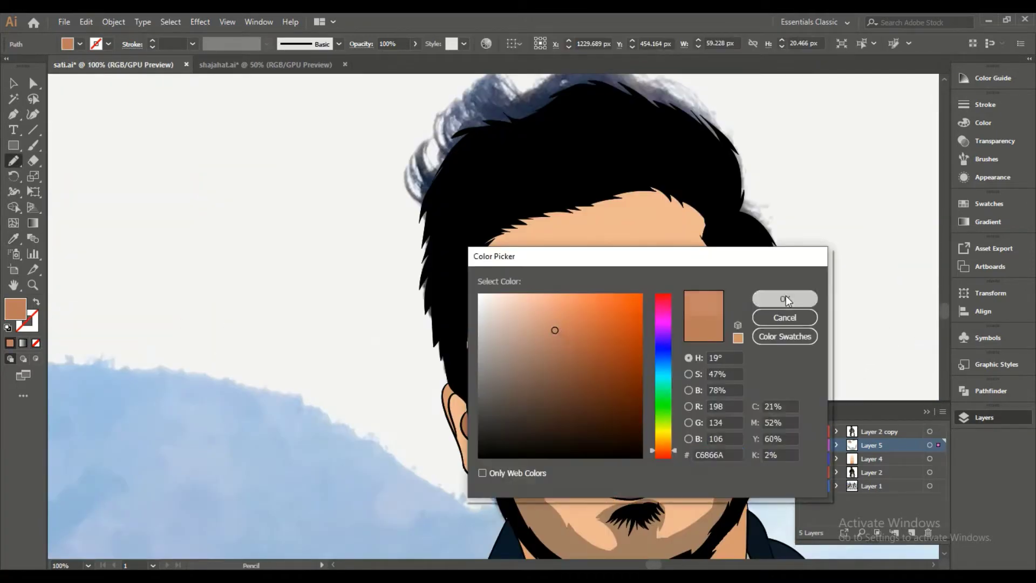
left_click(784, 299)
Move the skin-tone colour strip next to the face.
key("i")
key("ctrl+plus")
key("ctrl+plus")
key("ctrl+plus")
key("ctrl+plus")
key("v")
left_click(389, 335)
key("ctrl+0")
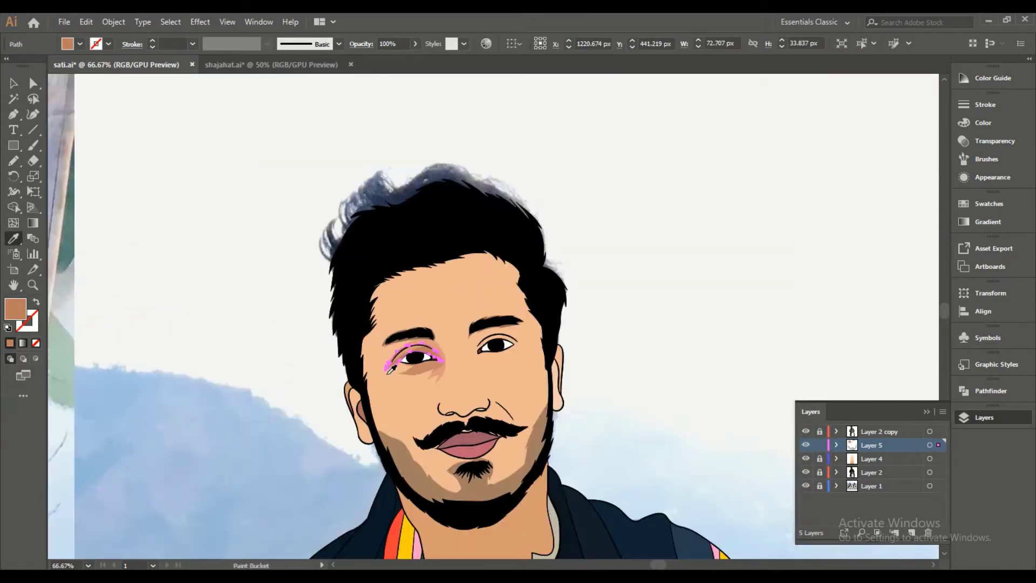
left_click_drag(316, 312, 386, 393)
left_click(99, 332)
left_click_drag(99, 332, 448, 264)
Lock Layer 4 and sample a darker skin tone for the under-eye shadow.
left_click(820, 458)
key("i")
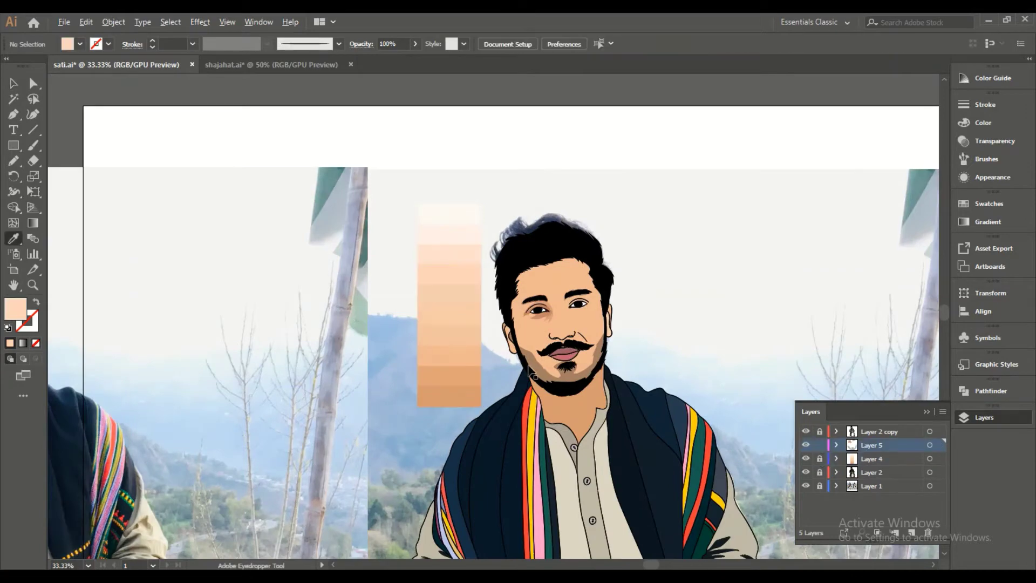
key("ctrl+1")
left_click(220, 490)
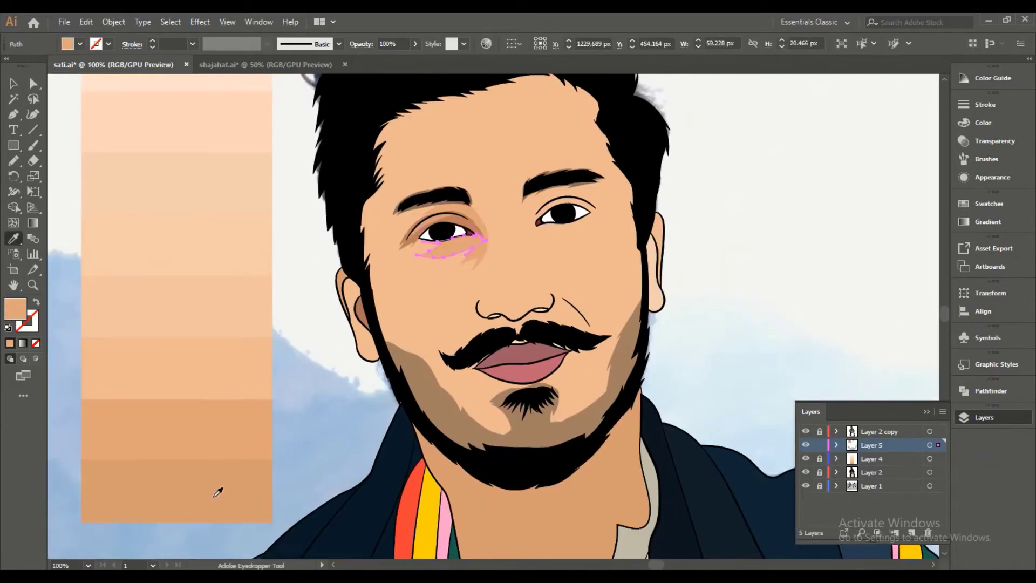
key("ctrl+shift+a")
key("ctrl+minus")
key("ctrl+minus")
key("ctrl+minus")
key("n")
mouse_move(274, 316)
left_mouse_down()
mouse_move(489, 318)
mouse_move(443, 355)
left_mouse_up()
Draw the crease shape left of the nose and fill it brown.
key("ctrl+plus")
key("ctrl+plus")
key("ctrl+plus")
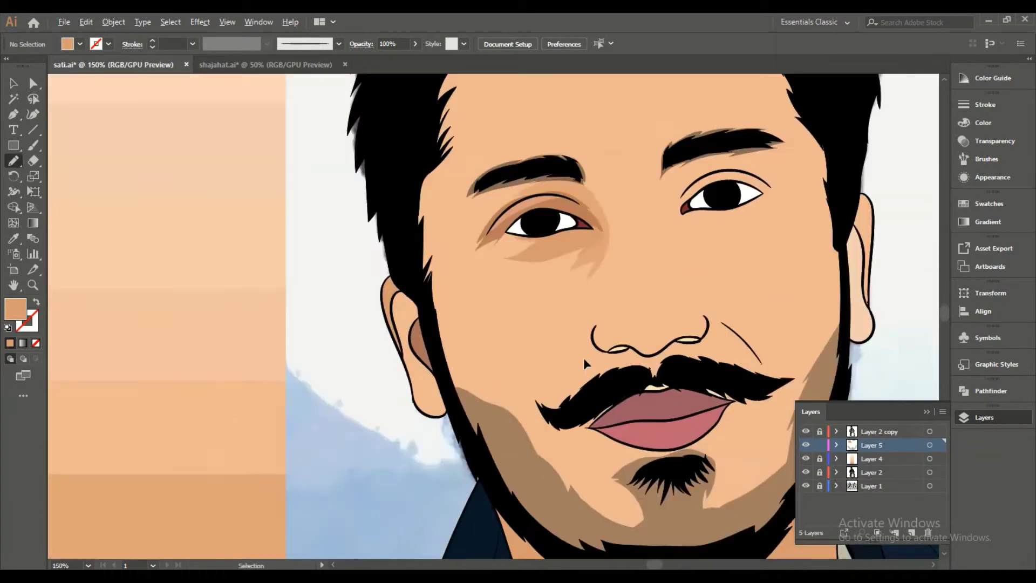
left_click_drag(588, 325, 558, 409)
key("i")
key("ctrl+shift+a")
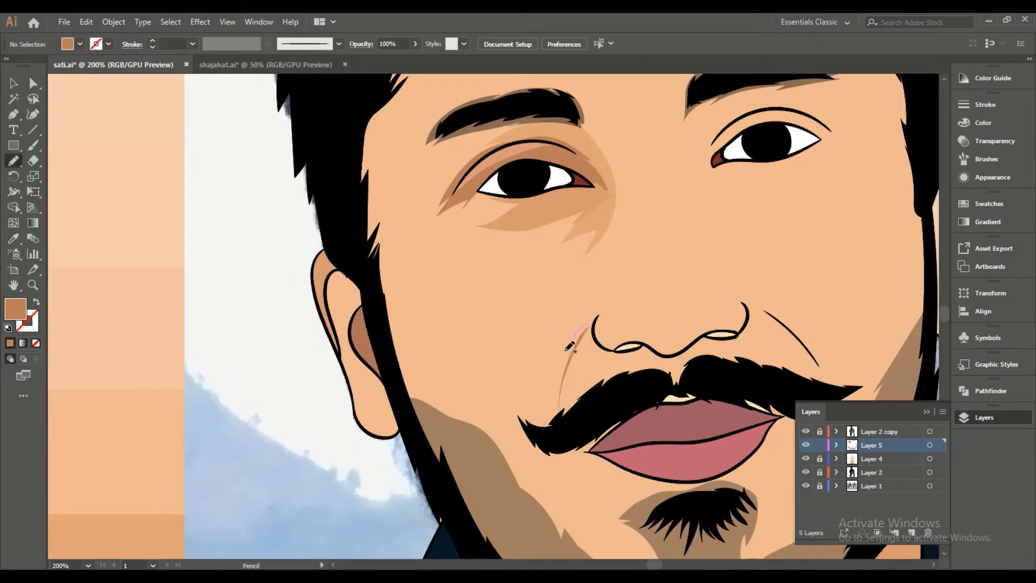
key("i")
left_click(122, 285)
right_click(556, 388)
key("Escape")
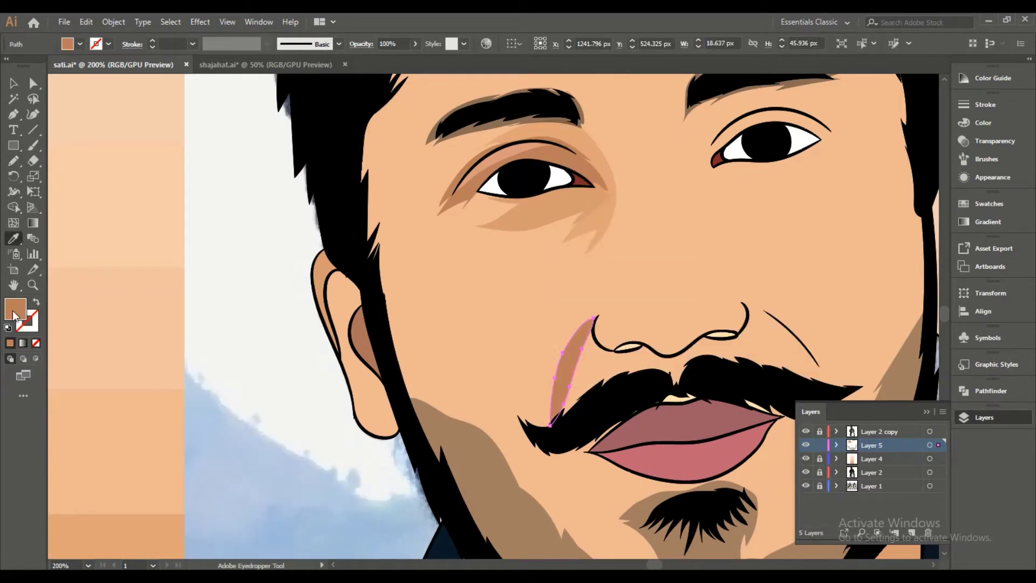
double_click(15, 308)
left_click(786, 297)
Send the left nose crease shape backward, behind the mustache.
key("ctrl+minus")
key("ctrl+minus")
key("ctrl+minus")
key("n")
key("ctrl+plus")
key("ctrl+plus")
key("ctrl+plus")
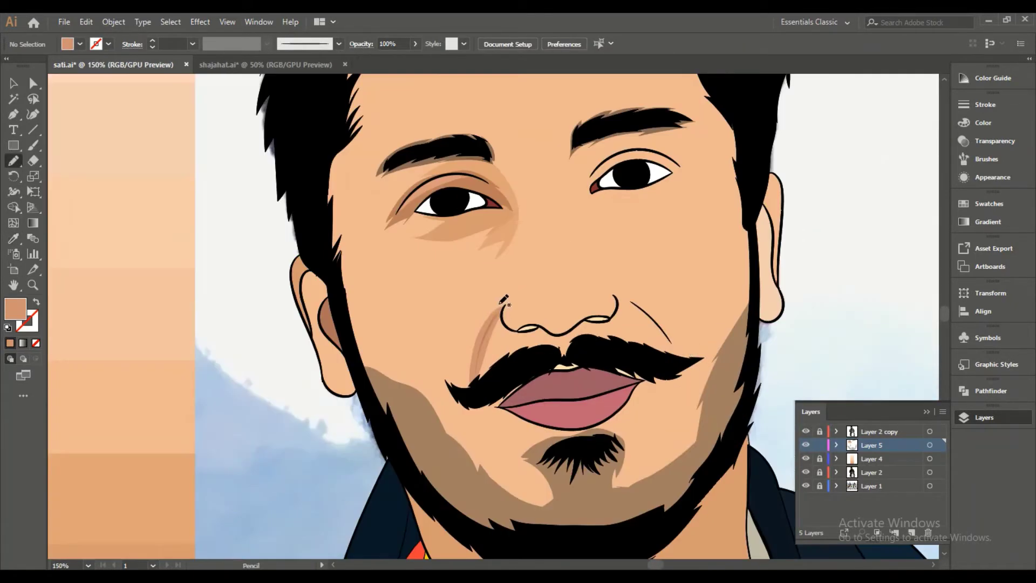
right_click(491, 335)
left_click(672, 282)
Draw the crease shape on the right side of the nose.
key("ctrl+plus")
key("ctrl+plus")
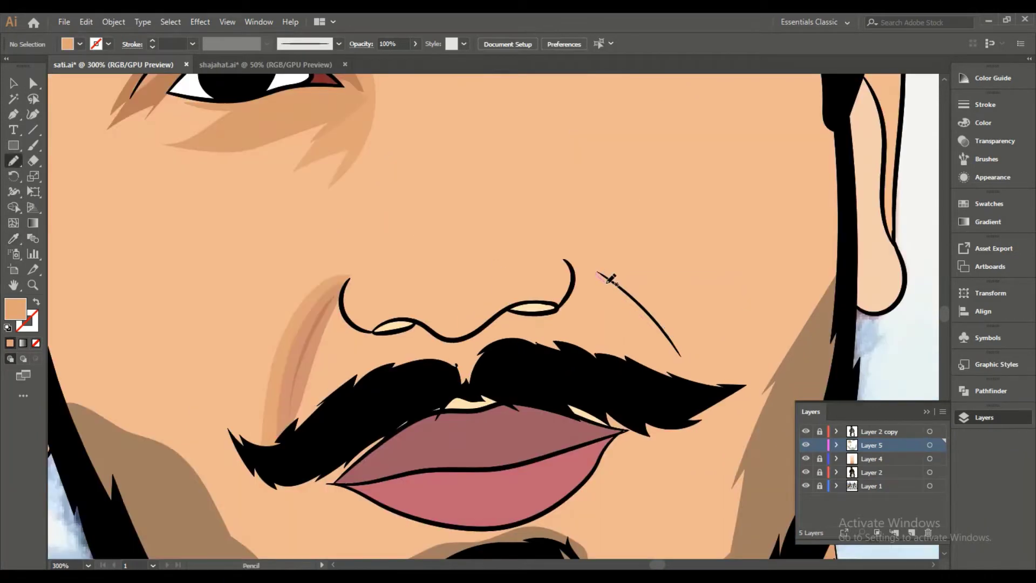
left_click_drag(628, 276, 583, 264)
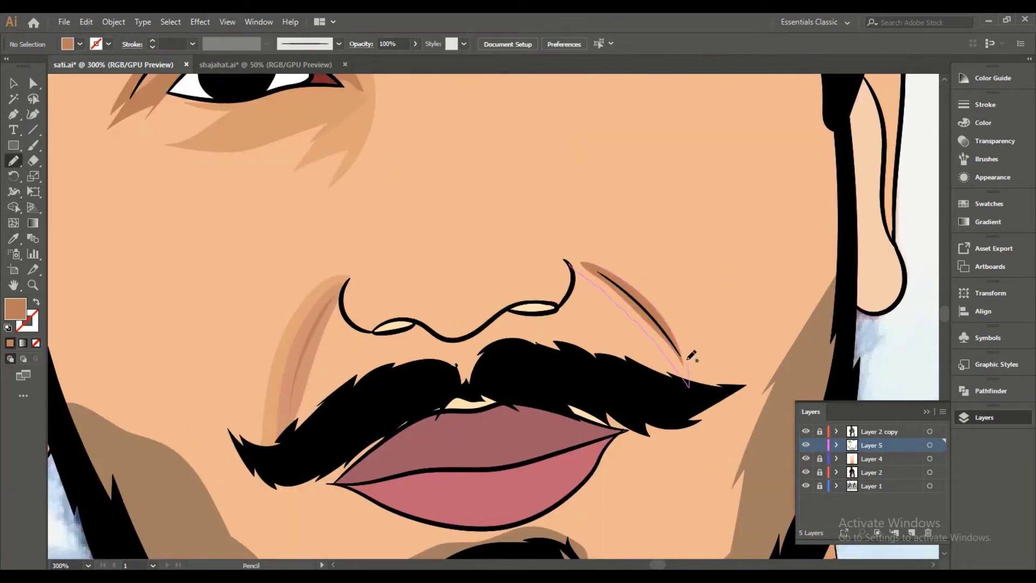
key("ctrl+minus")
key("ctrl+minus")
key("ctrl+minus")
key("ctrl+minus")
key("ctrl+minus")
key("ctrl+minus")
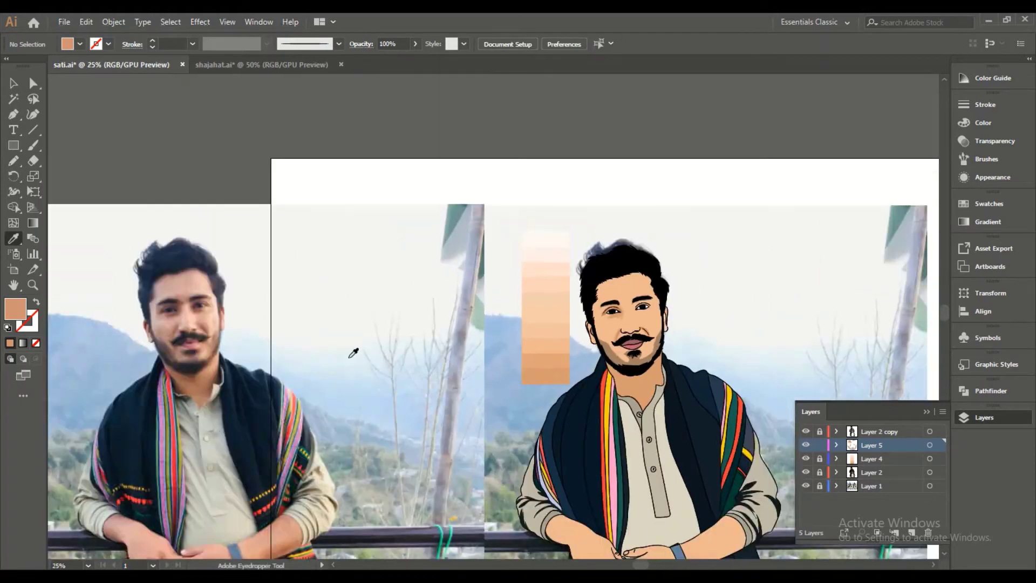
key("ctrl+plus")
key("ctrl+plus")
key("ctrl+plus")
key("ctrl+plus")
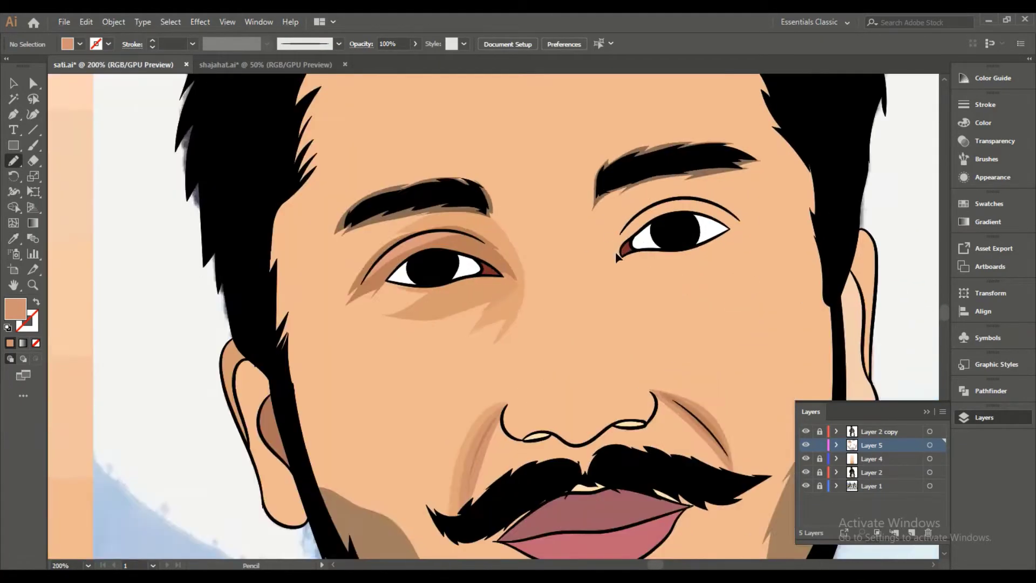
left_click_drag(699, 281, 640, 263)
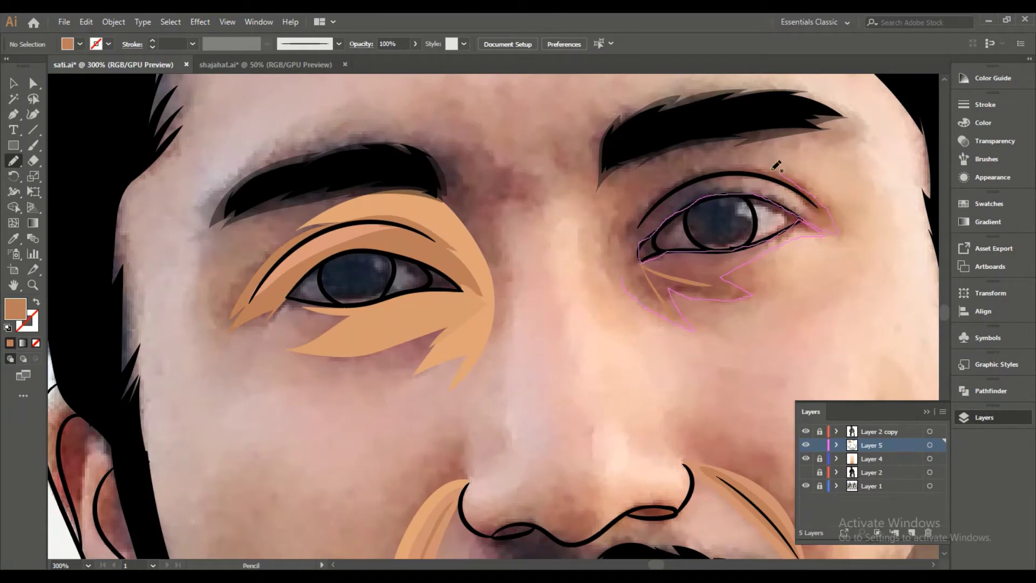
Draw shading around the right eye and its upper lid, and adjust the lid's stacking order.
left_click_drag(620, 272, 620, 270)
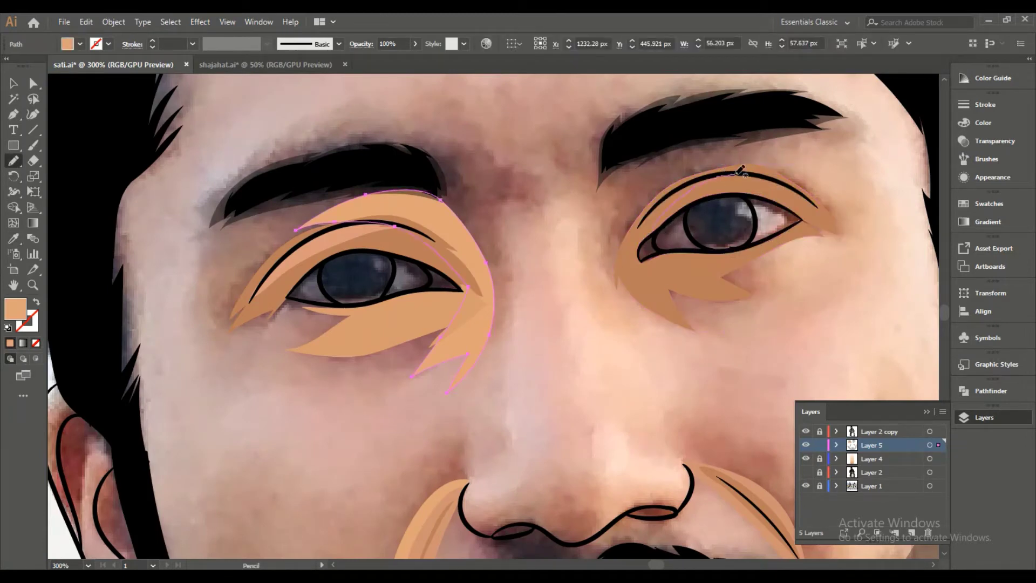
key("ctrl+shift+a")
key("ctrl+0")
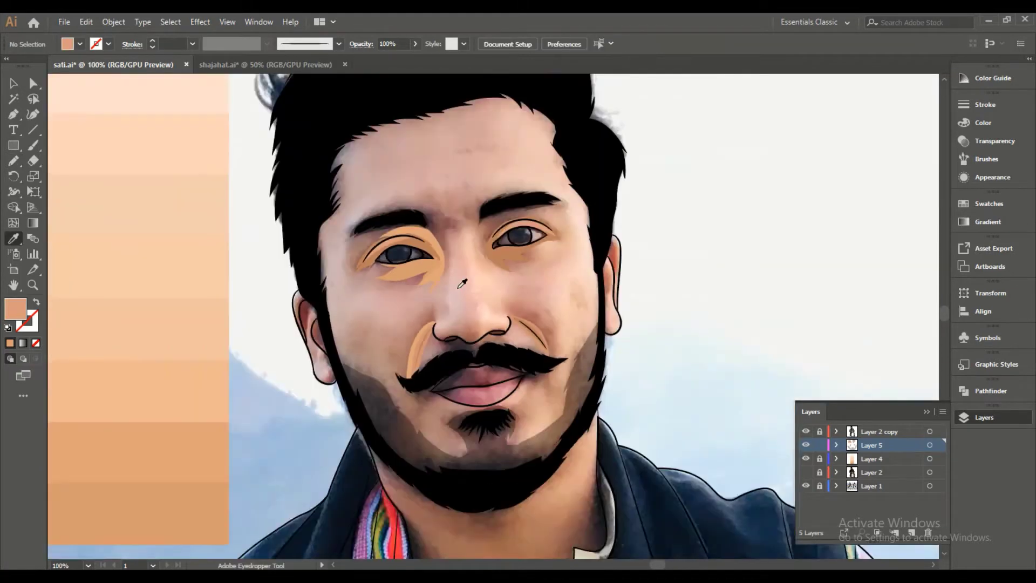
scroll(463, 234, "up", 5)
left_click_drag(452, 283, 463, 234)
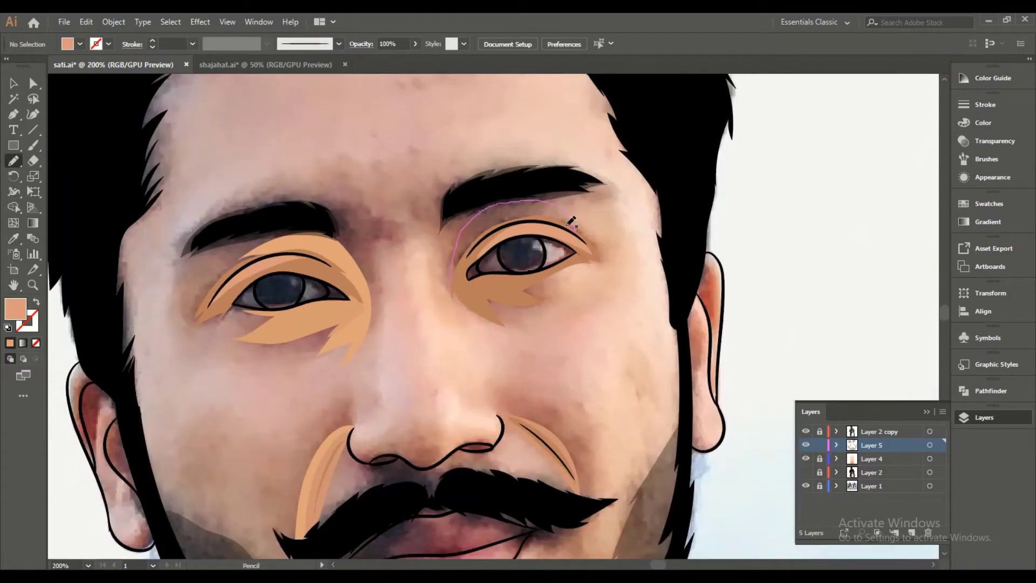
left_click_drag(571, 221, 452, 280)
right_click(452, 280)
left_click(647, 527)
Draw the shading shape above the left eye and fill it light tan EFB68F.
key("ctrl+minus")
key("ctrl+minus")
key("ctrl+minus")
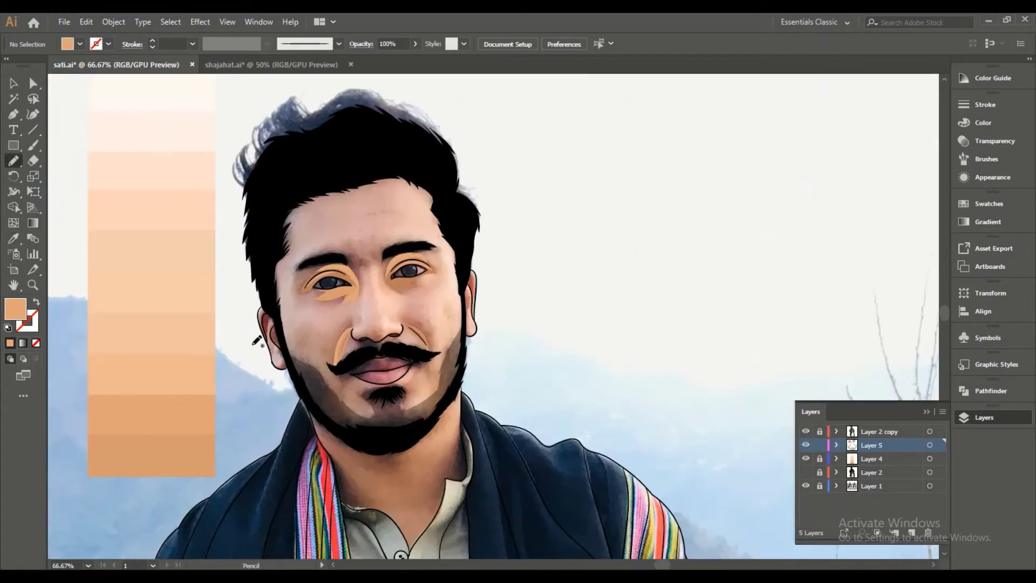
scroll(299, 276, "up", 3)
left_click_drag(397, 231, 313, 259)
right_click(312, 259)
double_click(15, 309)
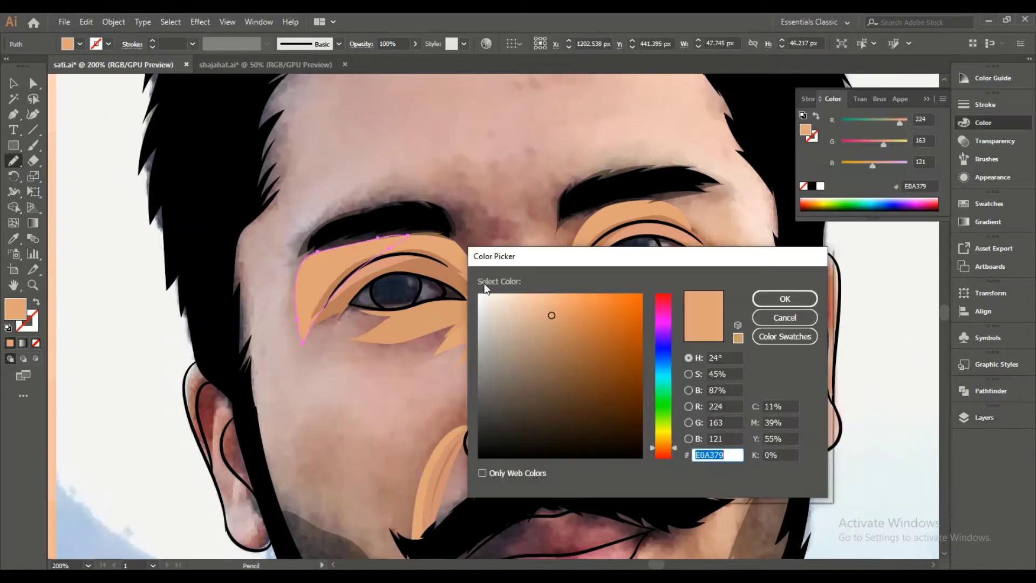
left_click(782, 299)
key("ctrl+1")
scroll(352, 412, "up", 1)
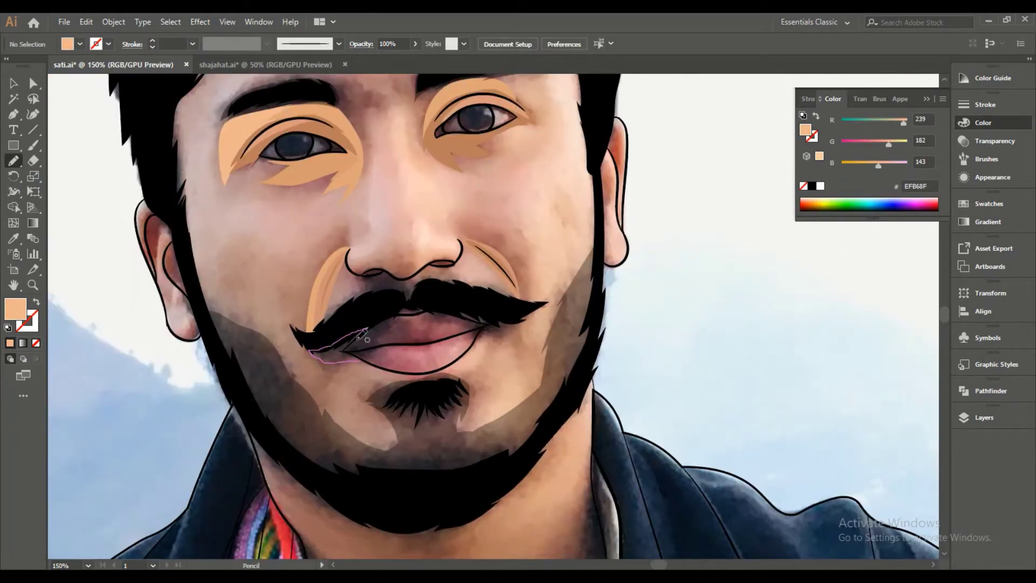
Draw tan shading under the left end of the mustache.
left_click_drag(363, 335, 324, 359)
key("i")
left_click(319, 416)
key("n")
scroll(313, 432, "up", 4)
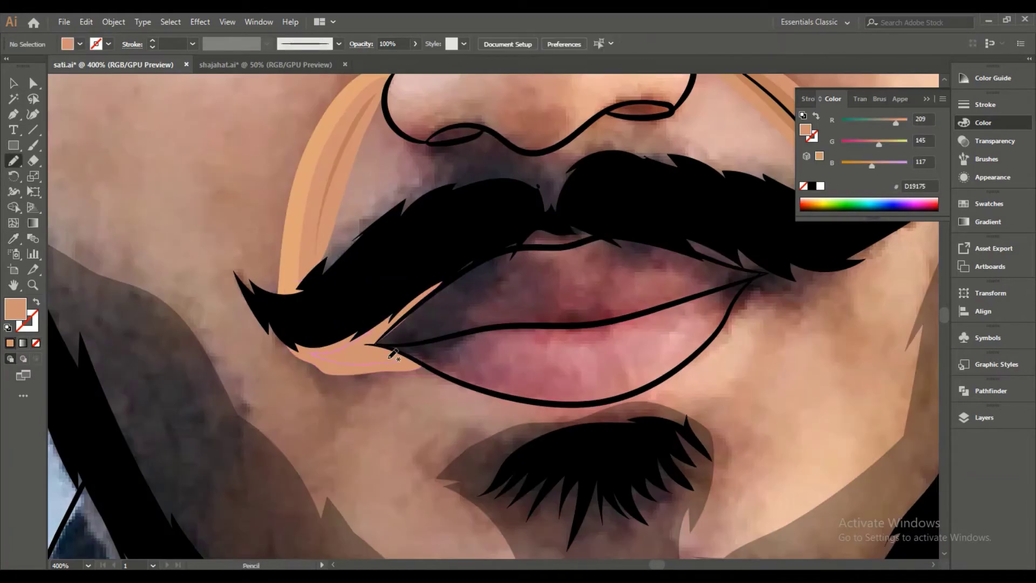
Add a small shape at the left lip corner filled brown A56549.
left_click_drag(393, 353, 378, 346)
scroll(351, 167, "down", 3)
scroll(351, 167, "up", 3)
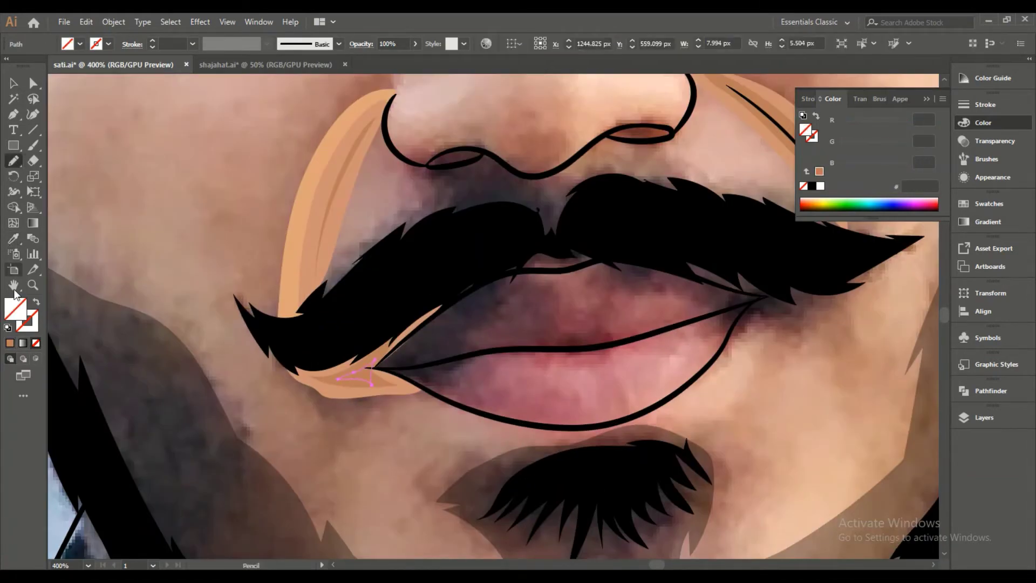
double_click(15, 308)
left_click(787, 299)
scroll(77, 174, "down", 1)
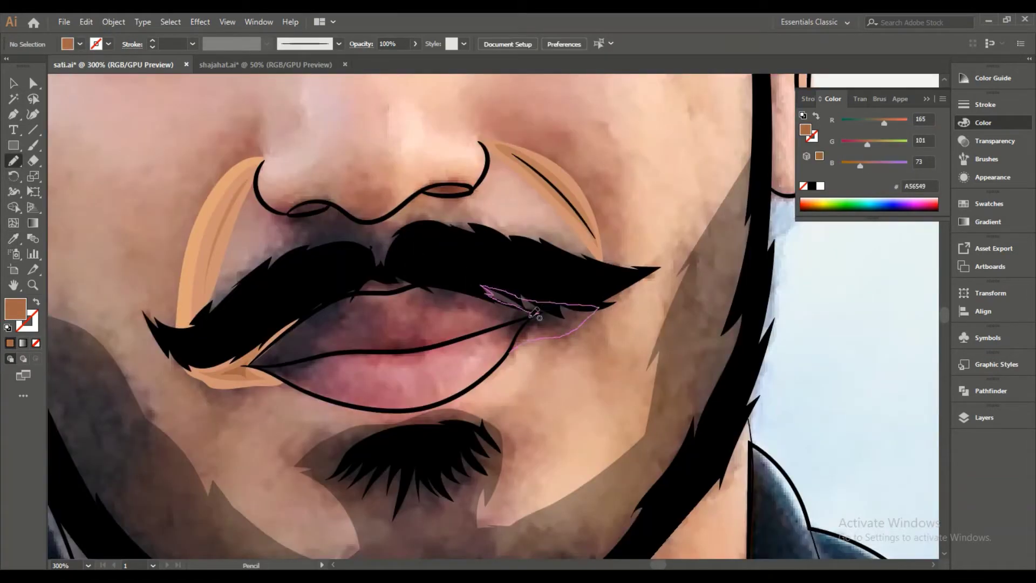
Draw shading at the right lip corner and fill it darker brown 7F4E3D.
left_click_drag(534, 313, 546, 312)
key("i")
left_click(594, 245)
key("n")
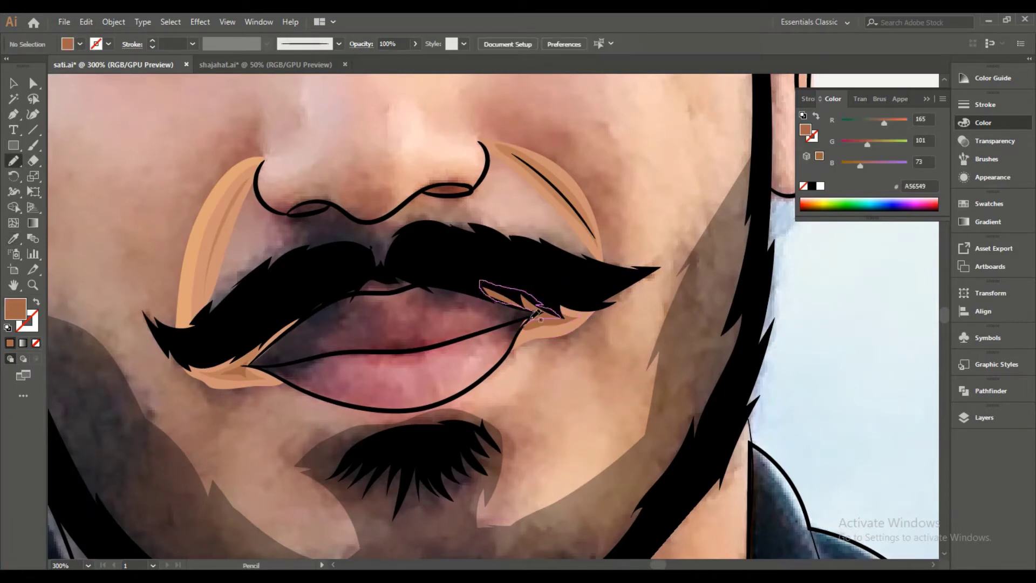
double_click(16, 308)
left_click(786, 298)
scroll(495, 254, "down", 2)
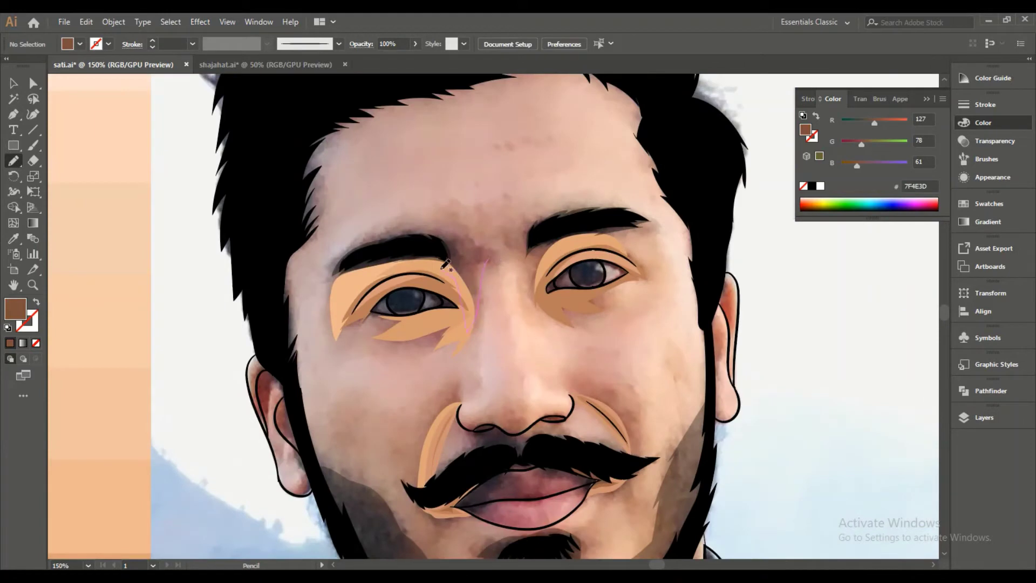
Finish the shading shape over the left eyebrow and fill it light peach.
left_click_drag(408, 233, 482, 247)
key("i")
left_click(100, 377)
double_click(15, 308)
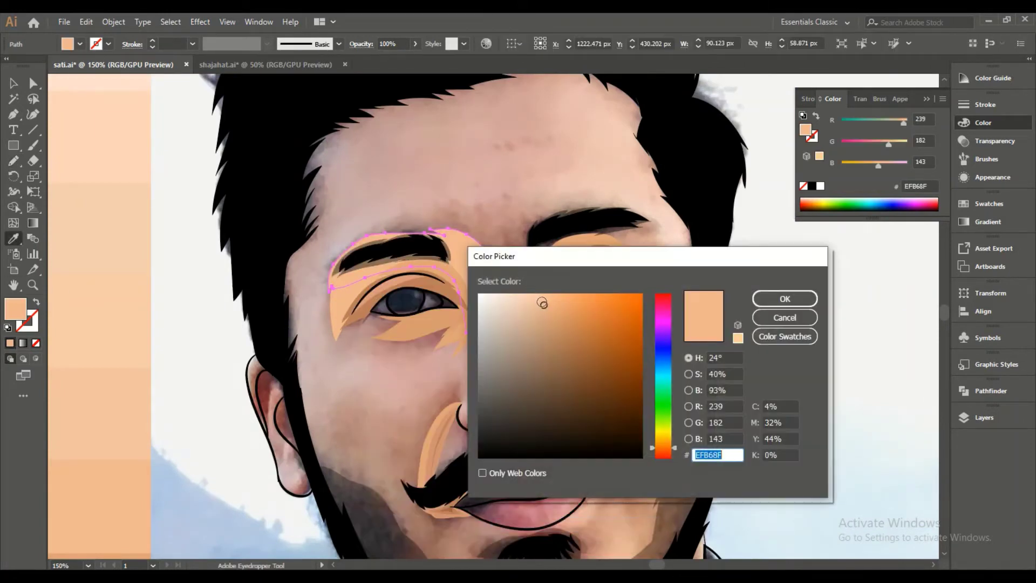
left_click(786, 299)
scroll(849, 398, "down", 3)
left_click(984, 417)
Reselect the eyebrow shading shape and confirm its peach fill.
scroll(432, 324, "up", 2)
left_click(243, 208, "ctrl")
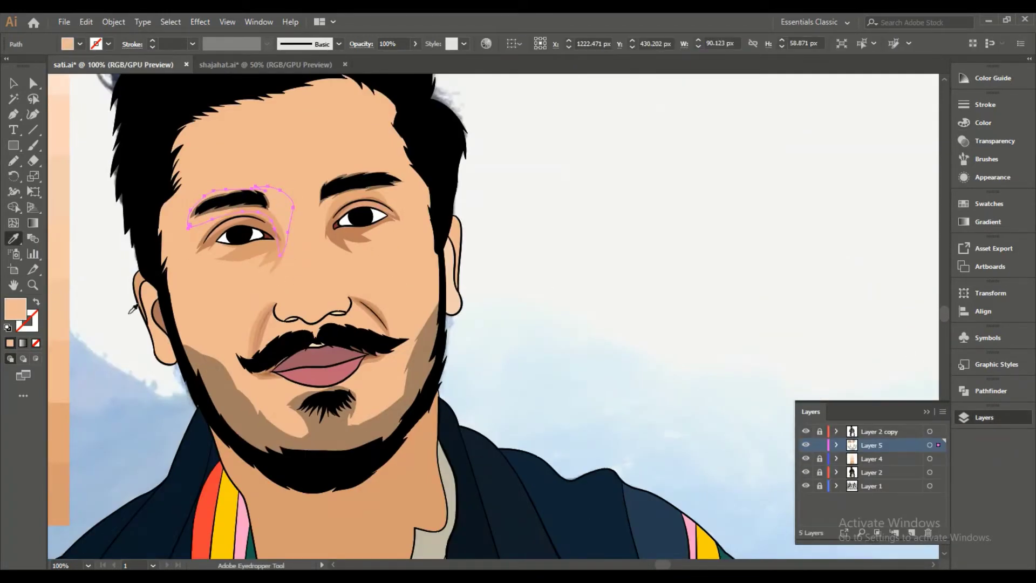
double_click(16, 308)
left_click(784, 299)
scroll(606, 271, "down", 2)
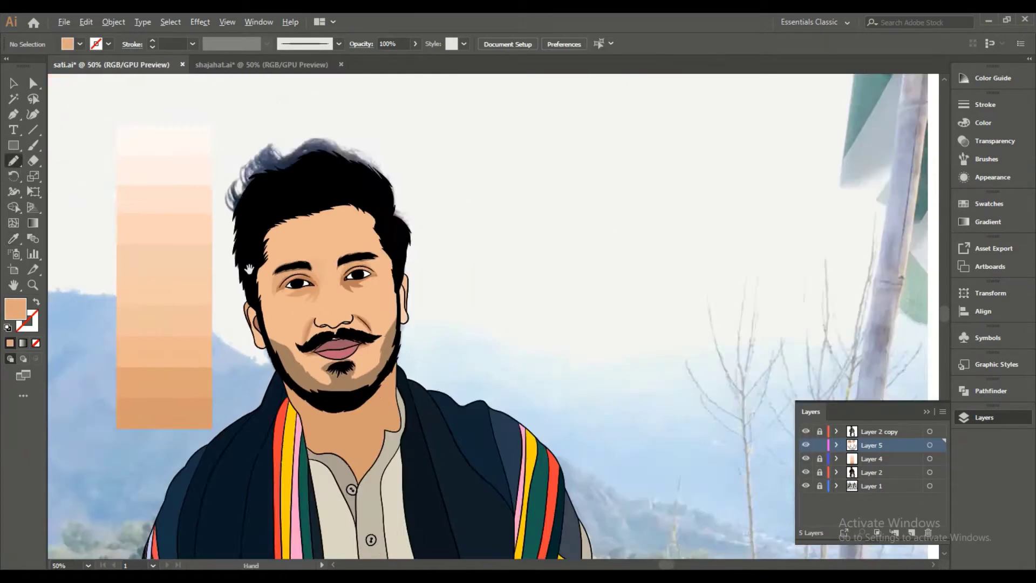
scroll(594, 335, "down", 1)
scroll(756, 270, "up", 5)
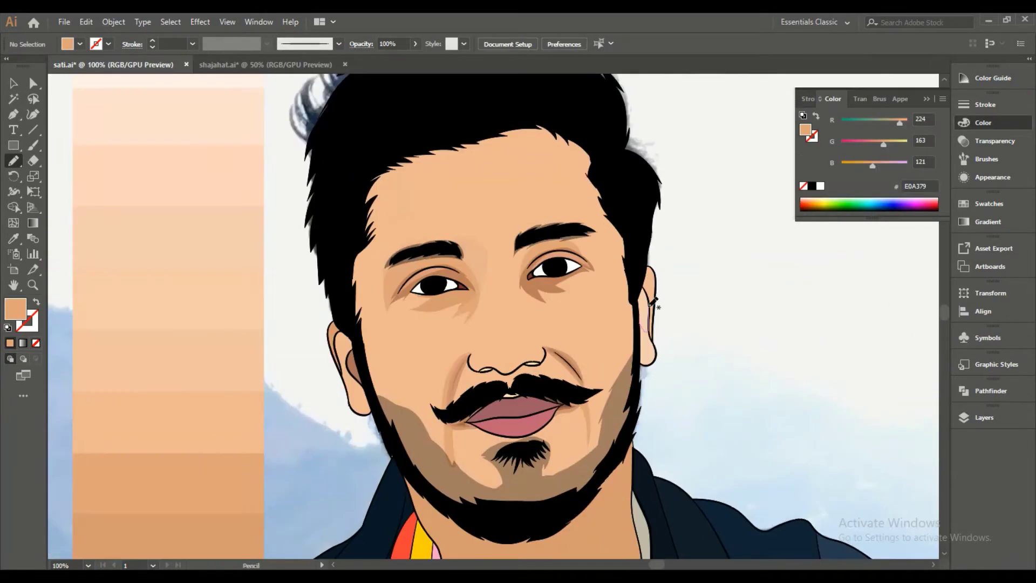
Fill the inner right ear shape with sampled brown and draw shading down the lower ear.
left_click(469, 429)
key("ctrl+shift+a")
key("n")
scroll(642, 324, "up", 1)
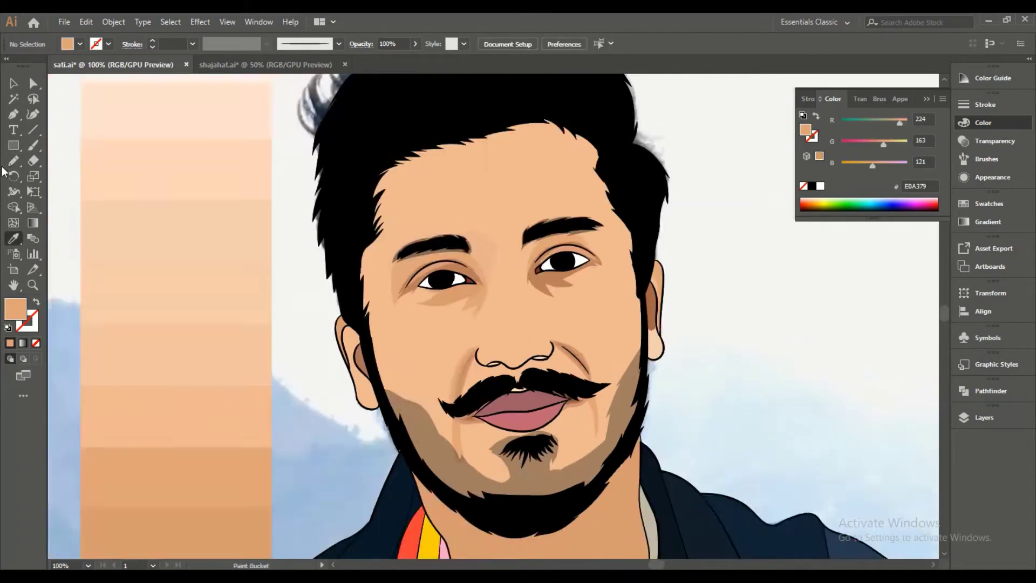
left_click_drag(654, 324, 649, 366)
key("i")
key("ctrl+minus")
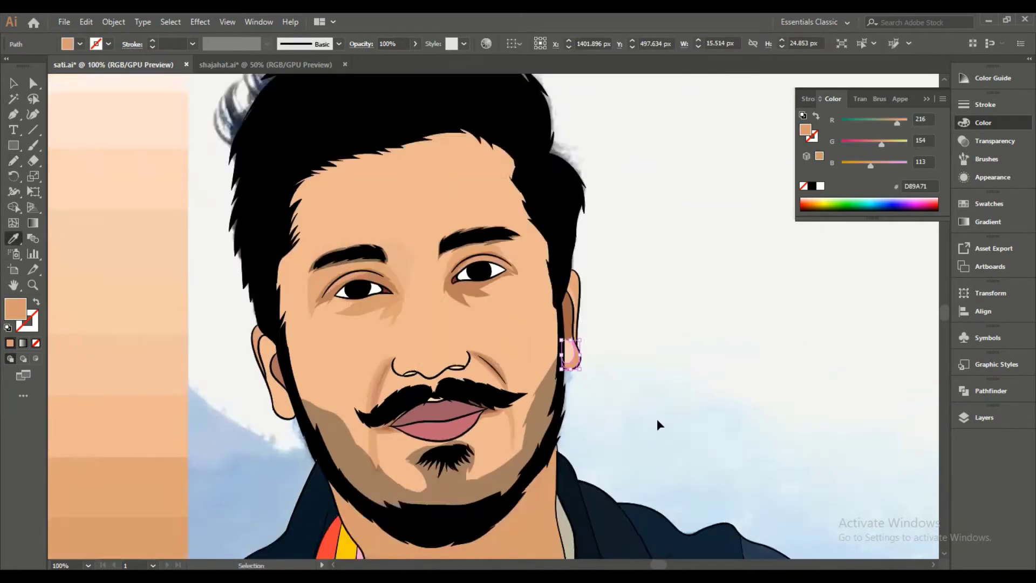
key("ctrl+minus")
scroll(448, 367, "up", 1)
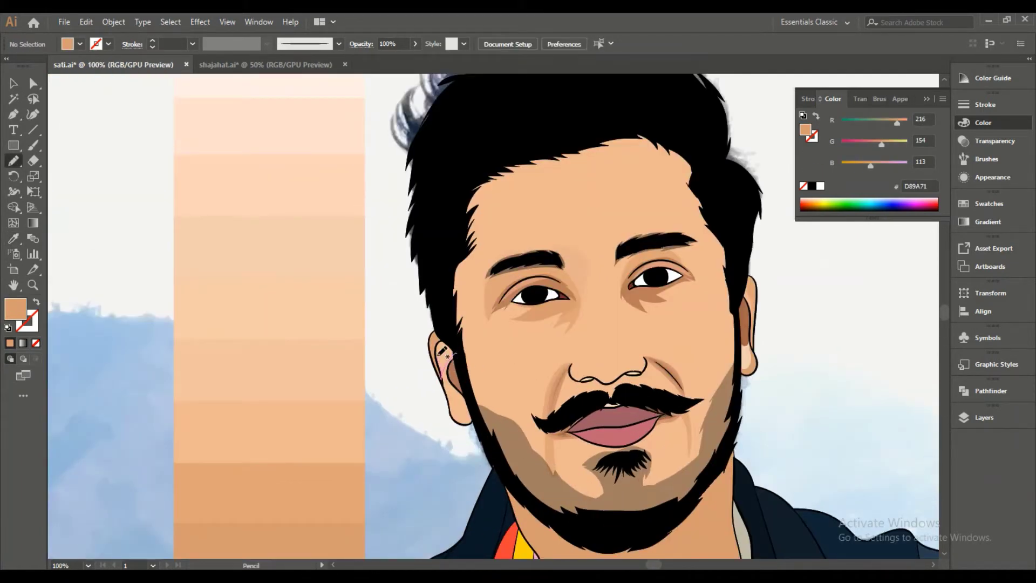
Draw a shading stroke down the ear, comparing the cartoon against the reference photo.
scroll(443, 354, "up", 2)
left_click_drag(471, 342, 445, 408)
scroll(466, 333, "down", 3)
scroll(465, 333, "down", 1)
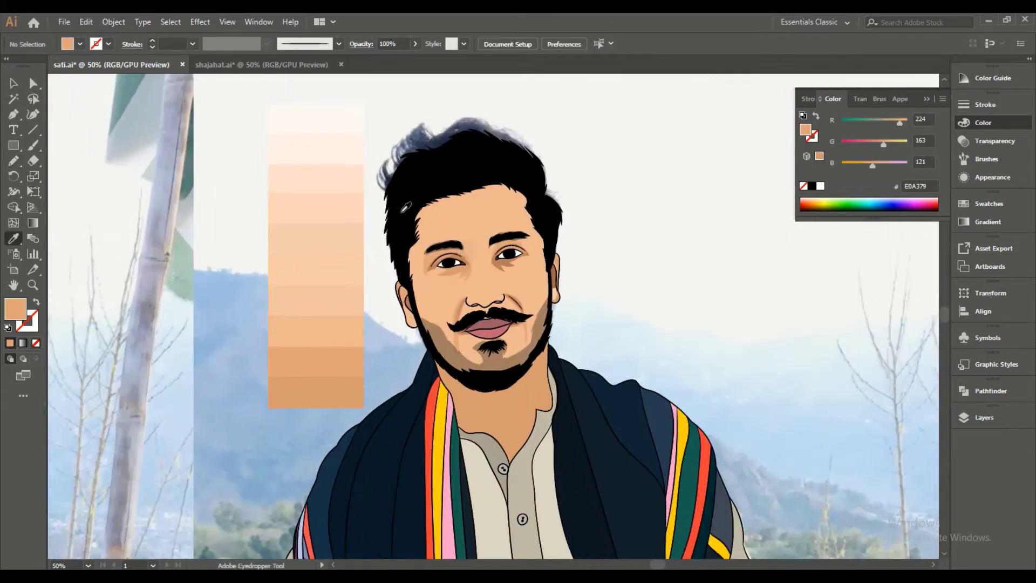
scroll(465, 334, "down", 1)
left_click_drag(365, 239, 483, 239)
scroll(610, 222, "up", 3)
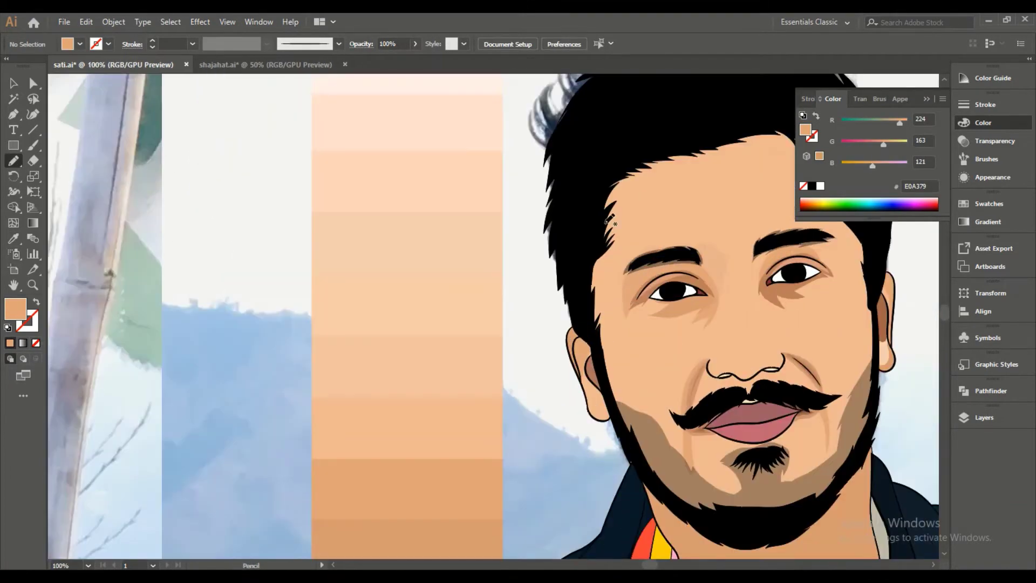
scroll(576, 254, "down", 2)
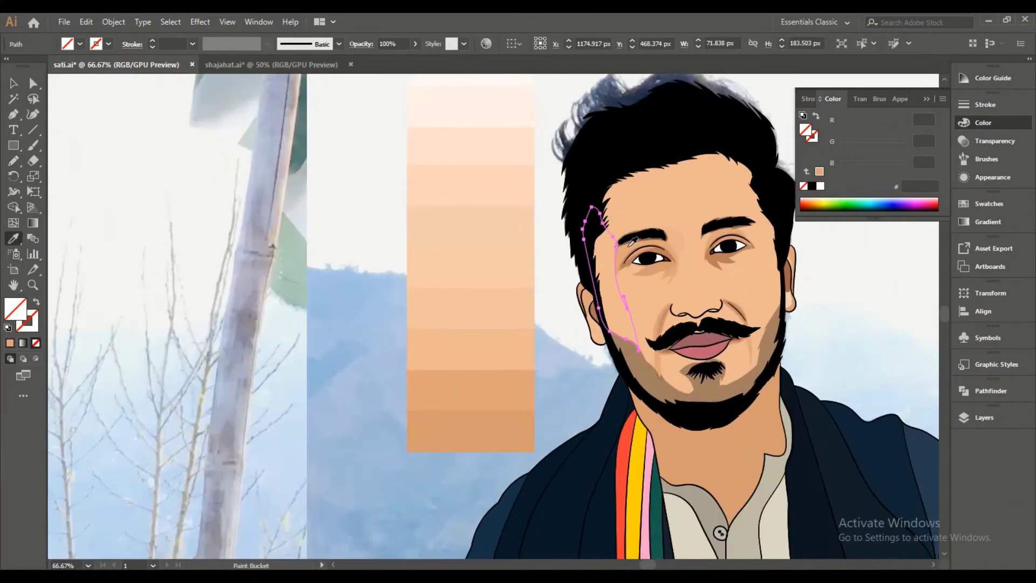
scroll(86, 212, "down", 1)
scroll(85, 213, "down", 1)
scroll(531, 225, "up", 3)
scroll(535, 220, "down", 3)
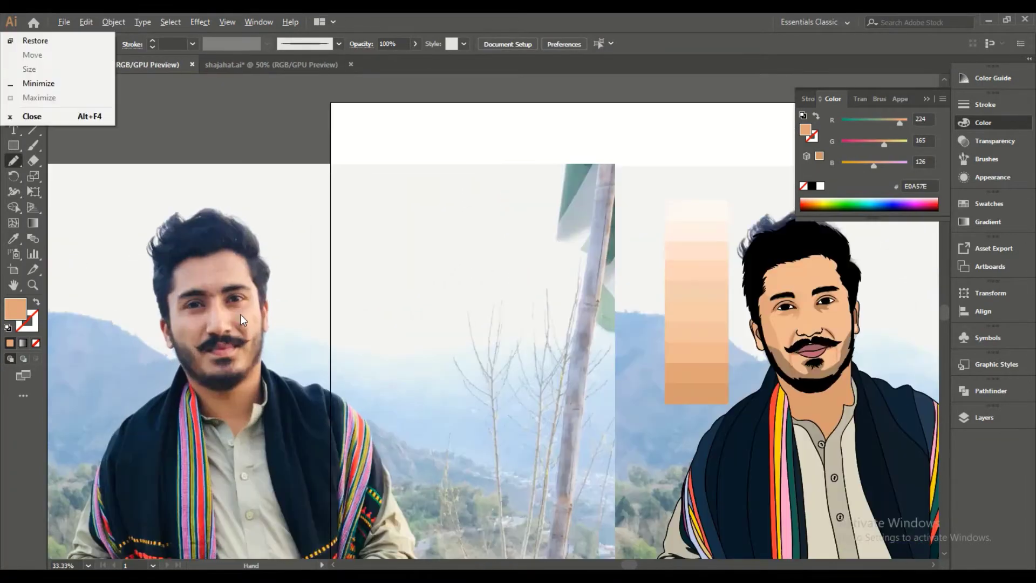
scroll(572, 158, "up", 1)
scroll(573, 159, "up", 1)
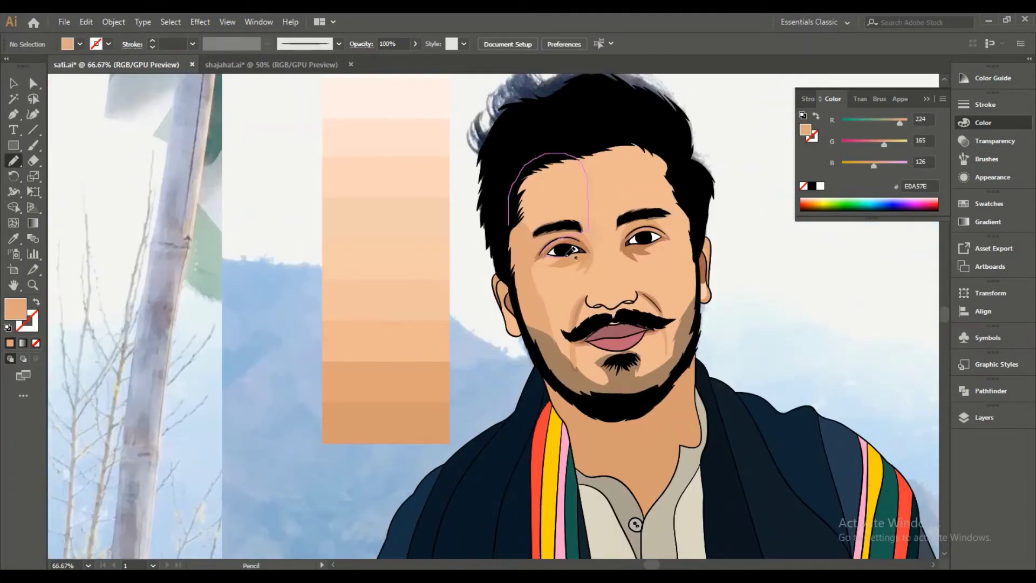
Fill the new forehead highlight shape with a lighter peach.
right_click(280, 247)
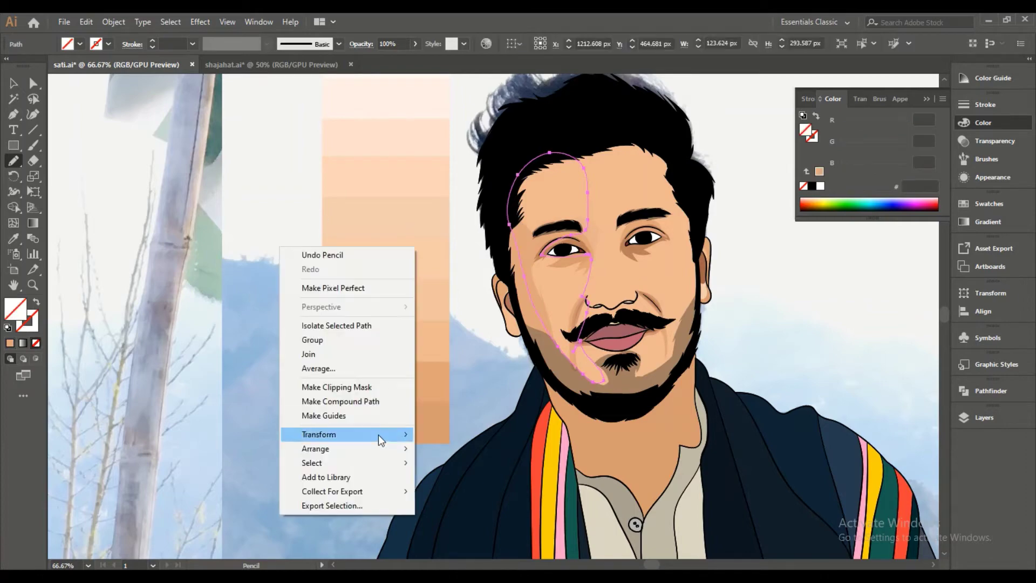
key("Escape")
double_click(15, 309)
left_click(785, 298)
scroll(594, 270, "down", 1)
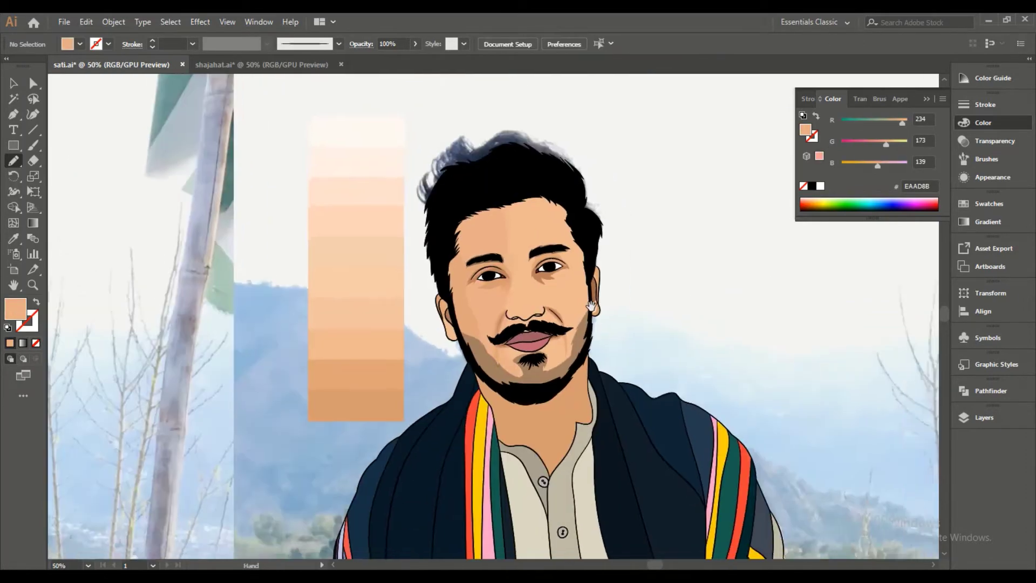
scroll(540, 243, "up", 1)
scroll(432, 243, "down", 1)
scroll(248, 254, "down", 1)
scroll(400, 297, "up", 3)
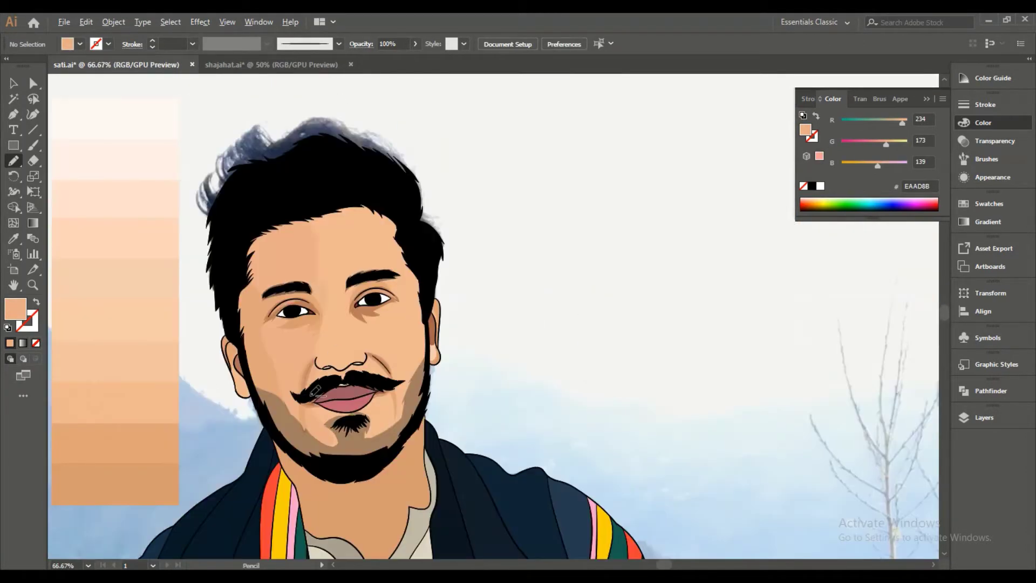
scroll(400, 297, "up", 3)
Draw shading shapes under the nostril and along the lower lip and chin.
left_click_drag(340, 305, 400, 298)
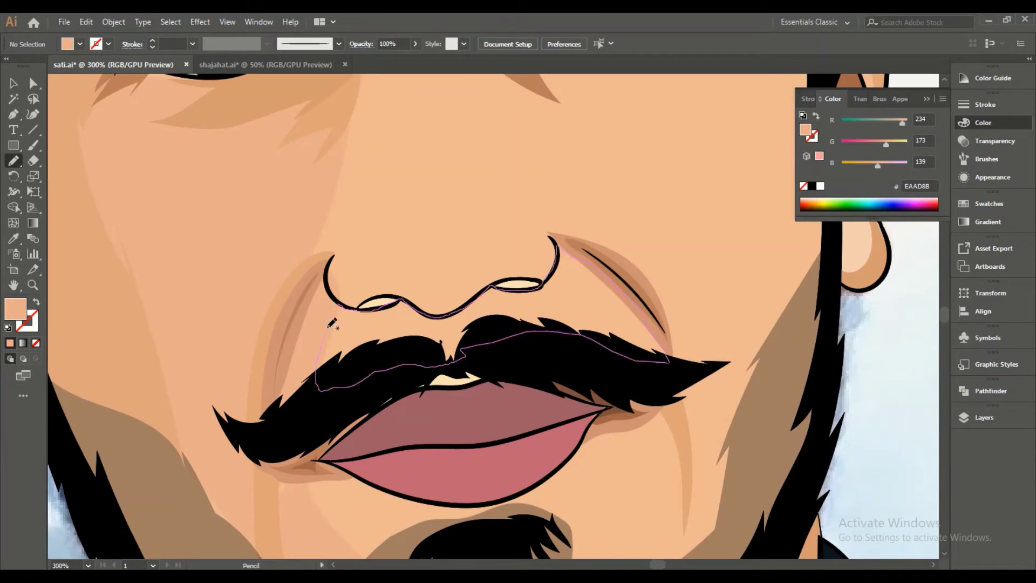
scroll(175, 364, "down", 1)
left_click(747, 409, "ctrl")
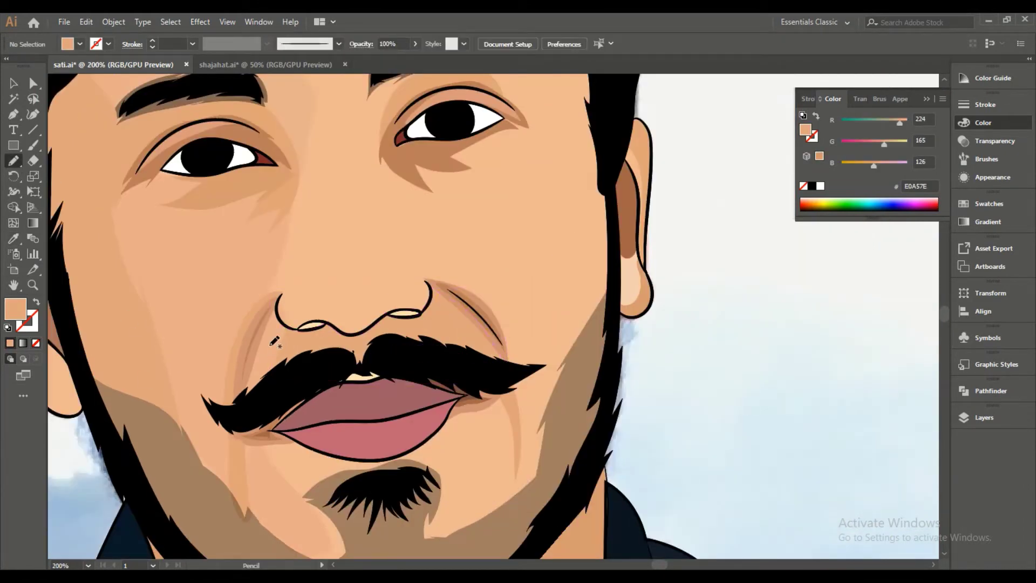
scroll(472, 320, "down", 1)
scroll(354, 413, "up", 1)
mouse_move(353, 416)
left_mouse_down()
mouse_move(400, 424)
mouse_move(389, 427)
left_mouse_up()
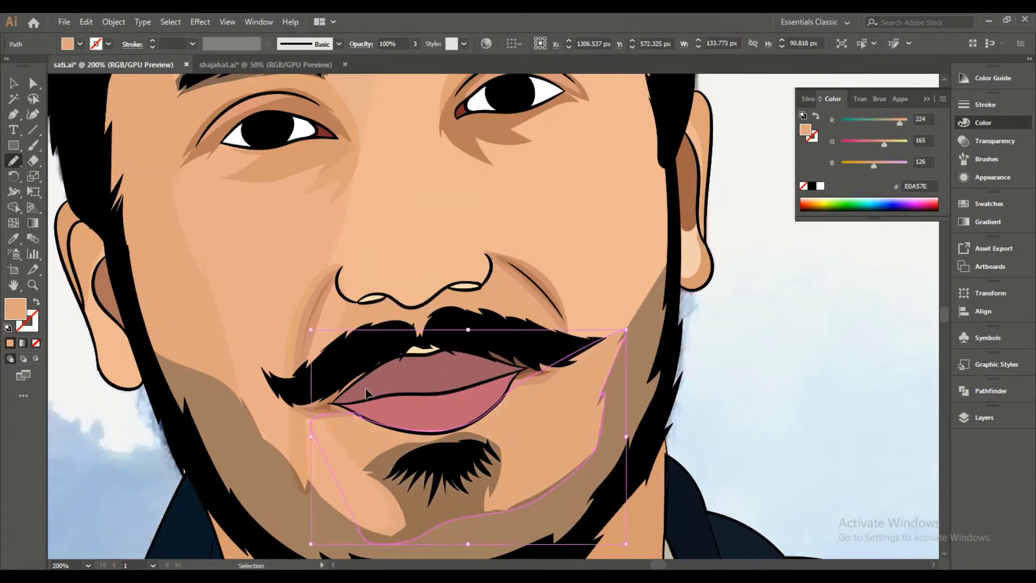
scroll(444, 484, "down", 1)
scroll(670, 478, "down", 1)
Pencil-draw shading strokes beside the nose and along the nostril.
key("n")
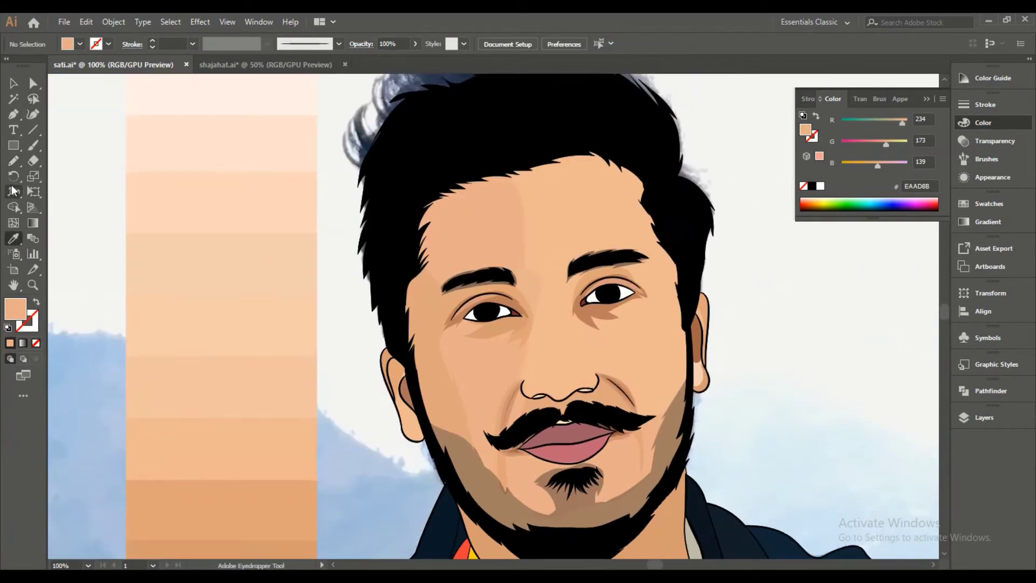
mouse_move(626, 297)
left_mouse_down()
mouse_move(635, 328)
mouse_move(629, 297)
left_mouse_up()
scroll(851, 340, "down", 2)
scroll(754, 317, "up", 5)
mouse_move(431, 411)
left_mouse_down()
mouse_move(492, 428)
mouse_move(463, 427)
left_mouse_up()
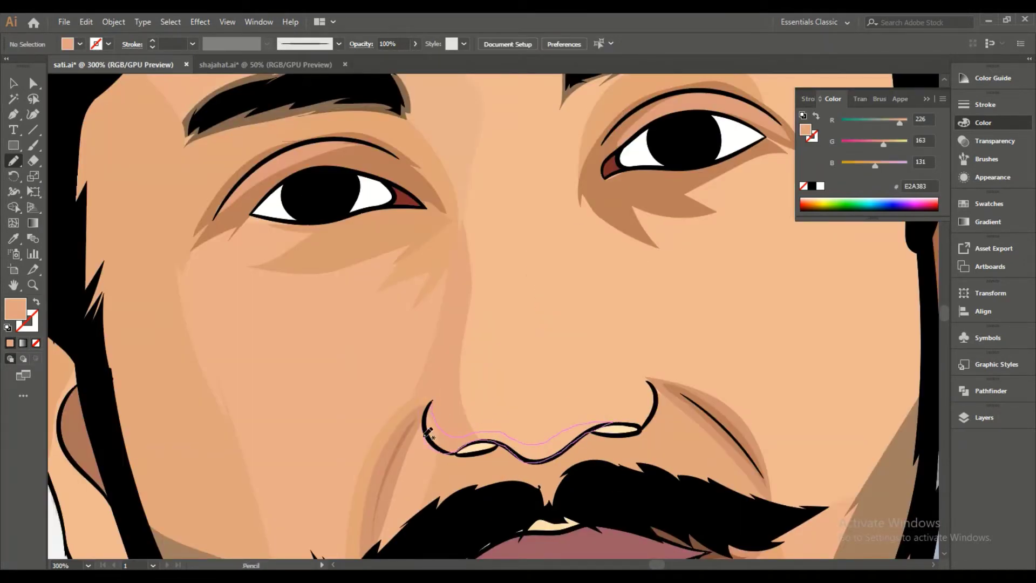
scroll(426, 432, "down", 3)
Fill the nostril shape with black sampled from the nose outline.
left_click(984, 418)
key("i")
scroll(747, 356, "up", 5)
left_click(748, 356)
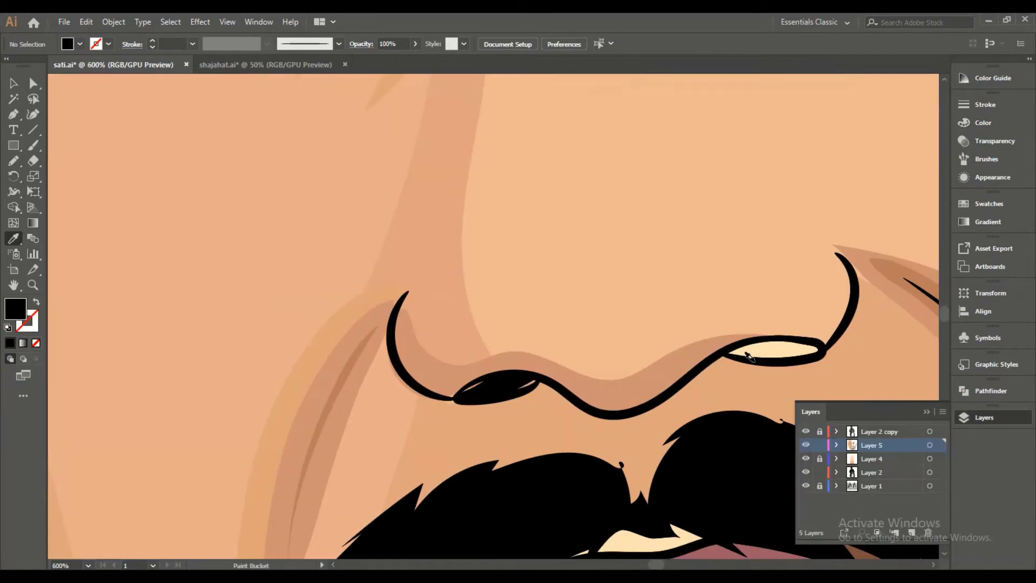
scroll(747, 356, "down", 5)
key("n")
scroll(592, 277, "down", 2)
scroll(592, 277, "up", 2)
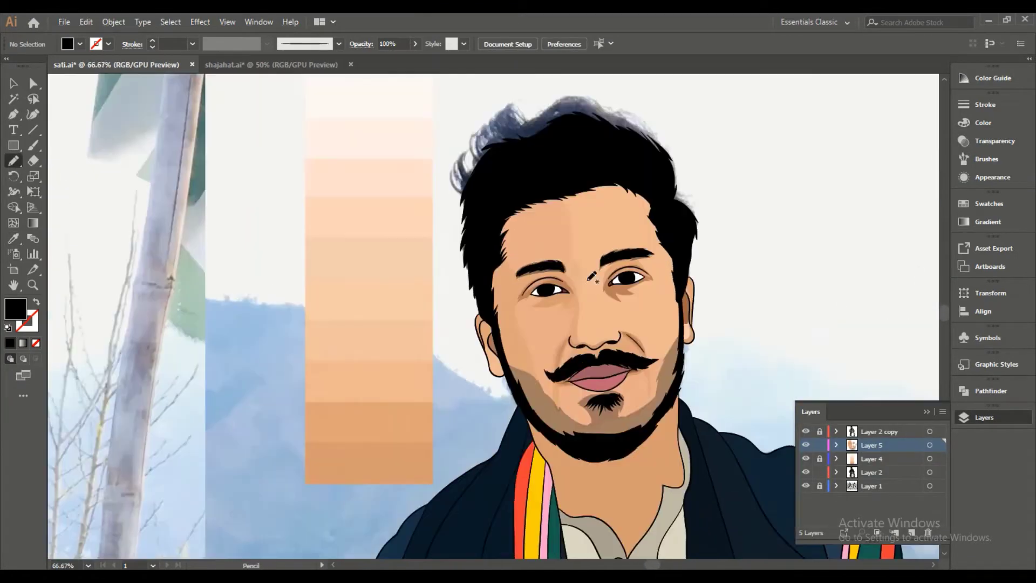
scroll(593, 277, "down", 2)
Draw a highlight from the nose up to the forehead and fill it lighter peach.
scroll(593, 277, "up", 3)
left_click_drag(479, 335, 517, 276)
key("i")
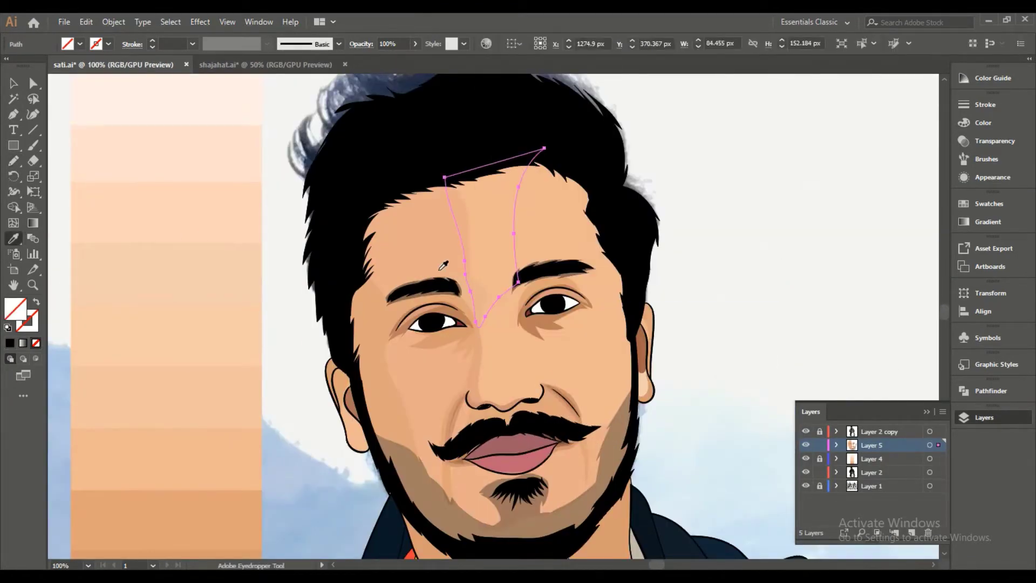
left_click(540, 227)
double_click(16, 309)
left_click(787, 296)
scroll(486, 324, "right", 2)
double_click(16, 308)
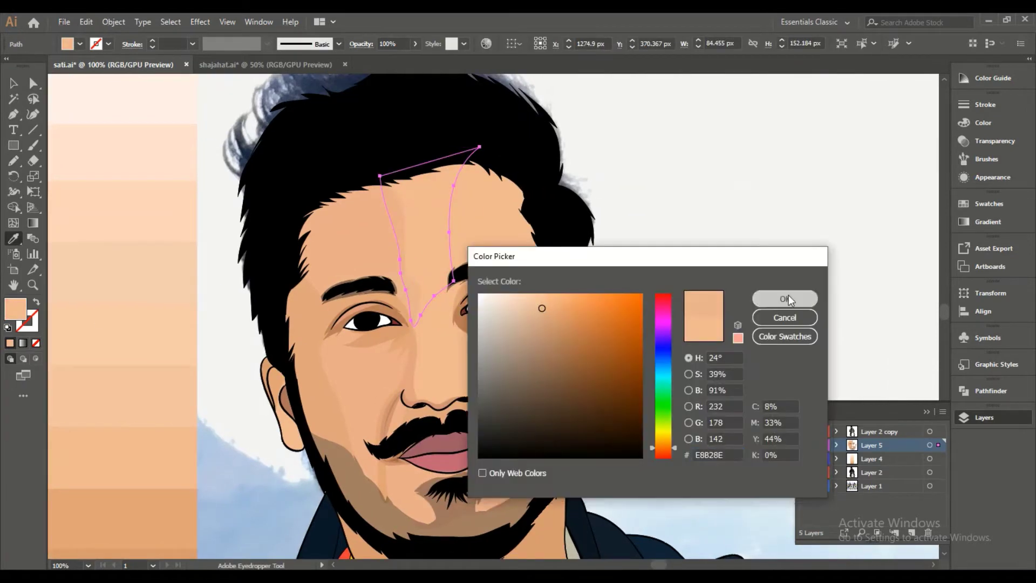
left_click(787, 298)
key("ctrl+shift+a")
key("n")
Draw a highlight shape down the nose bridge, checking against the photo.
scroll(413, 241, "down", 1)
scroll(413, 247, "down", 1)
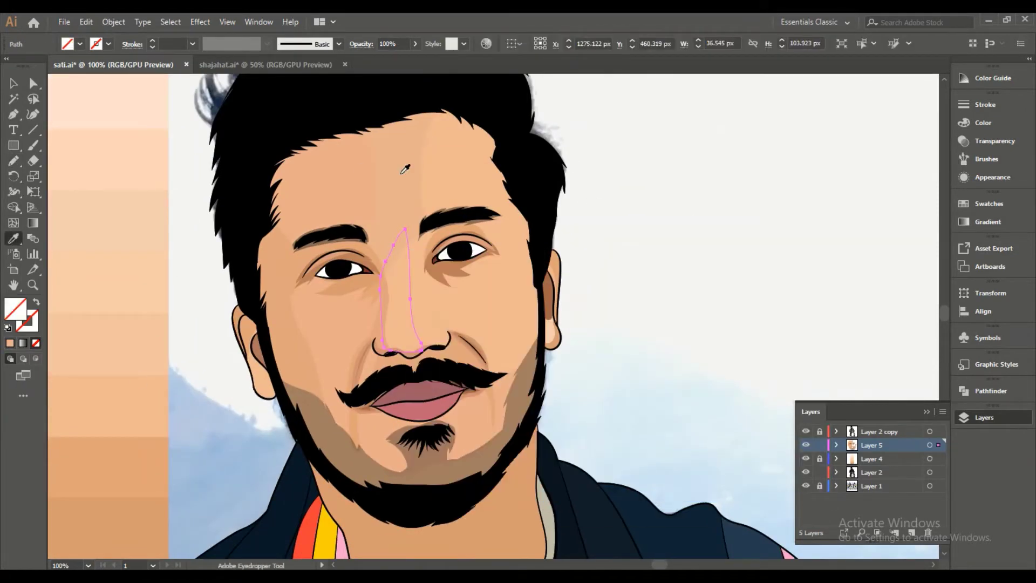
scroll(413, 247, "down", 1)
scroll(412, 247, "up", 1)
scroll(324, 291, "down", 1)
left_click_drag(273, 292, 435, 306)
scroll(523, 211, "up", 4)
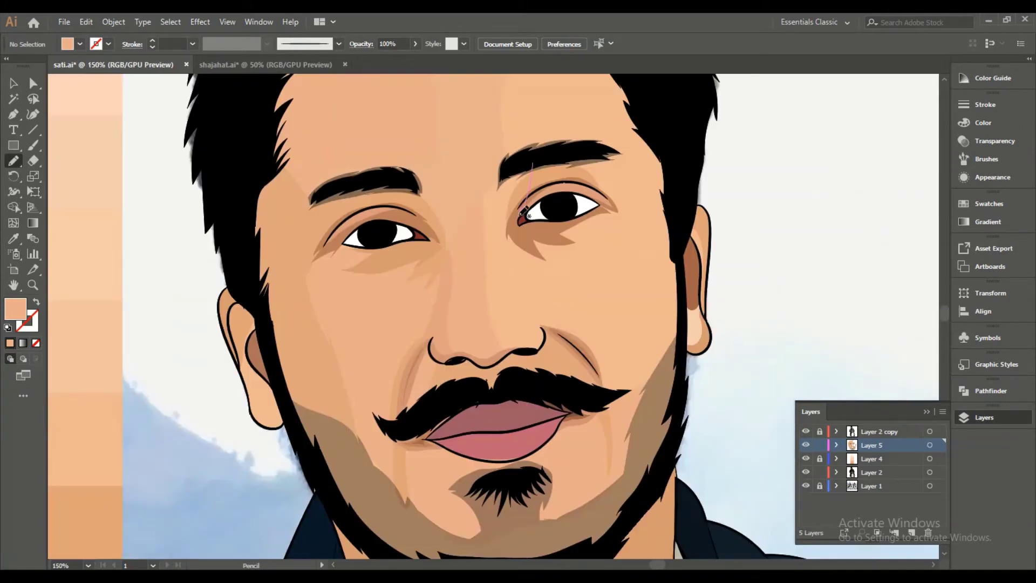
left_click_drag(537, 157, 538, 158)
scroll(615, 373, "down", 2)
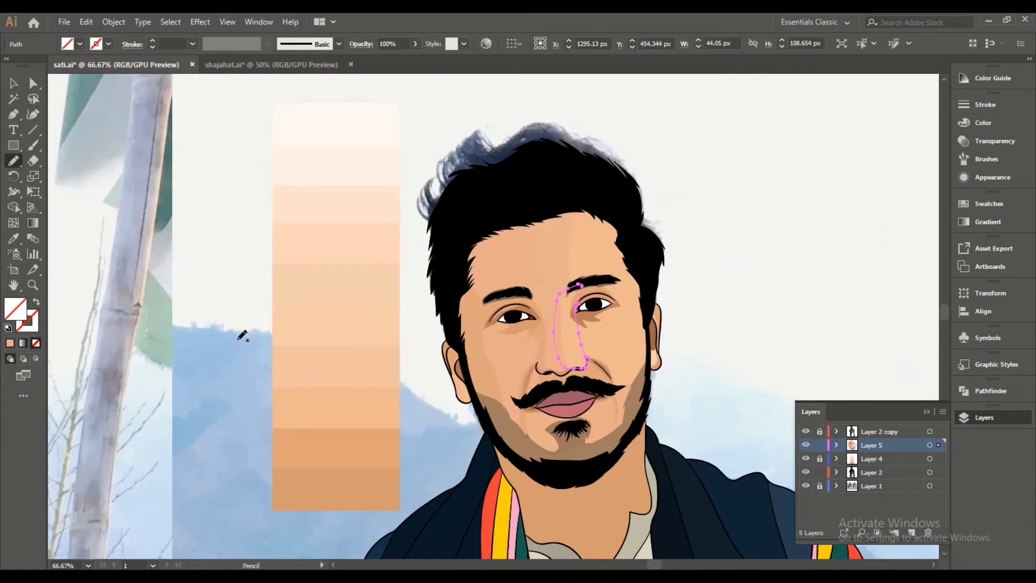
left_click(379, 245)
Pencil-draw a closed highlight shape around the right eye.
scroll(607, 357, "down", 2)
scroll(608, 357, "up", 5)
key("n")
left_click_drag(472, 243, 563, 376)
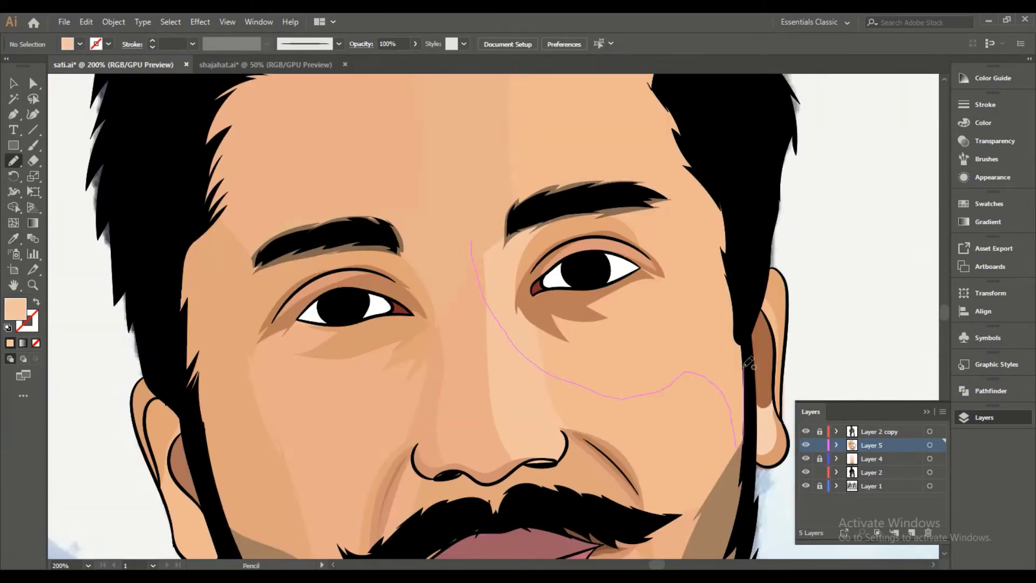
left_click_drag(749, 362, 471, 243)
scroll(475, 259, "down", 3)
scroll(475, 259, "down", 1)
right_click(199, 88)
Cut the eye out with a compound path (Ctrl+8) and fill the highlight with sampled peach.
key("i")
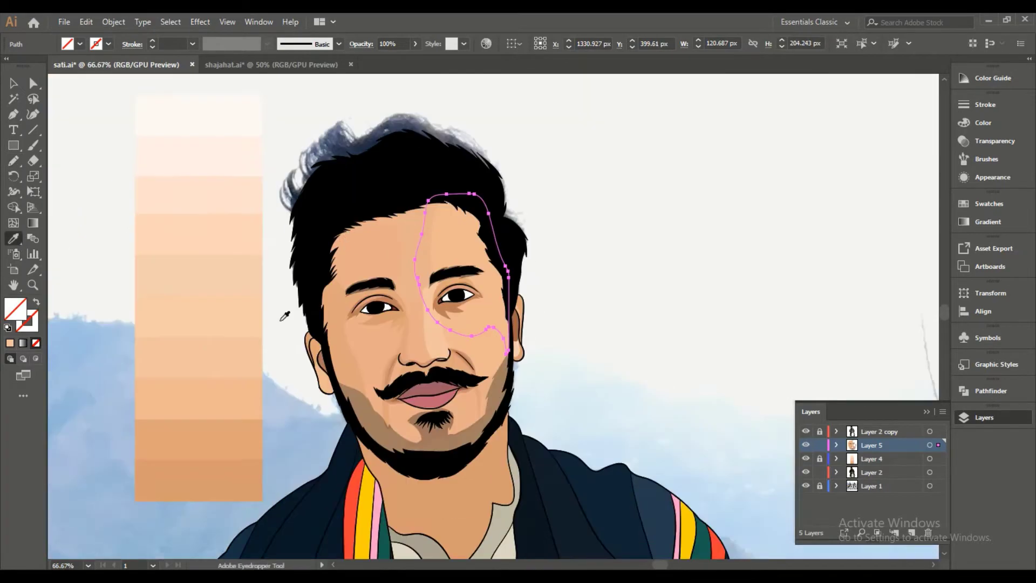
scroll(485, 275, "up", 2)
key("n")
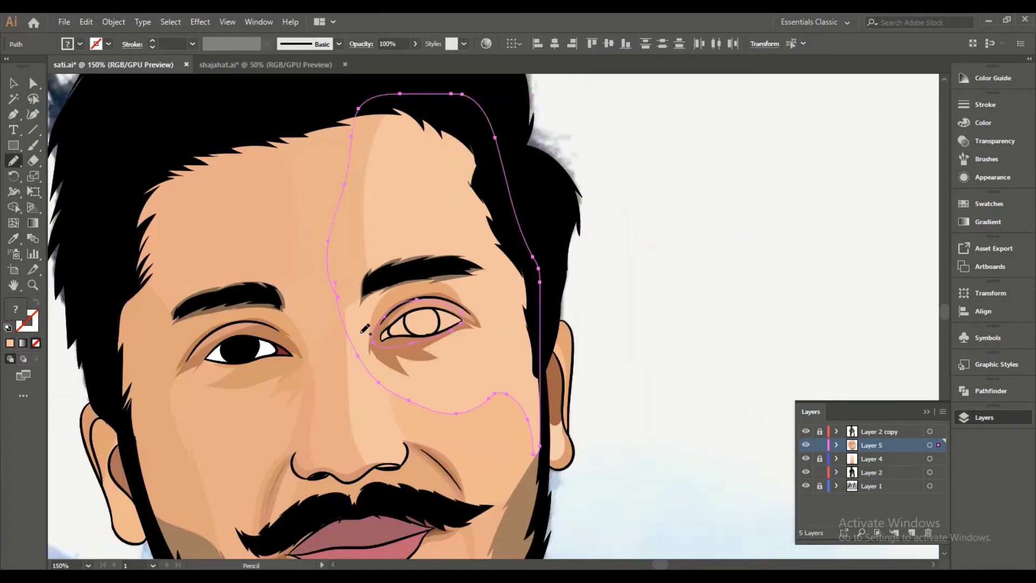
key("ctrl+8")
scroll(440, 318, "down", 2)
key("i")
left_click(441, 318)
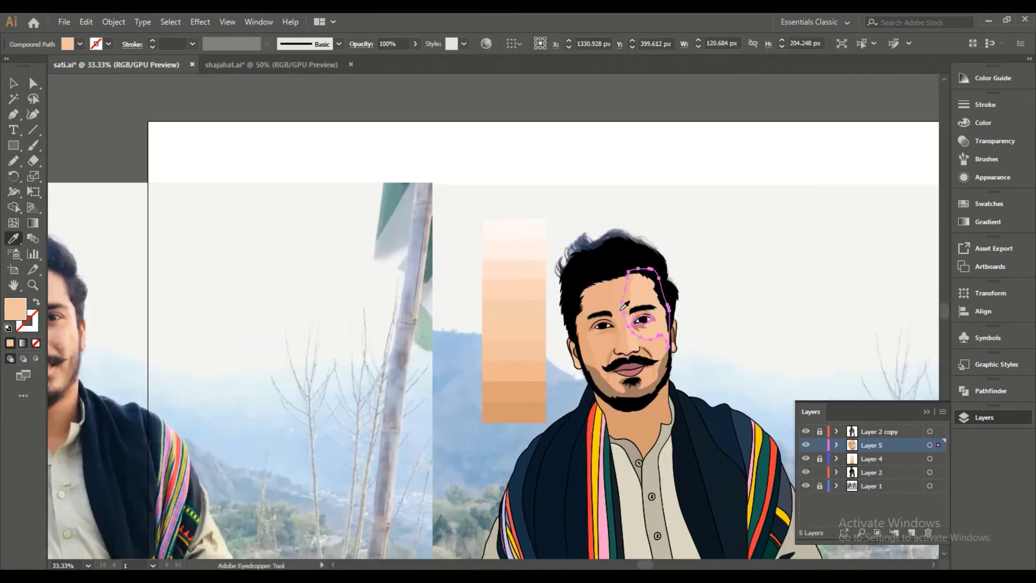
scroll(737, 261, "down", 3)
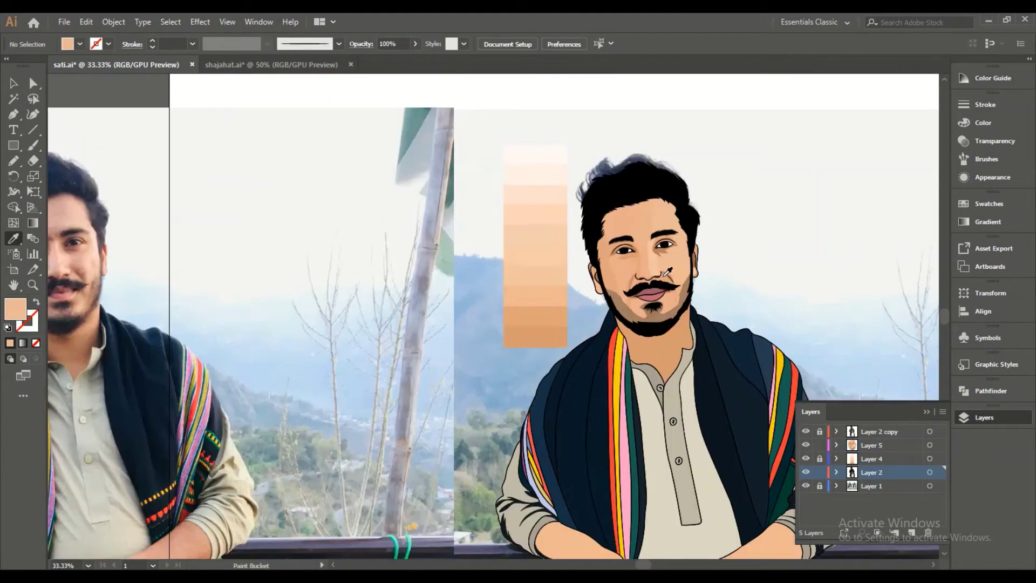
left_click_drag(640, 252, 625, 254)
Hide the reference photo and skin swatch layers.
scroll(672, 254, "down", 1)
left_click(806, 485)
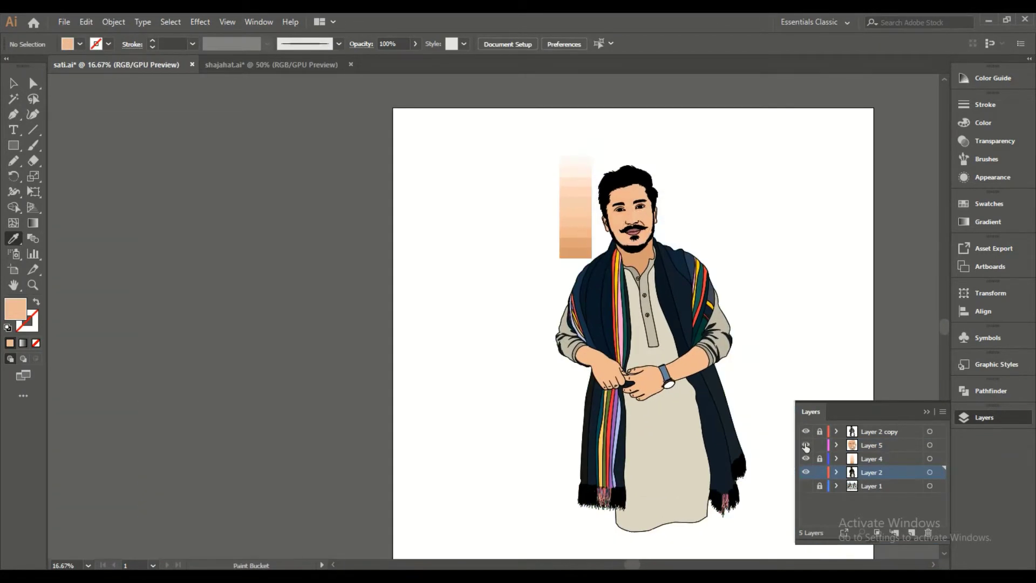
left_click(806, 458)
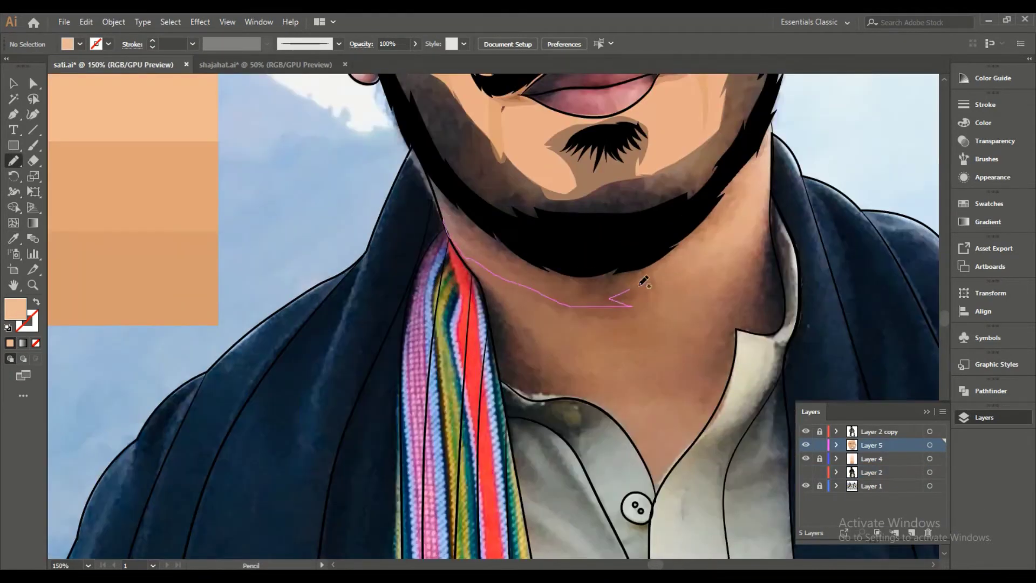
Draw shadow shapes under the beard and along the right neck in a darker skin tone.
left_click_drag(643, 280, 632, 307)
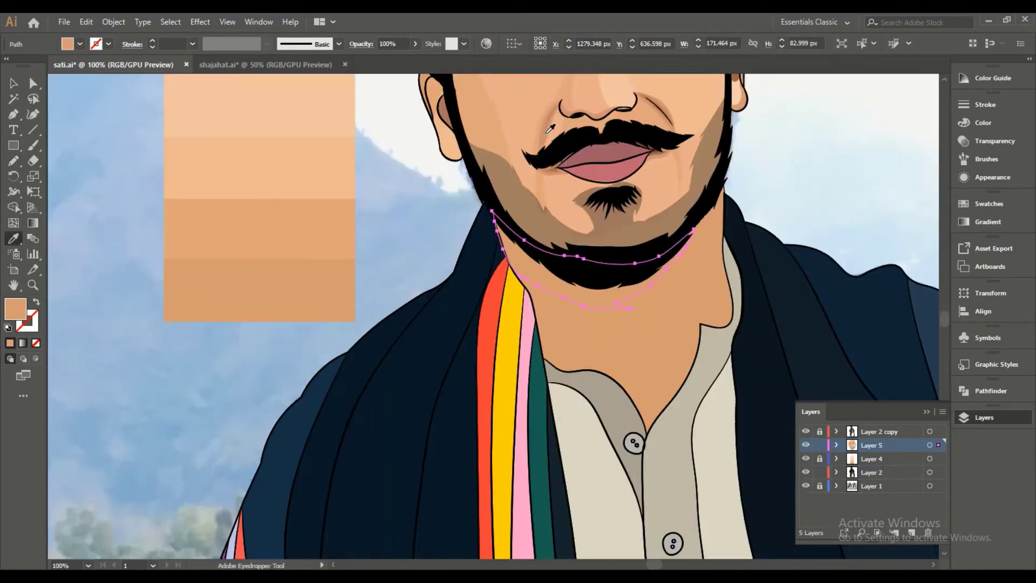
left_click(663, 102)
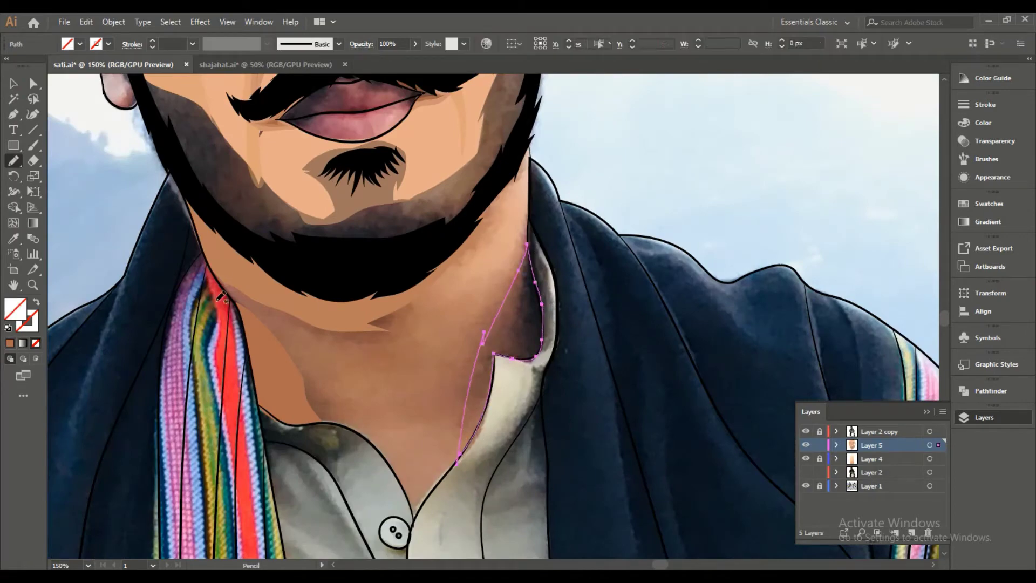
left_click_drag(547, 344, 544, 348)
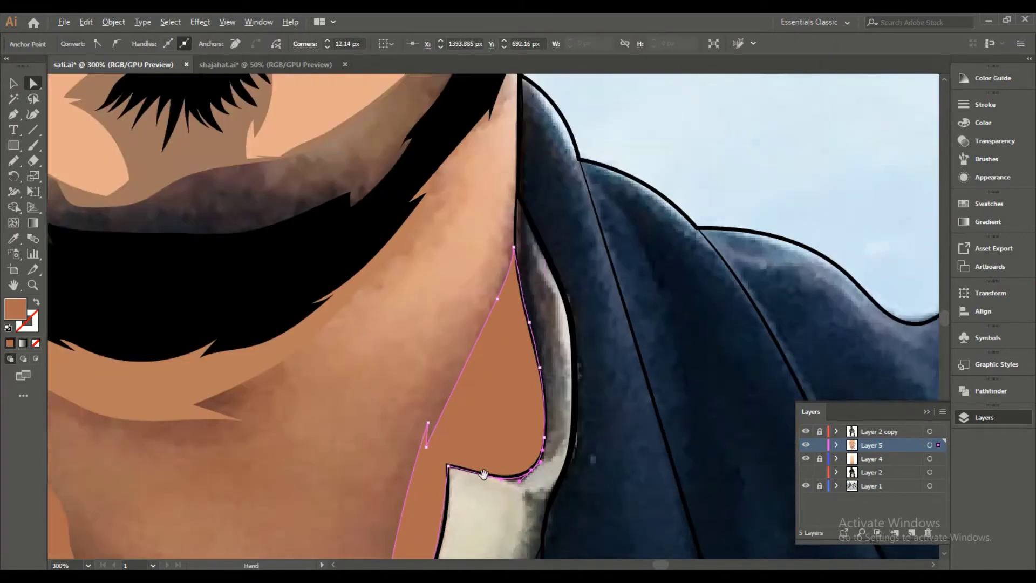
left_click(426, 343)
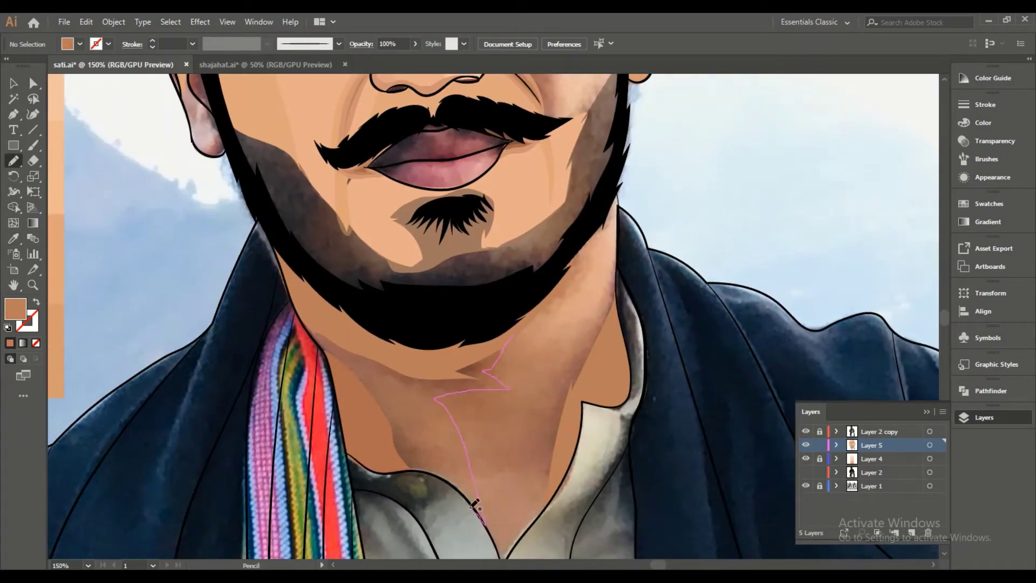
Draw a neck shadow above the collar, send it behind the clothing, and fill it with sampled skin colour.
left_click_drag(351, 332, 352, 333)
key("ctrl+minus")
key("i")
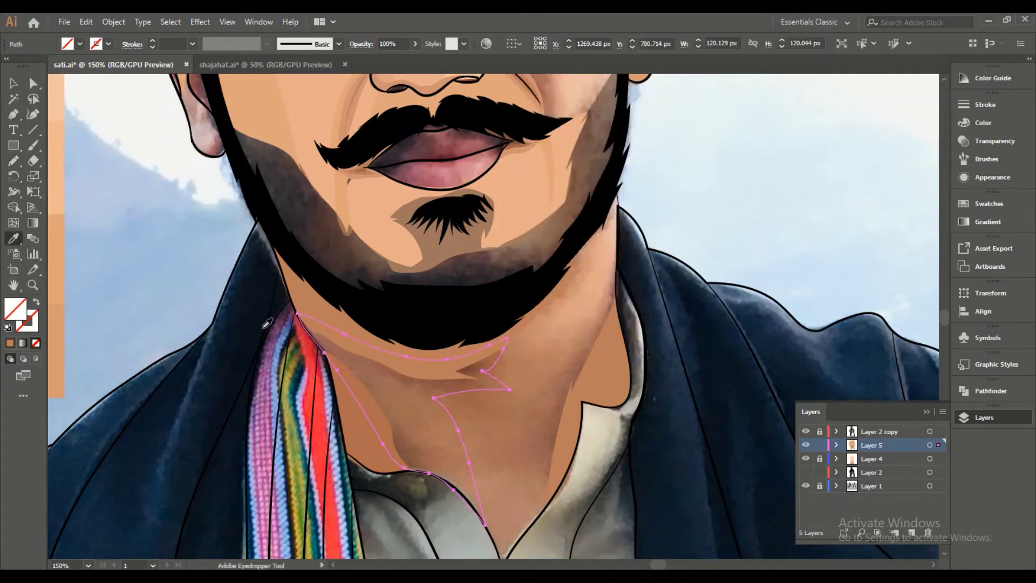
key("ctrl+minus")
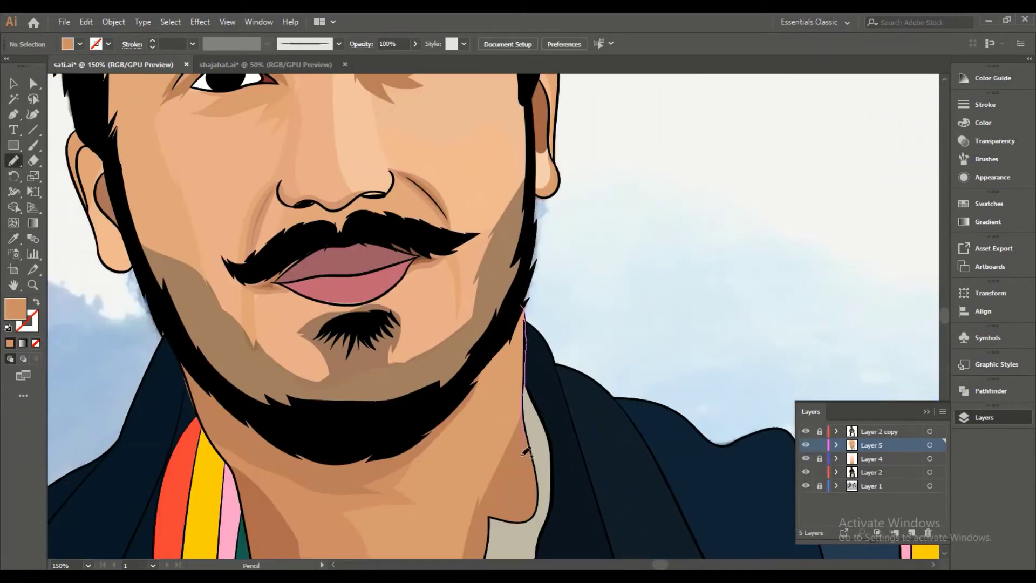
left_click_drag(526, 452, 484, 406)
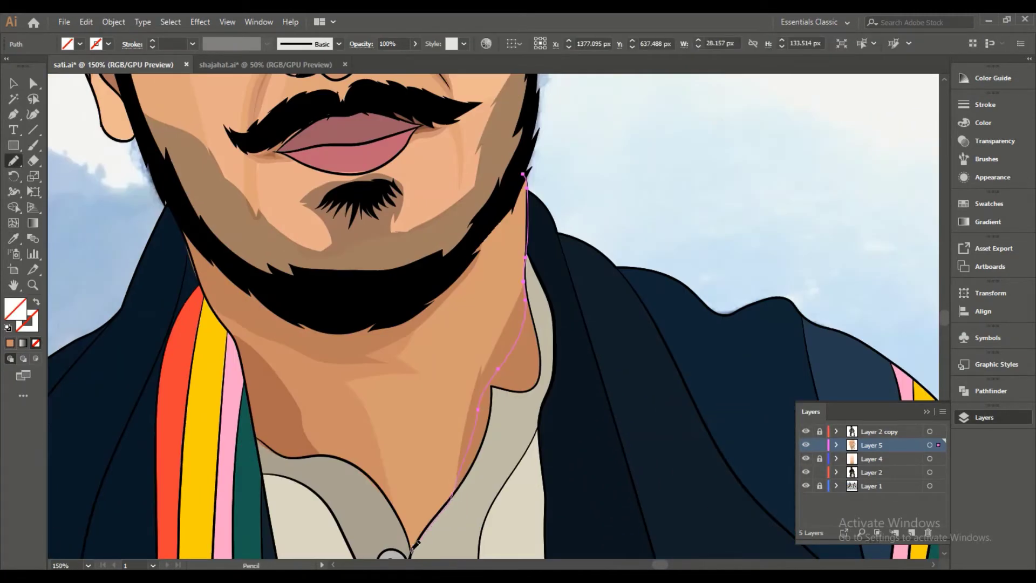
right_click(473, 266)
left_click(659, 497)
key("ctrl+minus")
key("ctrl+minus")
key("ctrl+minus")
left_click(216, 312)
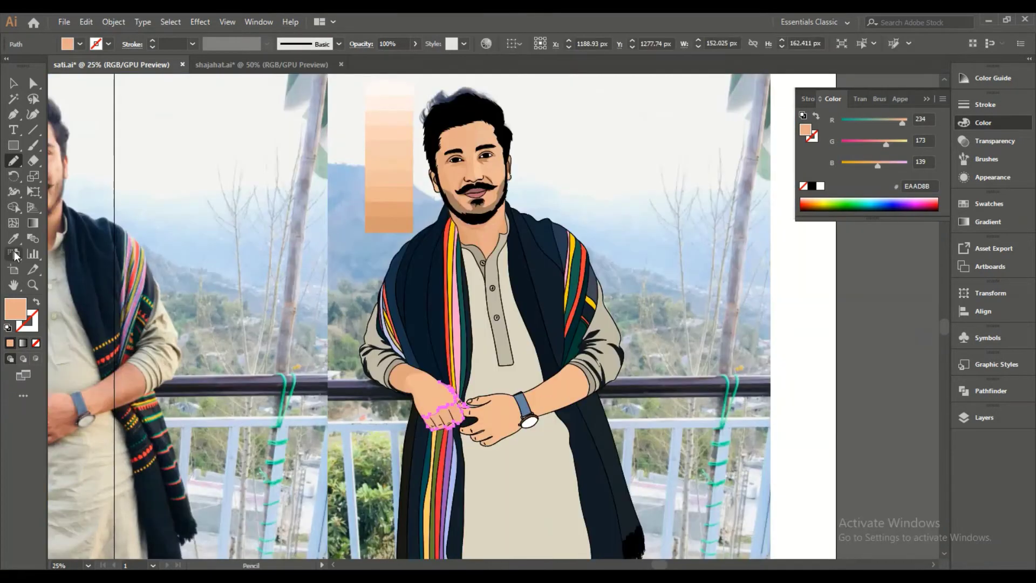
Draw a shadow line between two fingers filled with the darker sampled skin tone.
scroll(439, 360, "up", 1)
left_click(15, 161)
left_click_drag(395, 382, 664, 378)
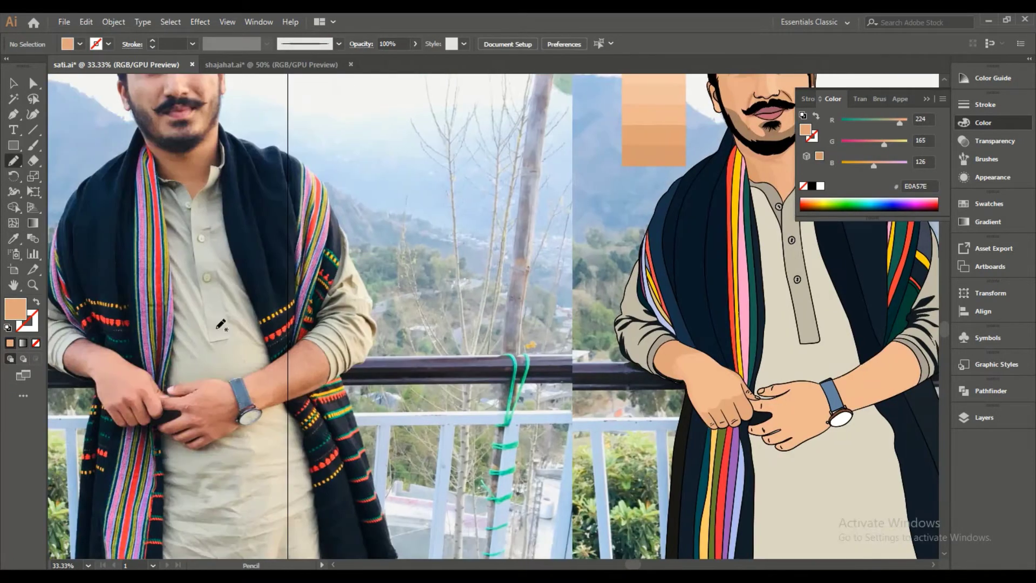
scroll(701, 410, "up", 10)
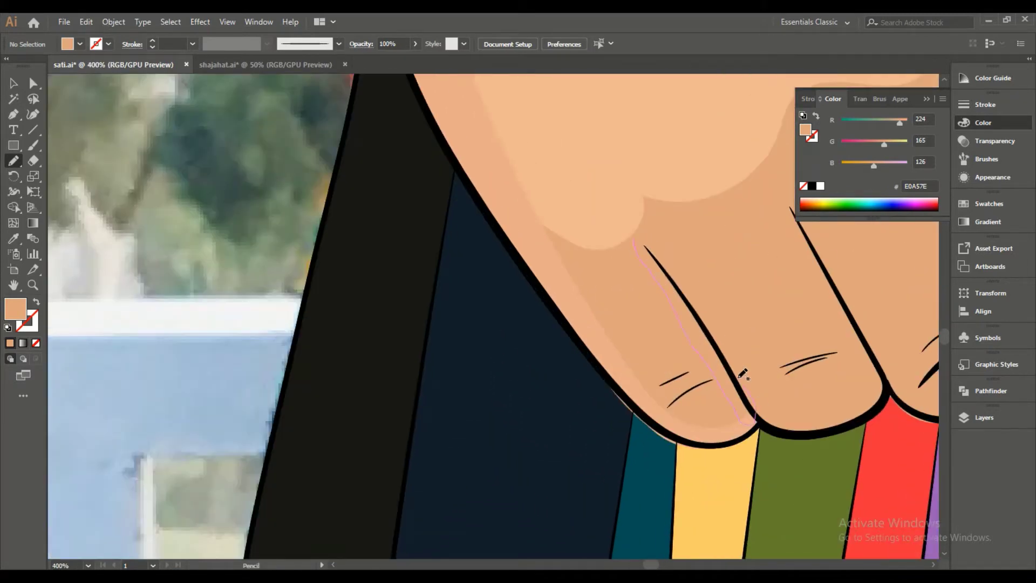
double_click(15, 309)
left_click(782, 296)
left_click_drag(427, 316, 438, 345)
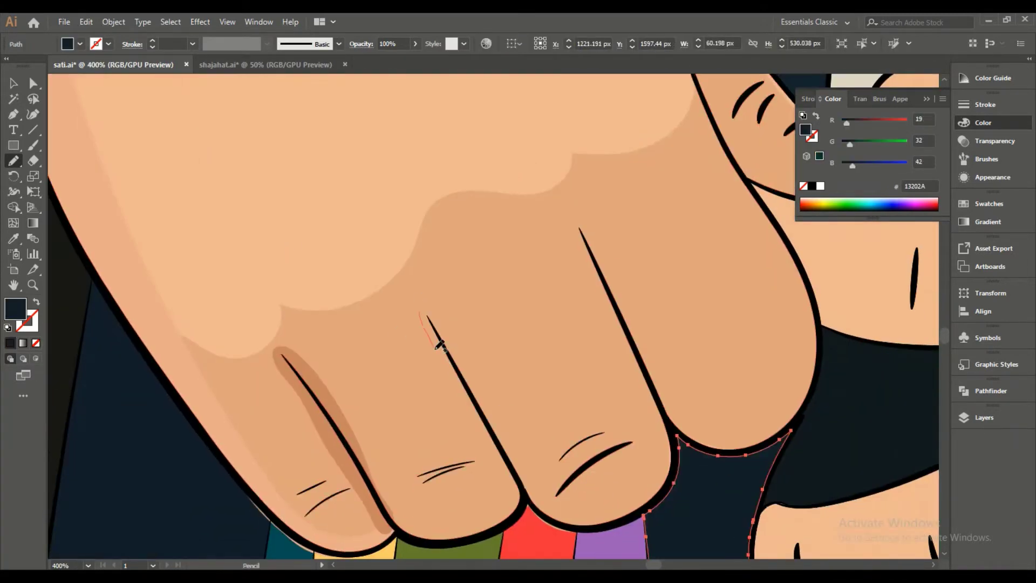
key("i")
left_click(321, 377)
Move the finger path into Layer 5 and shade along the next finger.
left_click(977, 417)
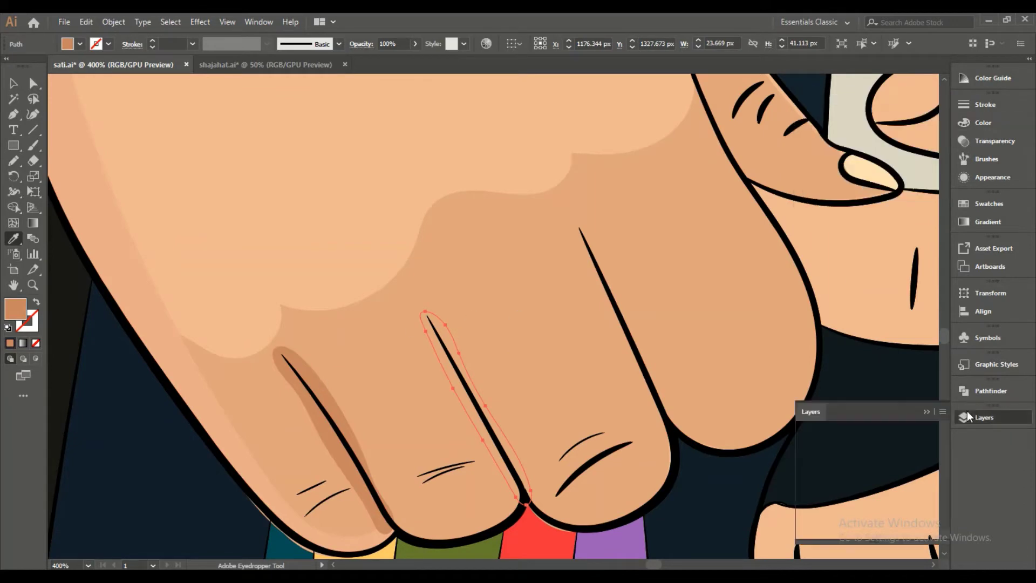
left_click(869, 486)
left_click_drag(870, 486, 872, 445)
key("n")
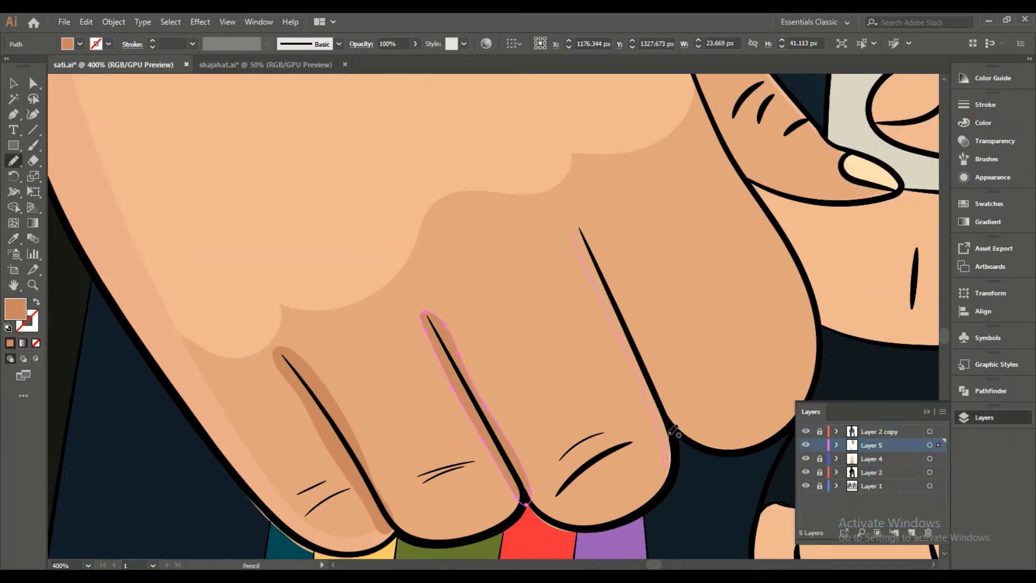
left_click_drag(575, 216, 576, 215)
key("F6")
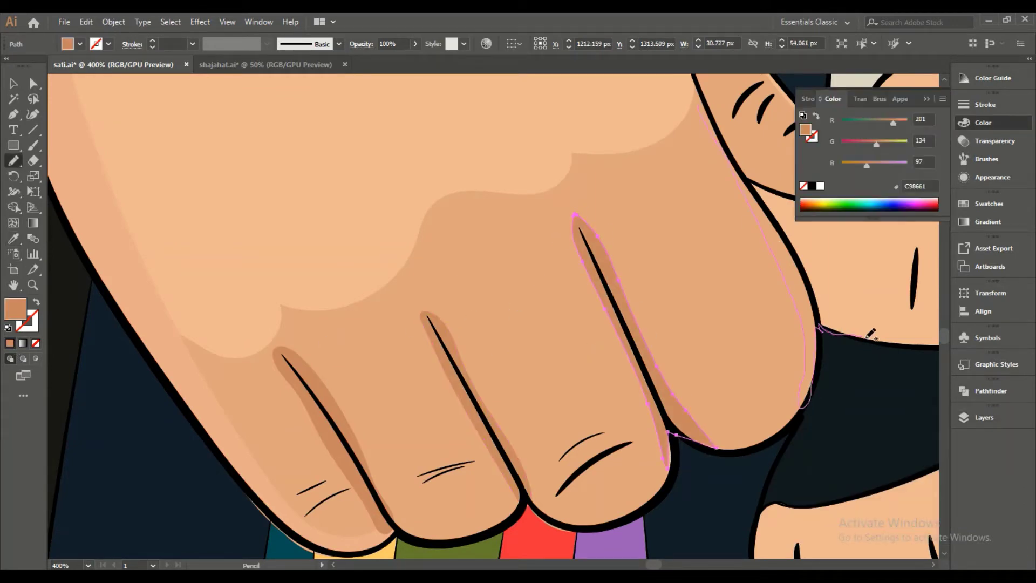
Fill the highlight shape on the back of the hand with lighter peach EFB892.
scroll(871, 333, "down", 6)
left_click_drag(756, 351, 840, 366)
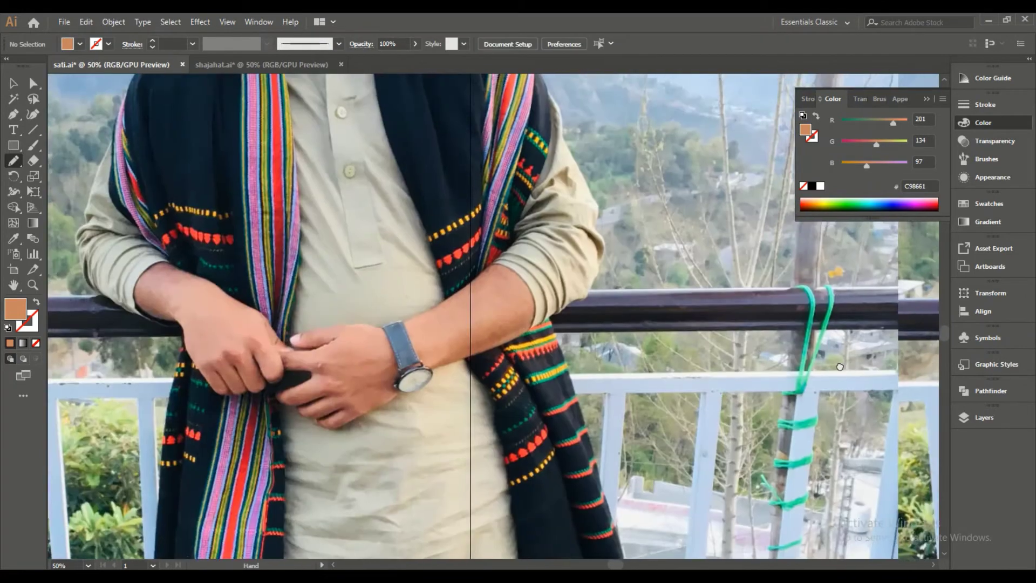
scroll(159, 356, "up", 3)
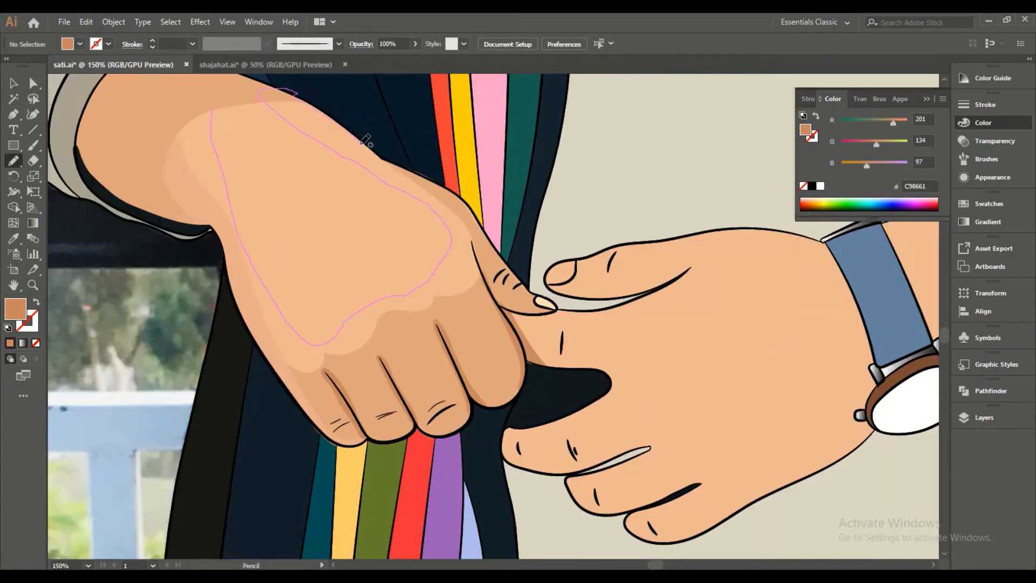
left_click(423, 342)
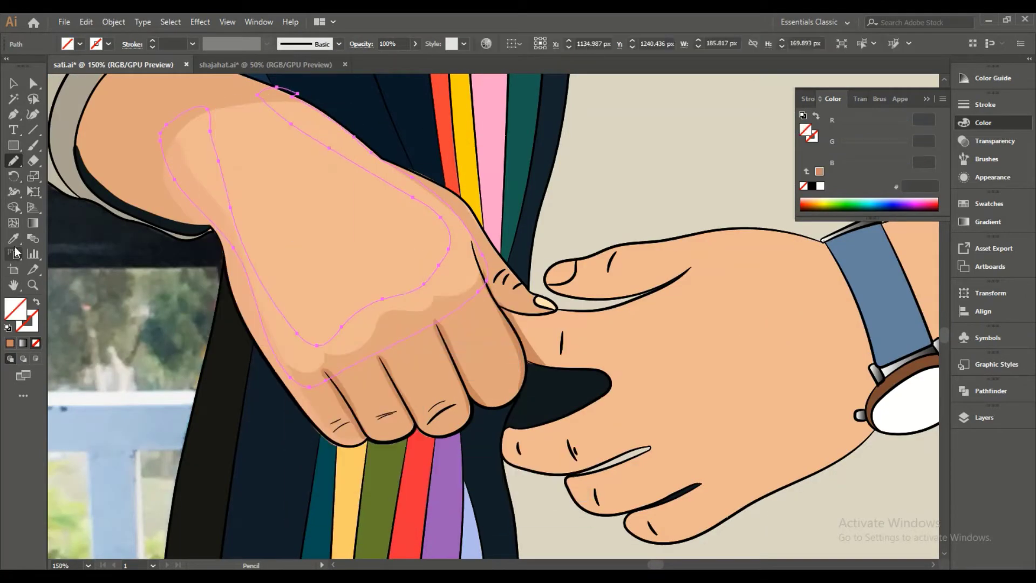
double_click(15, 309)
key("Return")
key("i")
double_click(15, 309)
left_click(786, 297)
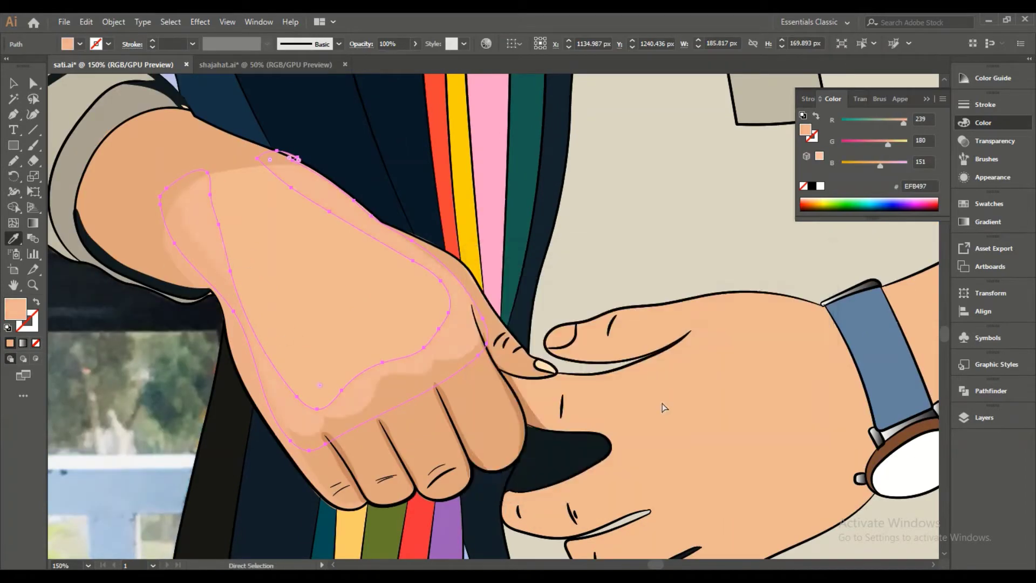
left_click_drag(378, 324, 561, 259)
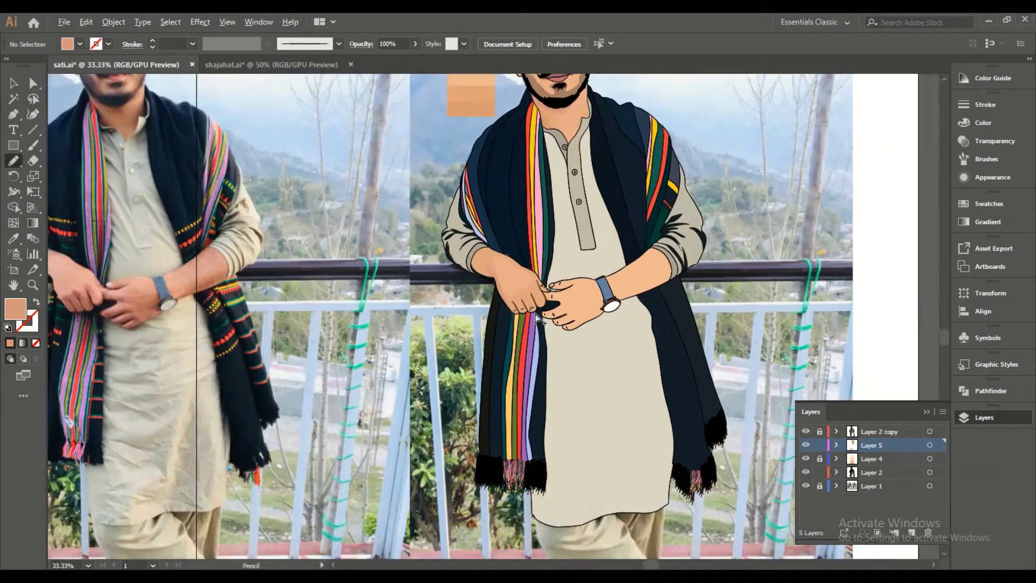
Draw Pencil shading shapes on the fingertip, the right hand's edge and the thumb.
scroll(538, 319, "up", 5)
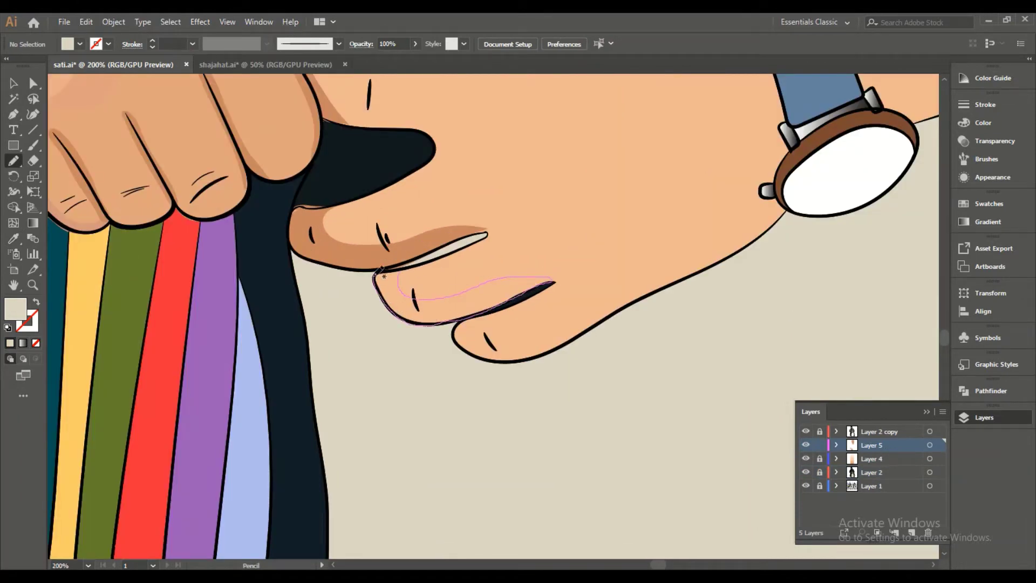
left_click_drag(380, 273, 378, 275)
left_click_drag(713, 176, 609, 259)
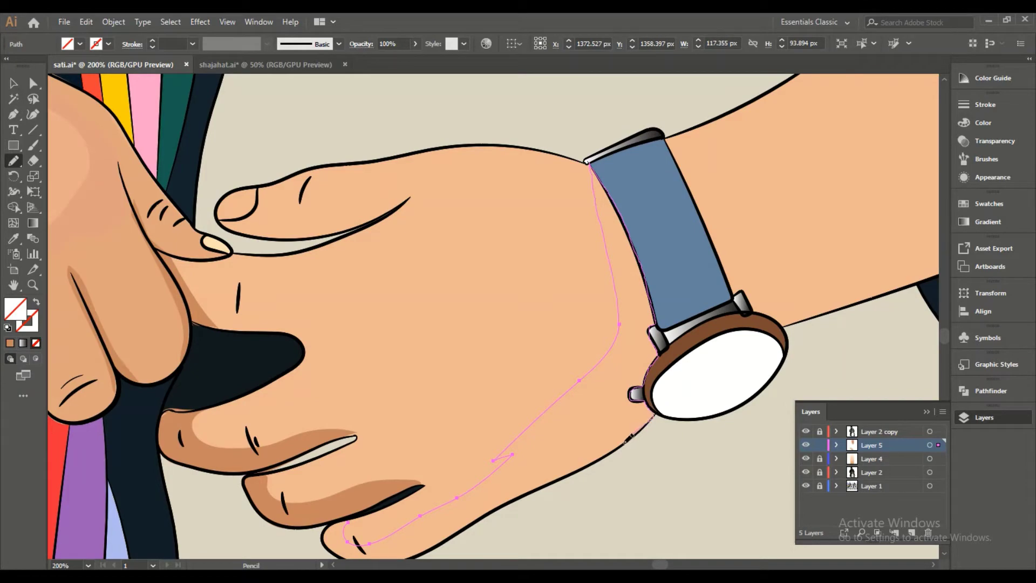
left_click_drag(426, 548, 461, 452)
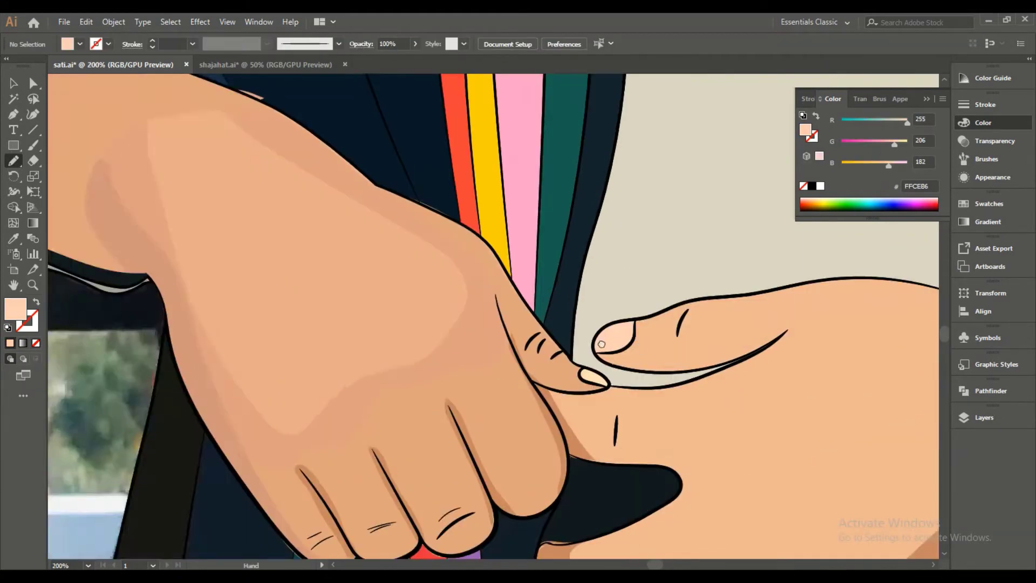
left_click_drag(458, 325, 542, 306)
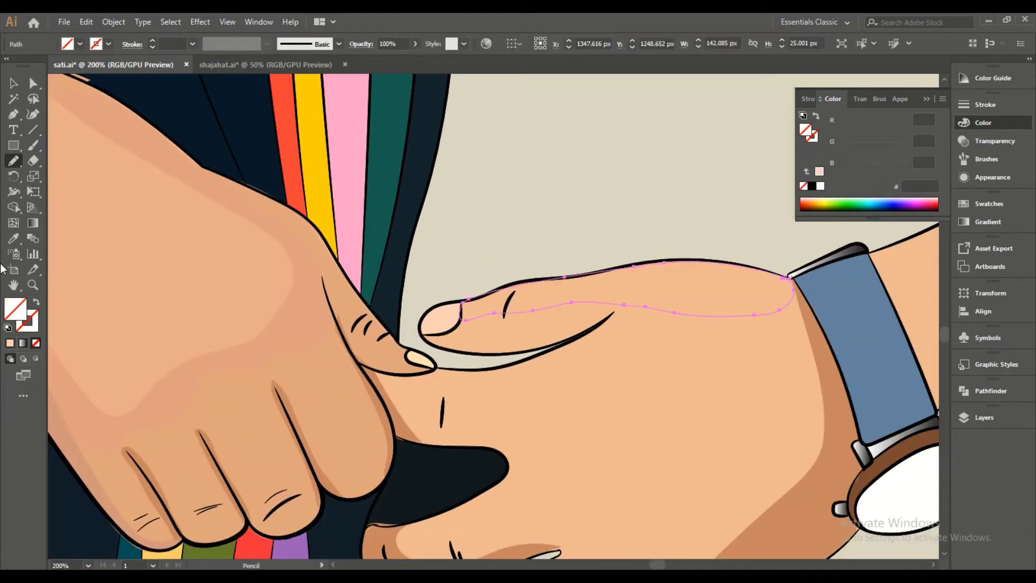
key("ctrl+minus")
key("ctrl+minus")
key("ctrl+minus")
left_click_drag(274, 285, 414, 306)
scroll(584, 240, "up", 4)
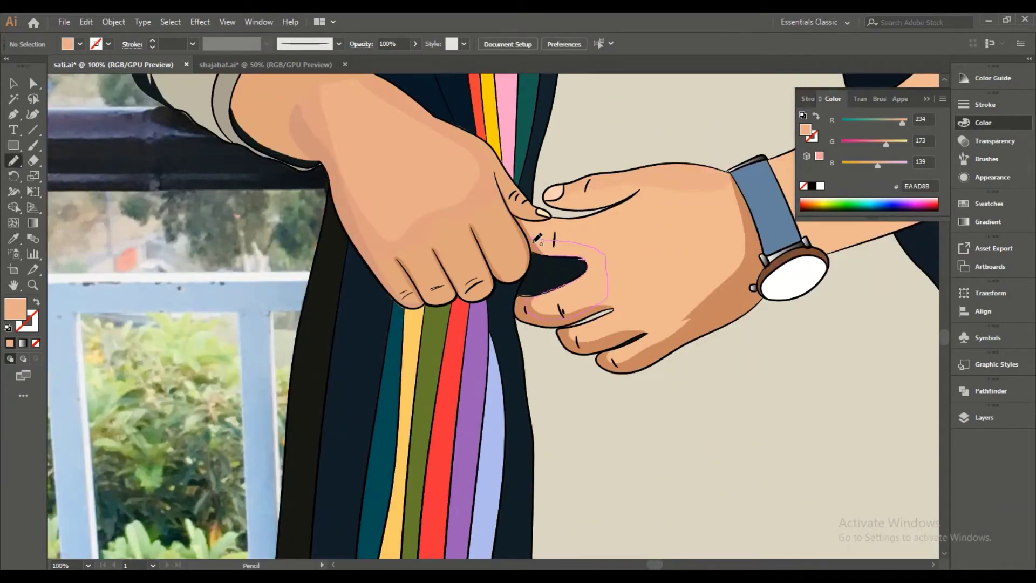
Sample the light skin tone F2C2A0 and draw a highlight shape on the lower hand.
key("ctrl+minus")
key("ctrl+minus")
key("i")
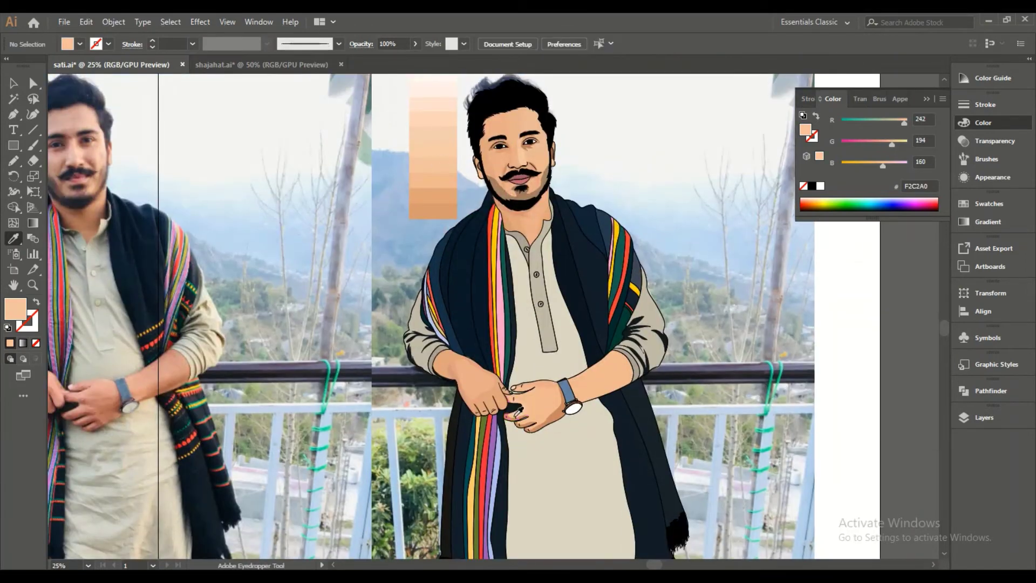
scroll(517, 414, "up", 3)
key("n")
scroll(485, 373, "up", 1)
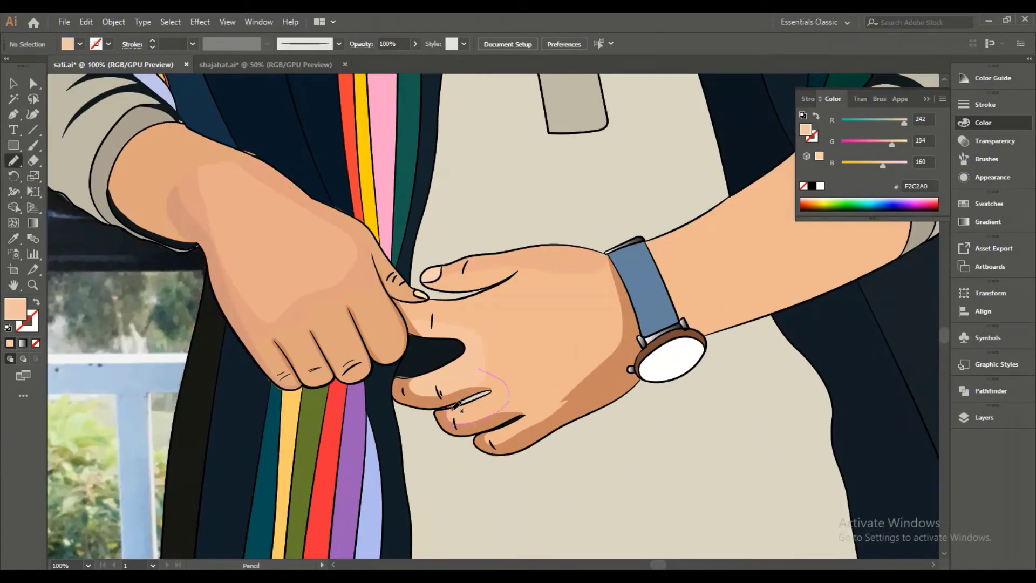
left_click_drag(456, 406, 453, 408)
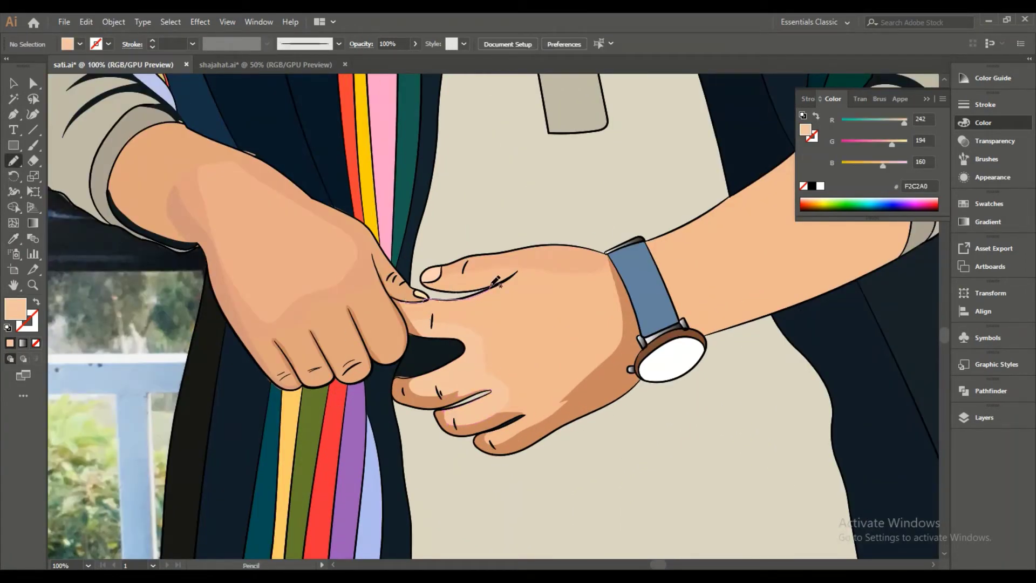
right_click(478, 352)
left_click(577, 280)
double_click(15, 309)
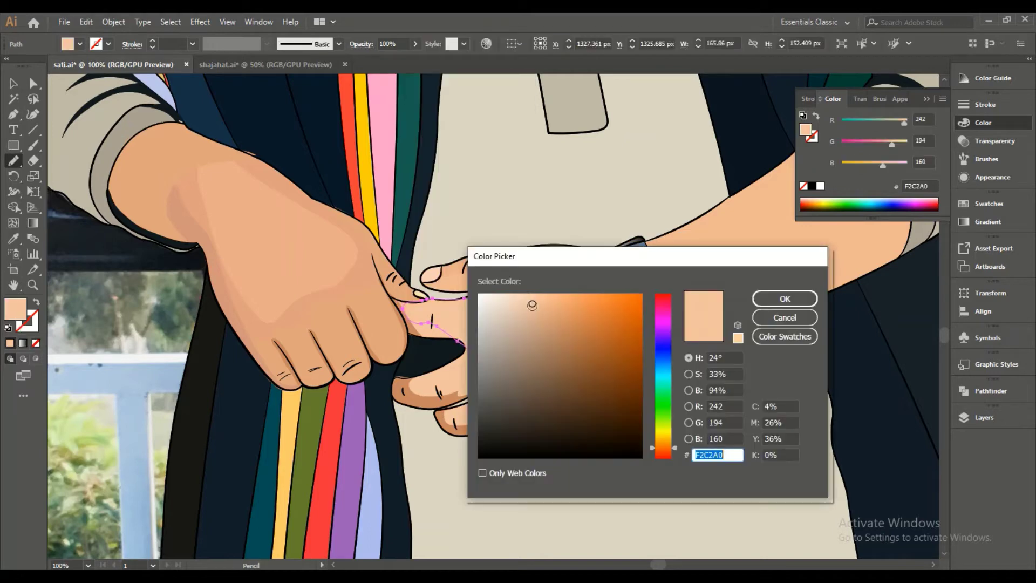
left_click(795, 299)
Draw a shading shape on the back of the right hand and set its fill colour.
left_click_drag(612, 261, 611, 262)
double_click(15, 309)
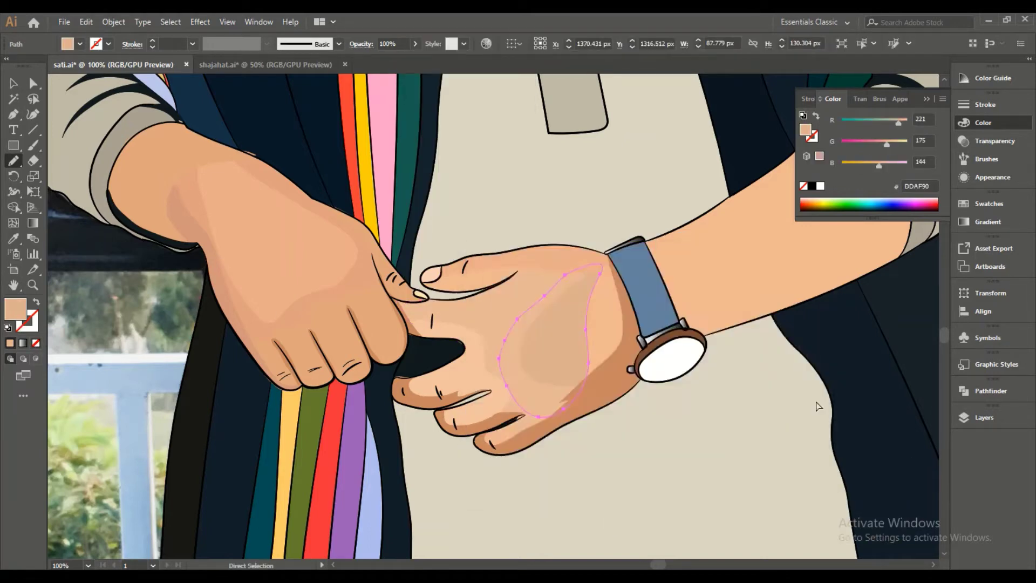
left_click(540, 312)
left_click(783, 297)
scroll(705, 373, "down", 1)
Recolour a hand shading shape to the lighter skin tone E2B596.
left_click(523, 350)
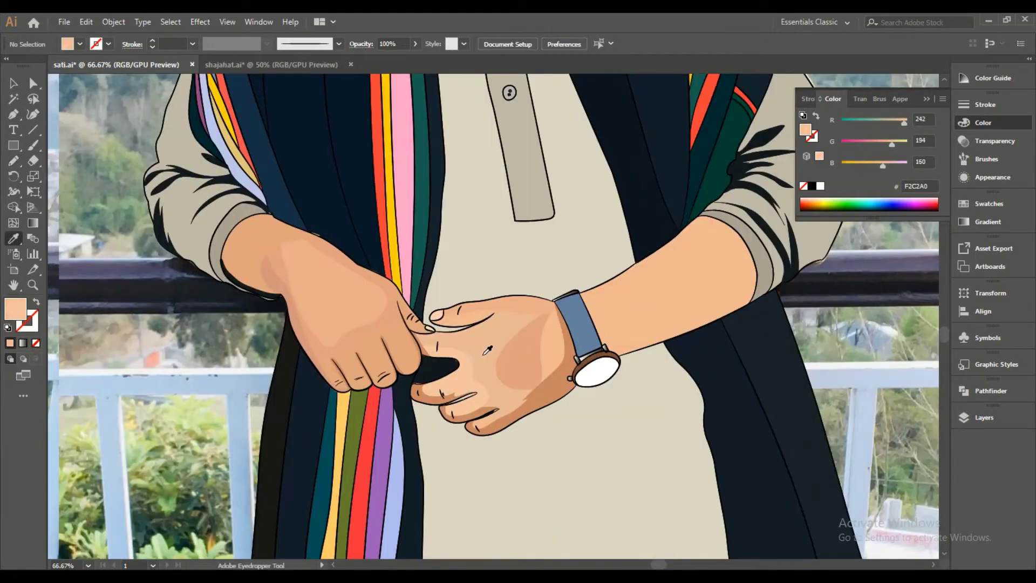
double_click(15, 309)
left_click(532, 309)
left_click(785, 299)
double_click(15, 309)
left_click(534, 311)
left_click(785, 299)
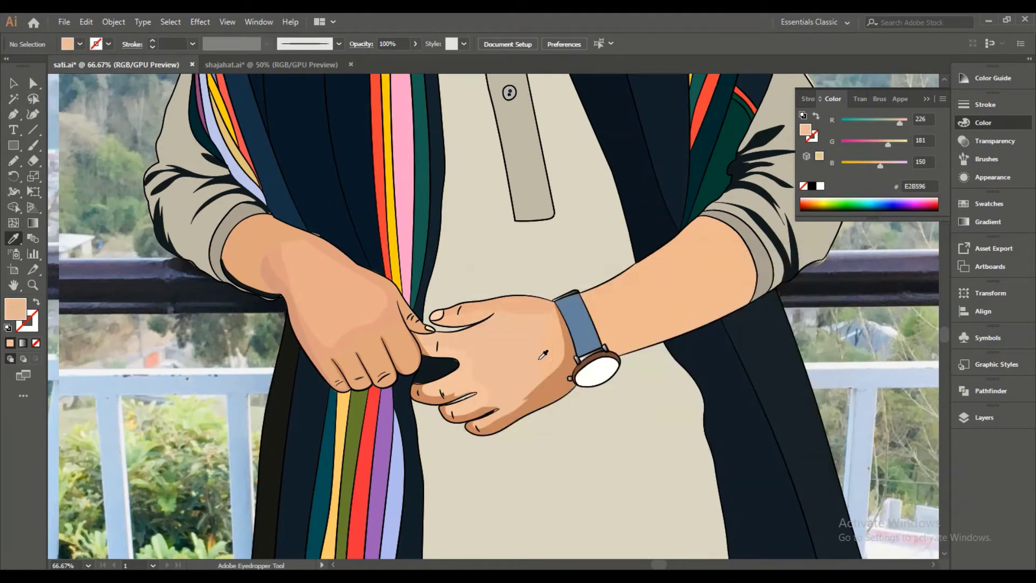
scroll(647, 351, "down", 2)
Draw the shading shape along the forearm to the wrist and select its end point near the watch.
key("n")
scroll(648, 351, "up", 3)
left_click_drag(633, 410, 793, 322)
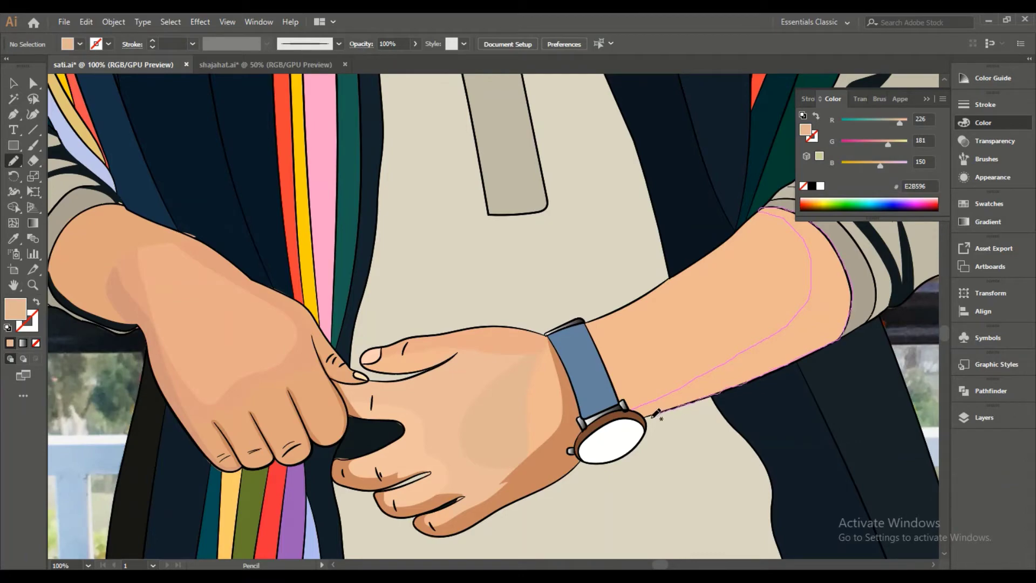
left_click_drag(656, 413, 637, 411)
scroll(642, 410, "up", 5)
key("a")
left_click(291, 404)
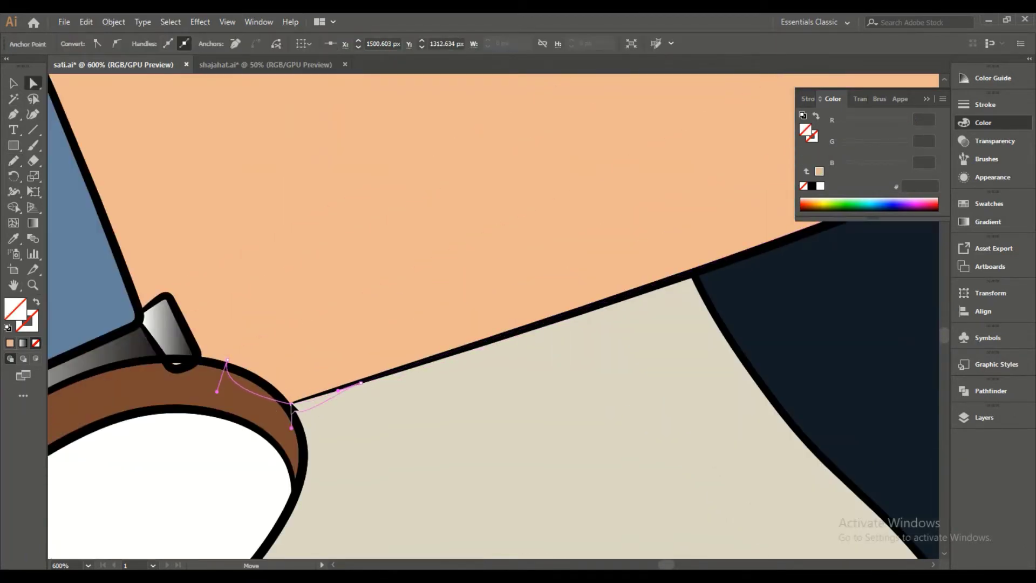
Fill the forearm shading shape with a sampled darker skin tone.
key("ctrl+minus")
key("ctrl+minus")
key("ctrl+minus")
left_click(13, 238)
left_click(432, 211)
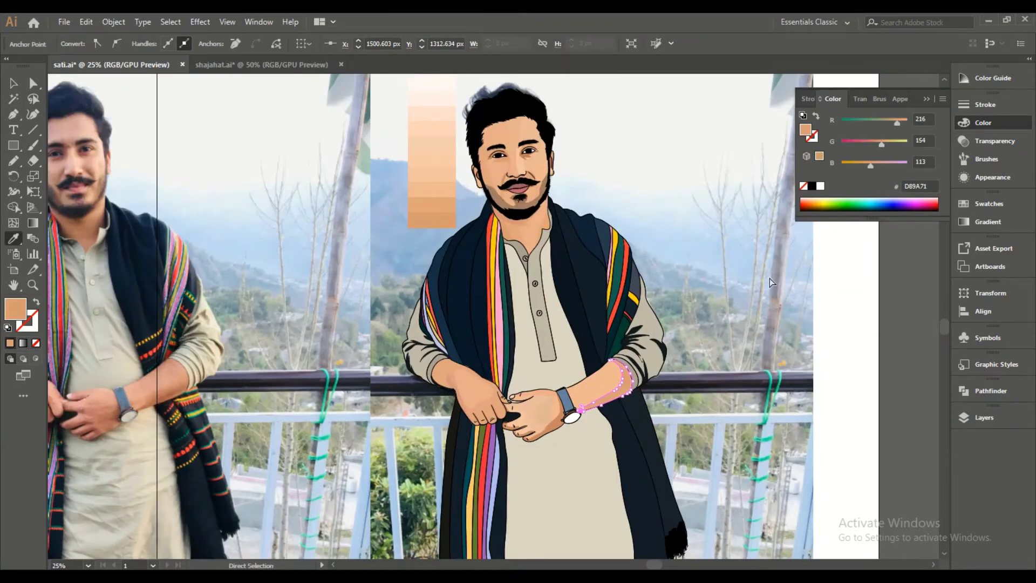
key("ctrl+shift+a")
key("ctrl+plus")
key("ctrl+plus")
key("ctrl+plus")
key("ctrl+plus")
key("ctrl+plus")
key("n")
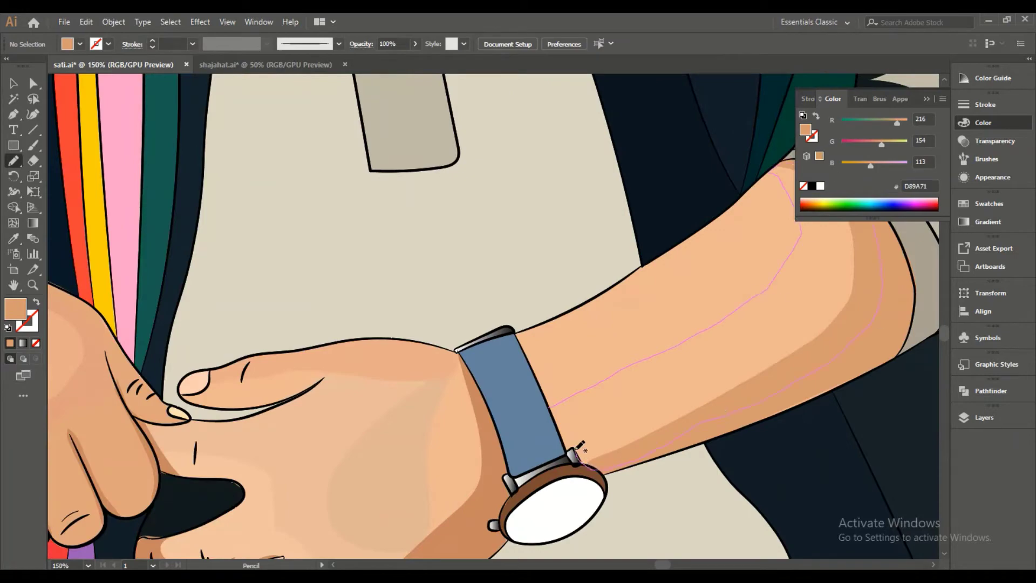
Sample a slightly lighter skin tone from the arm and review it in the Color Picker.
key("ctrl+minus")
key("ctrl+minus")
Hide the background photo layer (Layer 1) in the Layers panel.
key("ctrl+minus")
key("ctrl+minus")
key("i")
left_click(373, 378)
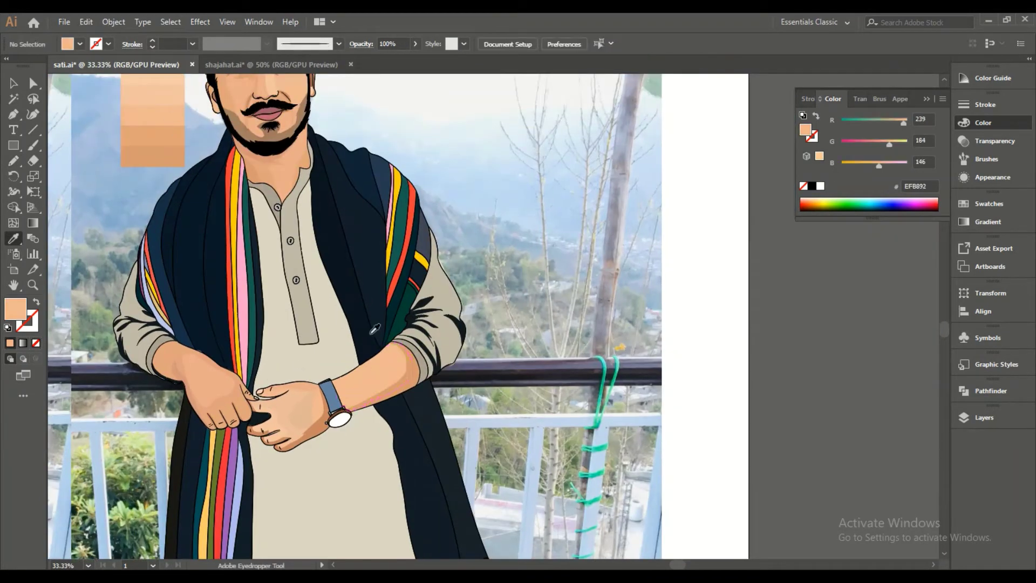
key("ctrl+plus")
key("ctrl+plus")
double_click(15, 309)
key("Escape")
key("ctrl+minus")
key("ctrl+minus")
key("ctrl+minus")
key("ctrl+plus")
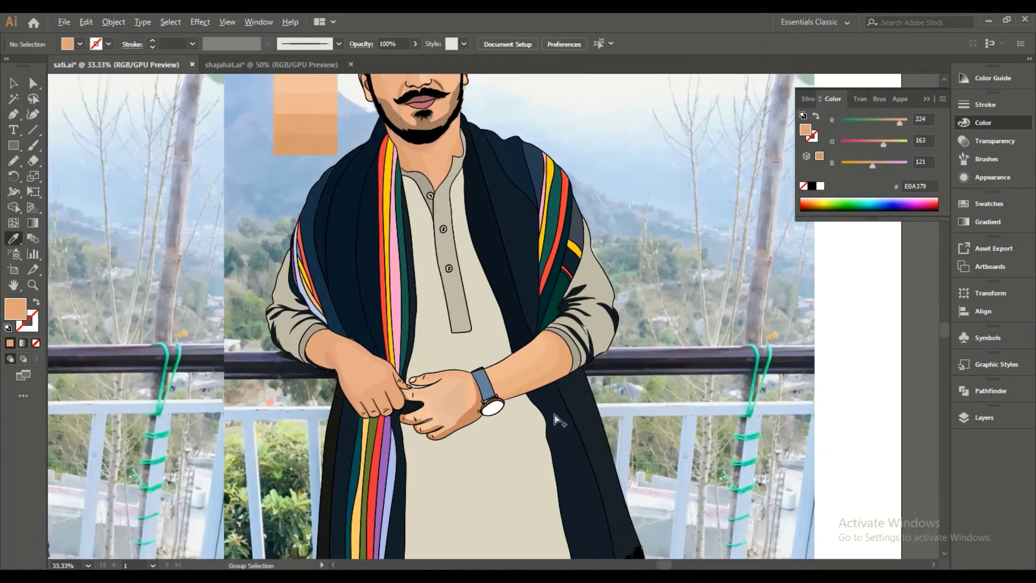
key("ctrl+plus")
left_click(983, 418)
double_click(15, 309)
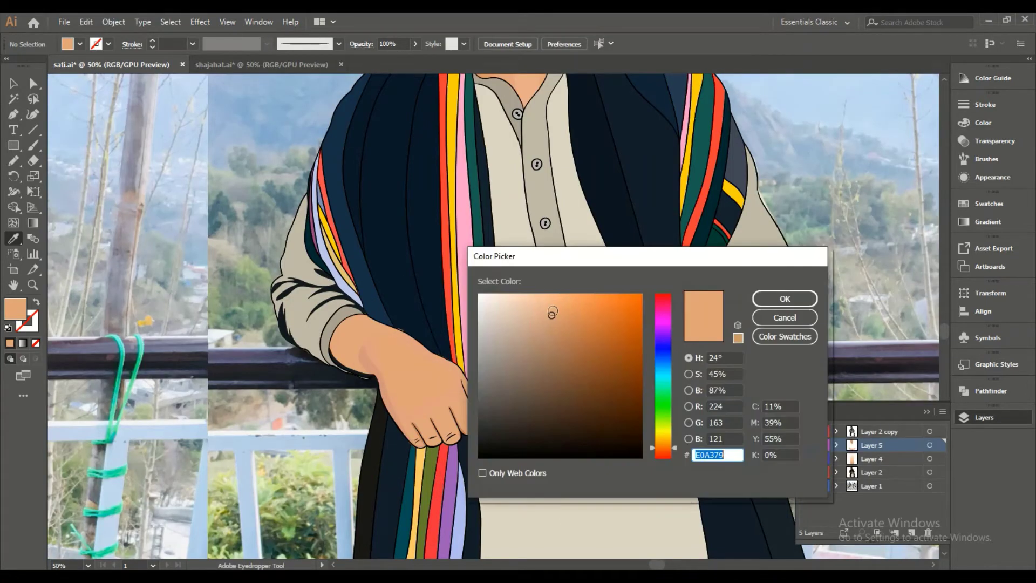
key("Escape")
key("ctrl+minus")
key("ctrl+minus")
left_click(806, 485)
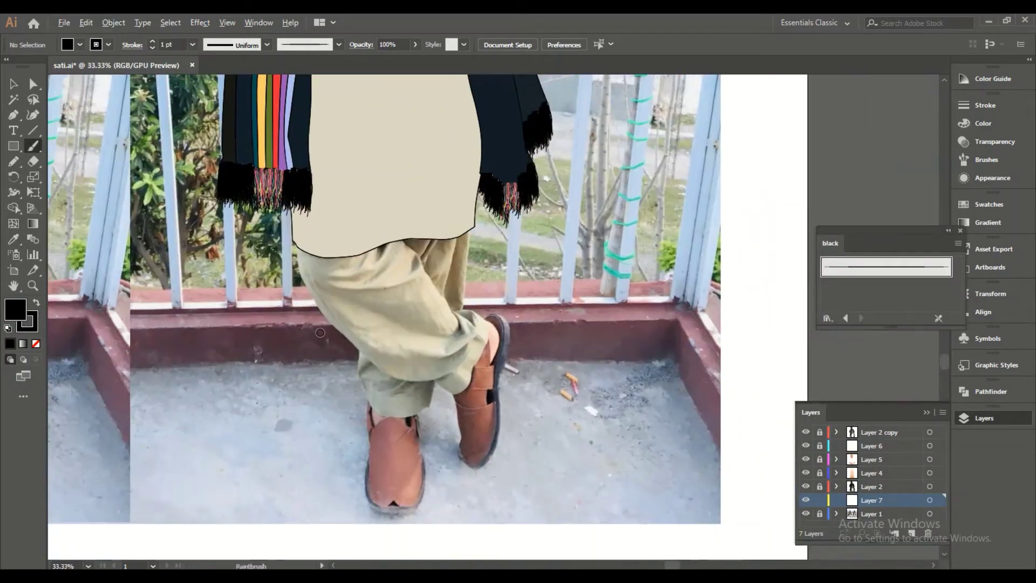
Trace the left trouser leg's outer edge down to the hem with the Curvature Tool.
scroll(178, 97, "up", 1)
key("shift+grave")
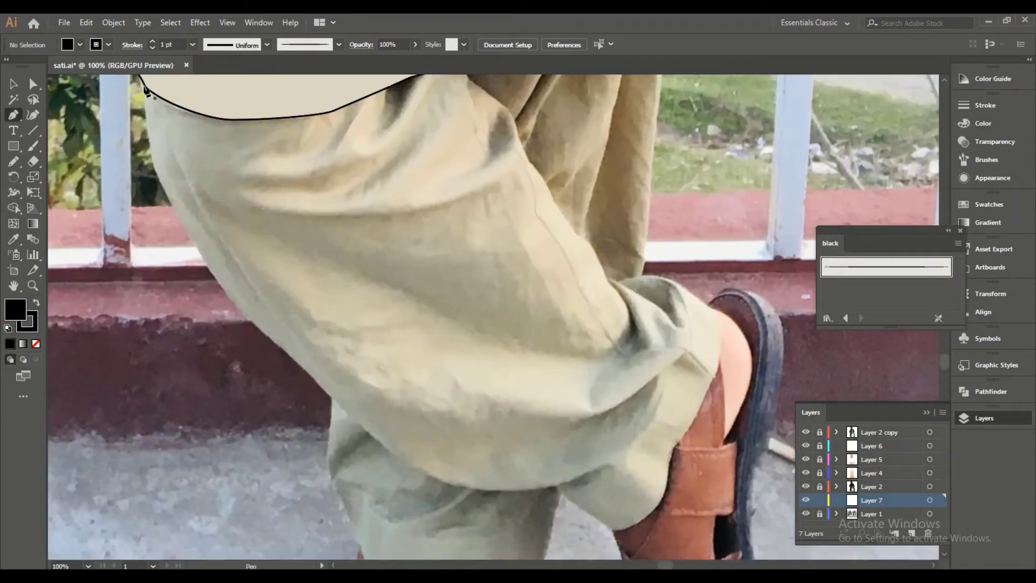
scroll(138, 132, "up", 2)
left_click(140, 104)
left_click(153, 187)
key("slash")
left_click(225, 326)
left_click(320, 418)
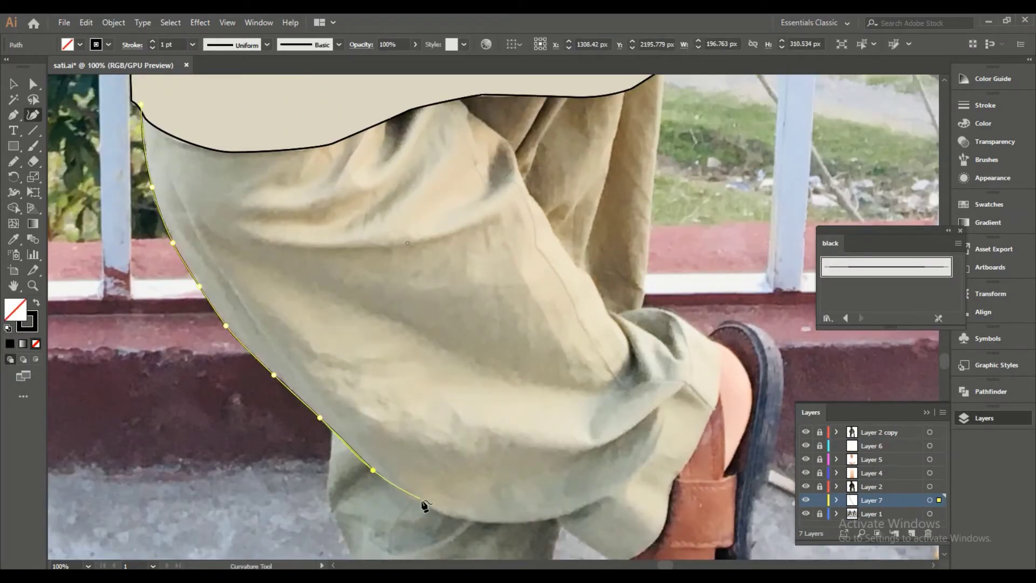
left_click(484, 524)
left_click(556, 520)
scroll(556, 520, "down", 3)
scroll(557, 520, "right", 3)
left_click(400, 390)
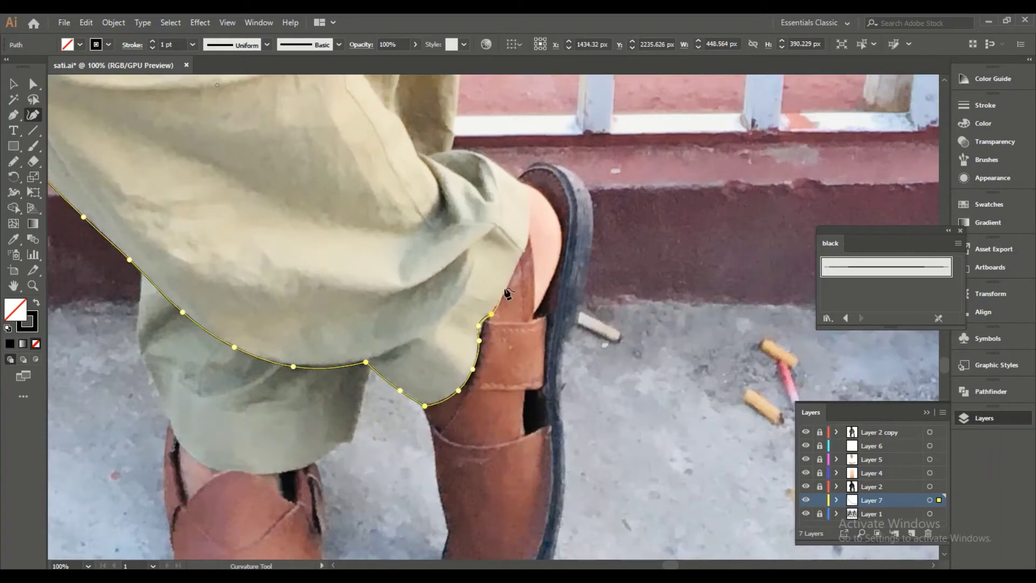
Continue the outline around the hem and up the leg, closing it under the kurta hem.
scroll(530, 187, "up", 2)
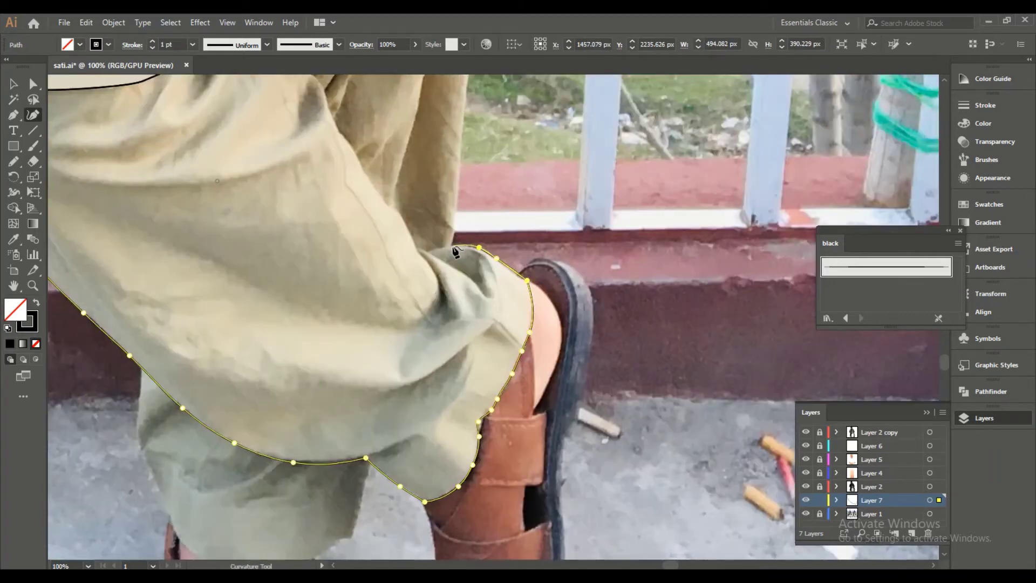
scroll(455, 251, "down", 3)
scroll(410, 329, "up", 5)
left_click(464, 322)
left_click(437, 327)
left_click(414, 331)
left_click(333, 243)
scroll(333, 243, "down", 3)
left_click(340, 419)
left_click(330, 396)
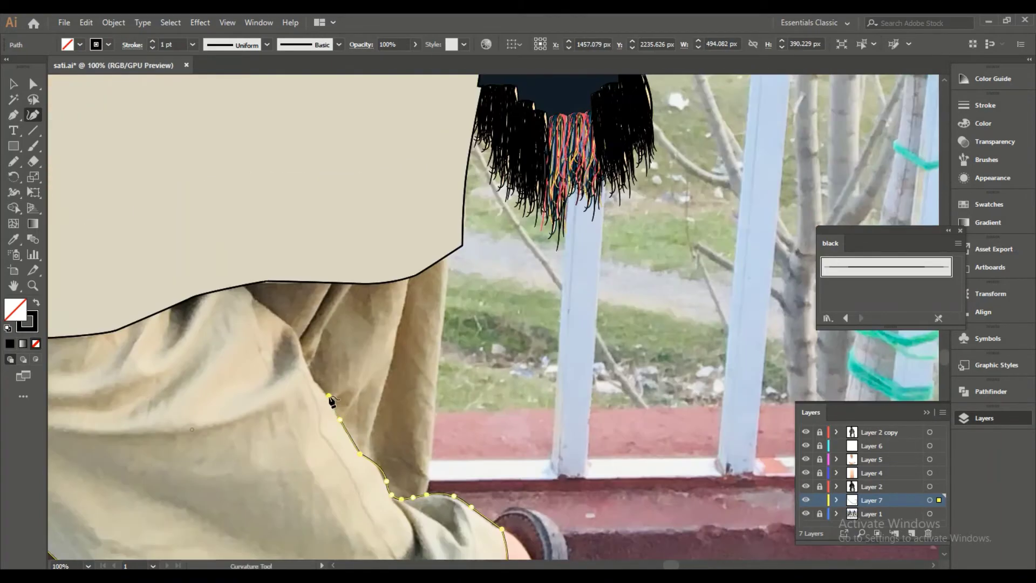
scroll(180, 282, "left", 4)
scroll(537, 324, "right", 3)
scroll(537, 324, "down", 1)
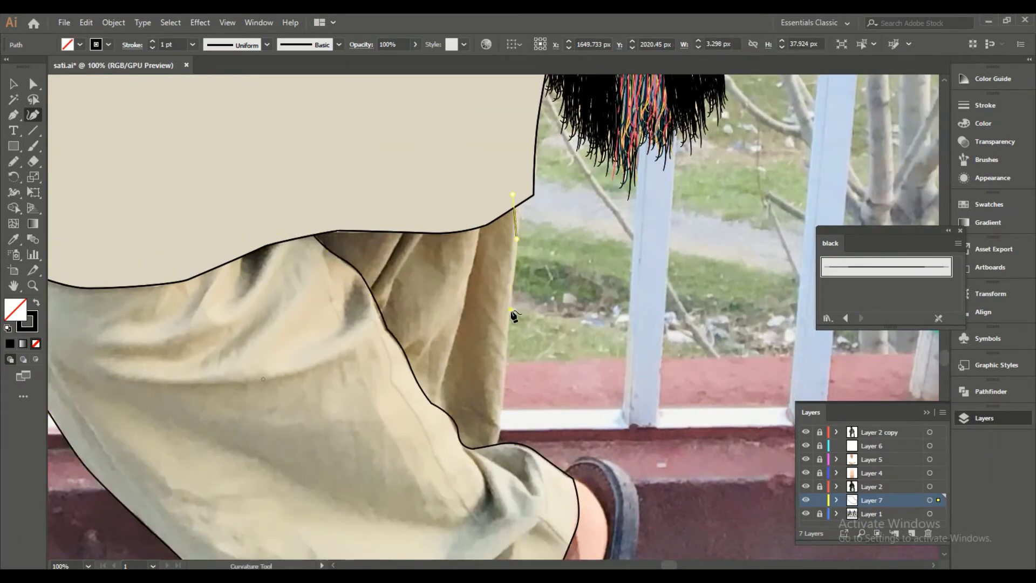
scroll(551, 285, "down", 5)
scroll(551, 284, "left", 2)
scroll(551, 284, "up", 5)
scroll(551, 284, "up", 2)
left_click(67, 179)
Outline and close the second trouser leg, then deselect it.
key("shift+m")
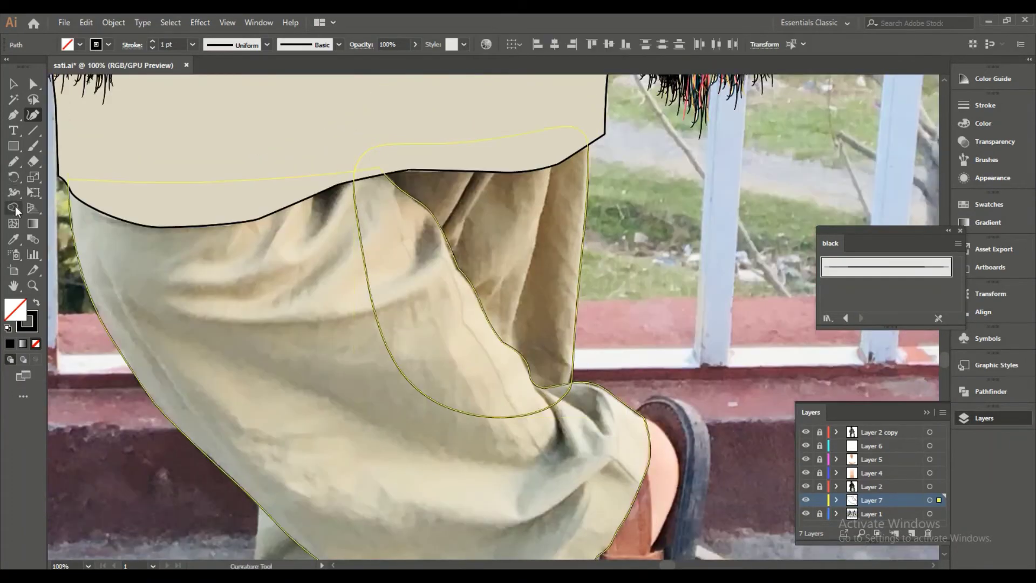
left_click(462, 200)
scroll(424, 405, "up", 2)
key("shift+asciitilde")
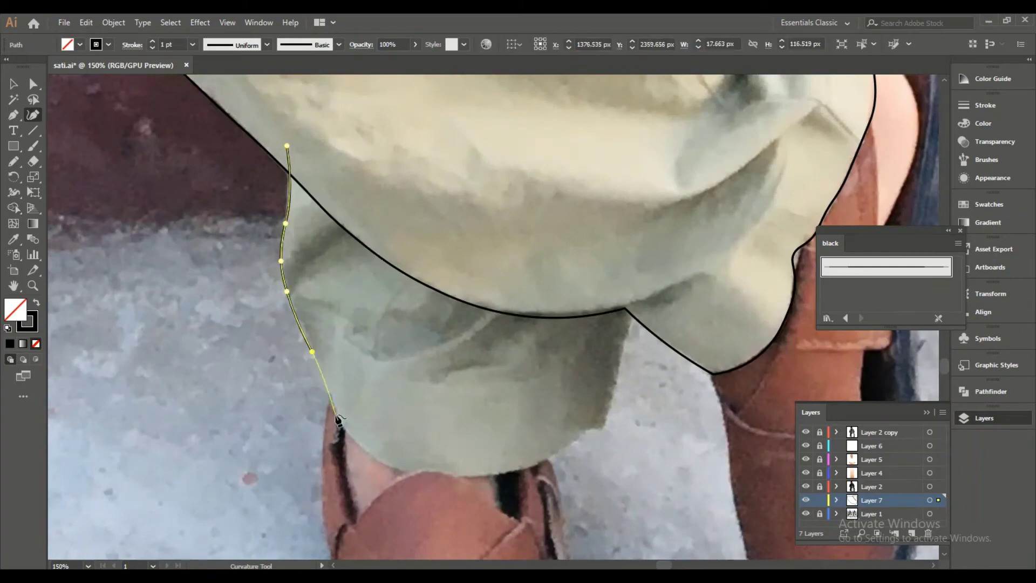
left_click(481, 473)
left_click(532, 465)
left_click(638, 319)
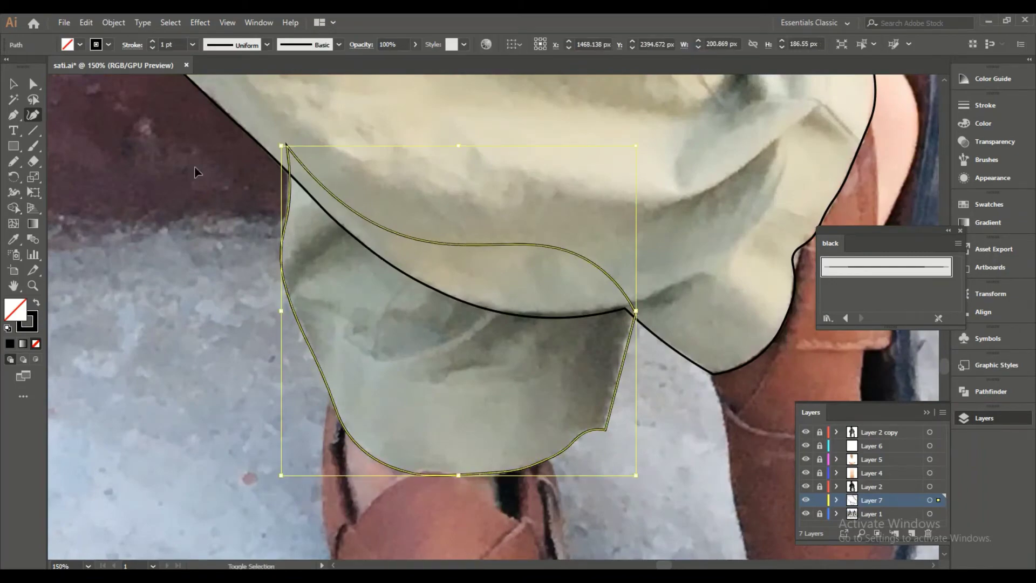
key("ctrl+shift+a")
key("ctrl+minus")
key("ctrl+minus")
Paint the back sandal's outer sole edge and strap line with the Paintbrush.
key("b")
left_click_drag(435, 462, 223, 302)
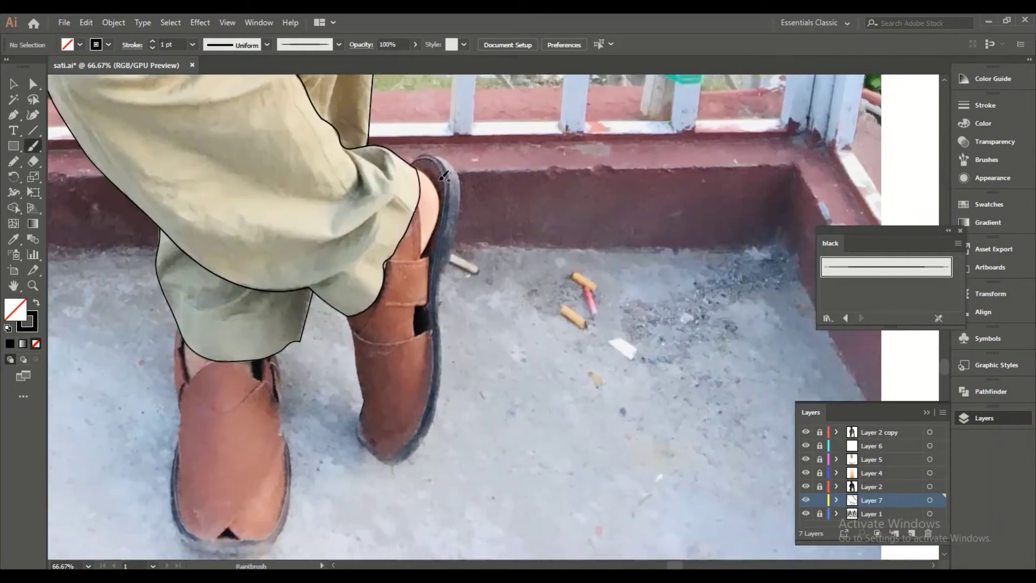
scroll(378, 205, "up", 2)
left_click_drag(426, 474, 356, 192)
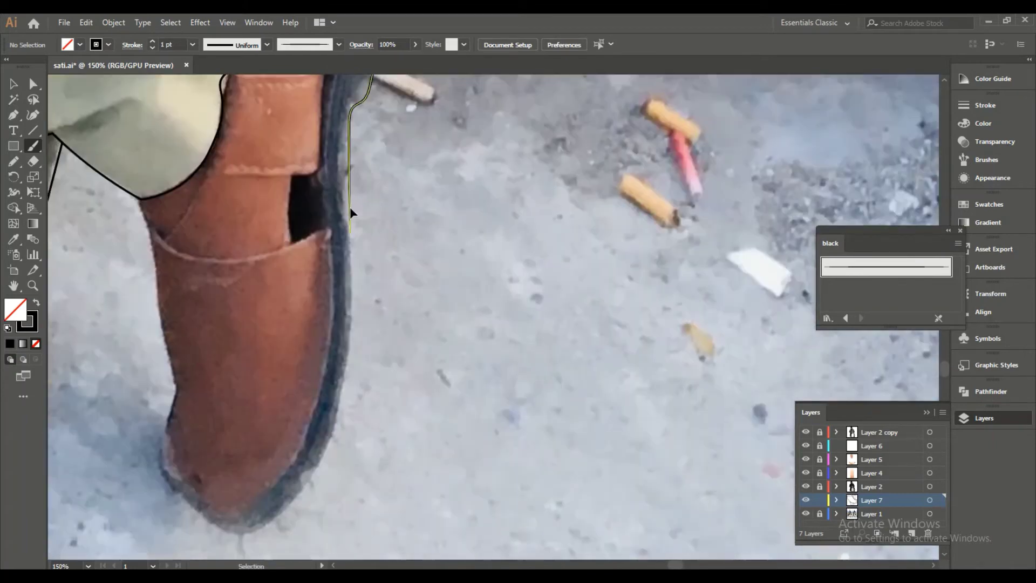
left_click_drag(349, 235, 353, 117)
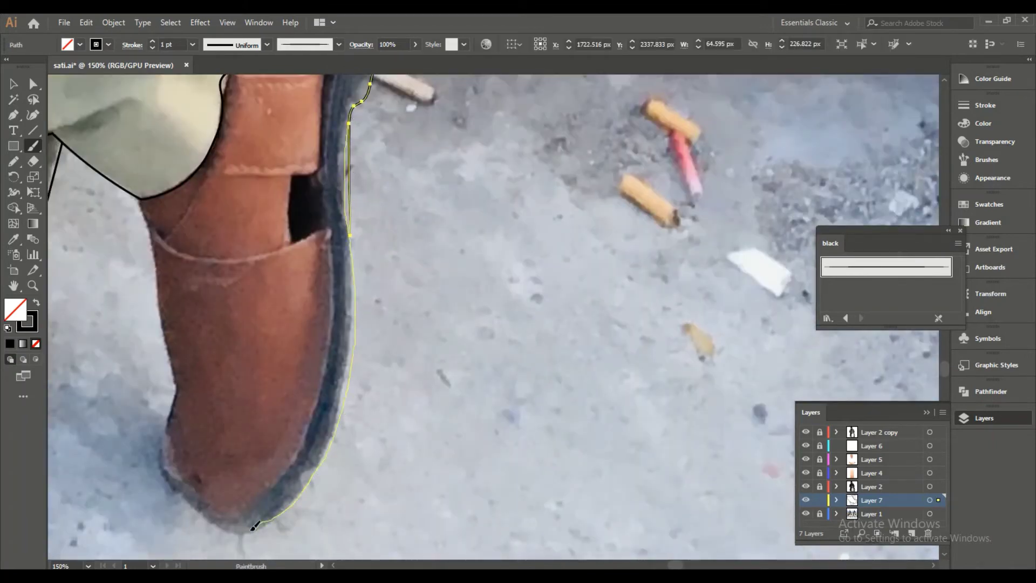
left_click_drag(174, 417, 214, 498)
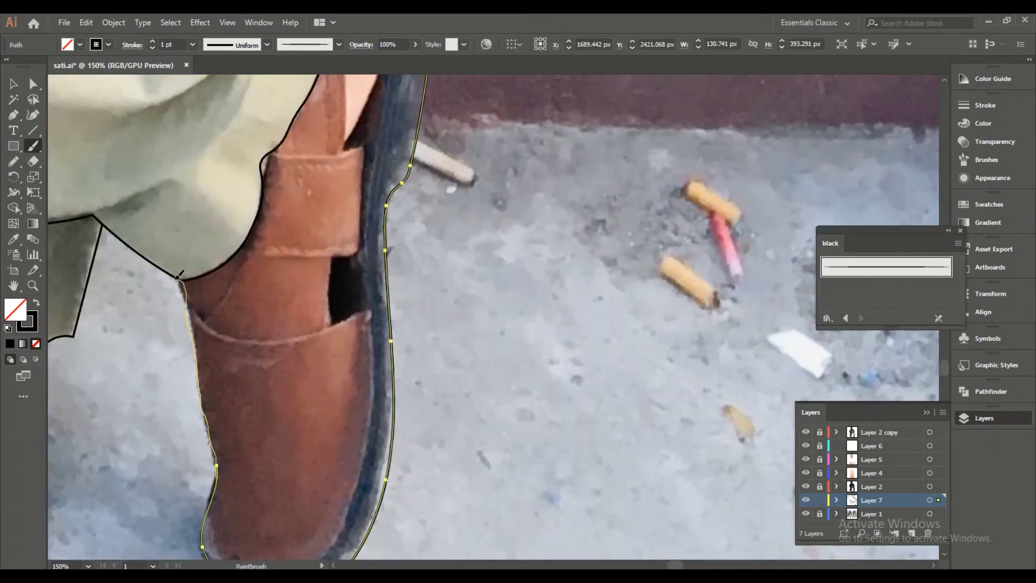
left_click_drag(180, 276, 221, 338)
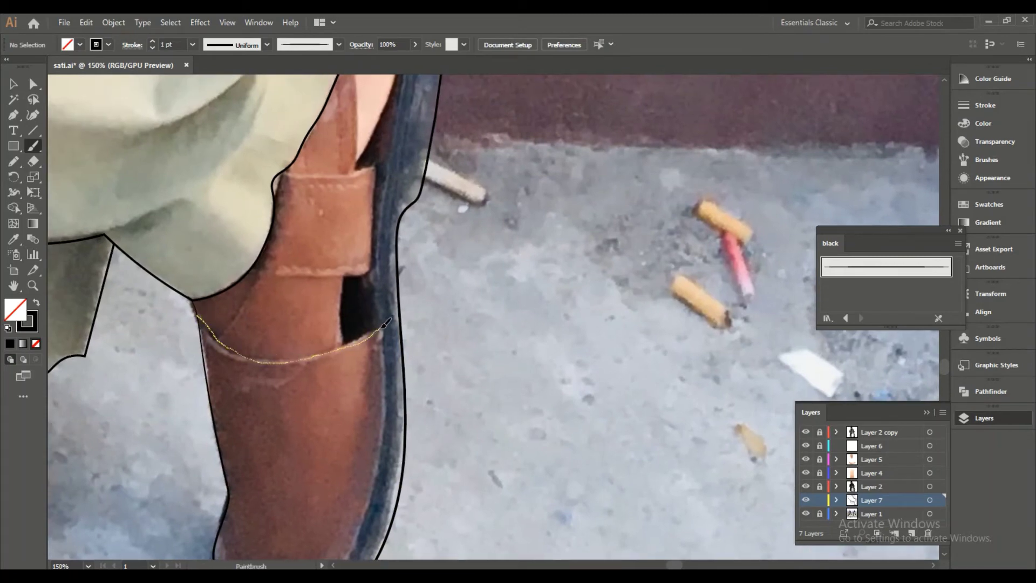
left_click_drag(384, 325, 385, 324)
Add the heel's inner sole line, the skin edge above the sandal, and the strap edge.
key("ctrl+minus")
left_click_drag(379, 125, 379, 126)
key("ctrl+plus")
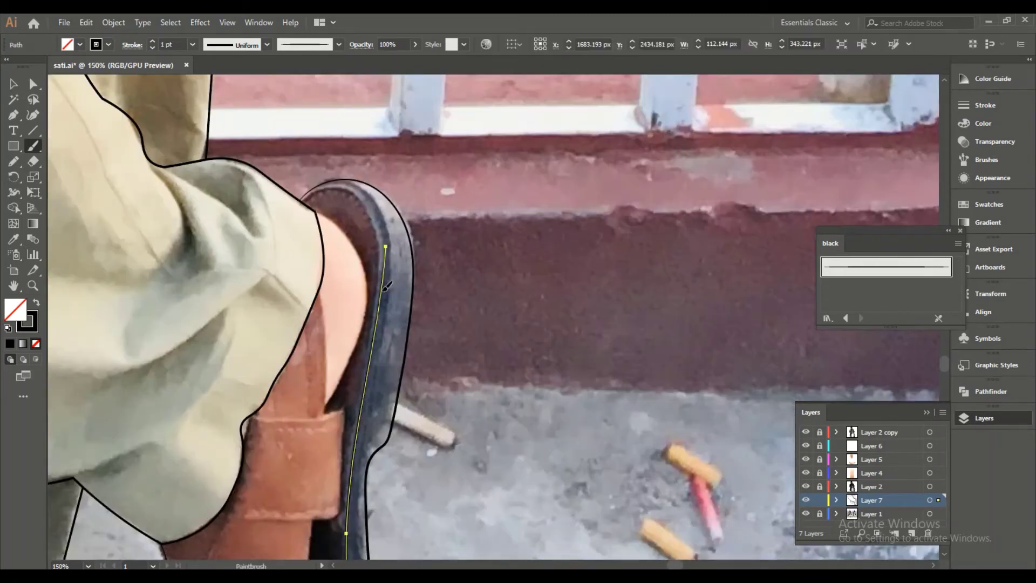
key("ctrl+shift+a")
left_click_drag(408, 253, 440, 189)
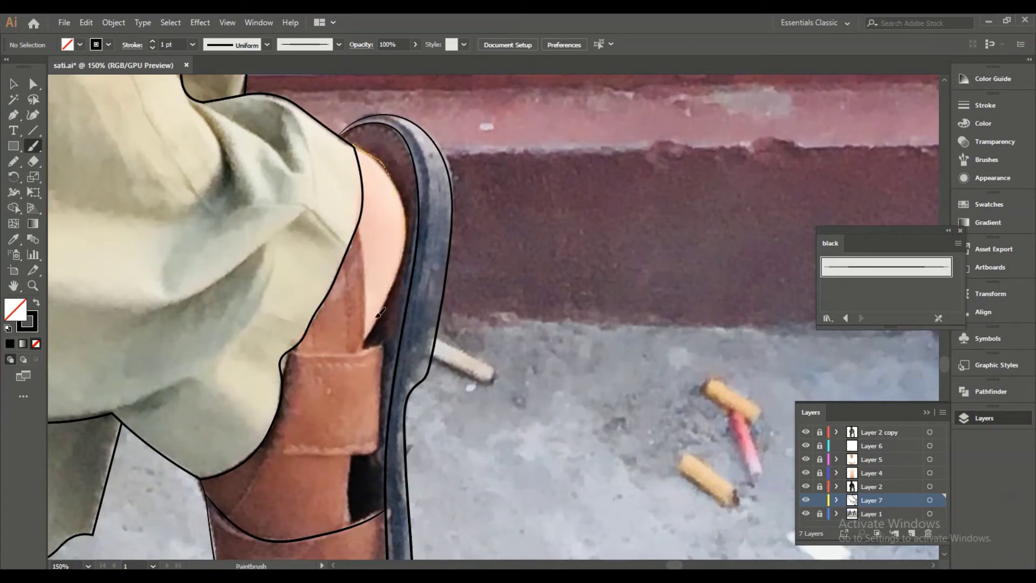
mouse_move(379, 314)
left_mouse_down()
mouse_move(368, 346)
mouse_move(393, 334)
left_mouse_up()
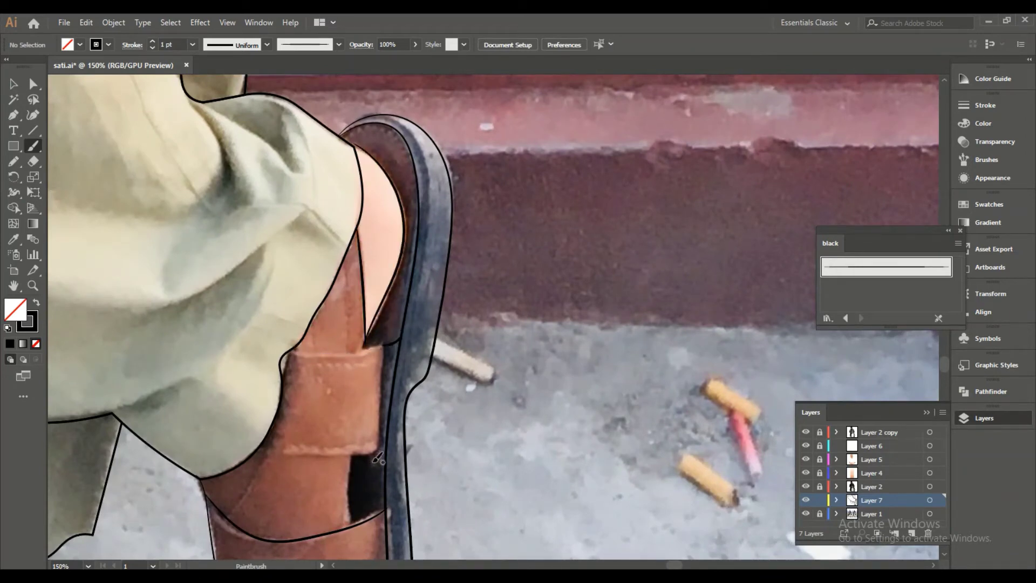
scroll(384, 359, "up", 1)
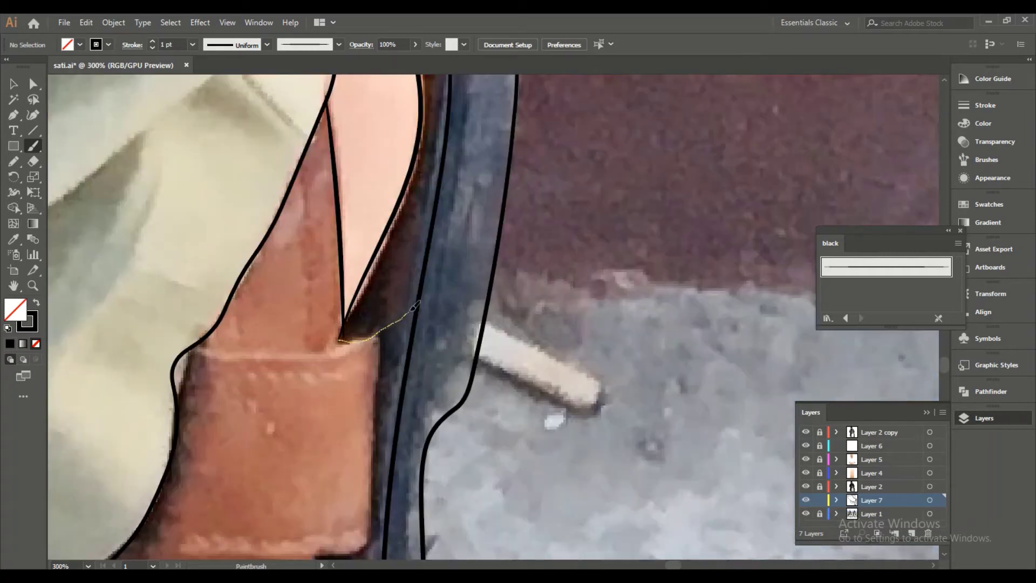
scroll(324, 356, "down", 2)
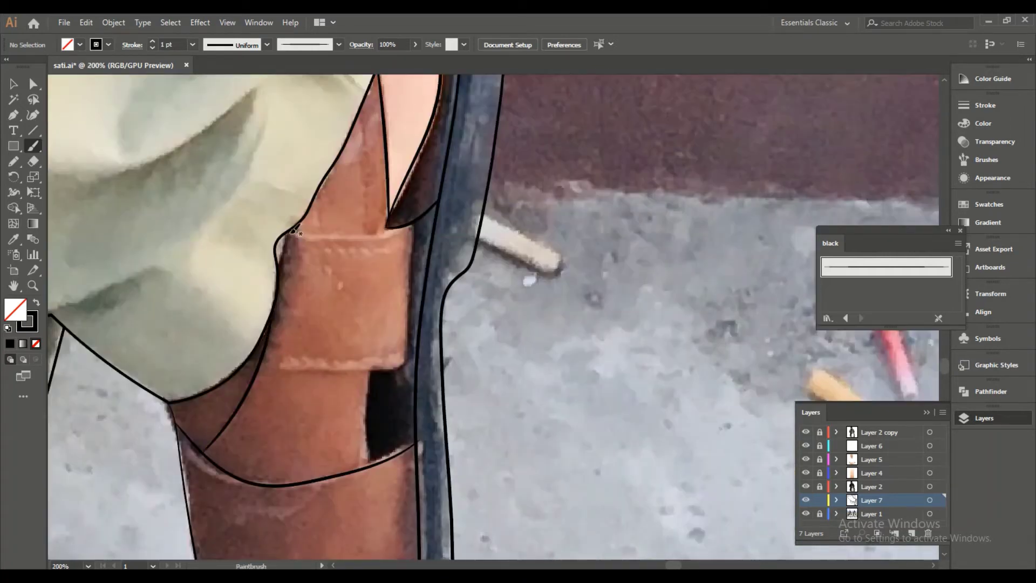
left_click_drag(415, 229, 416, 230)
Trace the front sandal's side and its V-shaped strap.
scroll(367, 270, "down", 3)
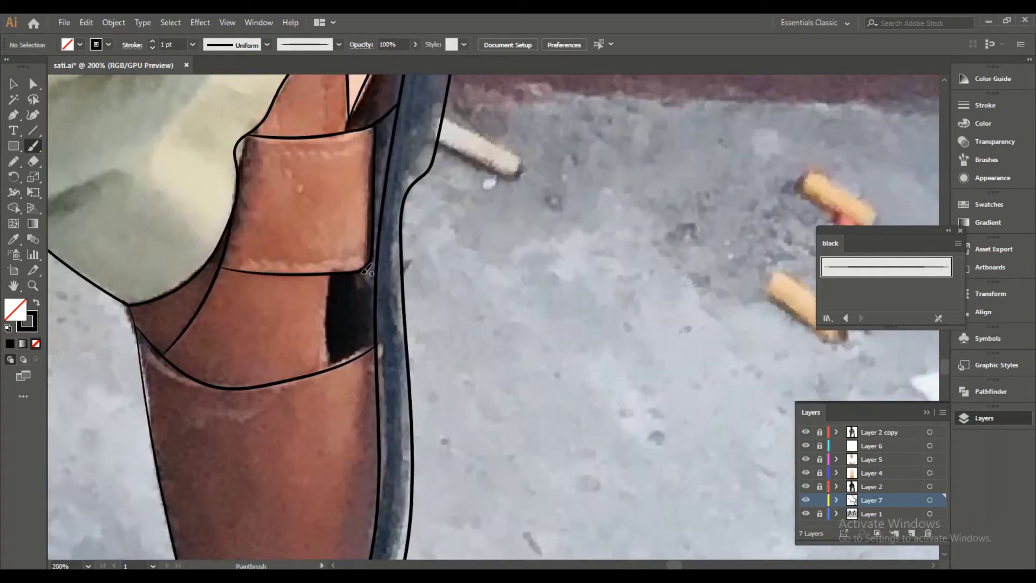
scroll(364, 269, "down", 2)
scroll(364, 270, "up", 2)
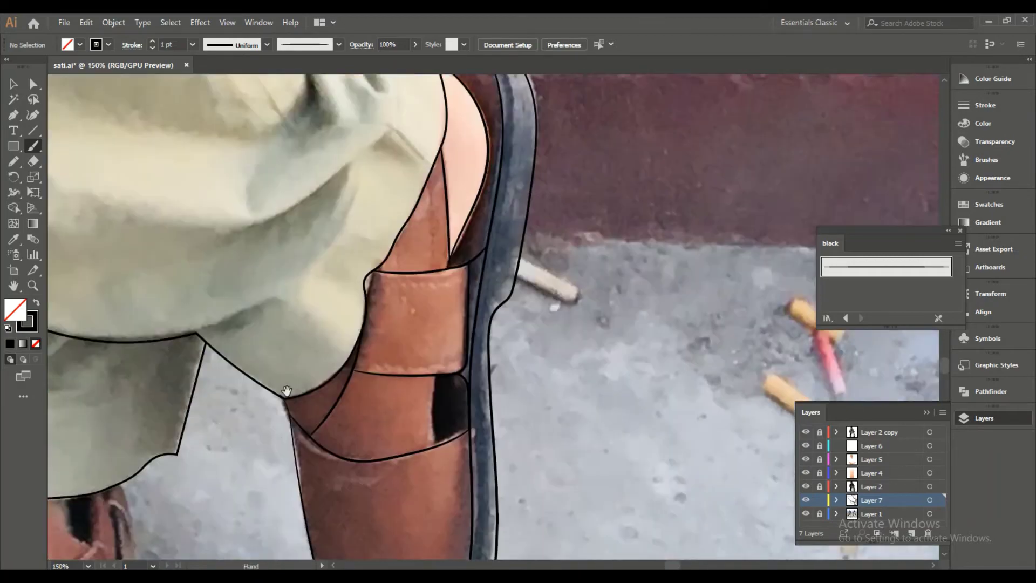
scroll(365, 286, "down", 3)
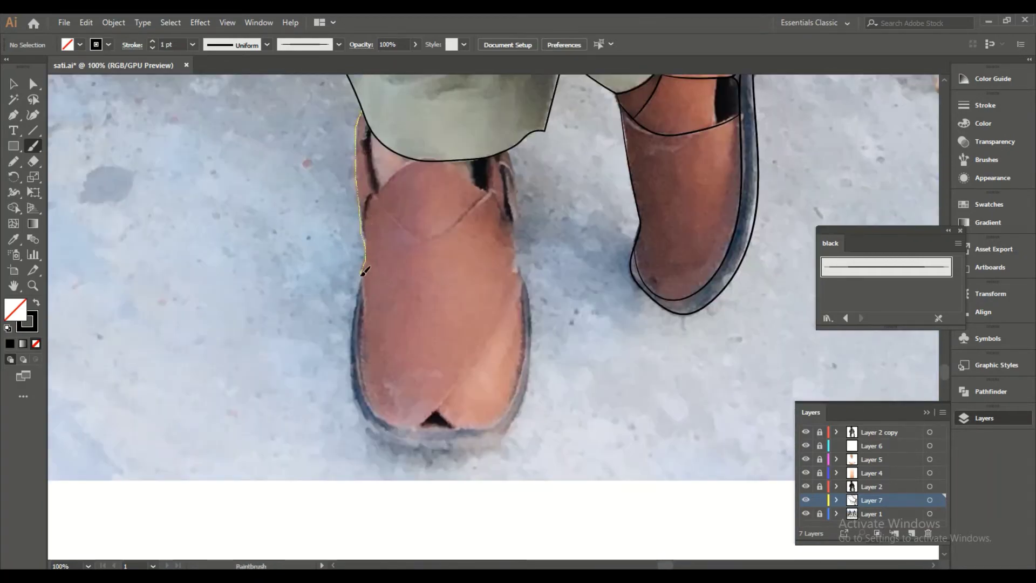
scroll(338, 179, "up", 3)
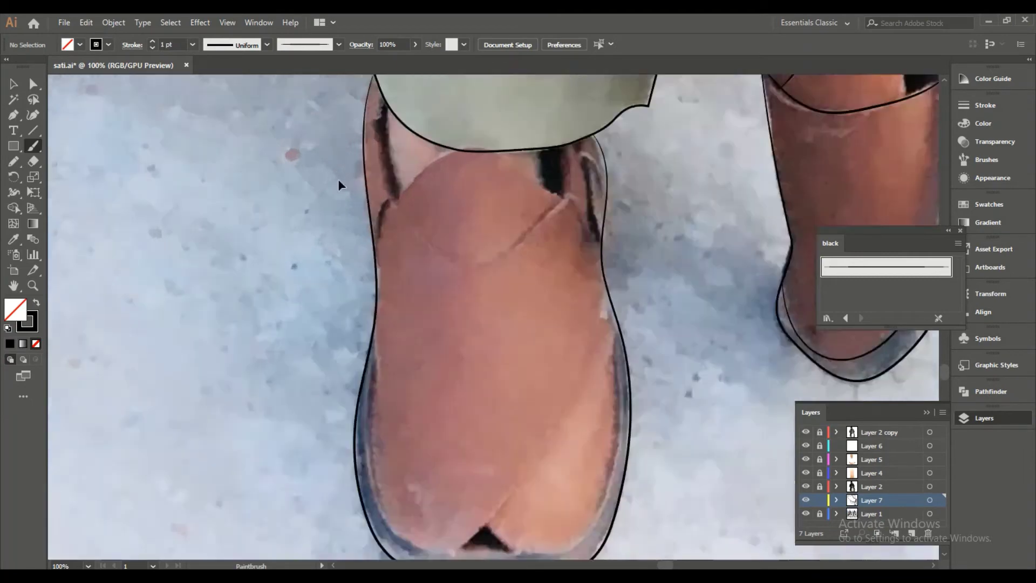
left_click_drag(404, 167, 412, 209)
left_click_drag(641, 287, 644, 228)
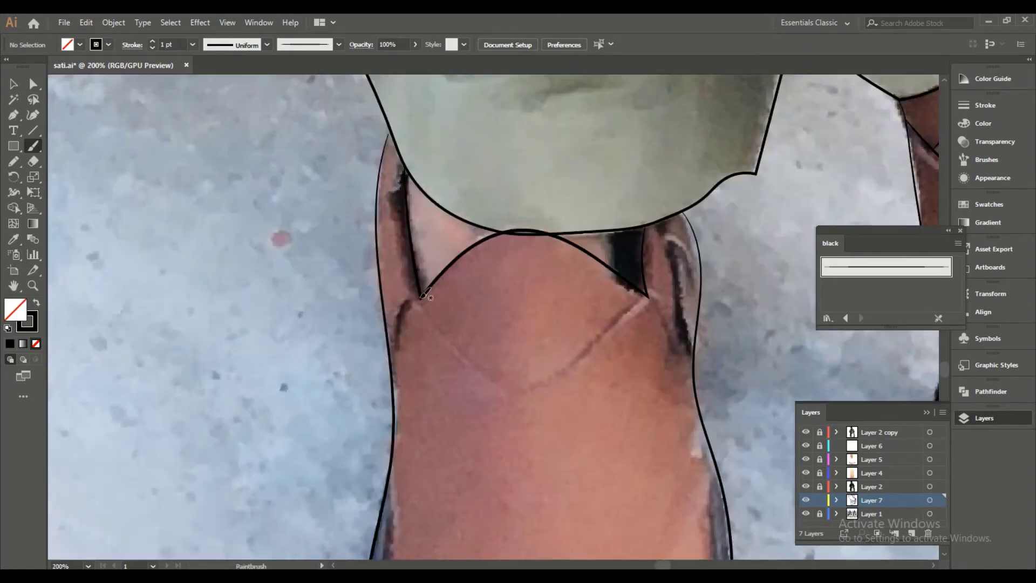
left_click_drag(571, 368, 647, 296)
Finish the front sandal from the strap's right corner and along its left edge.
scroll(638, 342, "up", 1)
left_click_drag(486, 248, 553, 320)
scroll(555, 209, "down", 5)
scroll(417, 238, "down", 2)
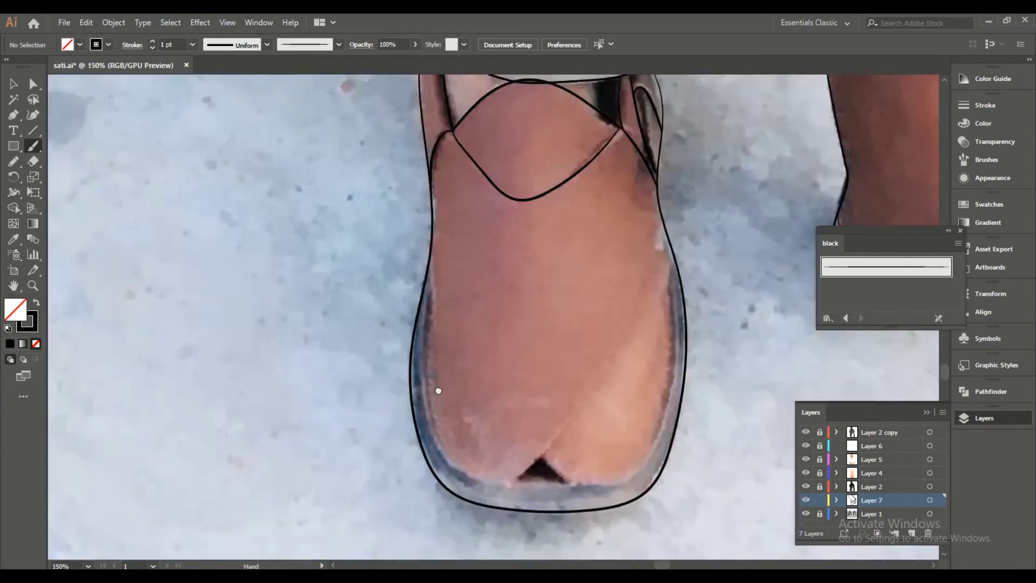
left_click_drag(380, 173, 399, 337)
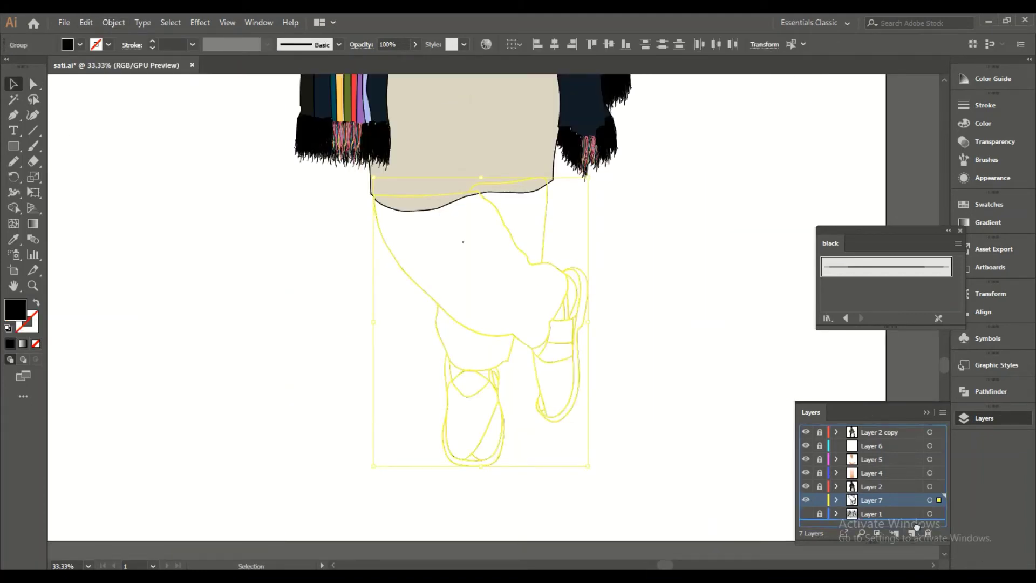
Duplicate the leg-outline layer, add a kurta-beige rectangle over the legs, and send it back.
left_click_drag(916, 526, 912, 533)
left_click(65, 165)
left_click_drag(604, 463, 606, 489)
key("i")
left_click(459, 132)
right_click(470, 292)
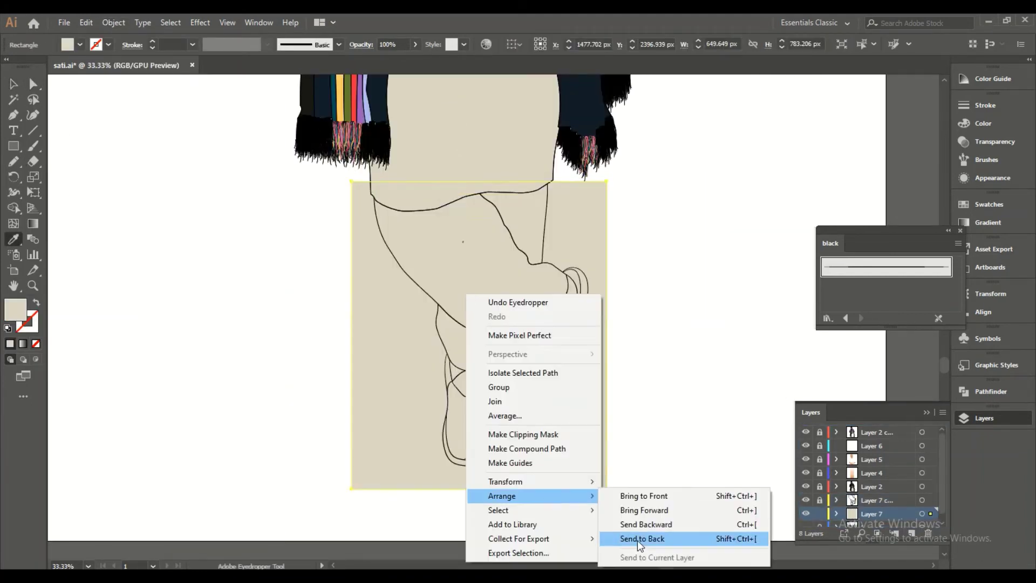
left_click(637, 540)
Select the rectangle with the leg outlines and try combining them in Pathfinder.
key("ctrl+a")
left_click(991, 392)
key("v")
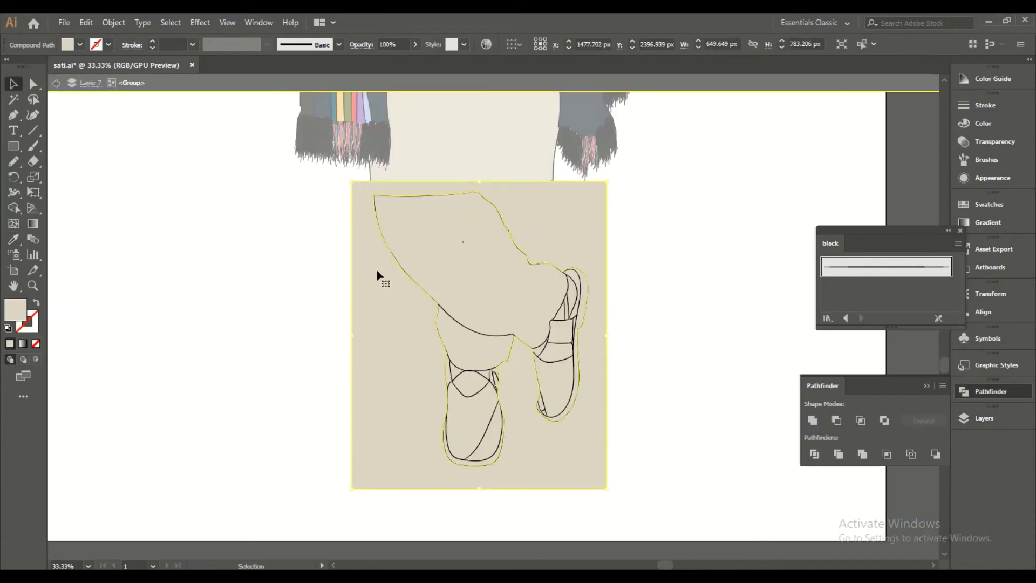
scroll(548, 190, "up", 5)
scroll(608, 251, "down", 2)
scroll(578, 306, "down", 2)
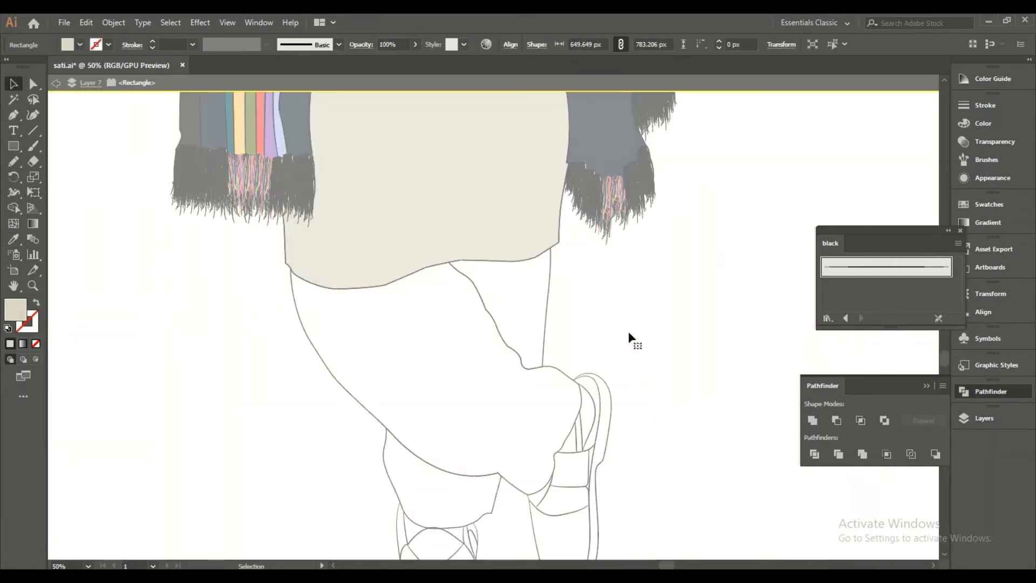
scroll(494, 303, "up", 1)
scroll(521, 408, "down", 3)
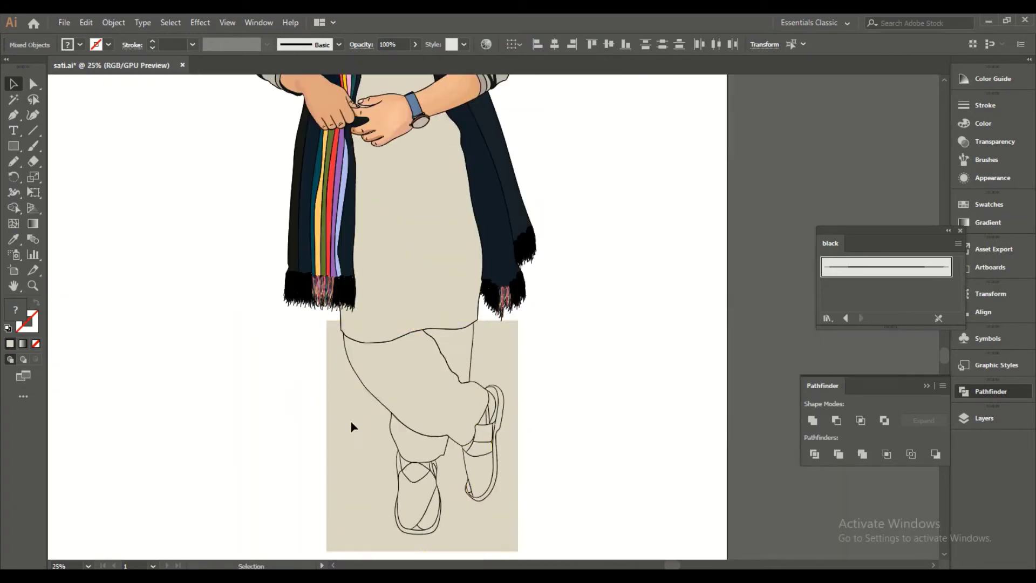
Undo the failed combine, hide the copied outline layer and remove the black rectangle.
key("ctrl+z")
key("ctrl+z")
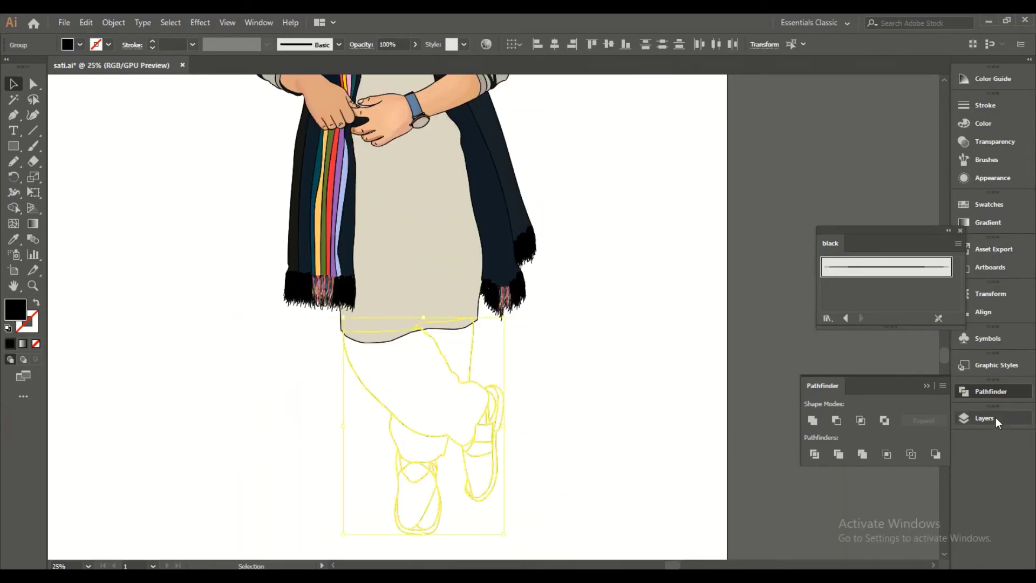
left_click(993, 418)
left_click(991, 391)
left_click(984, 418)
left_click(806, 500)
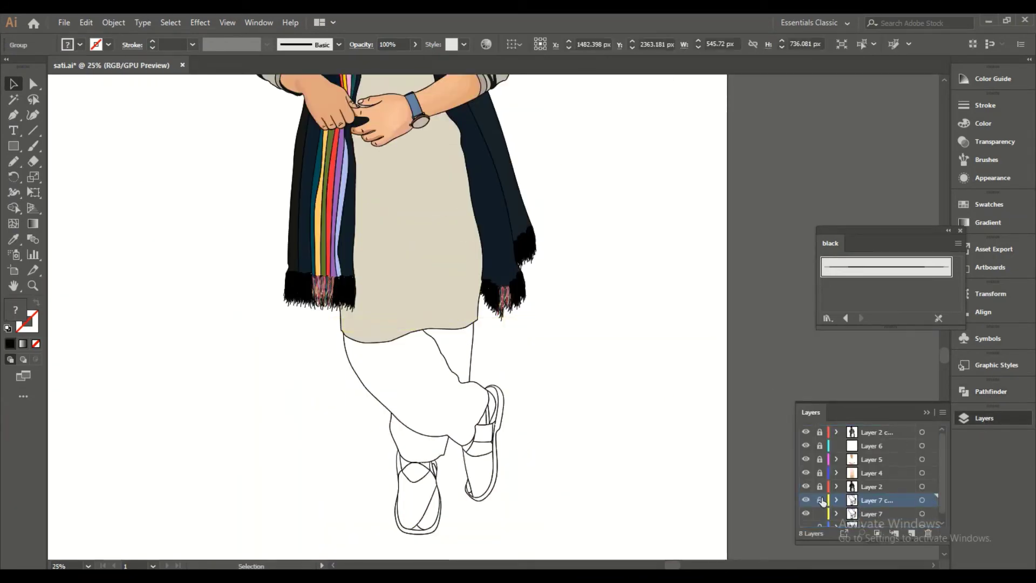
left_click(875, 513)
key("ctrl+shift+z")
key("ctrl+z")
Divide the beige rectangle along the leg outlines, then enter and leave the resulting group.
left_click(991, 391)
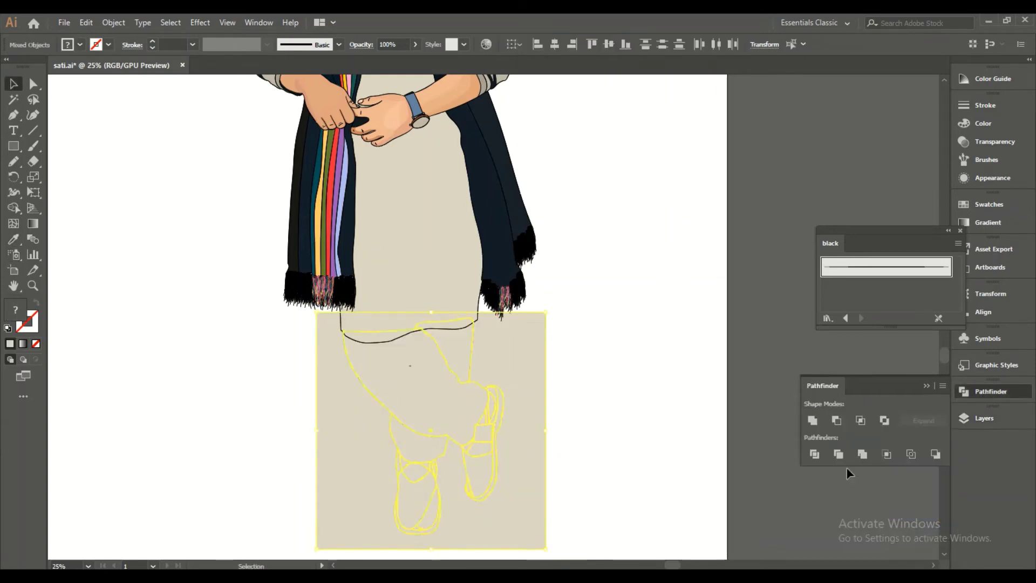
double_click(535, 375)
scroll(410, 475, "up", 3)
double_click(233, 285)
Sample the hand skin tone for the visible feet and fill the sandal soles near-black.
key("i")
scroll(233, 285, "up", 5)
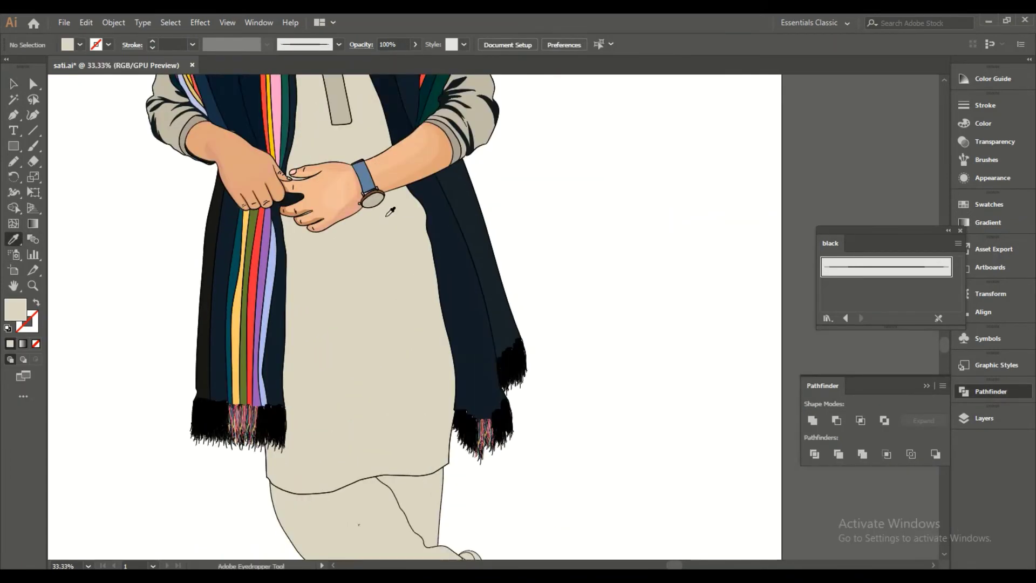
left_click(302, 186)
scroll(303, 186, "down", 5)
left_click(411, 389, "alt")
scroll(412, 390, "down", 3)
scroll(273, 324, "down", 2)
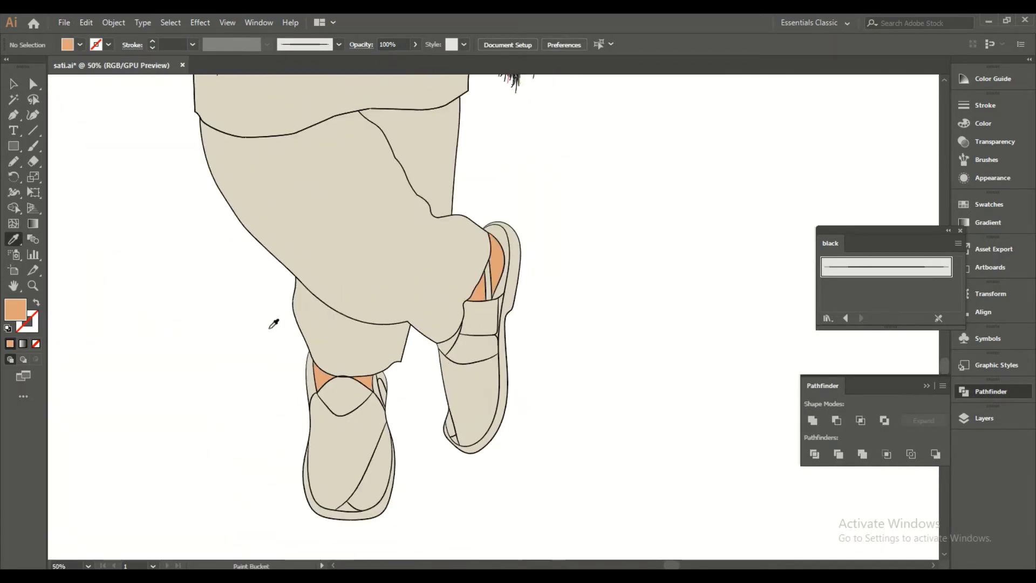
left_click(392, 439, "alt")
scroll(423, 422, "up", 1)
Paint the sandal panels brown.
double_click(15, 310)
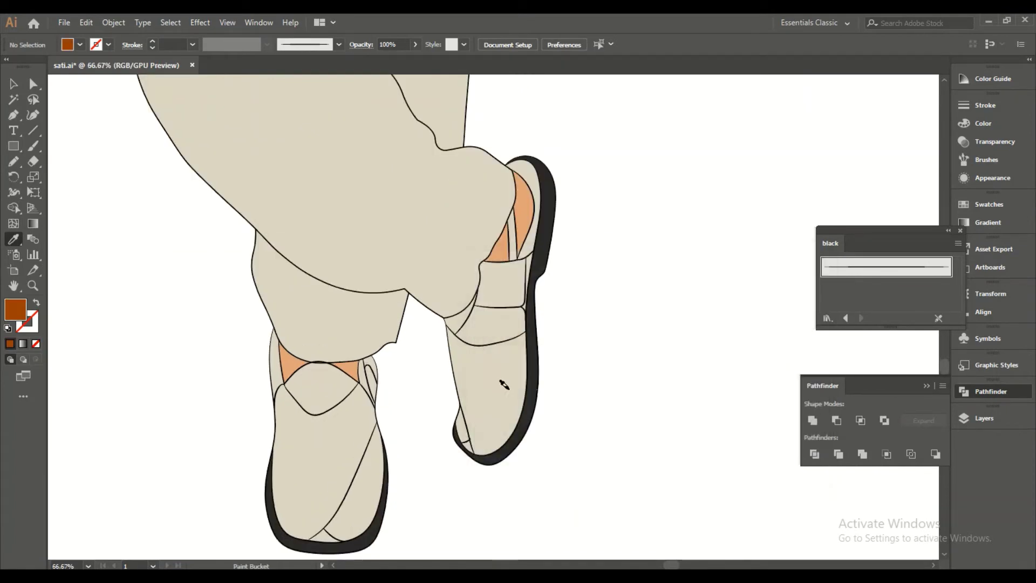
left_click(504, 384)
left_click(302, 459)
double_click(15, 309)
left_click(356, 486)
scroll(326, 376, "up", 2)
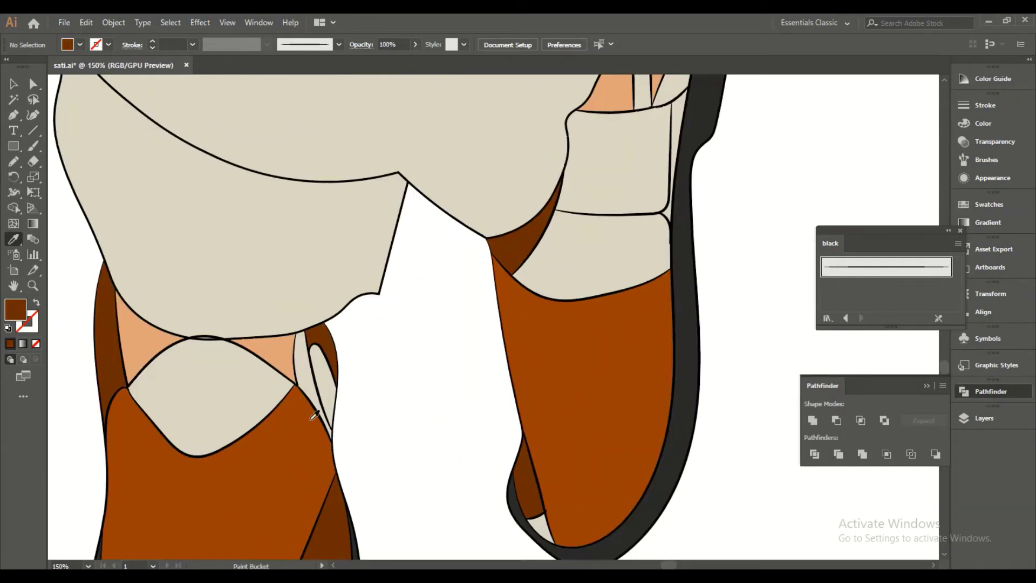
Paint the sandal tongue and remaining sandal panels darker brown.
double_click(15, 309)
left_click(784, 298)
left_click(281, 411)
scroll(462, 346, "down", 2)
left_click(462, 346)
scroll(462, 346, "down", 4)
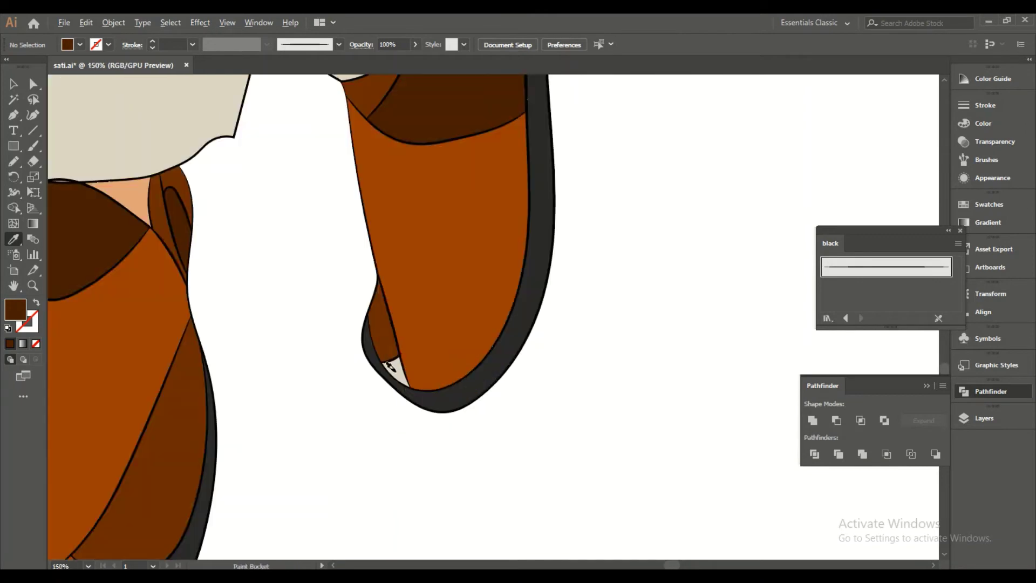
scroll(273, 406, "up", 5)
scroll(424, 301, "up", 2)
scroll(423, 300, "down", 2)
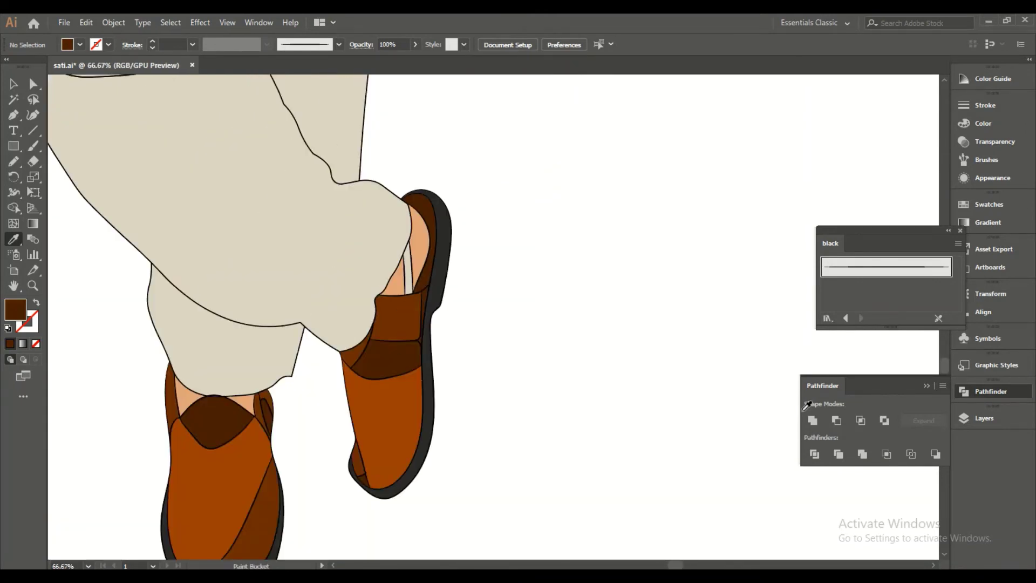
Show the reference photo layer and try moving the copied outline layer higher, then revert.
left_click(984, 418)
left_click(806, 508)
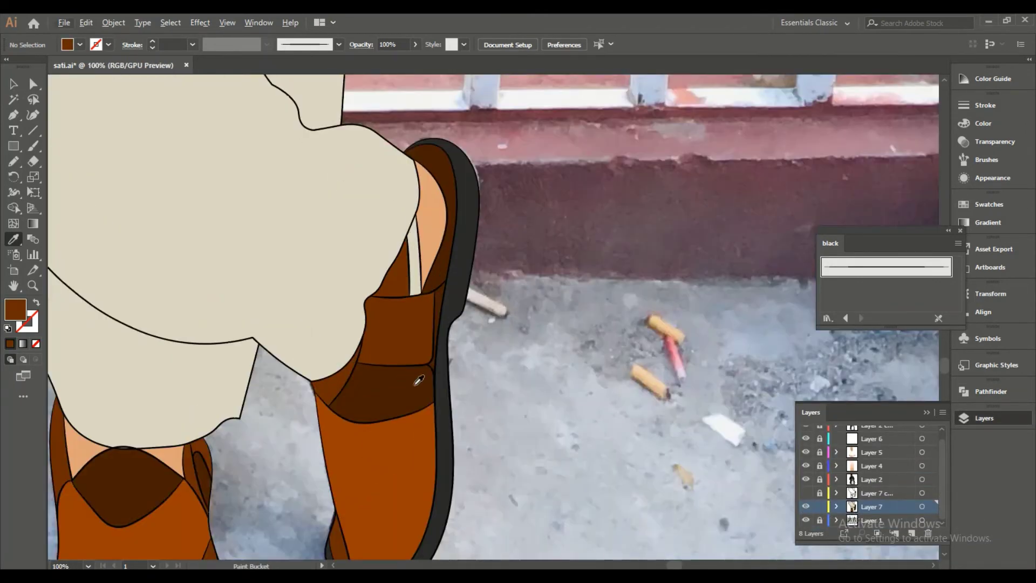
key("ctrl+minus")
key("ctrl+minus")
key("ctrl+minus")
key("ctrl+minus")
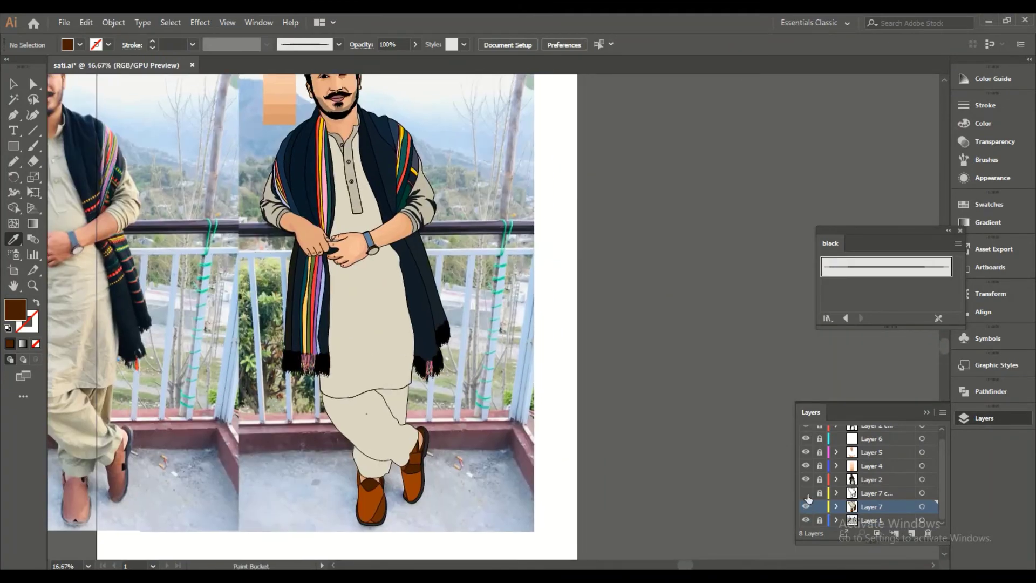
left_click_drag(862, 500, 892, 436)
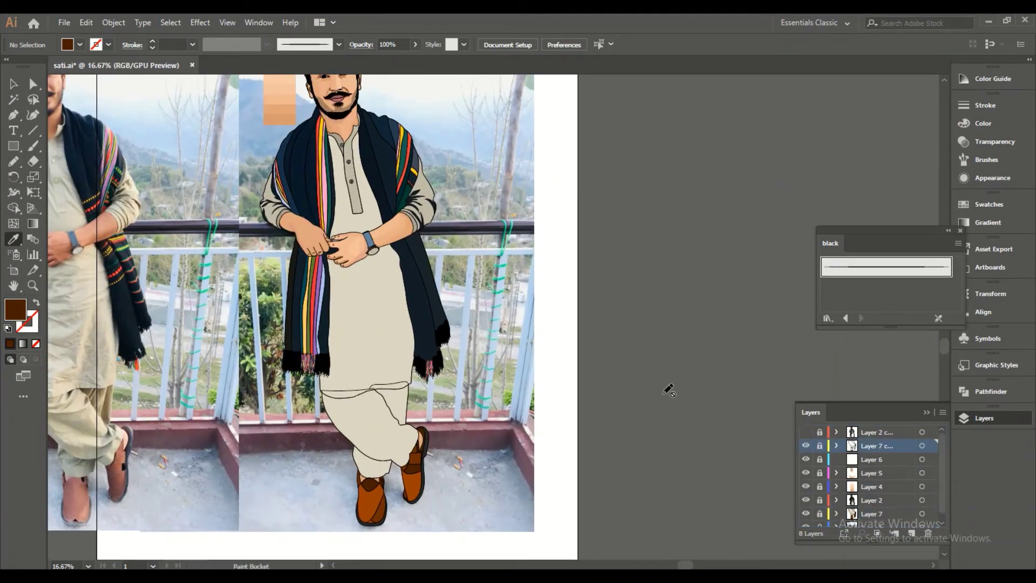
key("ctrl+z")
Add a fold-shading layer, hide the flat colour layer, and zoom in on the trouser waist folds.
left_click(911, 533)
key("ctrl+plus")
key("ctrl+plus")
key("ctrl+plus")
key("n")
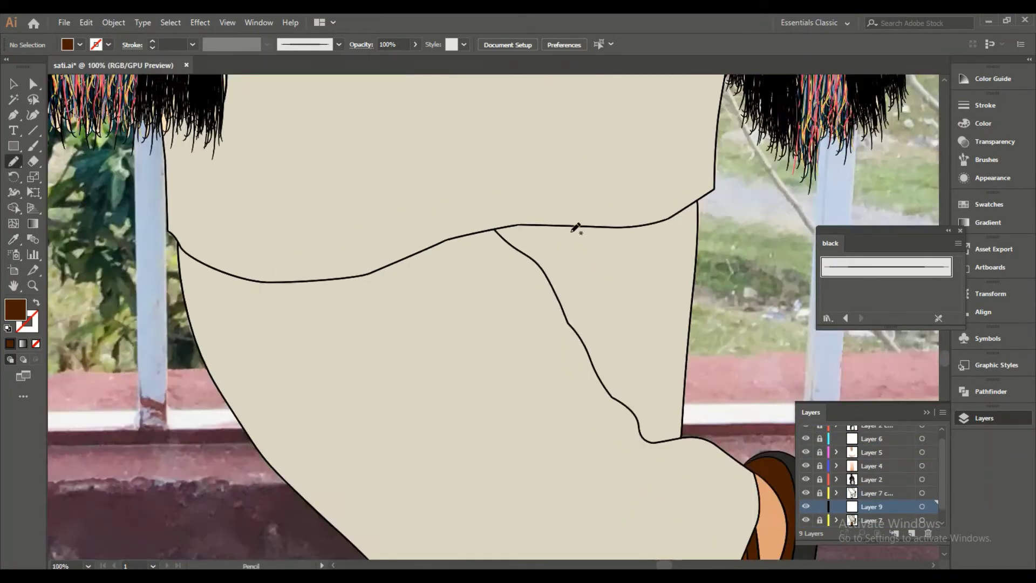
key("ctrl+minus")
key("ctrl+minus")
key("ctrl+minus")
key("ctrl+plus")
left_click(806, 520)
key("ctrl+plus")
key("ctrl+plus")
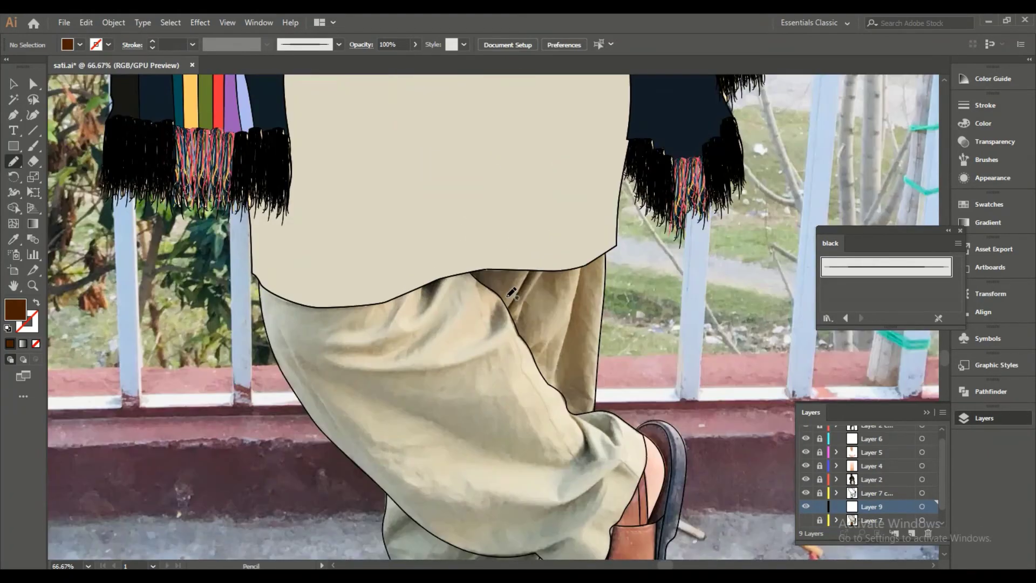
key("ctrl+plus")
Sketch fold shapes under the kurta hem plus a vertical trouser fold, filled tan.
mouse_move(357, 258)
left_mouse_down()
mouse_move(322, 320)
mouse_move(388, 247)
left_mouse_up()
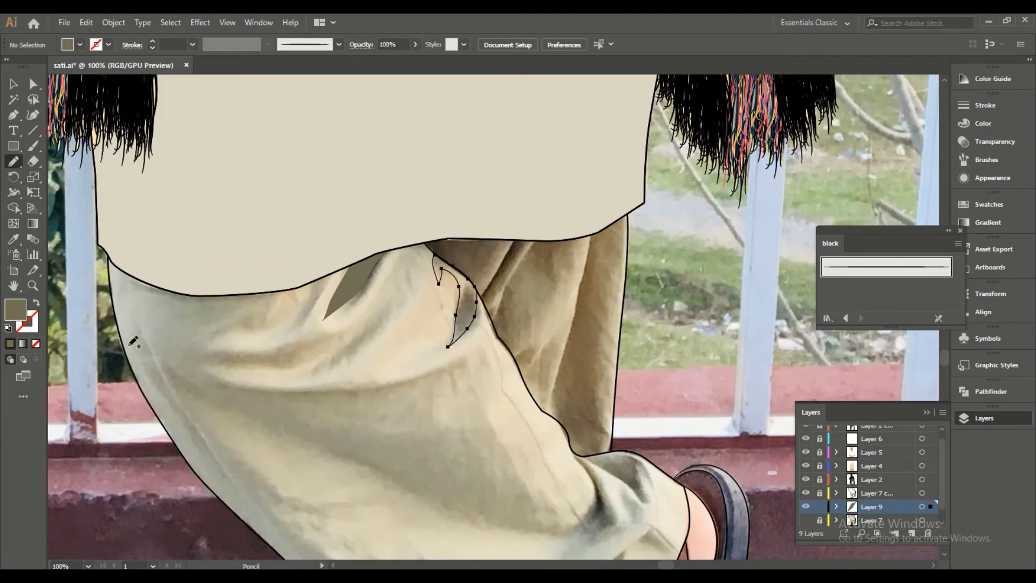
key("F6")
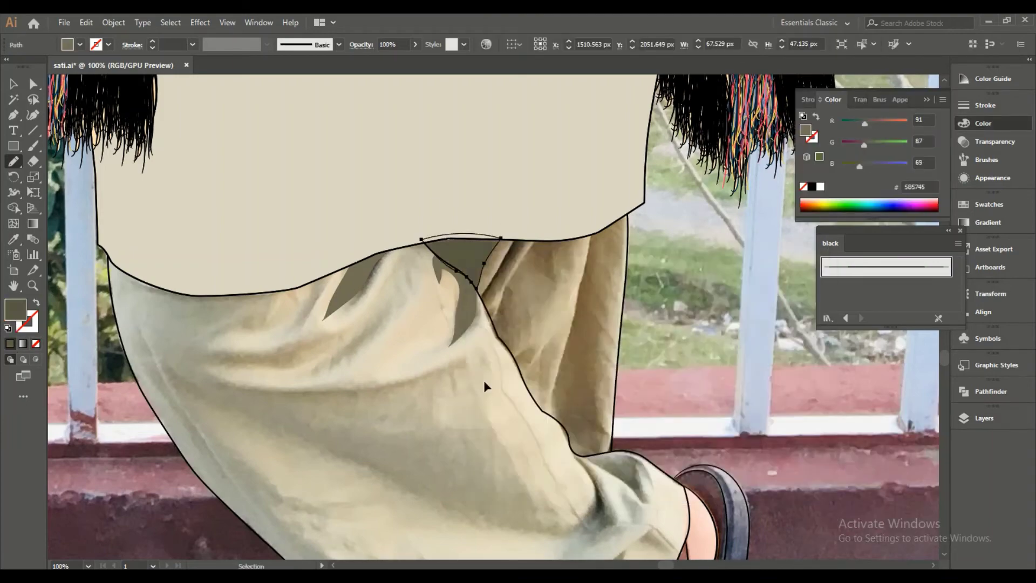
left_click_drag(510, 242, 488, 299)
scroll(529, 224, "right", 5)
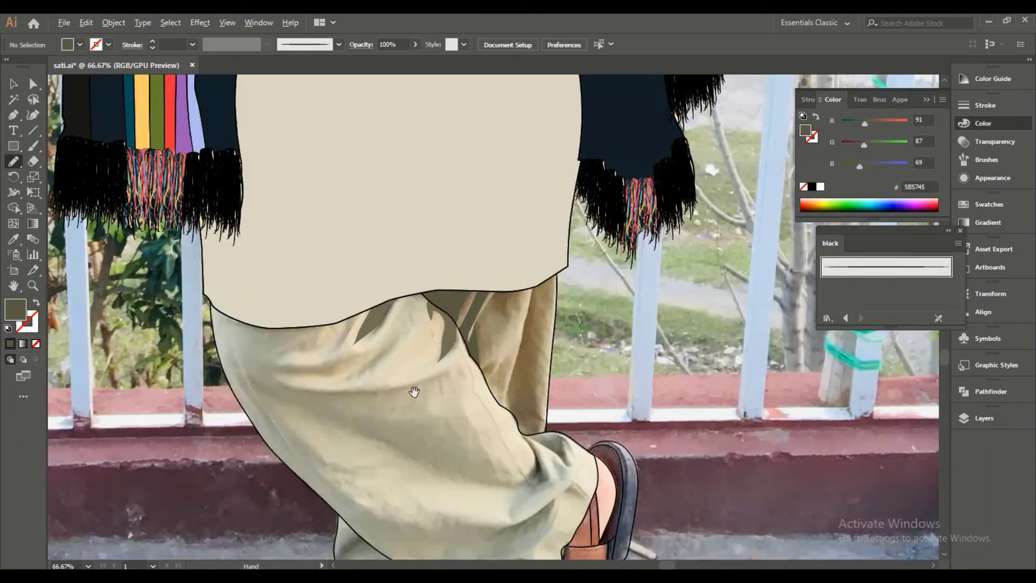
left_click_drag(428, 197, 430, 258)
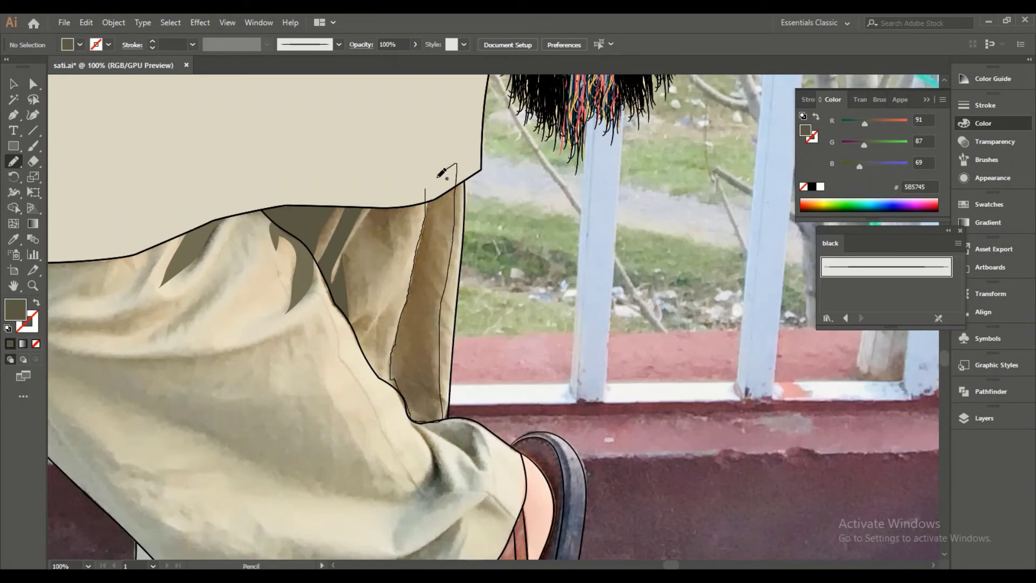
left_click_drag(438, 176, 426, 196)
left_click(404, 233)
key("ctrl+shift+a")
key("n")
scroll(426, 416, "up", 1)
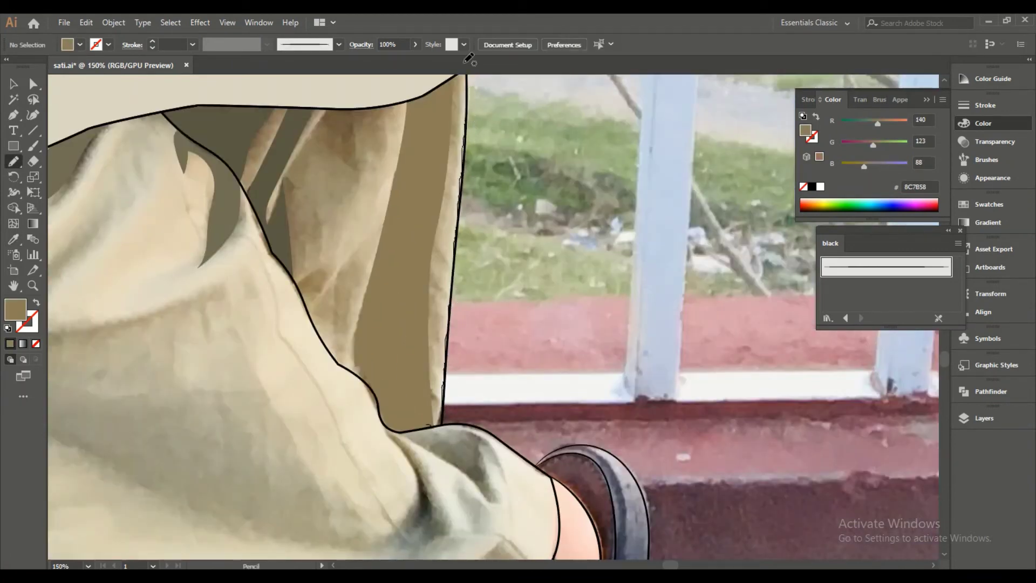
Give a fold strip a lighter tan, then draw a leg-crease fold and send it back.
key("i")
left_click(324, 281)
key("ctrl+minus")
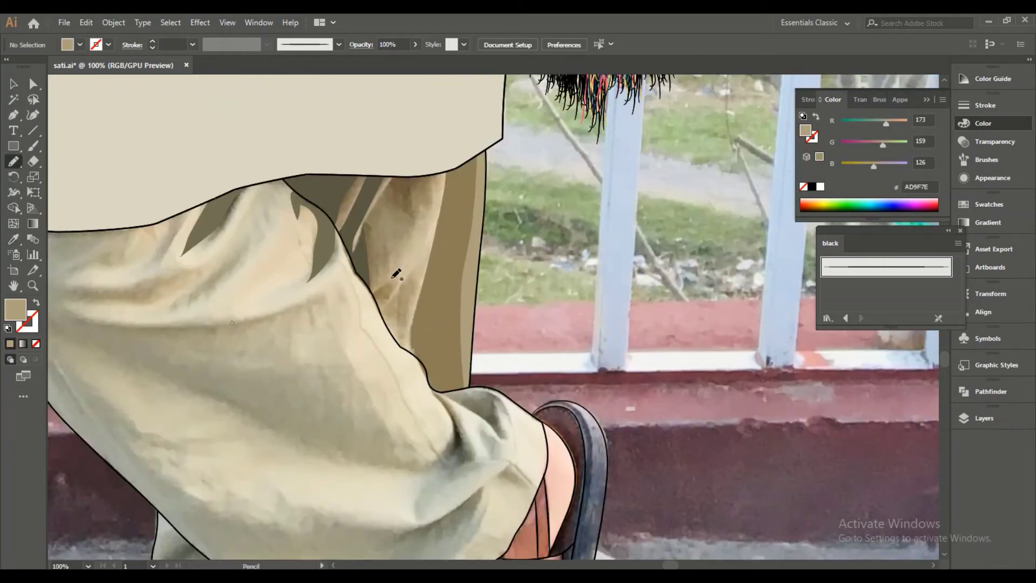
scroll(397, 274, "up", 1)
left_click_drag(362, 296, 427, 273)
left_click_drag(422, 384, 427, 394)
right_click(419, 389)
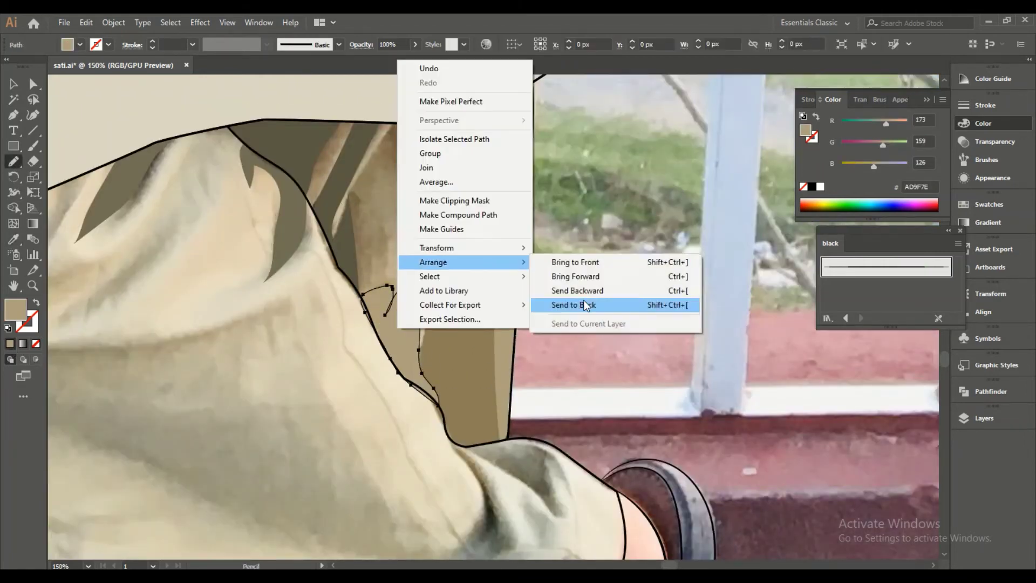
left_click(585, 303)
Draw a fold strip near the waist, send it behind the artwork, and sample a fold shade.
mouse_move(333, 215)
left_mouse_down()
mouse_move(339, 233)
mouse_move(365, 172)
left_mouse_up()
left_click_drag(375, 312, 380, 316)
right_click(350, 194)
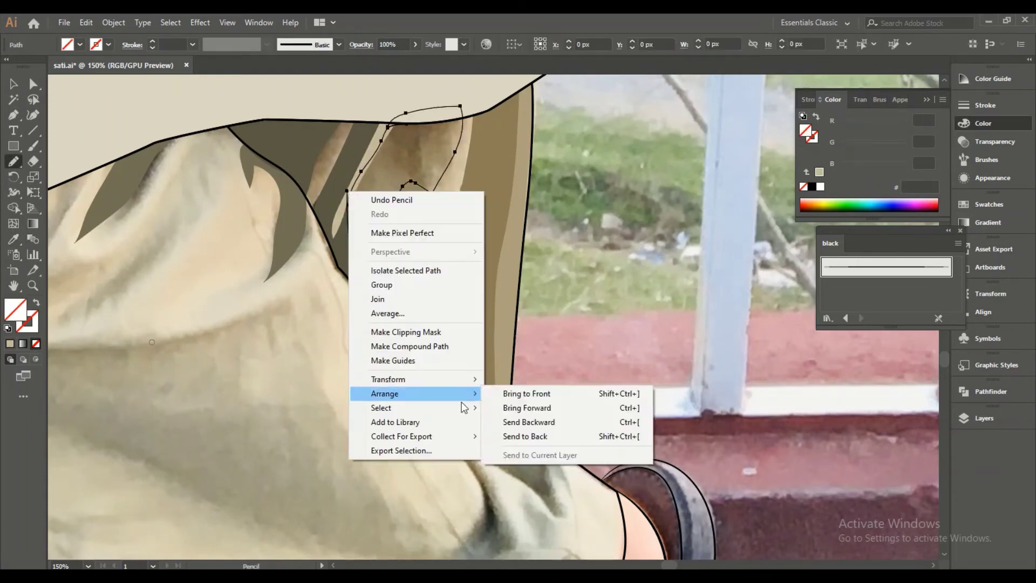
left_click(532, 432)
key("i")
left_click(263, 198)
left_click(130, 277)
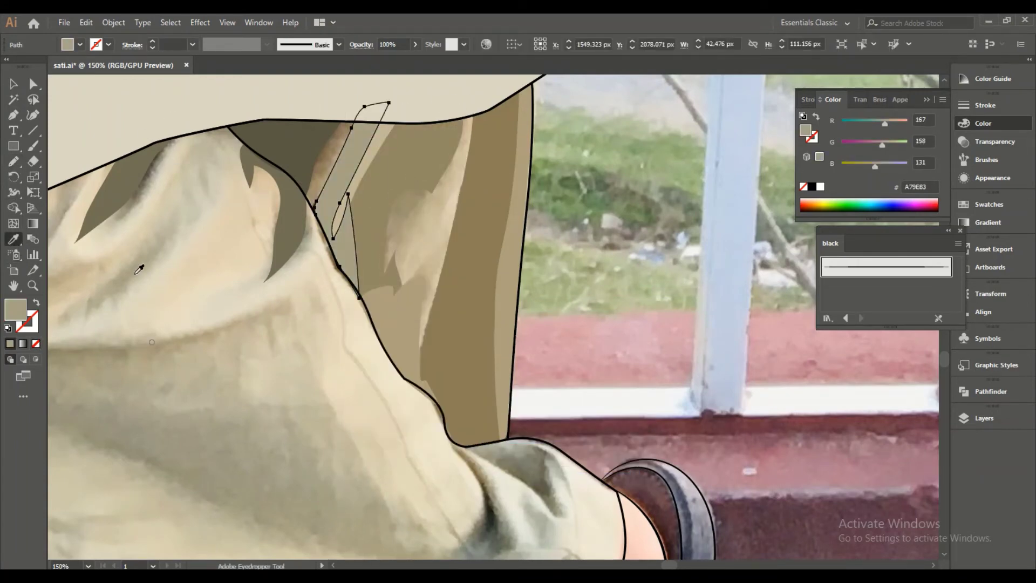
key("v")
Recolour the dark waist fold strip with a sampled mid-tone shade.
left_click(294, 221)
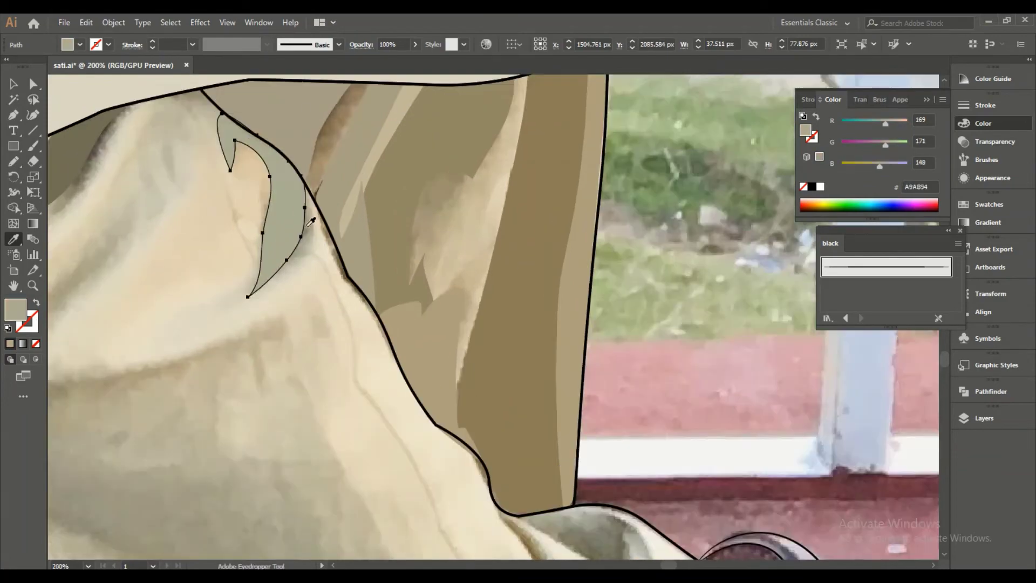
scroll(294, 221, "down", 5)
key("ctrl+minus")
left_click(266, 162)
key("i")
left_click(14, 162)
left_click(984, 418)
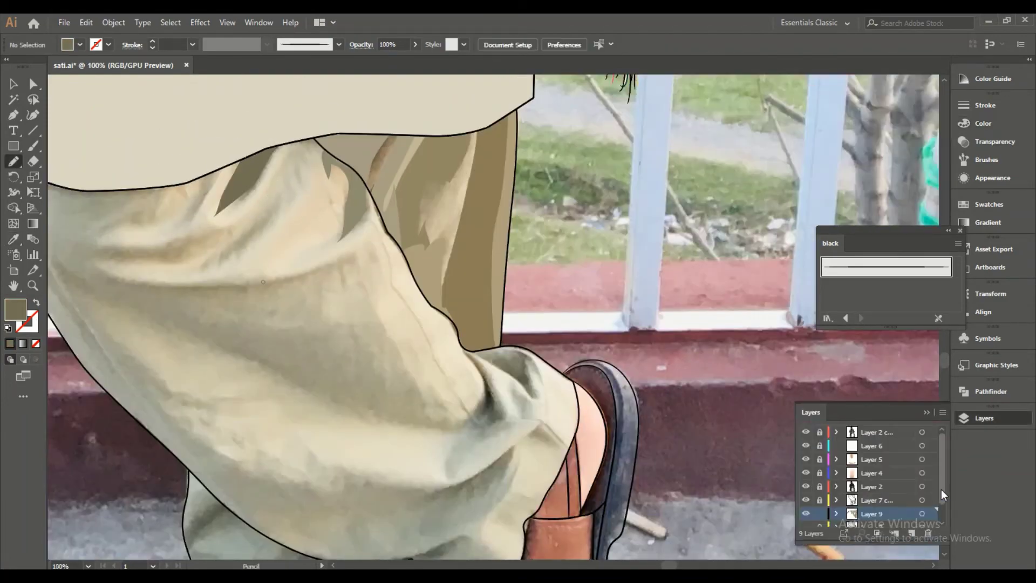
scroll(756, 377, "up", 5)
Draw a fold shape below the hem, give it a darker sampled colour, and send it back.
key("ctrl+plus")
key("ctrl+plus")
left_click_drag(527, 167, 610, 162)
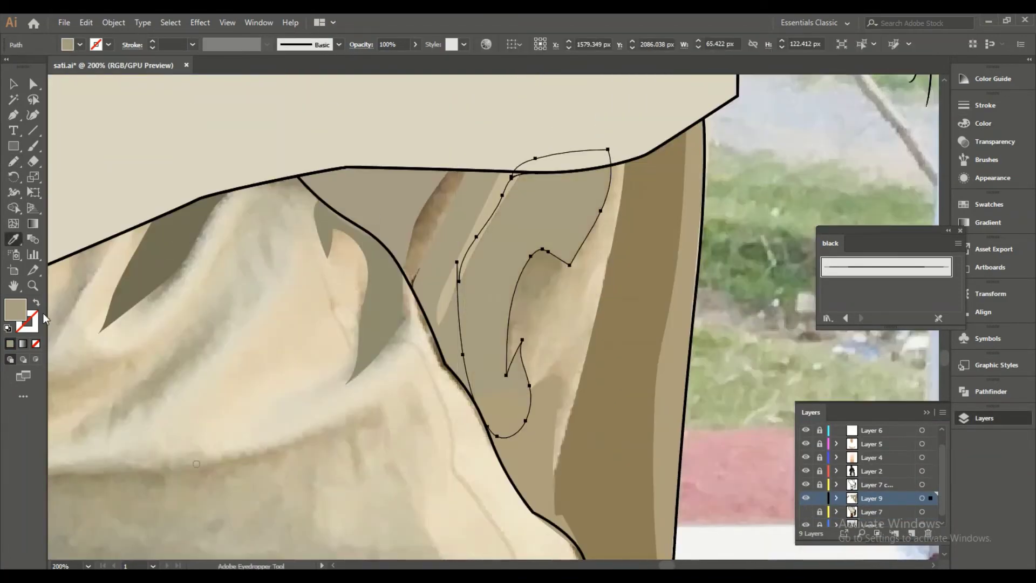
double_click(15, 309)
left_click(784, 297)
right_click(535, 142)
left_click(710, 396)
key("ctrl+minus")
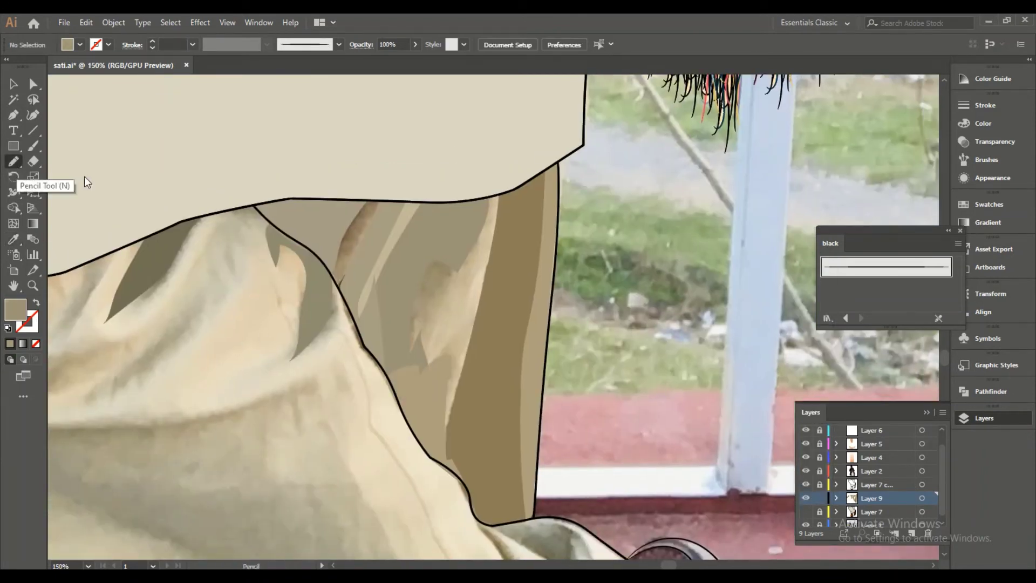
Add one more sampled-colour fold below the hem behind the outline, then zoom out to the legs.
left_click_drag(416, 366, 469, 217)
key("F6")
key("ctrl+shift+bracketleft")
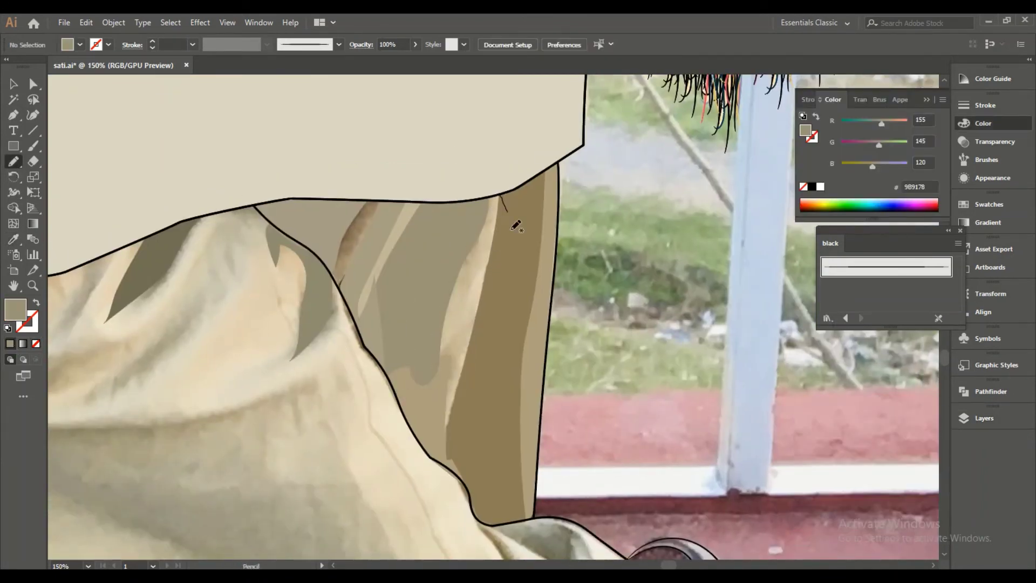
key("i")
left_click(460, 342)
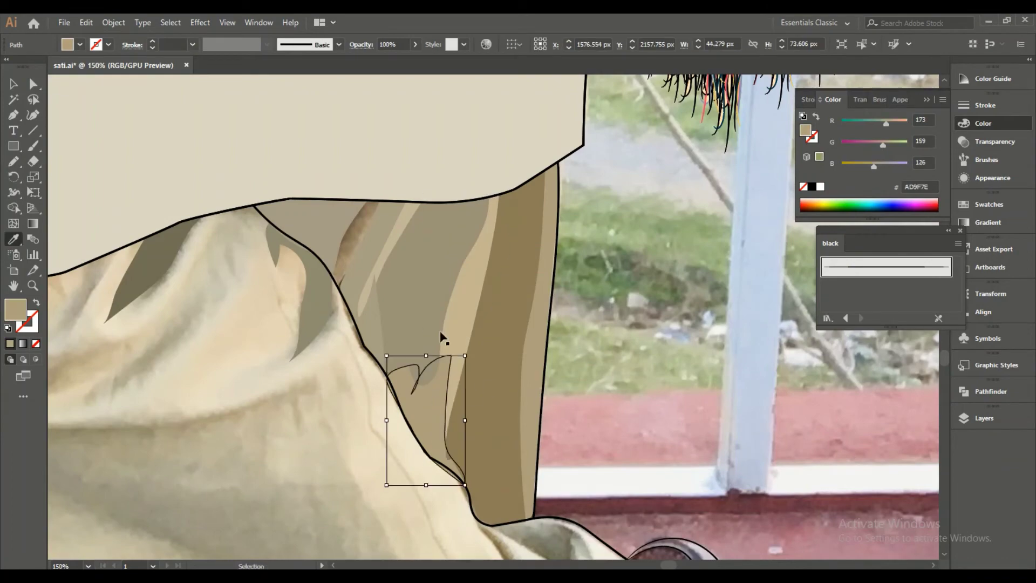
right_click(389, 324)
left_click(387, 259)
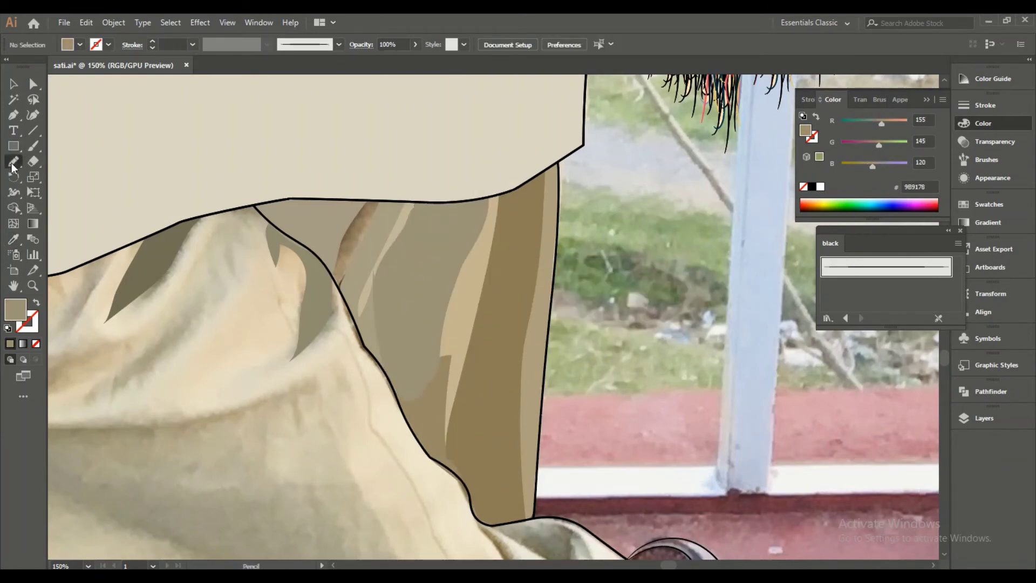
scroll(335, 340, "down", 5)
key("ctrl+minus")
key("ctrl+minus")
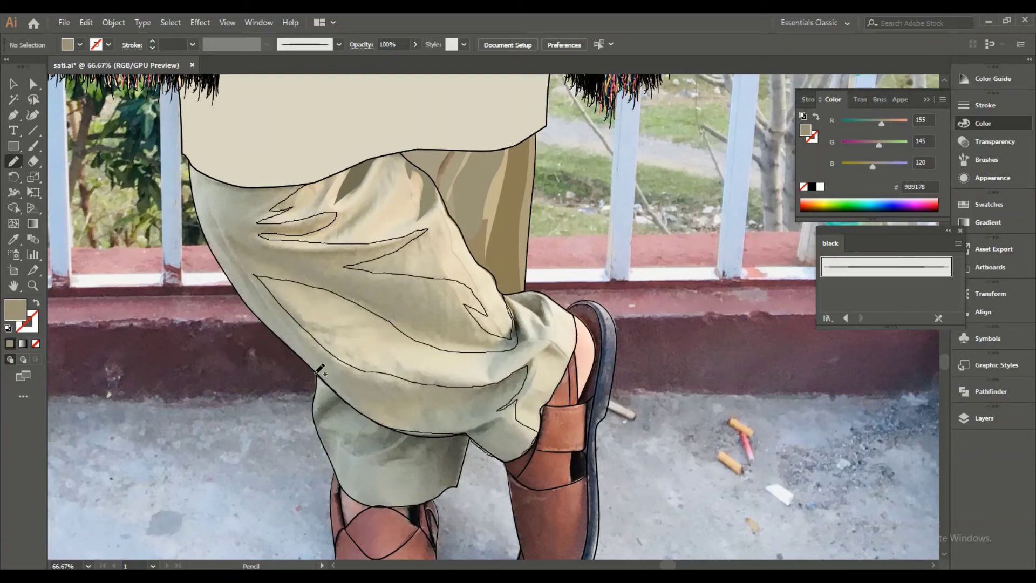
Fill a trouser fold with lighter grey and send it to the back.
left_click(200, 203, "ctrl")
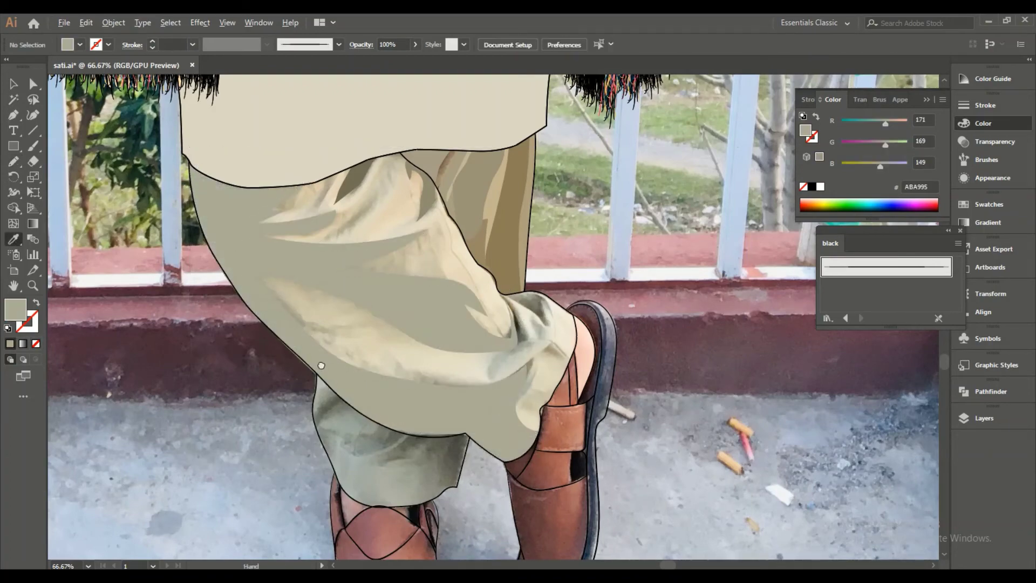
scroll(308, 328, "down", 2)
key("ctrl+plus")
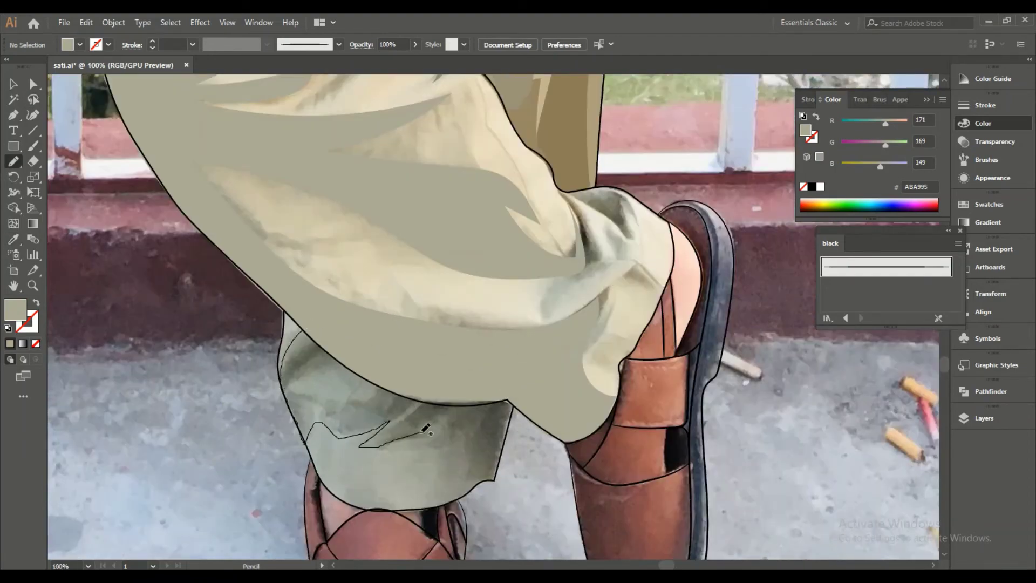
right_click(297, 356)
left_click(475, 303)
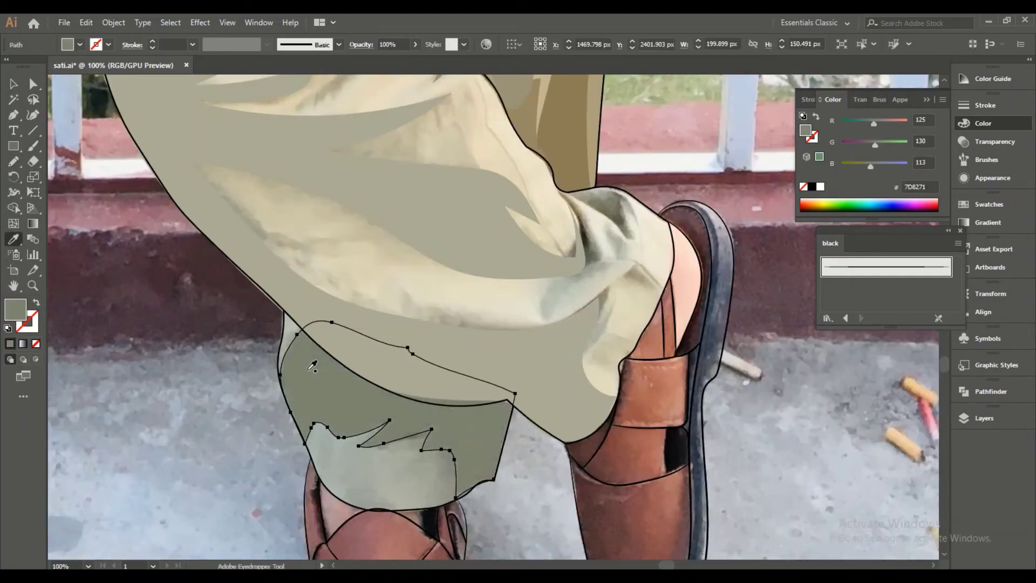
key("ctrl+minus")
scroll(348, 222, "up", 2)
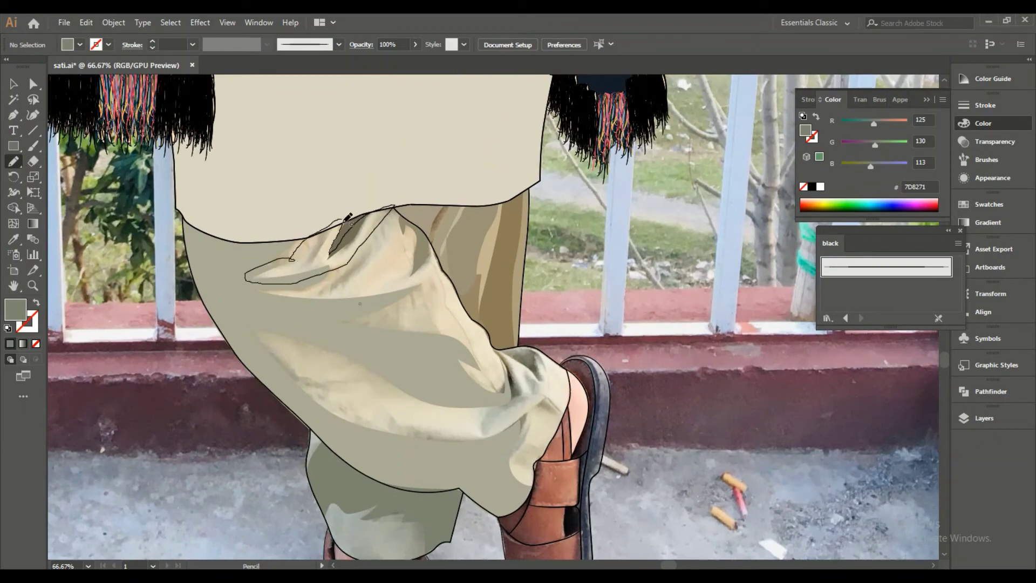
Draw a fold shape on the upper trouser and fill it with darker beige.
left_click(292, 260, "ctrl")
key("ctrl+plus")
mouse_move(200, 311)
left_mouse_down()
mouse_move(302, 213)
mouse_move(206, 310)
left_mouse_up()
left_click(324, 270)
scroll(324, 270, "down", 2)
scroll(324, 270, "right", 3)
Add a mid-grey fold along the trouser edge near the sandal, sent backward.
left_click_drag(316, 308, 327, 372)
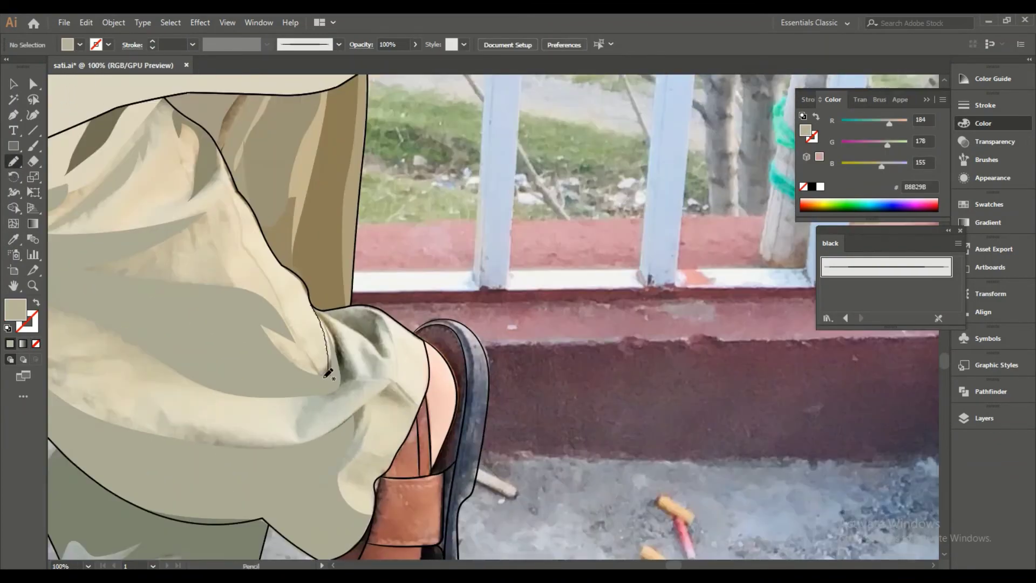
left_click_drag(352, 300, 318, 311)
right_click(314, 311)
left_click(494, 271)
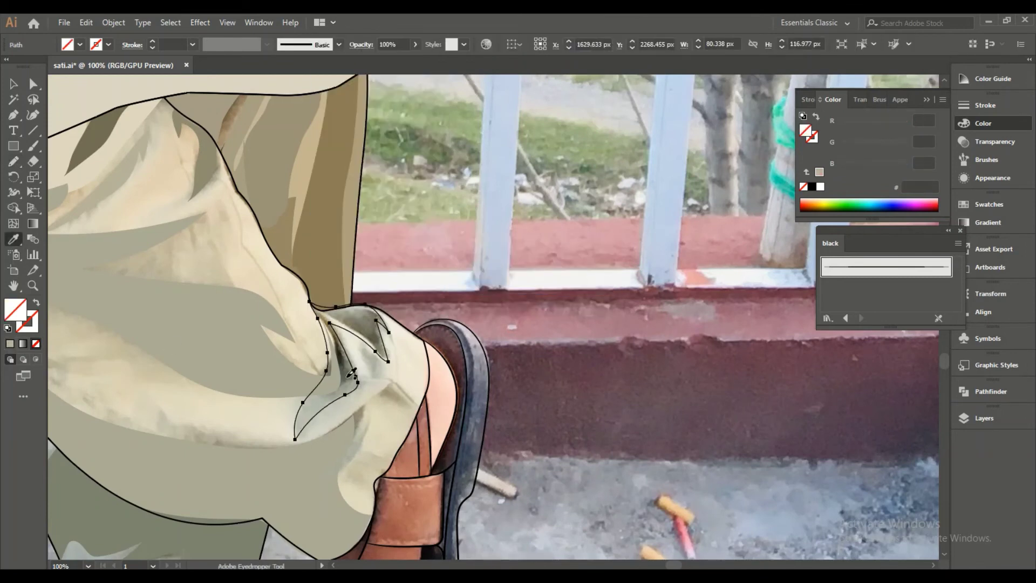
left_click(335, 370)
key("ctrl+minus")
Draw a long fold down the trouser front, fill it cream and send it behind.
left_click_drag(251, 243, 288, 282)
left_click_drag(263, 220, 251, 243)
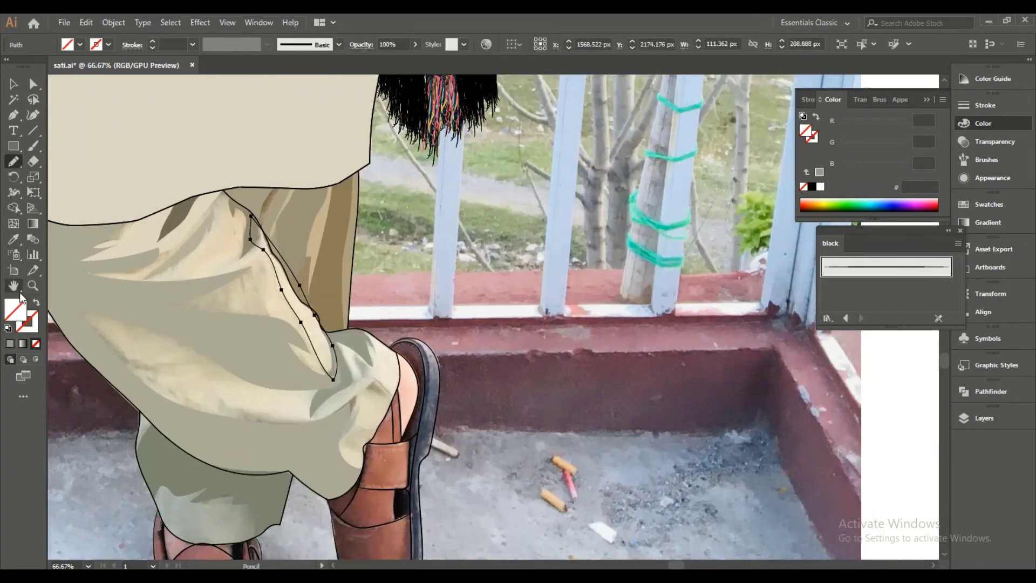
key("i")
left_click(227, 232)
right_click(192, 302)
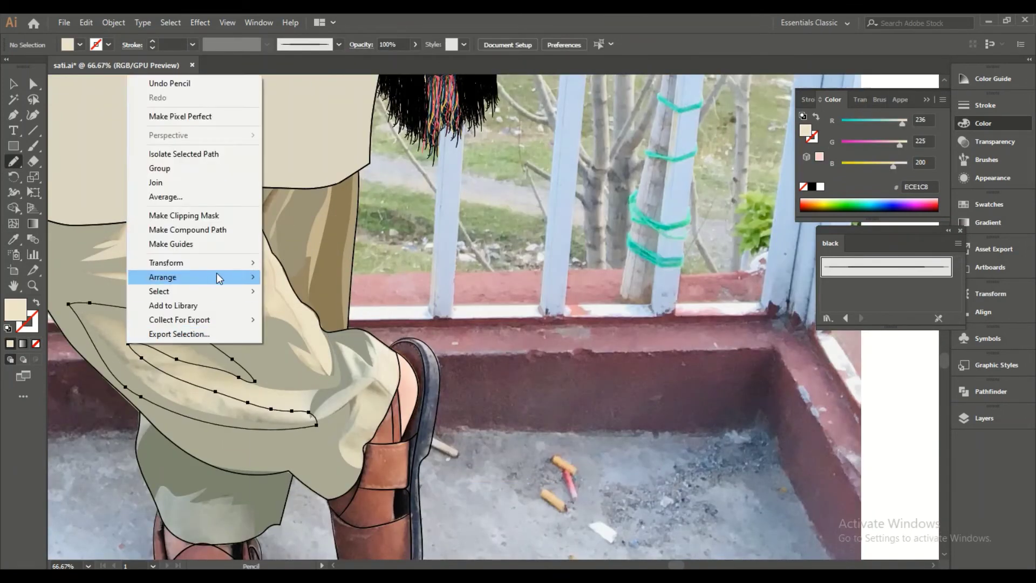
left_click(356, 292)
Check the fill colour picker and layer list, zooming out to the whole figure.
double_click(15, 309)
left_click(785, 296)
key("ctrl+minus")
left_click(984, 418)
key("ctrl+minus")
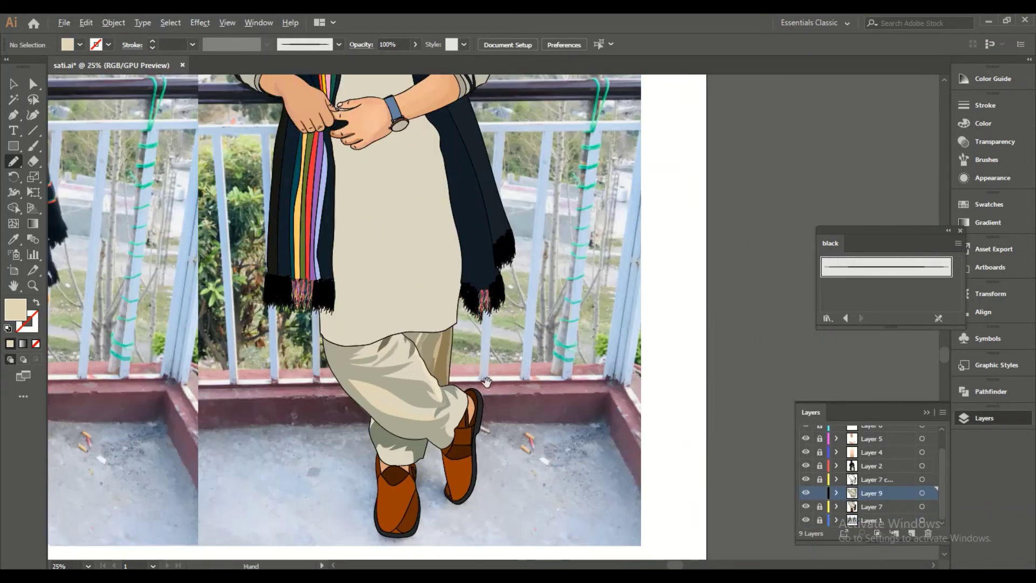
scroll(404, 523, "up", 3)
Draw fold lines up the lower trouser leg and near the ankle.
left_click_drag(394, 478, 425, 509)
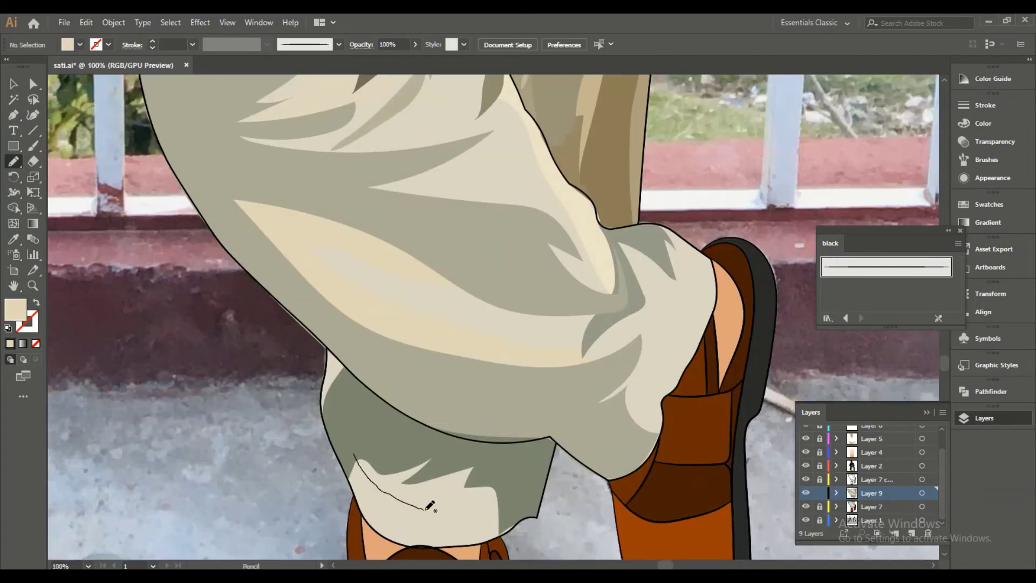
left_click_drag(361, 511, 346, 465)
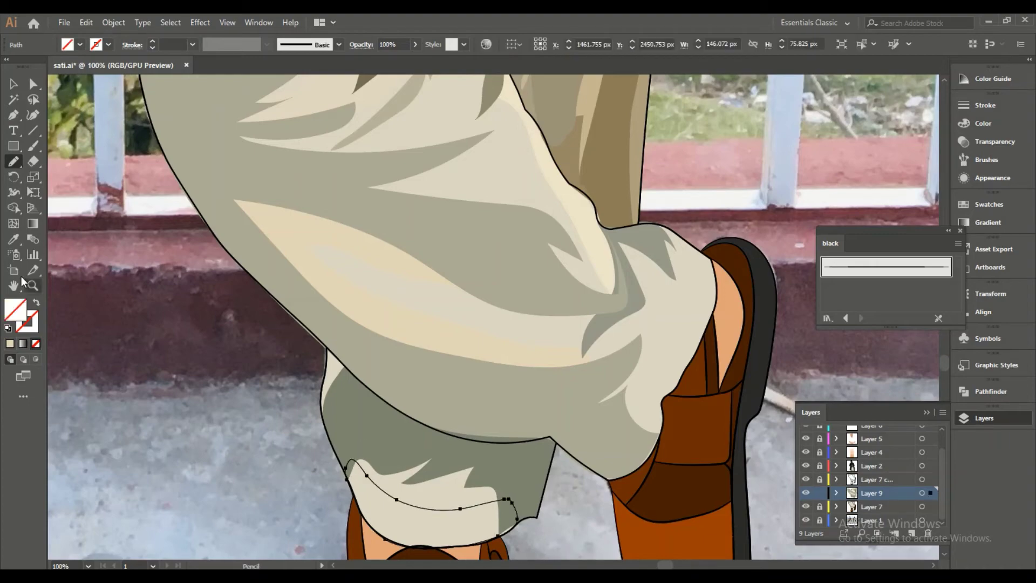
key("ctrl+minus")
key("n")
scroll(338, 357, "up", 5)
left_click_drag(317, 303, 337, 358)
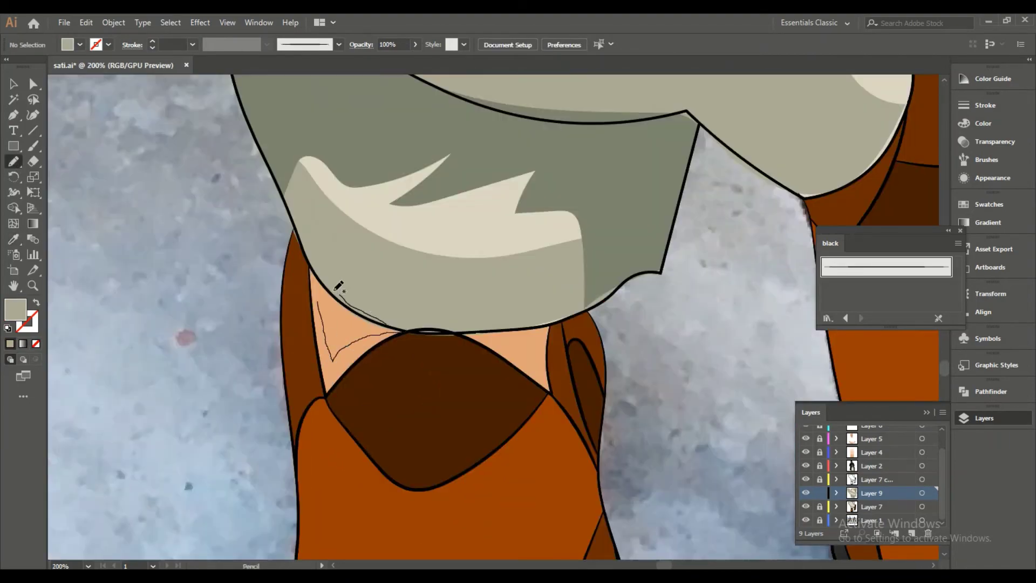
left_click_drag(339, 286, 346, 294)
key("ctrl+minus")
Toggle the reference photo layer and make Layer 6 the Pencil drawing layer.
key("i")
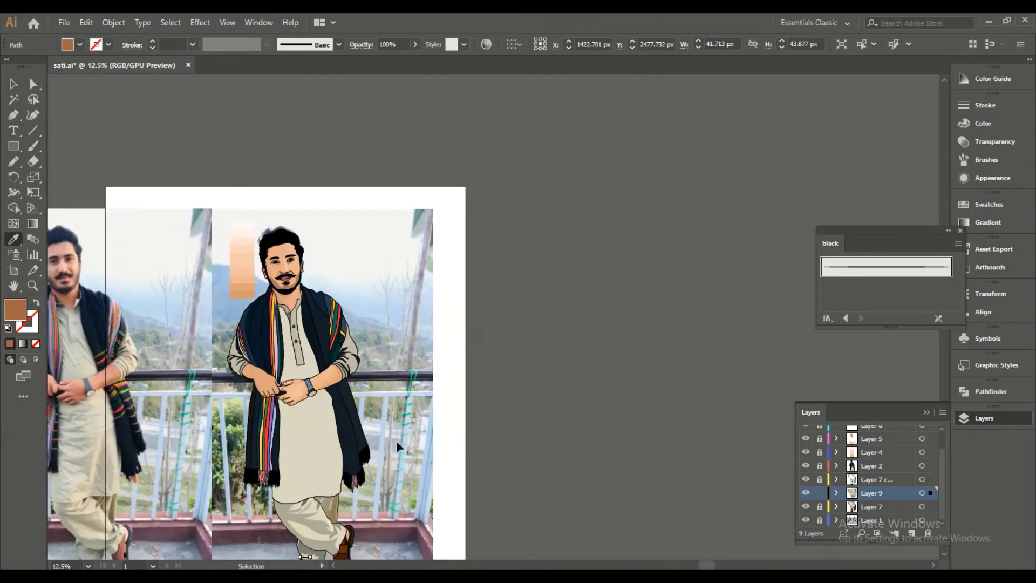
scroll(398, 446, "up", 3)
left_click(806, 519)
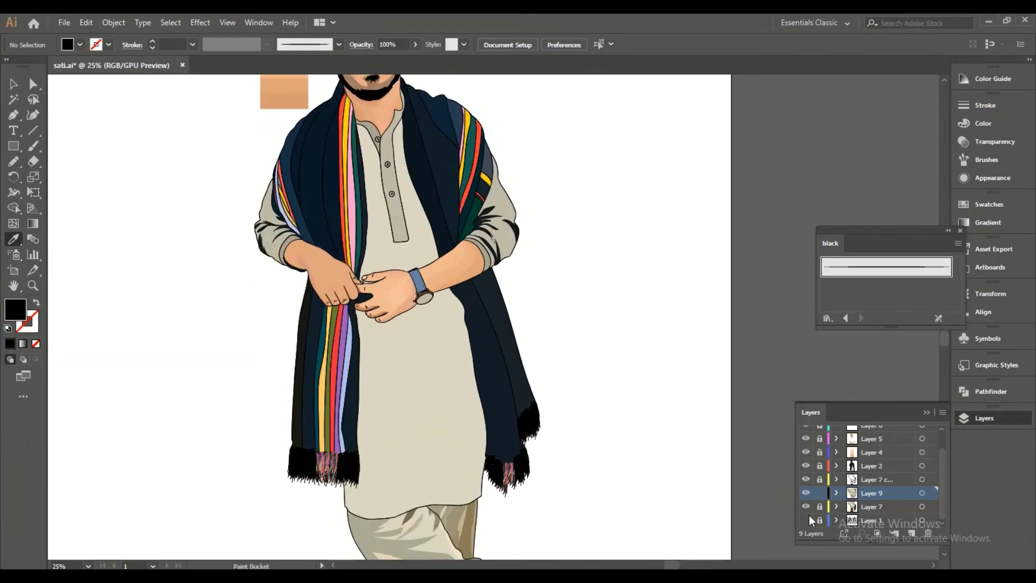
left_click(806, 520)
scroll(862, 475, "up", 1)
left_click(871, 444)
key("n")
key("Return")
key("Escape")
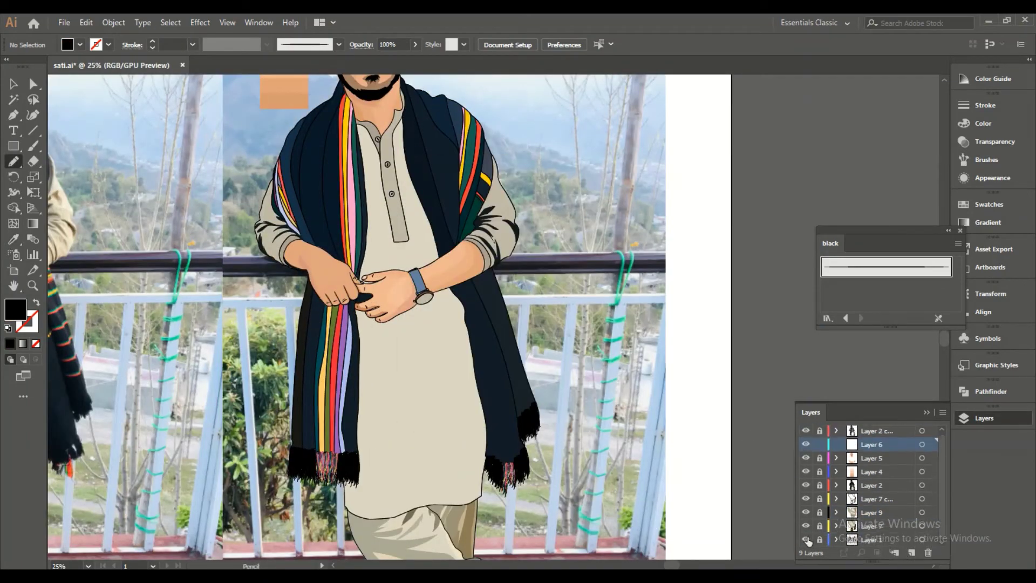
Hide the flat-colour Layers 2, 7, 8 and 9 in the Layers panel.
left_click(806, 539)
left_click(806, 484)
key("ctrl+y")
key("ctrl+y")
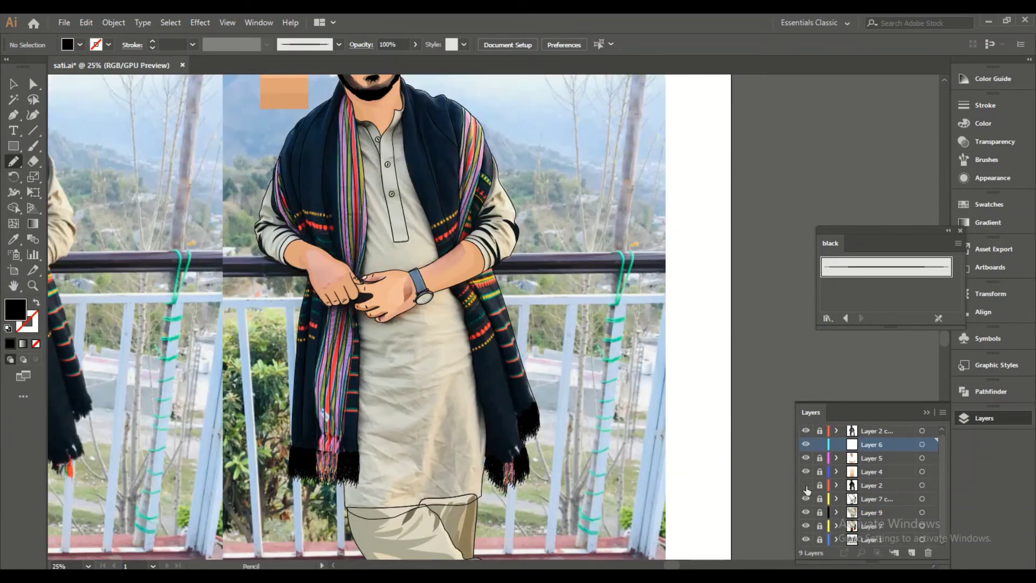
left_click_drag(806, 499, 806, 525)
scroll(254, 437, "up", 3)
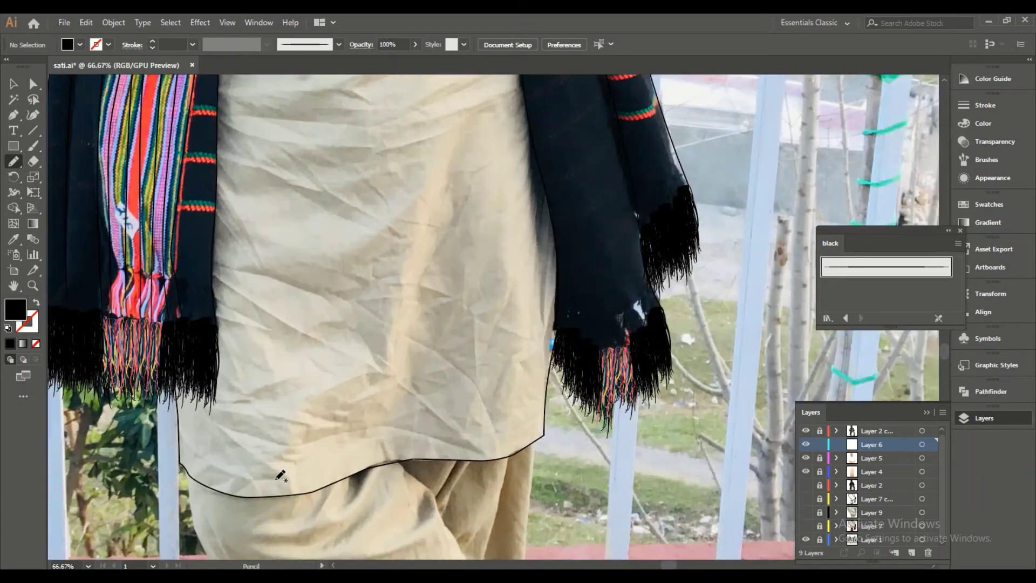
scroll(280, 475, "down", 1)
scroll(227, 283, "up", 2)
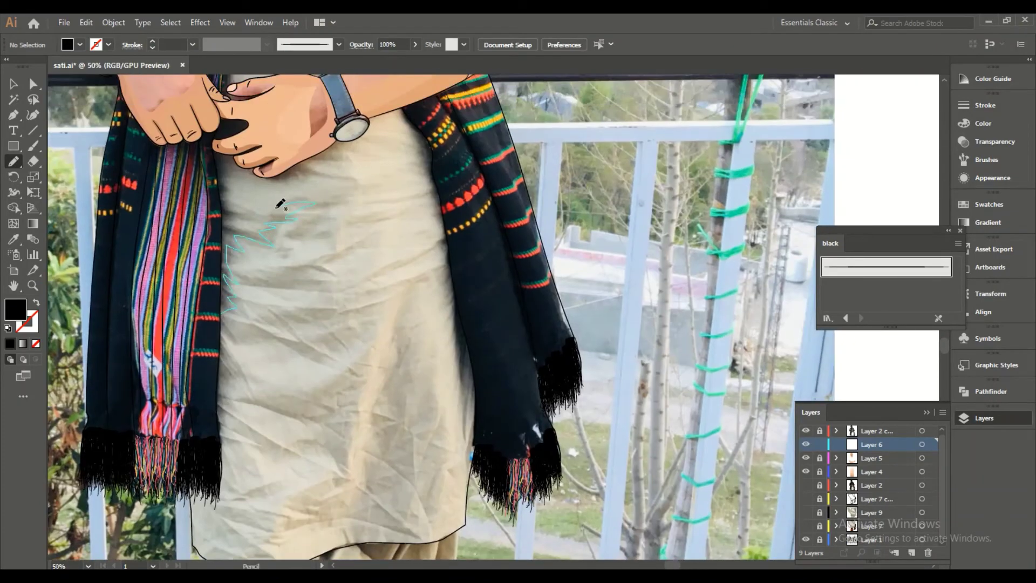
Draw an eyedropper-filled beige fold below the hands, then trace a fold along the lower left edge.
left_click_drag(227, 257, 223, 311)
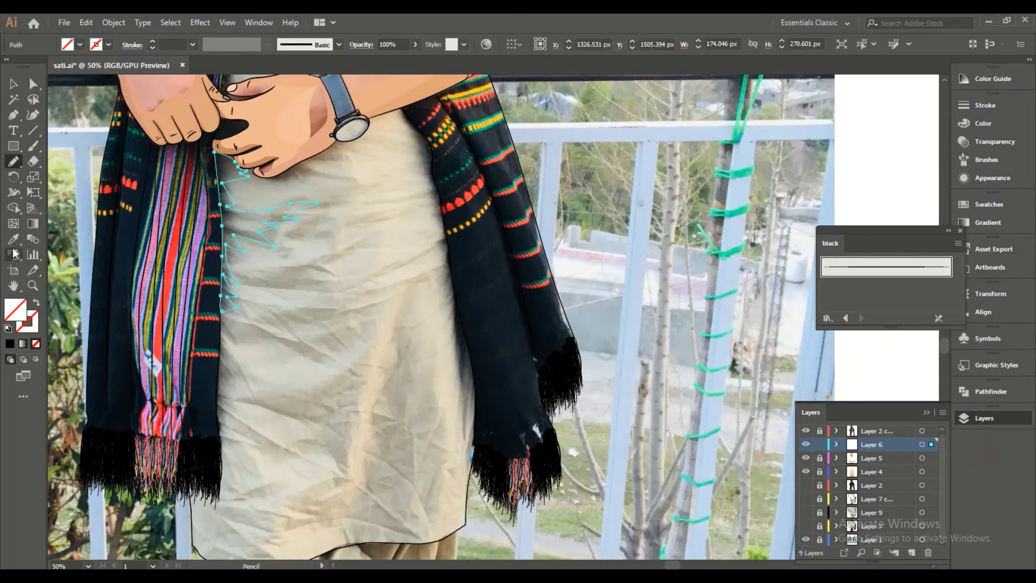
key("i")
left_click(806, 485)
left_click(296, 326)
key("n")
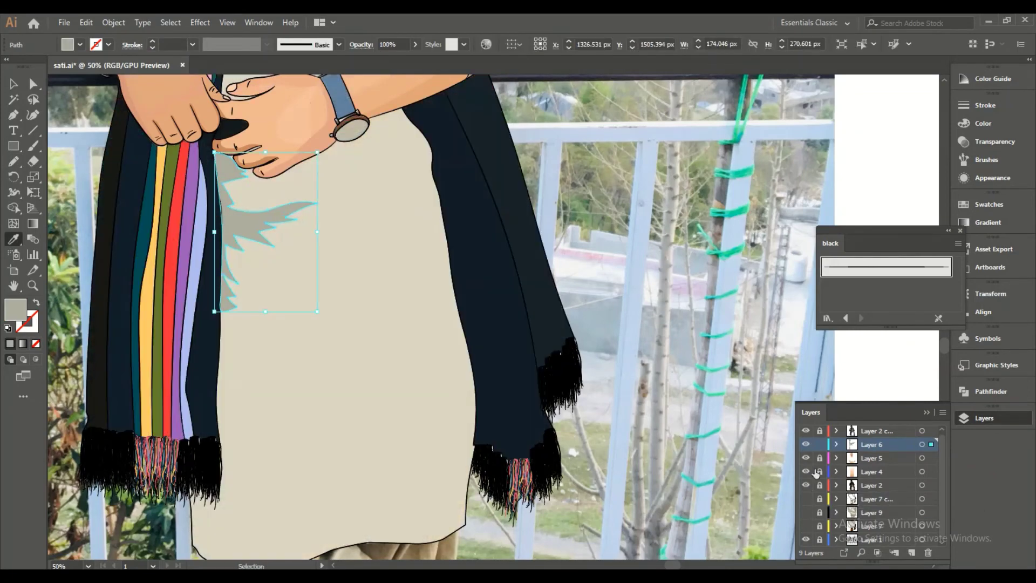
key("ctrl+shift+a")
left_click_drag(269, 529, 381, 319)
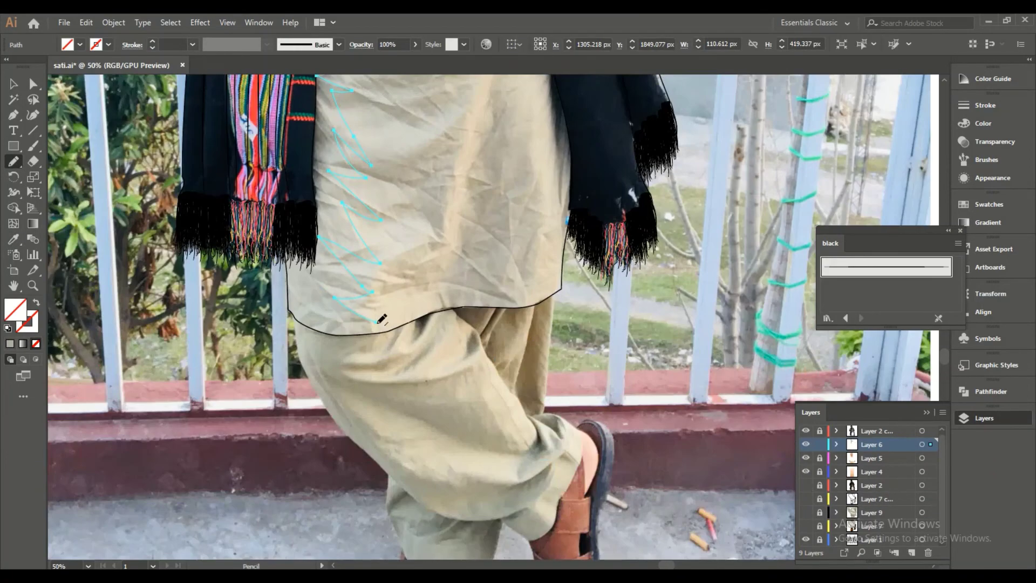
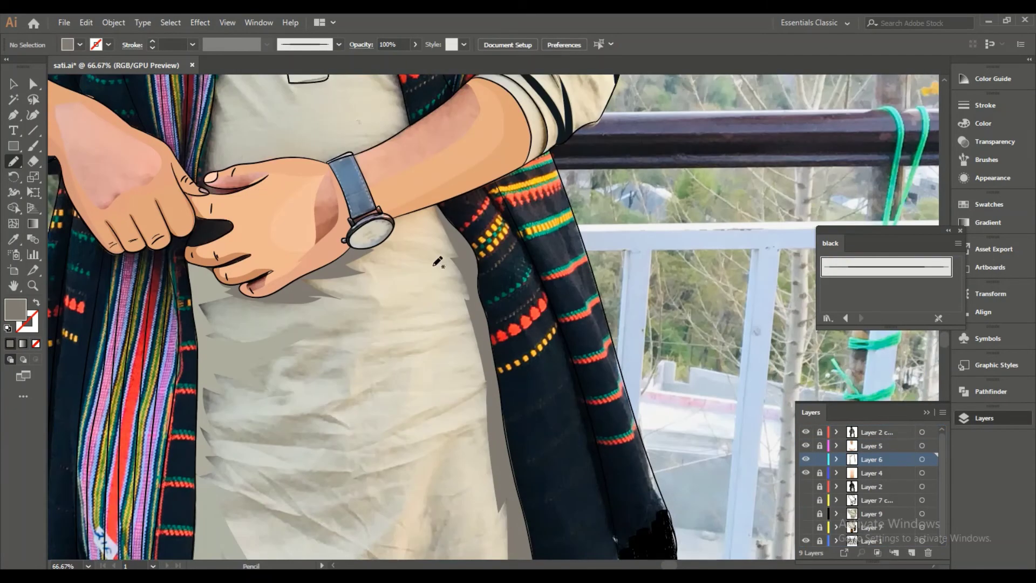
Draw a freehand shadow shape on the kurta's lower front and adjust its stacking order.
key("ctrl+minus")
left_click_drag(306, 193, 352, 213)
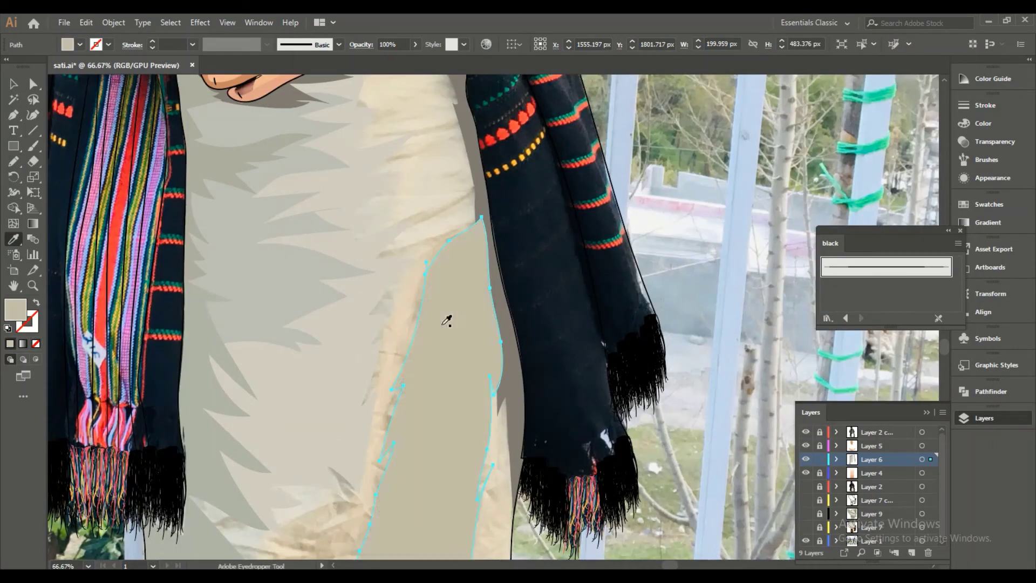
right_click(455, 340)
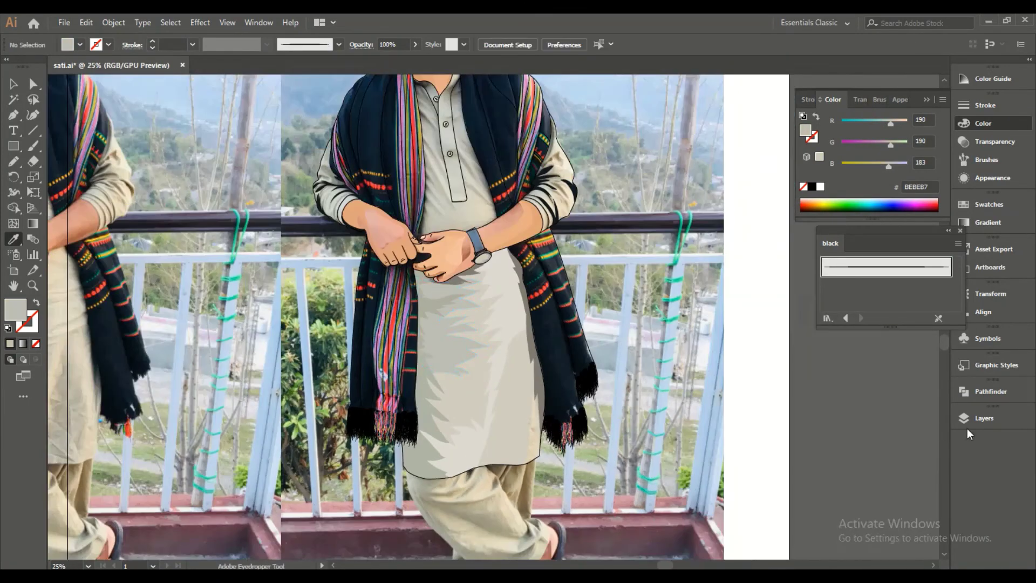
left_click(972, 421)
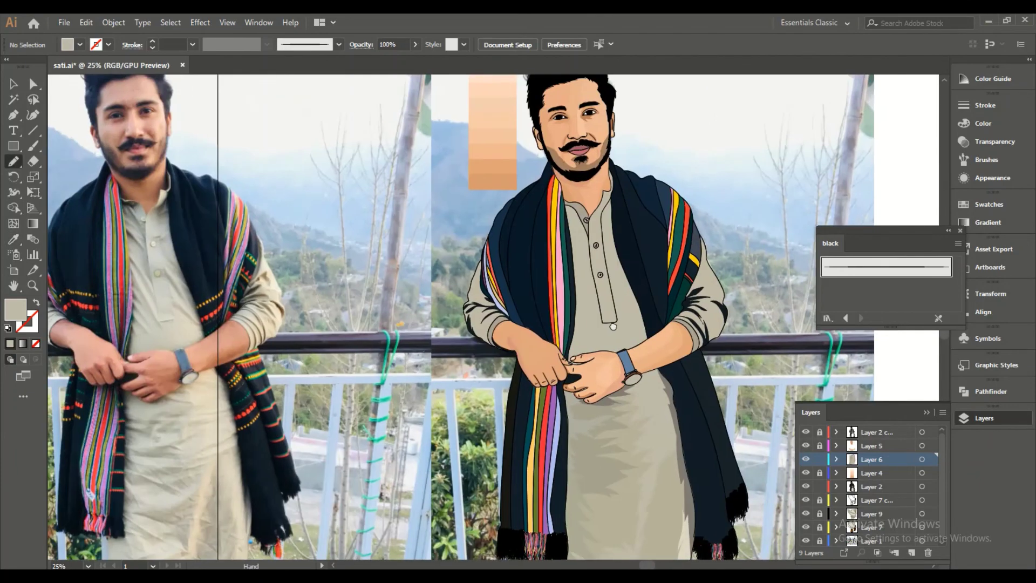
Draw a shadow shape along the collar and fill it with the sampled beige shadow colour.
left_click_drag(510, 237, 529, 221)
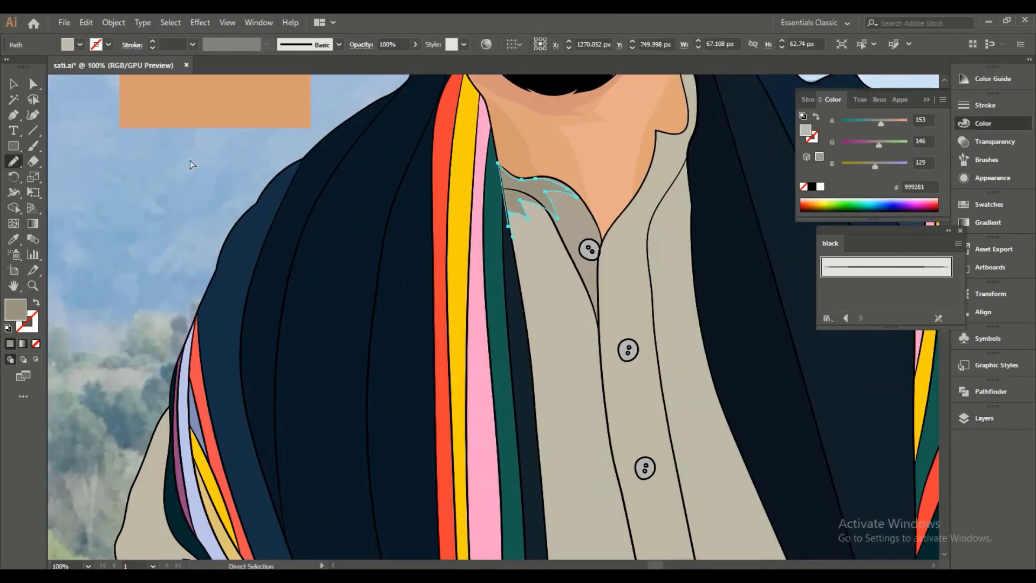
scroll(556, 492, "down", 5)
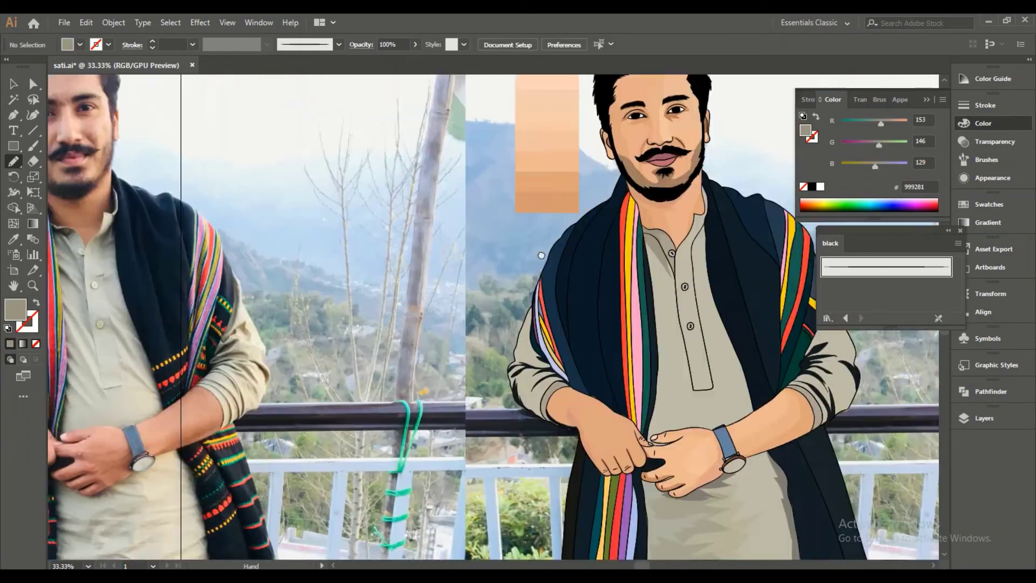
scroll(556, 492, "up", 3)
key("i")
key("ctrl+minus")
left_click(459, 162)
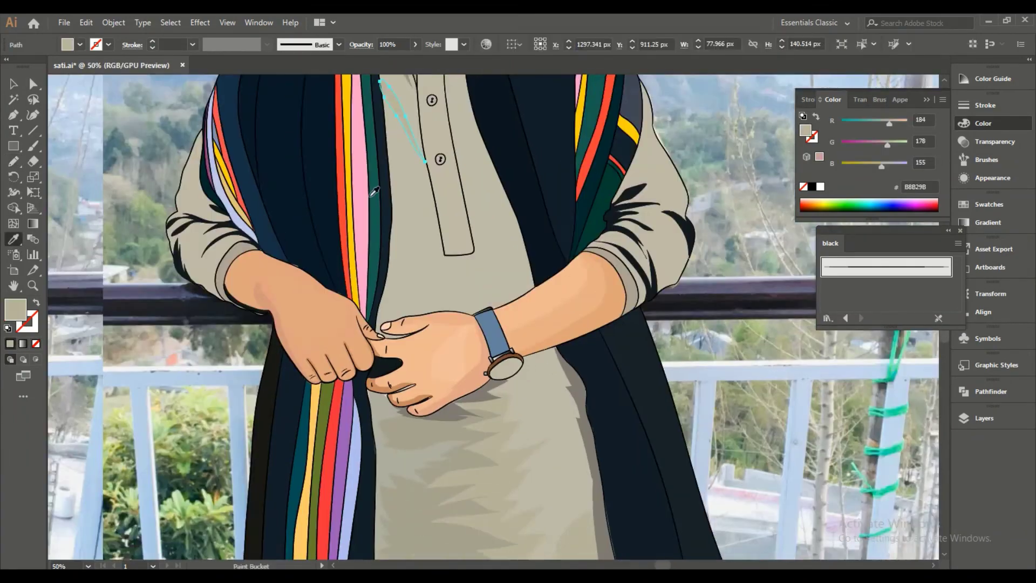
key("n")
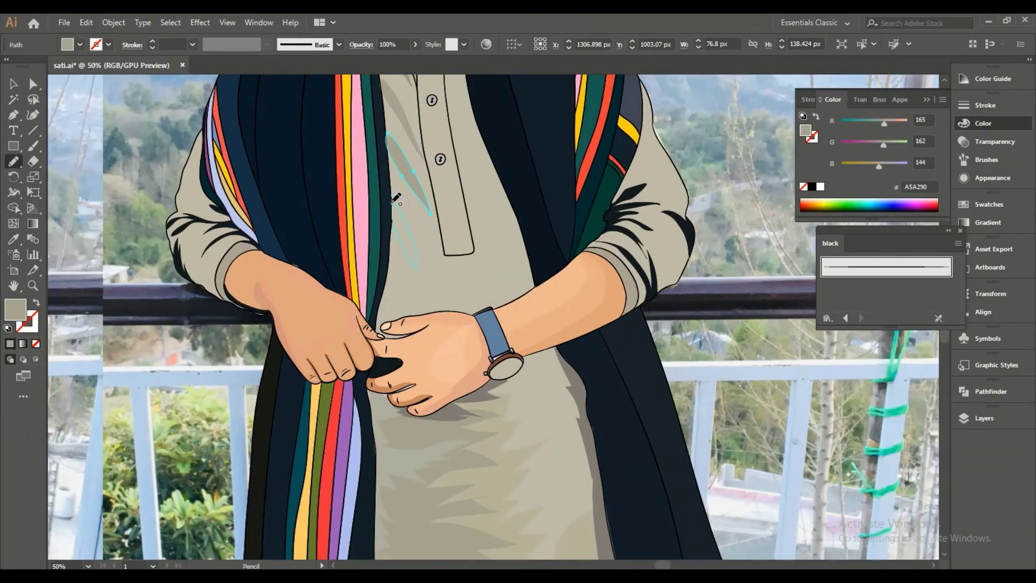
Adjust the shadow path's anchor points and add a shadow shape along the shirt front.
scroll(395, 199, "down", 2)
scroll(324, 226, "up", 1)
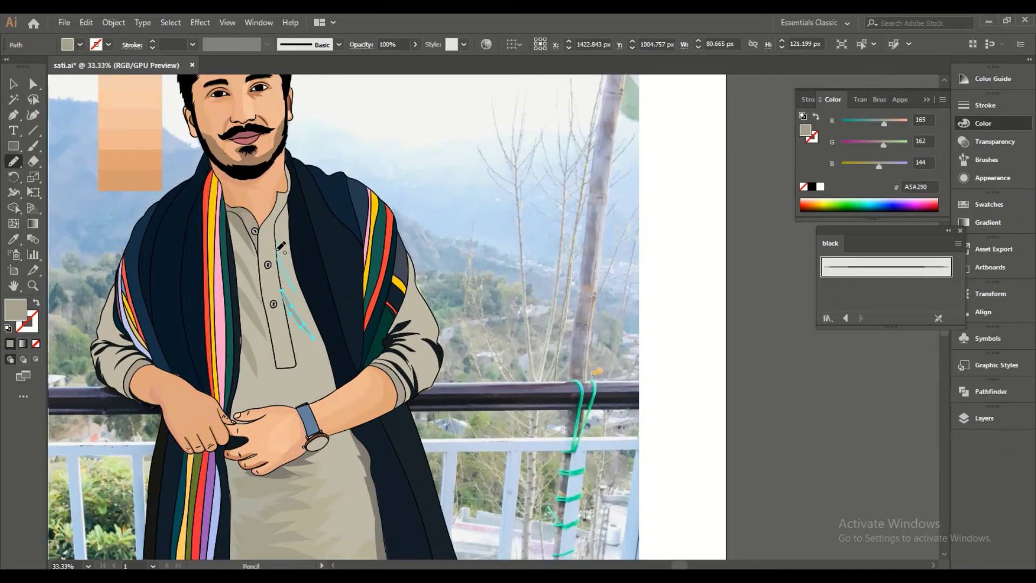
scroll(280, 246, "up", 3)
scroll(485, 308, "up", 2)
key("a")
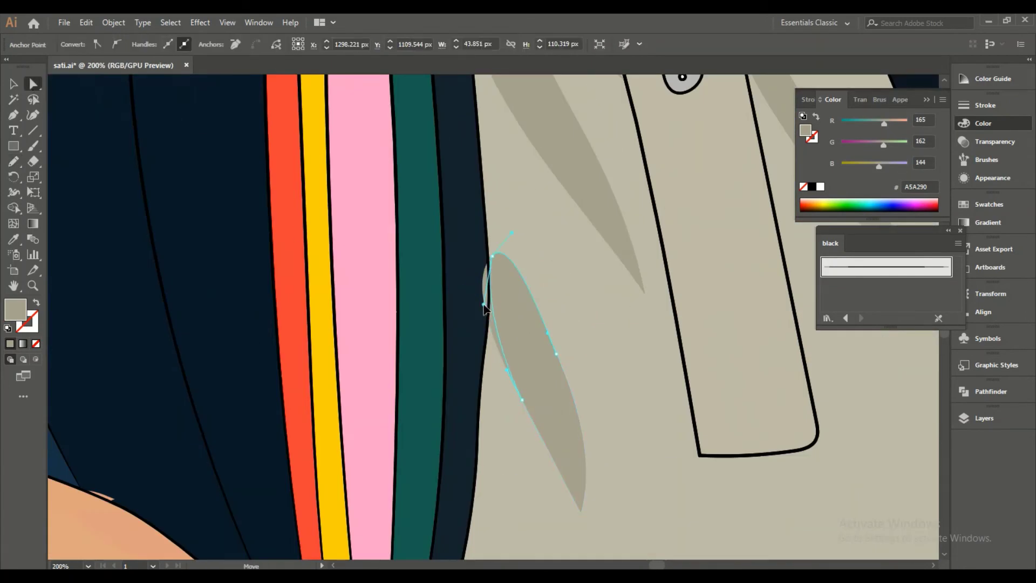
scroll(484, 307, "down", 5)
left_click(984, 418)
left_click_drag(523, 435, 485, 418)
scroll(486, 417, "down", 1)
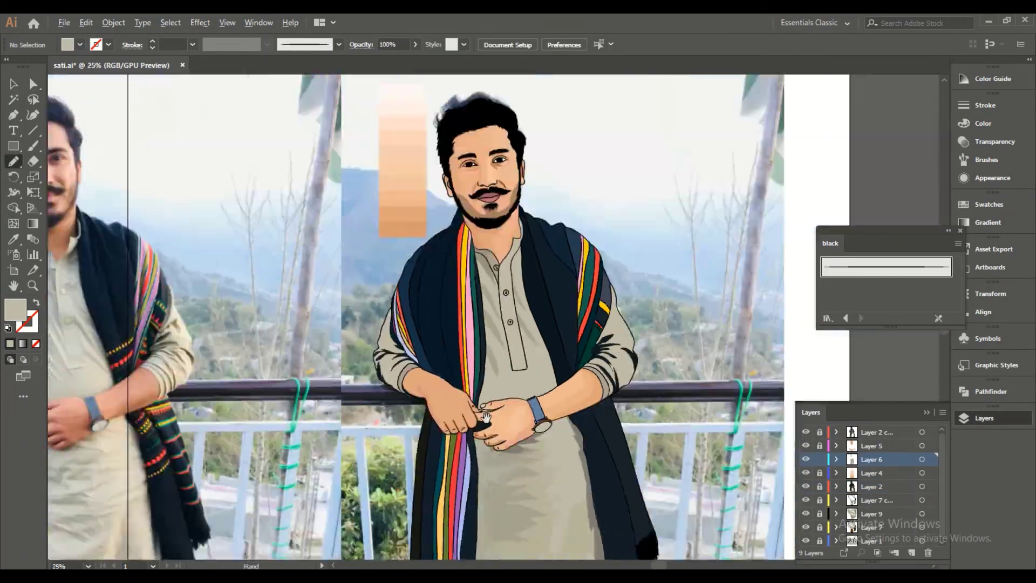
scroll(486, 417, "up", 2)
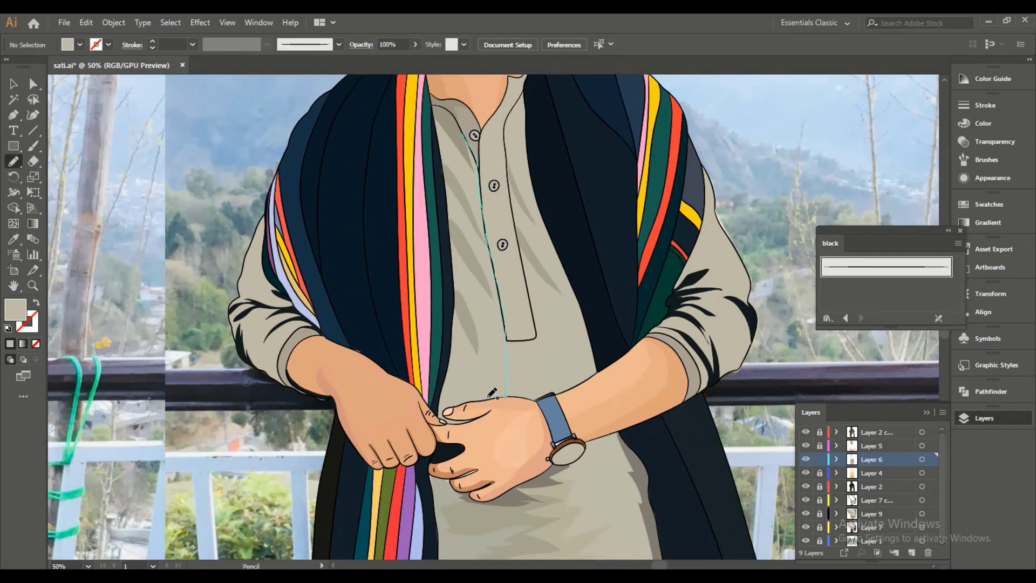
left_click_drag(475, 140, 475, 142)
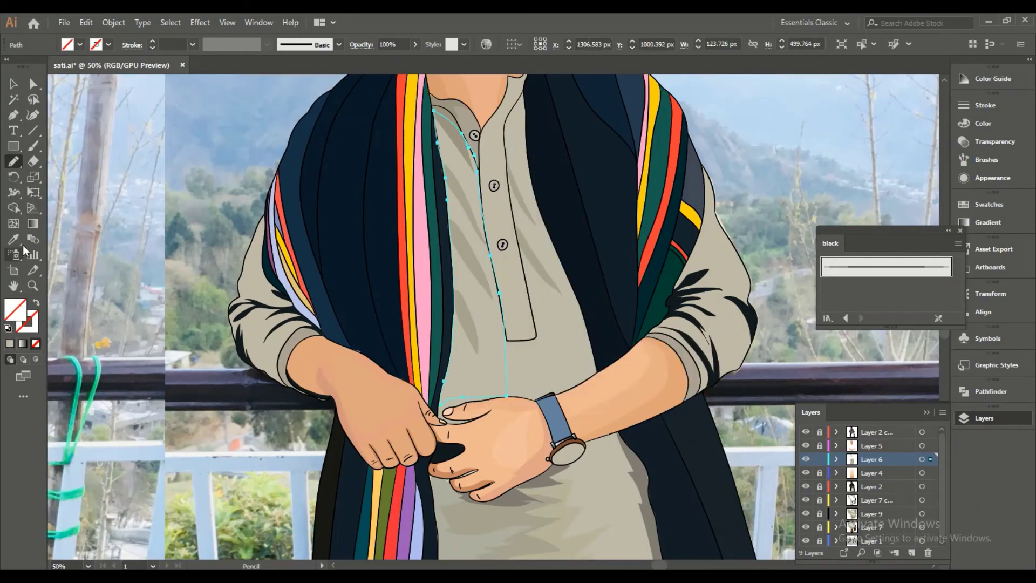
Draw a shadow shape beside the lower buttons and fill it with a sampled colour.
scroll(475, 142, "down", 1)
scroll(522, 284, "up", 2)
scroll(523, 284, "up", 1)
mouse_move(498, 218)
left_mouse_down()
mouse_move(584, 309)
mouse_move(523, 341)
left_mouse_up()
scroll(522, 341, "down", 3)
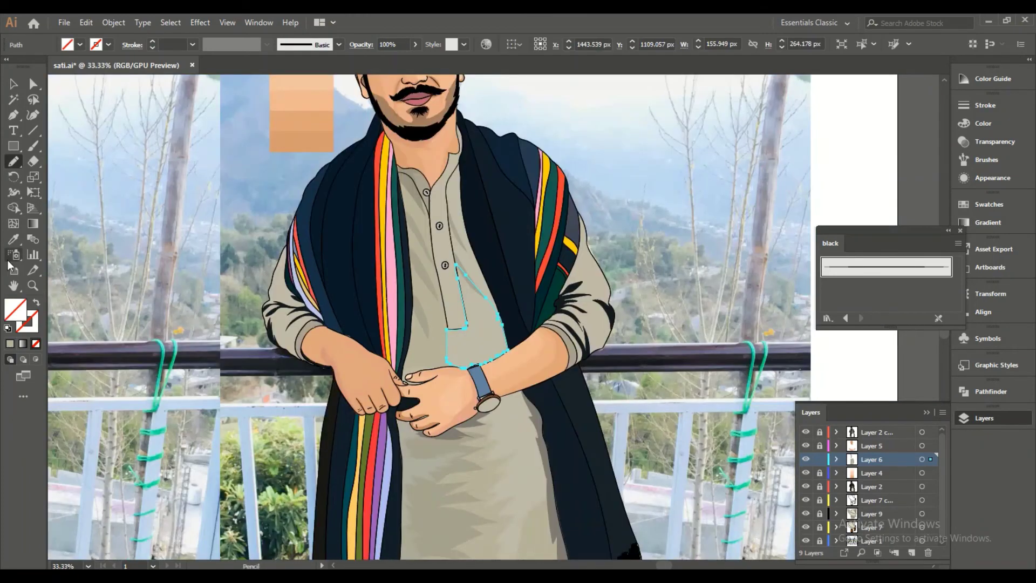
key("i")
scroll(656, 347, "down", 5)
scroll(656, 347, "up", 4)
key("n")
scroll(656, 347, "down", 1)
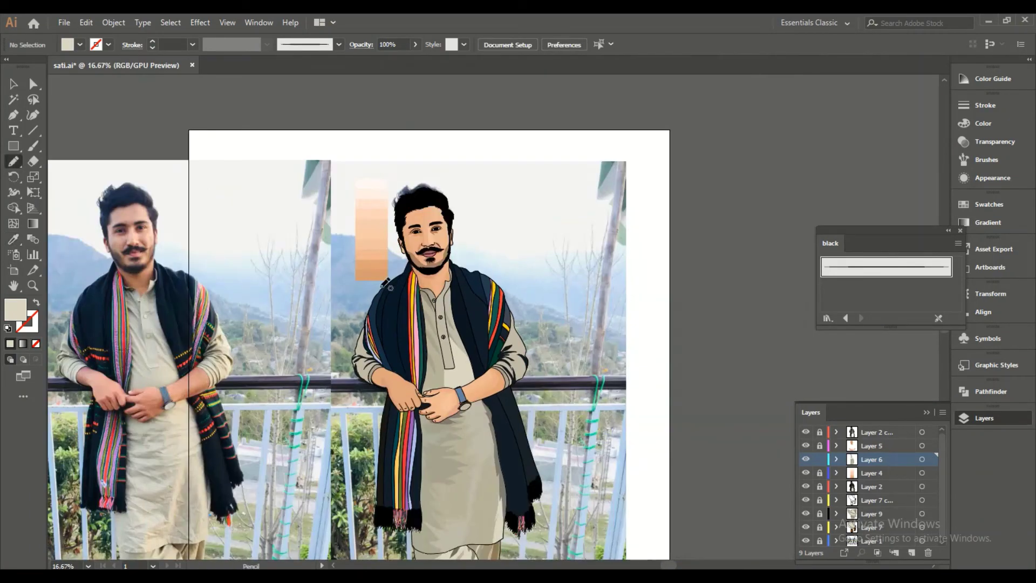
scroll(500, 258, "up", 5)
Draw shading shapes along the collar edge and down the placket beside the buttons.
left_click_drag(402, 343, 500, 258)
left_click_drag(537, 128, 536, 129)
scroll(508, 162, "up", 4)
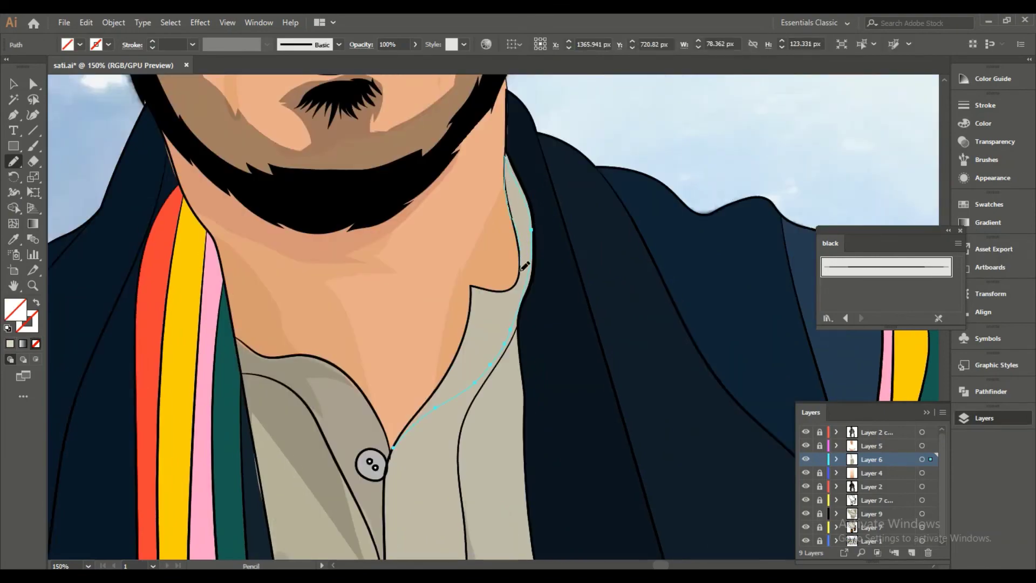
scroll(462, 344, "down", 3)
scroll(378, 270, "up", 2)
left_click_drag(355, 232, 302, 355)
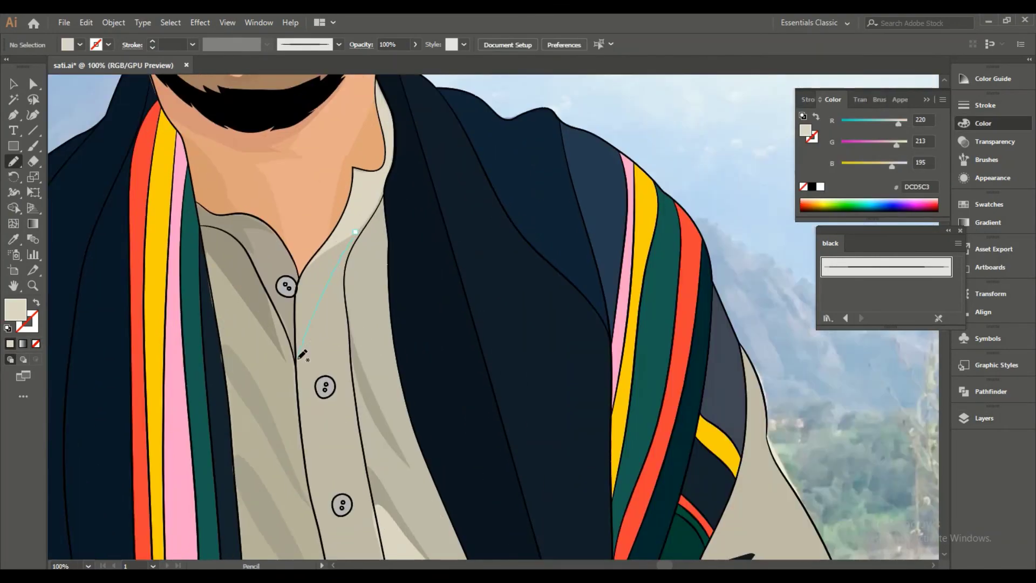
left_click_drag(352, 486, 301, 399)
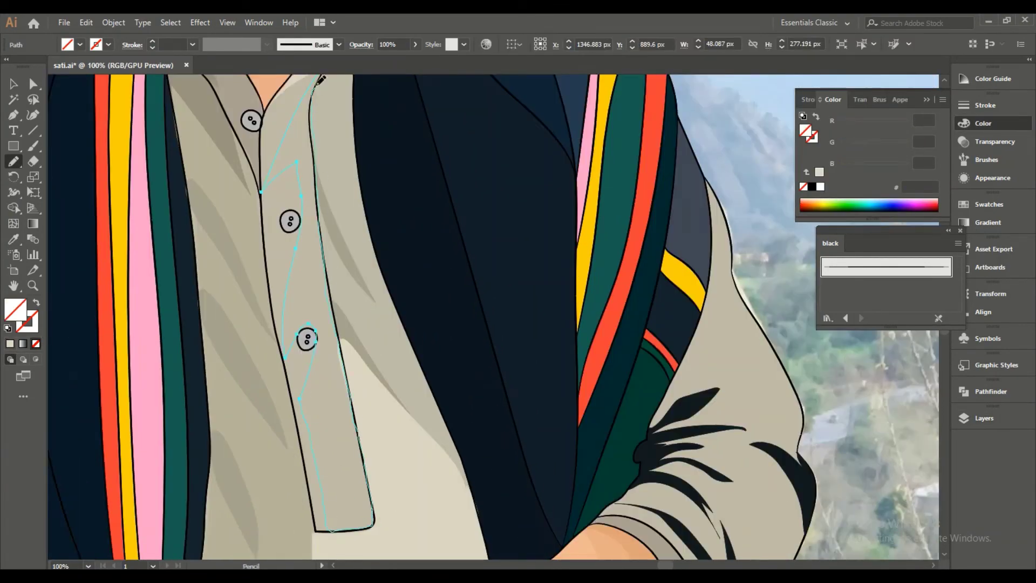
key("i")
scroll(378, 270, "down", 4)
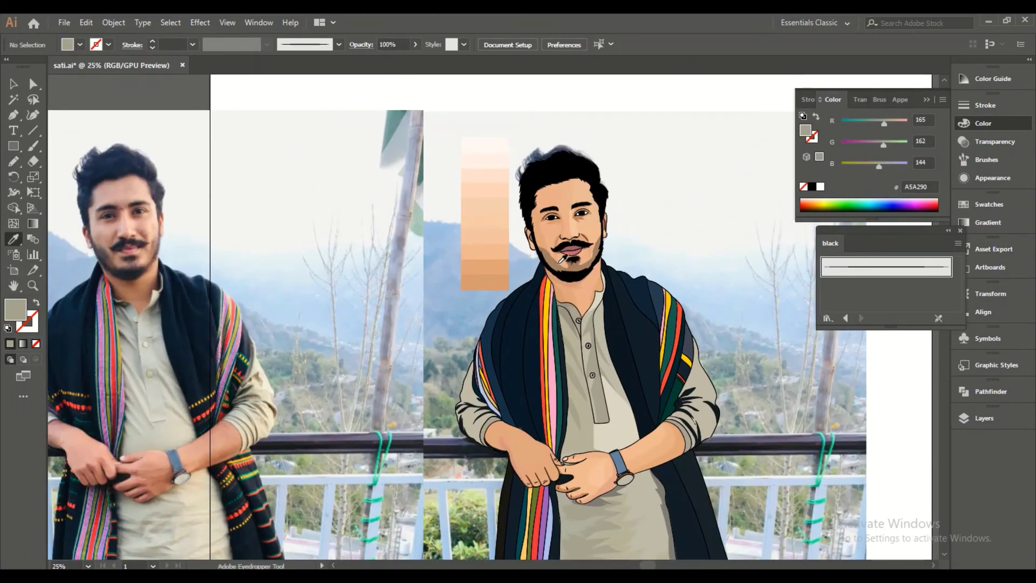
scroll(562, 259, "up", 1)
scroll(594, 270, "up", 2)
key("n")
Draw a #A5A290 shadow shape on the right sleeve, then deselect and zoom out.
left_click_drag(624, 208, 646, 403)
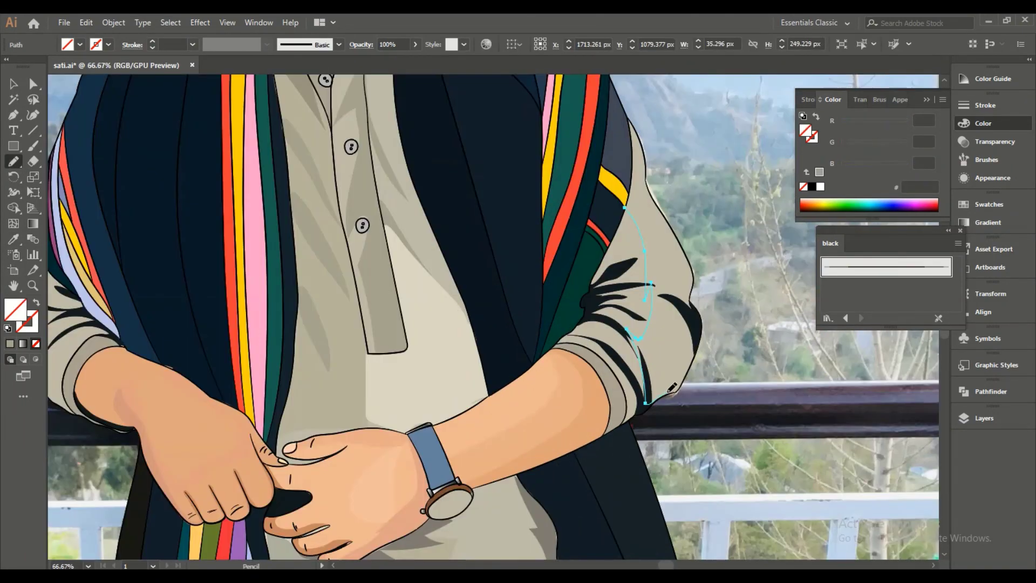
key("comma")
key("ctrl+shift+a")
key("ctrl+minus")
key("ctrl+minus")
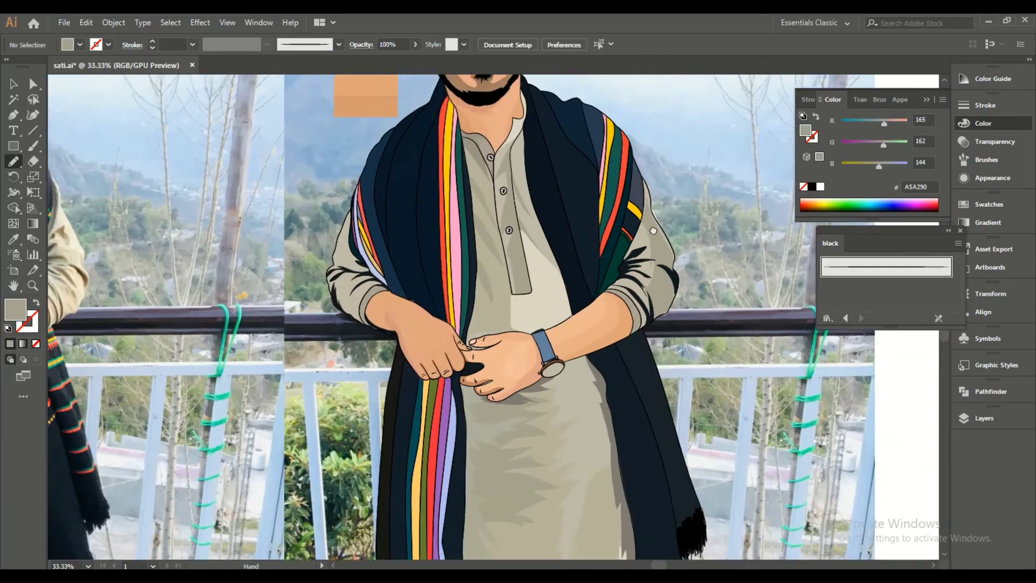
key("ctrl+minus")
Toggle the swatch and background-photo layers, hide other artwork layers, and zoom in on the hair.
left_click(984, 419)
left_click(806, 473)
left_click(806, 540)
key("ctrl+0")
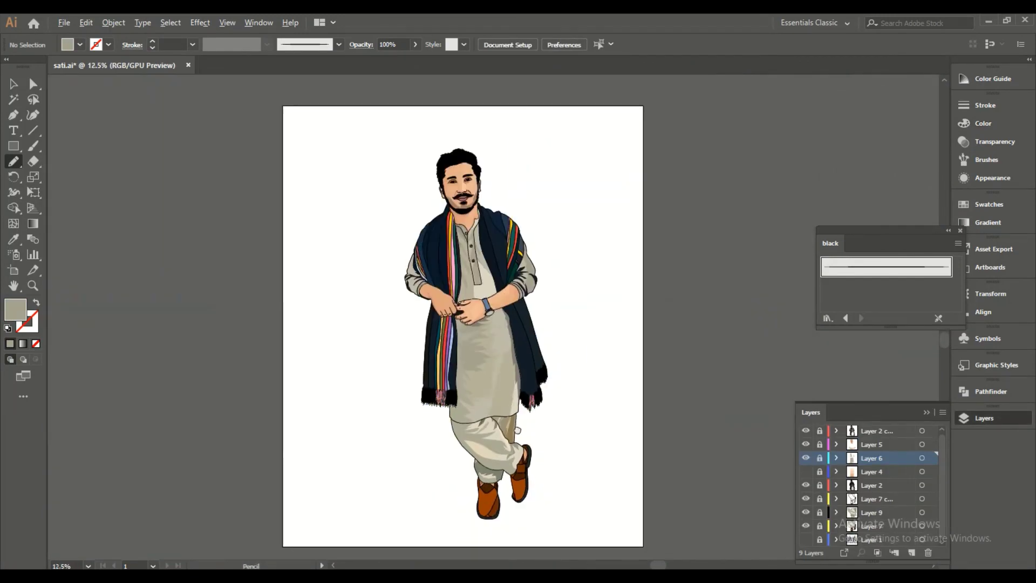
key("ctrl+plus")
key("ctrl+plus")
key("ctrl+plus")
left_click(805, 472)
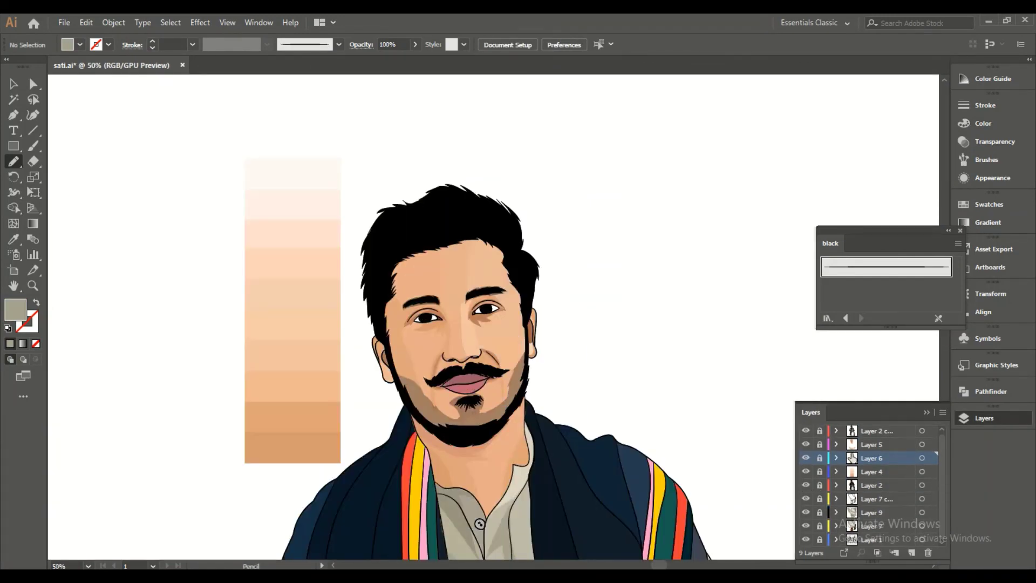
left_click(806, 540)
left_click(806, 431, "alt")
key("ctrl+plus")
key("ctrl+plus")
key("ctrl+plus")
Add Layer 10 and draw a hair highlight filled with the sampled dark hair colour.
left_click(911, 553)
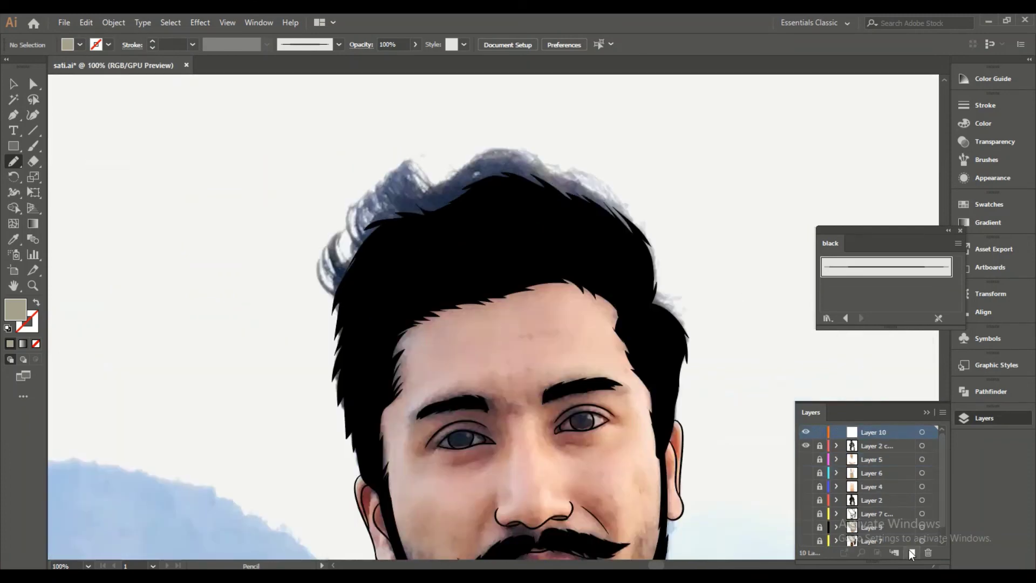
scroll(486, 324, "up", 3)
mouse_move(467, 336)
left_mouse_down()
mouse_move(370, 371)
mouse_move(733, 291)
mouse_move(468, 336)
left_mouse_up()
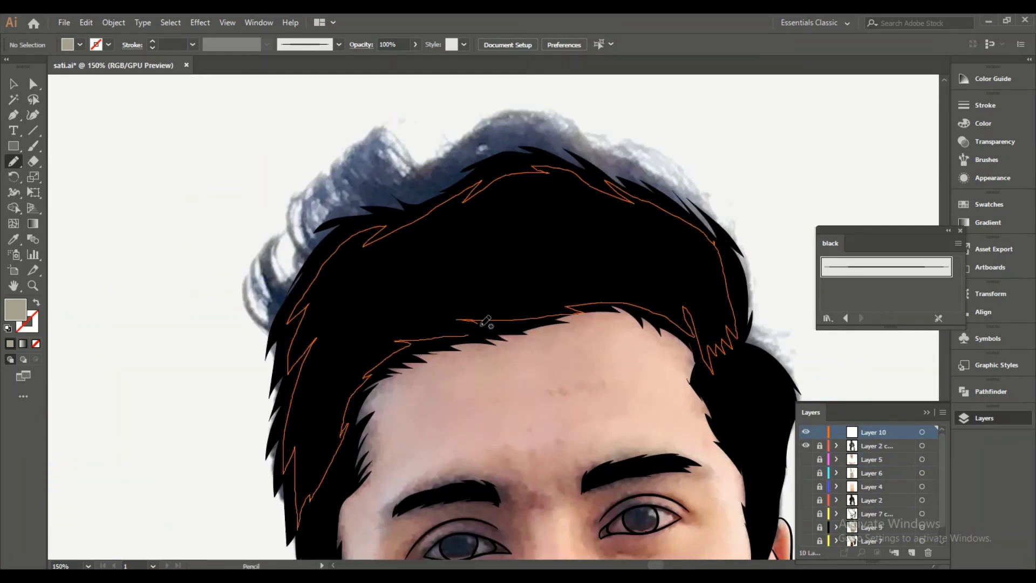
left_click(13, 240)
left_click(378, 270)
double_click(15, 309)
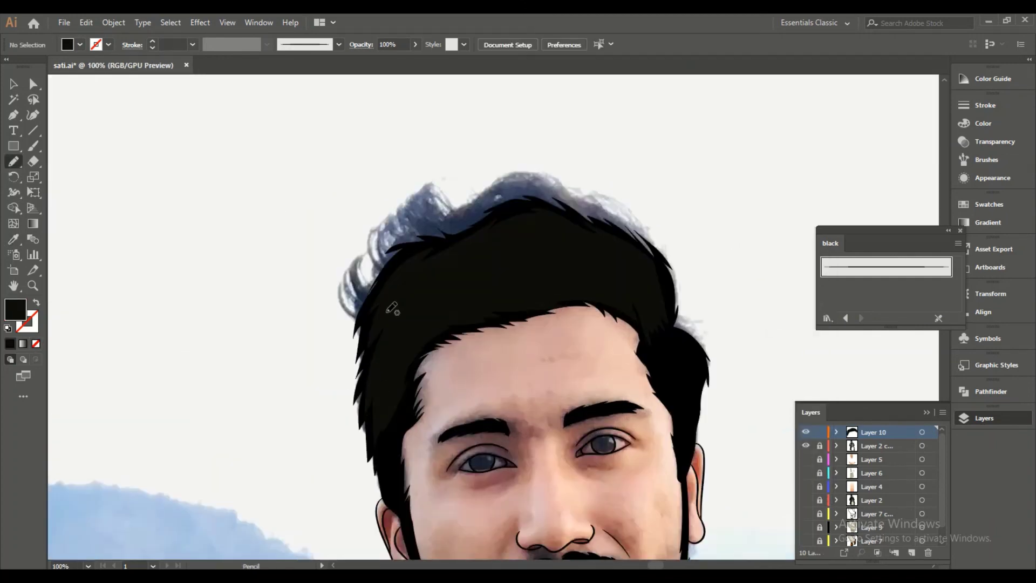
Draw further highlights along the hair, the left hairline and the beard at the jaw.
left_click_drag(383, 316, 517, 252)
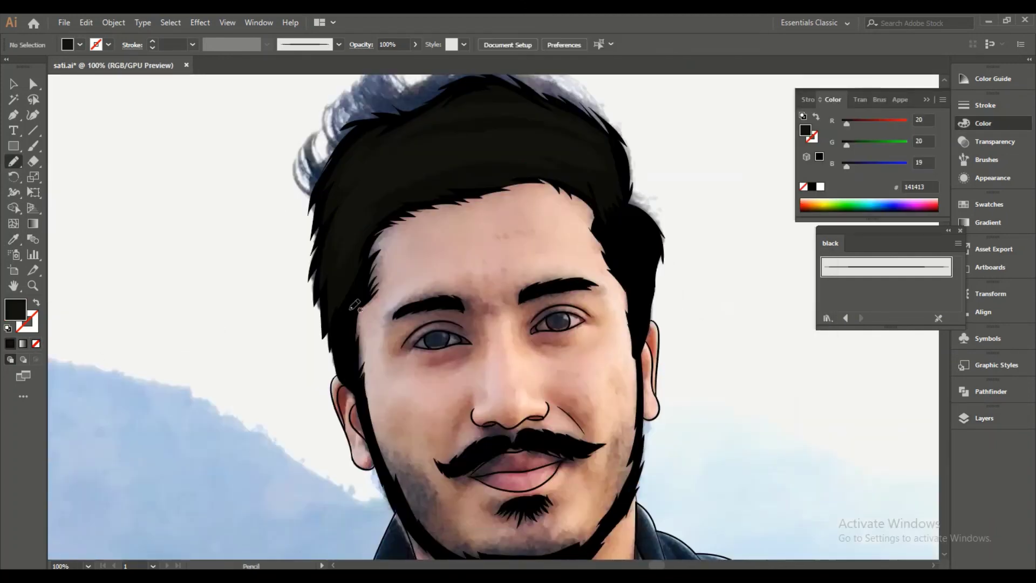
left_click_drag(355, 305, 346, 356)
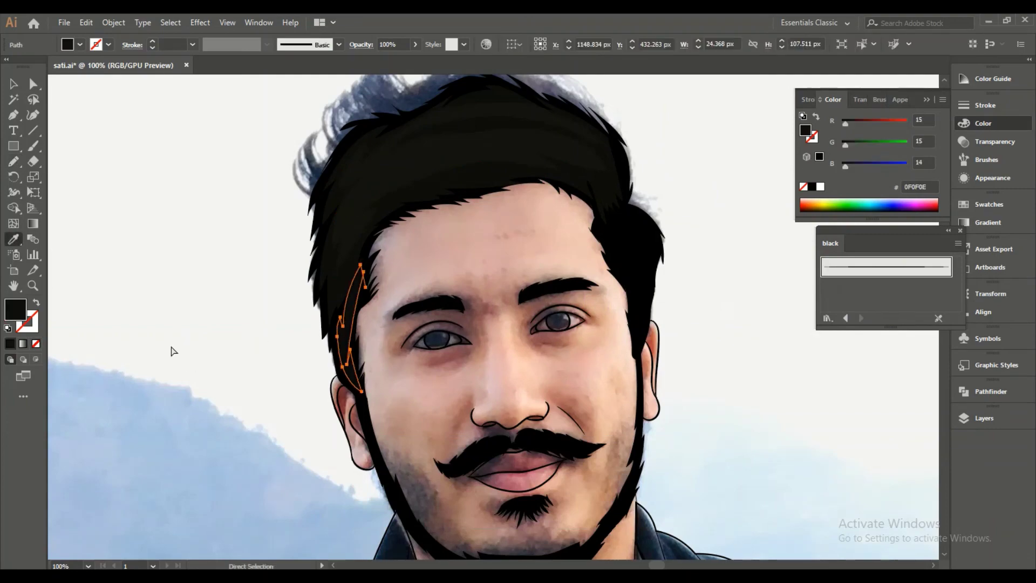
key("ctrl+minus")
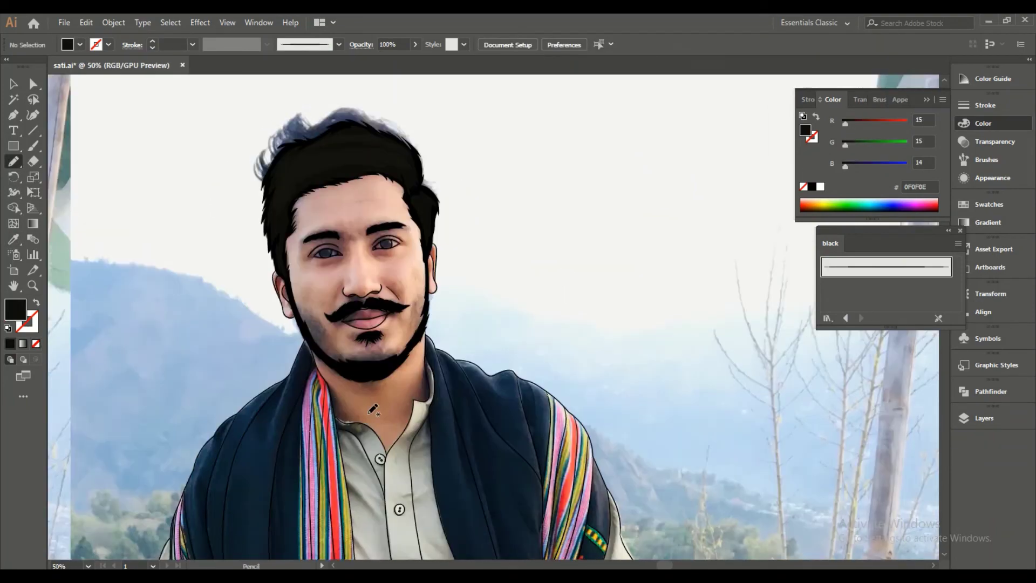
left_click_drag(272, 252, 303, 309)
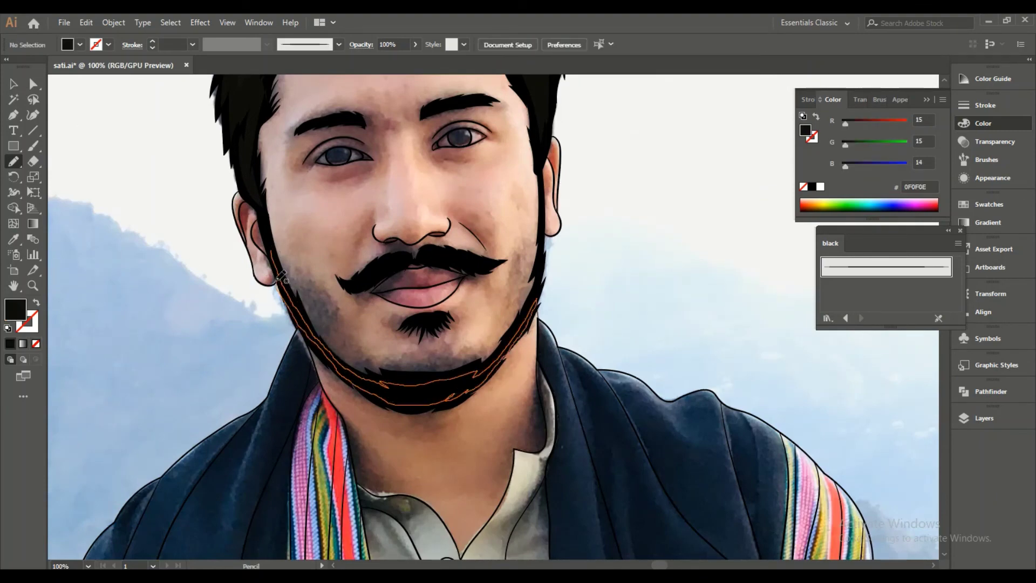
Zoom in and draw highlight strokes across both halves of the moustache.
scroll(280, 276, "up", 4, "alt")
key("a")
left_click_drag(297, 321, 324, 362)
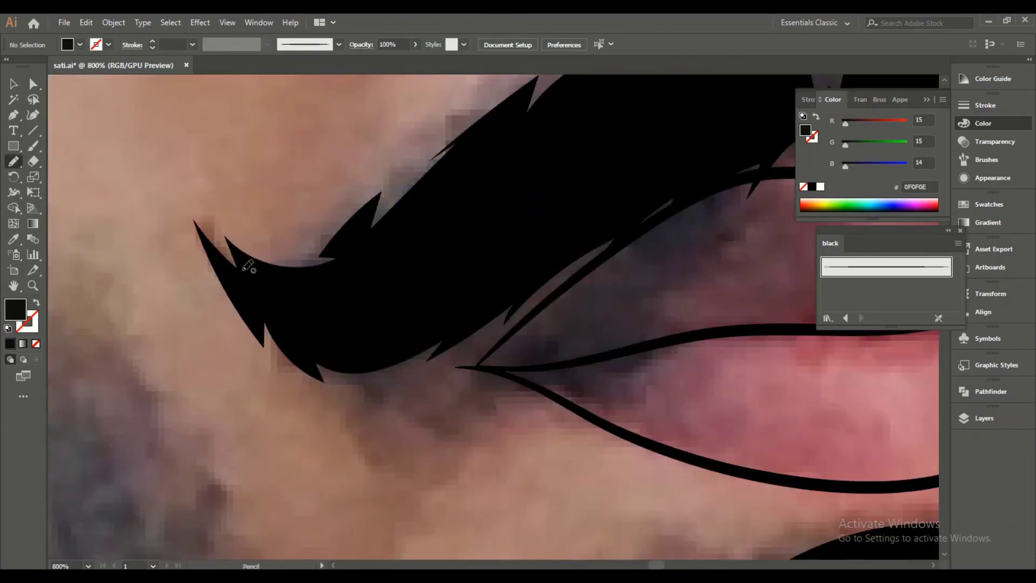
left_click_drag(256, 265, 480, 184)
mouse_move(347, 266)
left_mouse_down()
mouse_move(597, 120)
mouse_move(505, 272)
mouse_move(626, 236)
left_mouse_up()
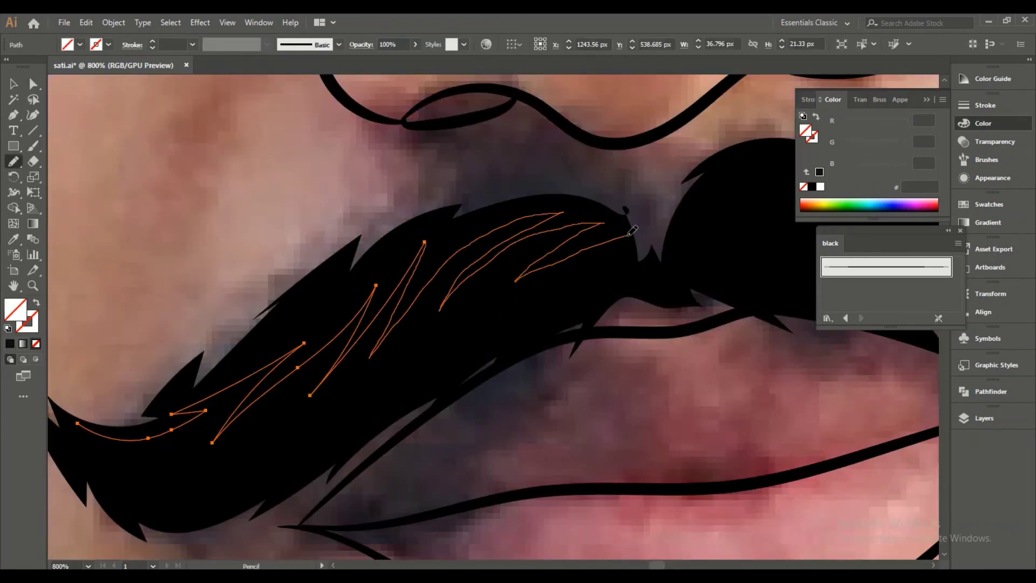
mouse_move(517, 306)
left_mouse_down()
mouse_move(429, 347)
mouse_move(261, 489)
left_mouse_up()
left_click_drag(172, 475, 54, 411)
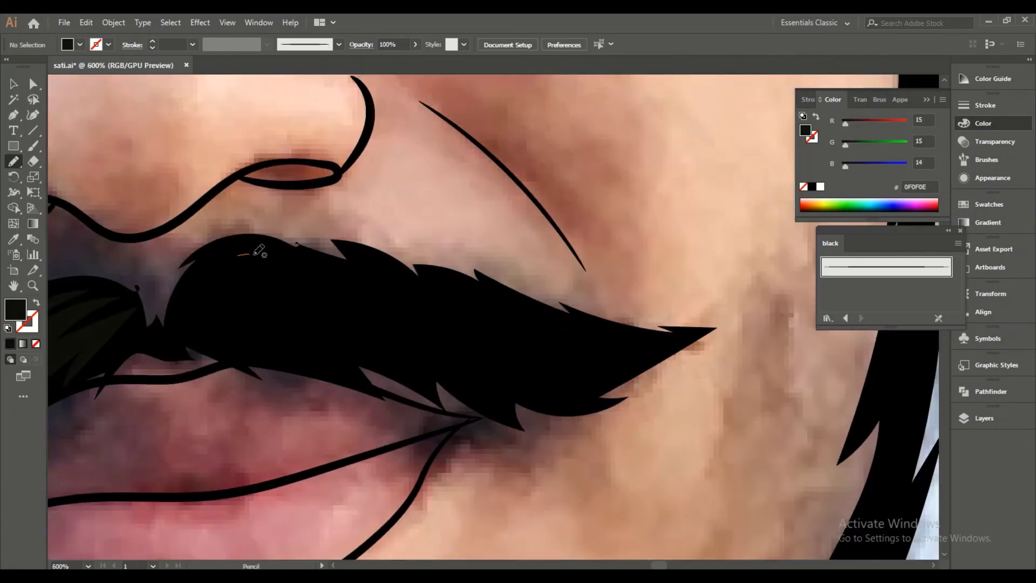
Outline a closed highlight shape on the right moustache half and fill it #0F0F0E.
mouse_move(257, 254)
left_mouse_down()
mouse_move(583, 324)
mouse_move(593, 397)
mouse_move(412, 354)
mouse_move(216, 329)
mouse_move(238, 254)
left_mouse_up()
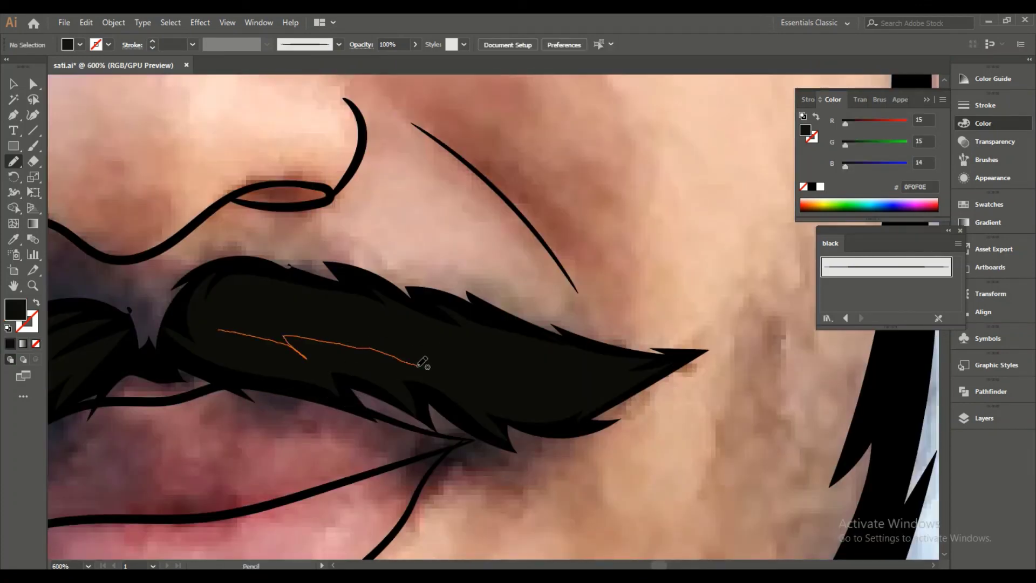
left_click_drag(418, 365, 417, 365)
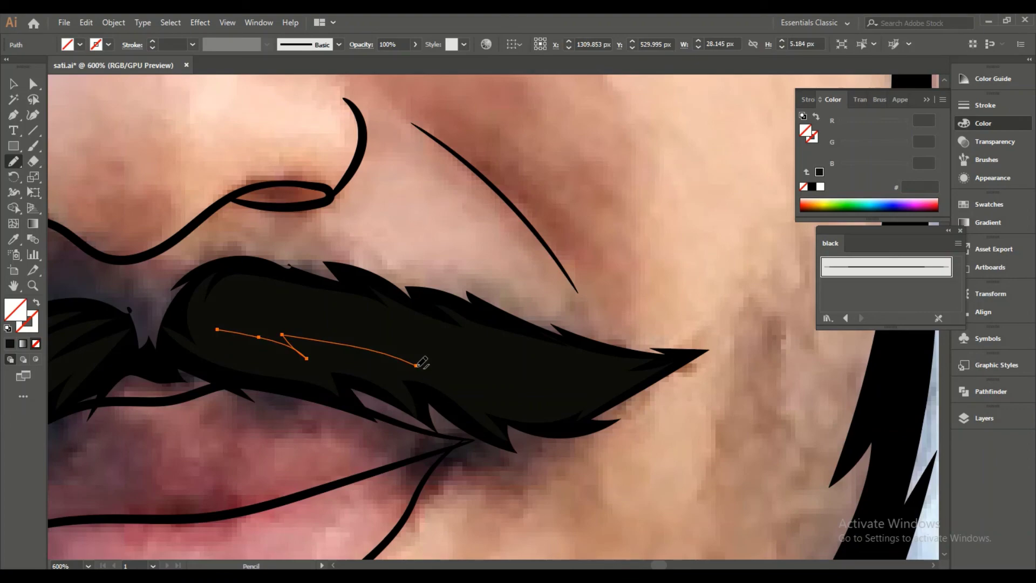
mouse_move(422, 363)
left_mouse_down()
mouse_move(498, 344)
mouse_move(217, 330)
left_mouse_up()
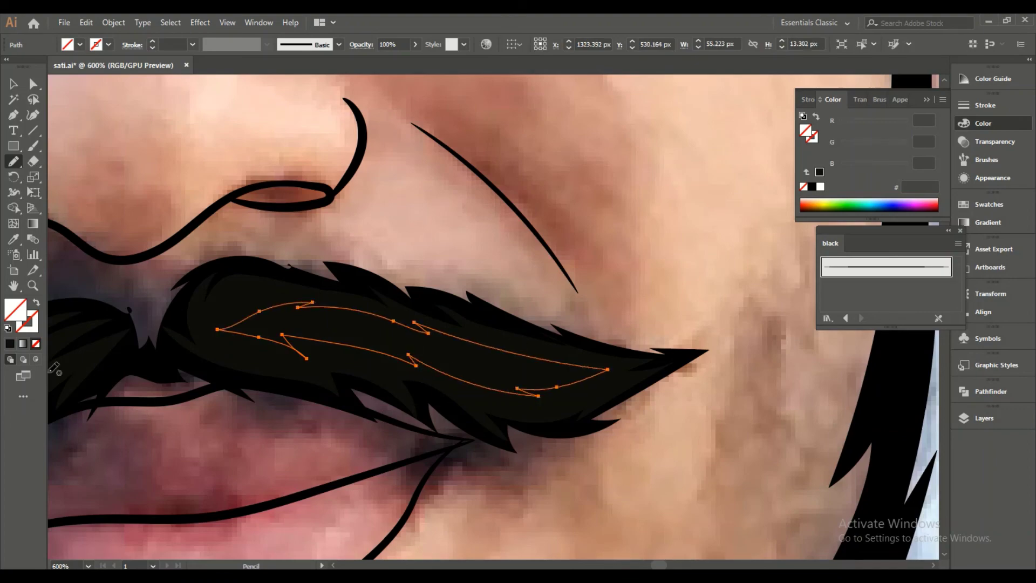
double_click(15, 309)
left_click(764, 301)
key("a")
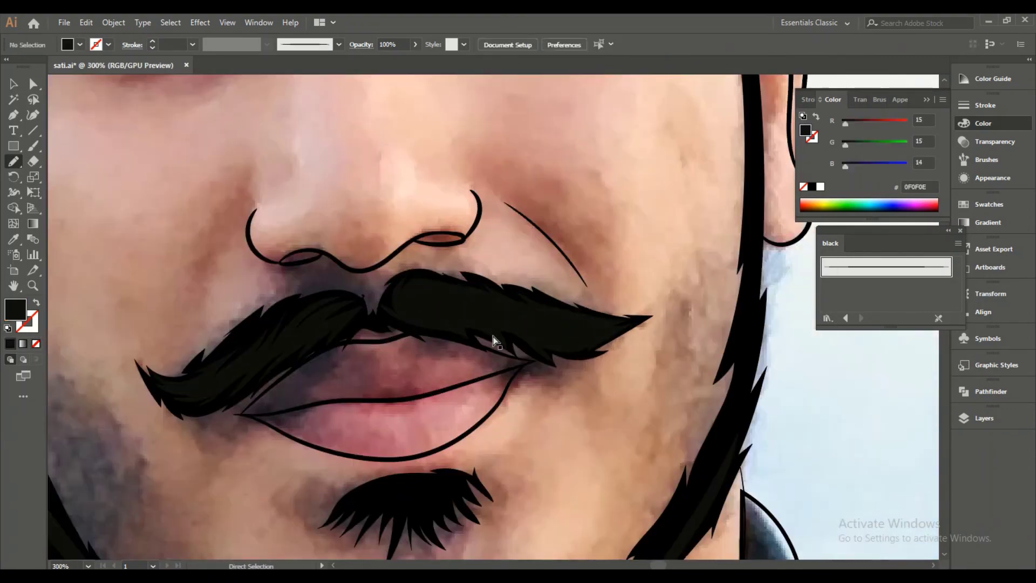
left_click(514, 373)
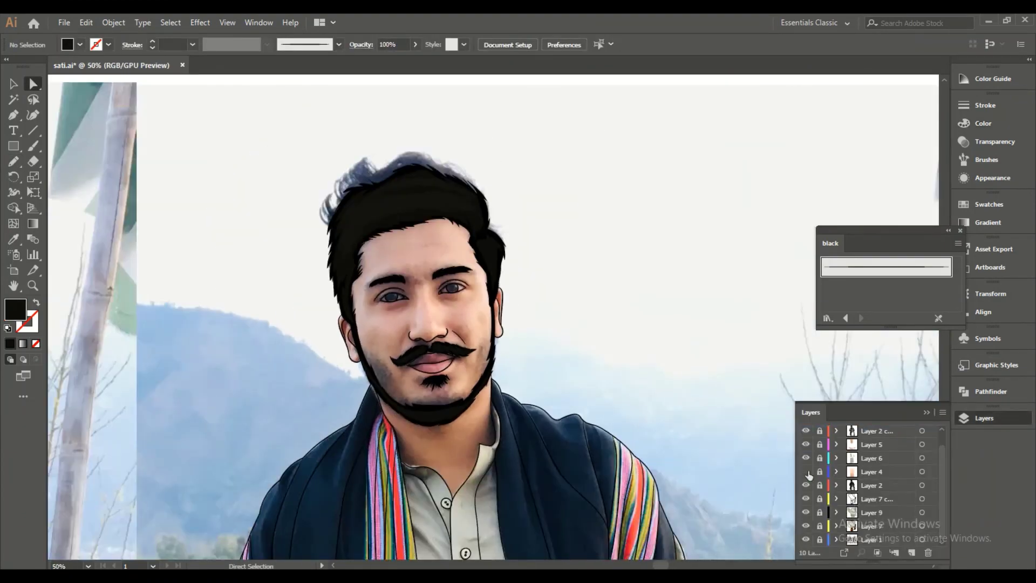
Hide Layer 4 and Layer 1, zoom out to the full artboard, and save as sati.ai.
left_click(806, 471)
left_click(806, 539)
key("ctrl+minus")
key("ctrl+minus")
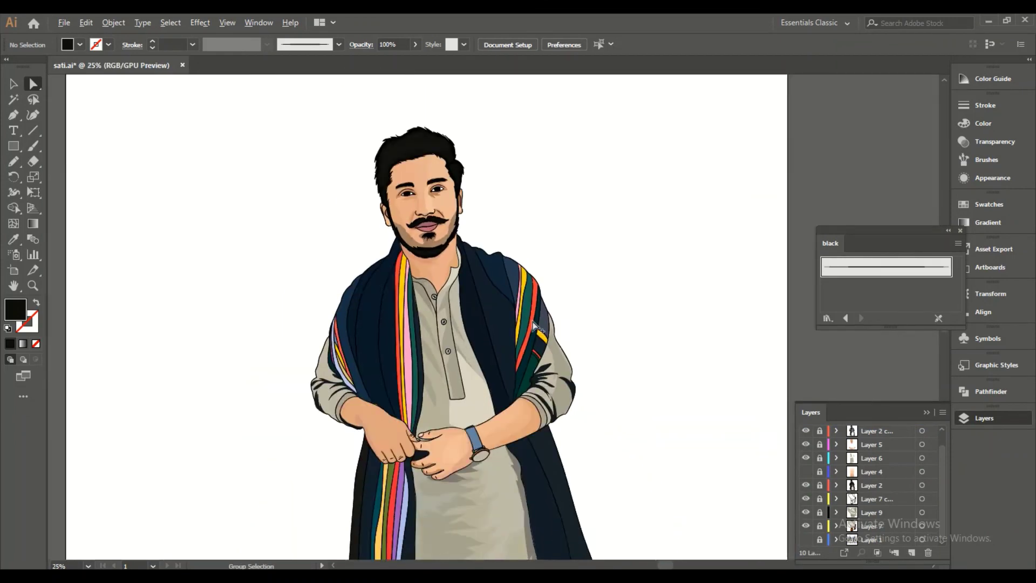
key("ctrl+minus")
key("ctrl+s")
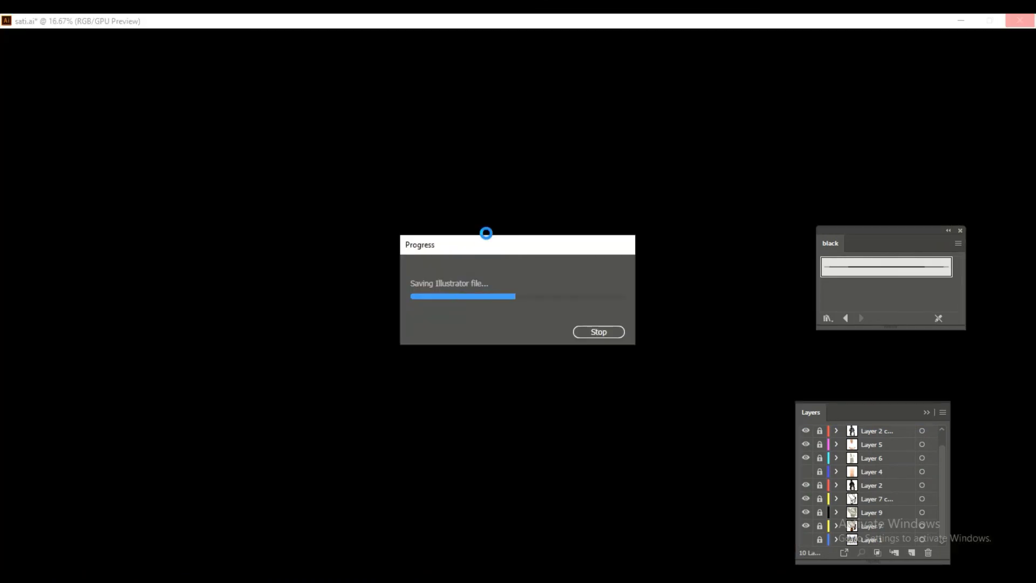